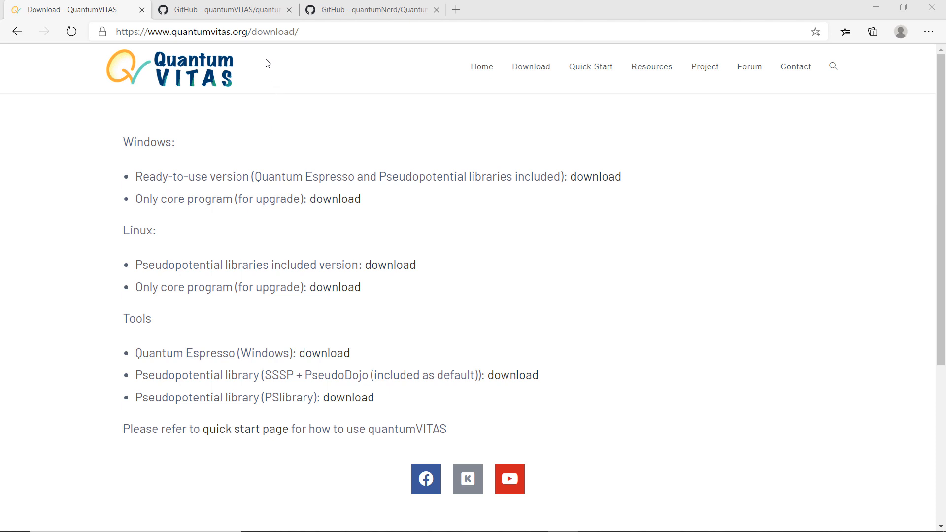
Review the Windows, Linux and Tools download options listed on the quantumVITAS download page.
left_click(219, 31)
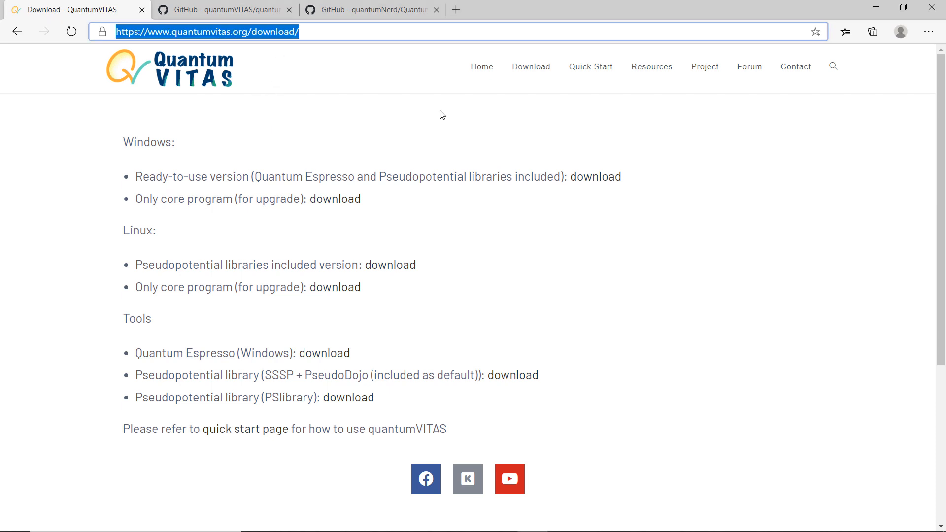
left_click(579, 115)
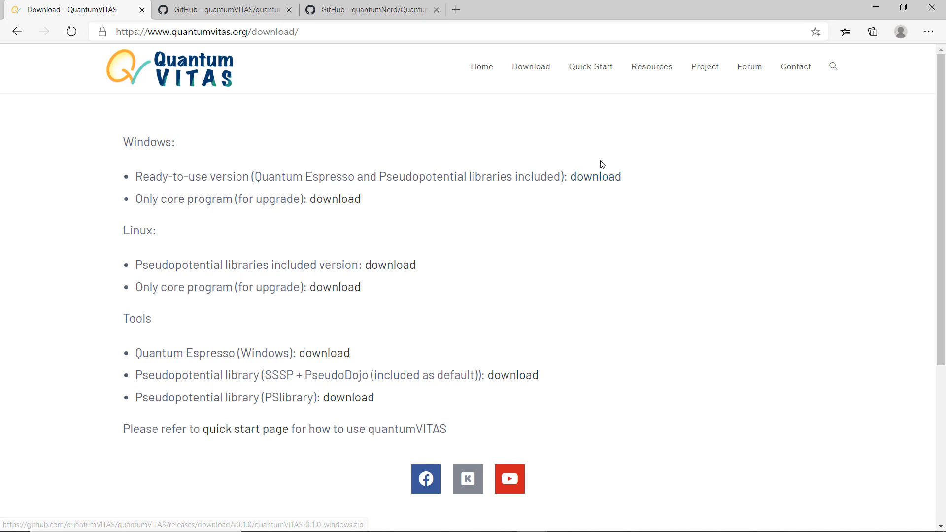
left_click_drag(369, 199, 133, 204)
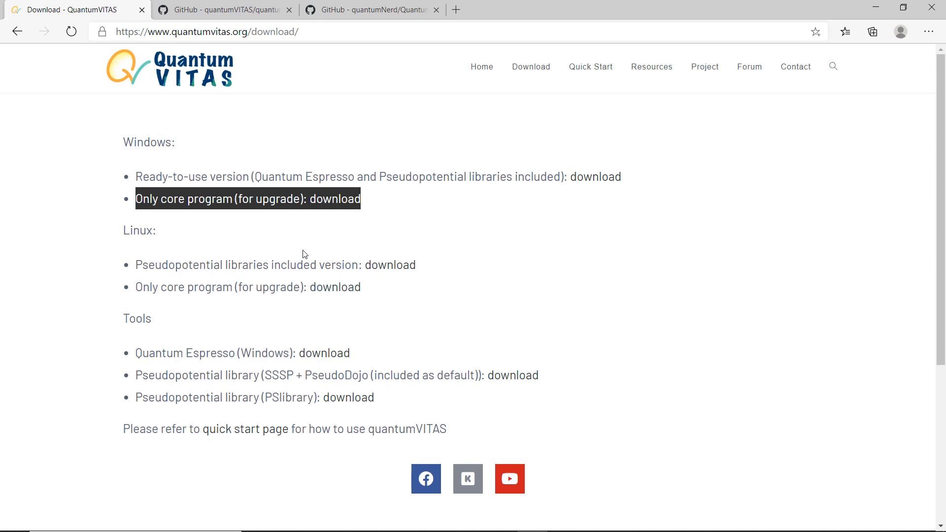
left_click(431, 270)
left_click_drag(428, 268, 138, 265)
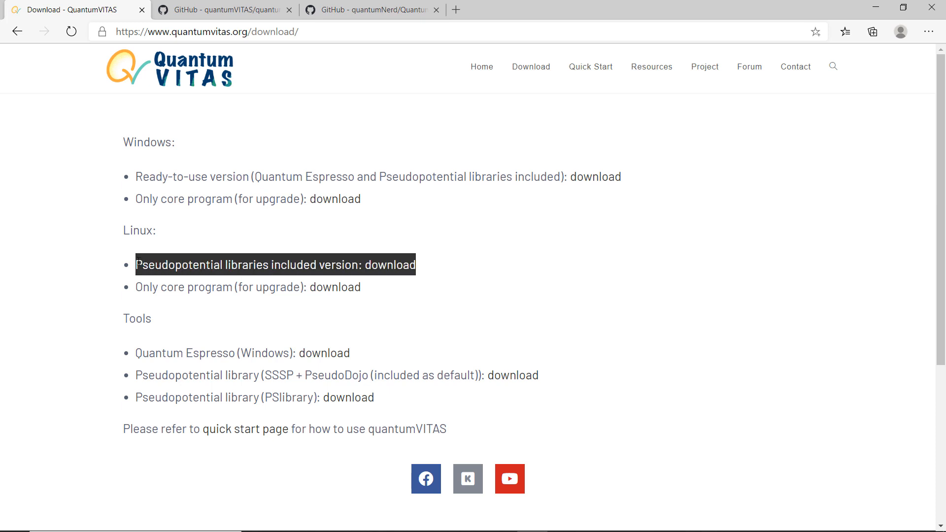
left_click(250, 229)
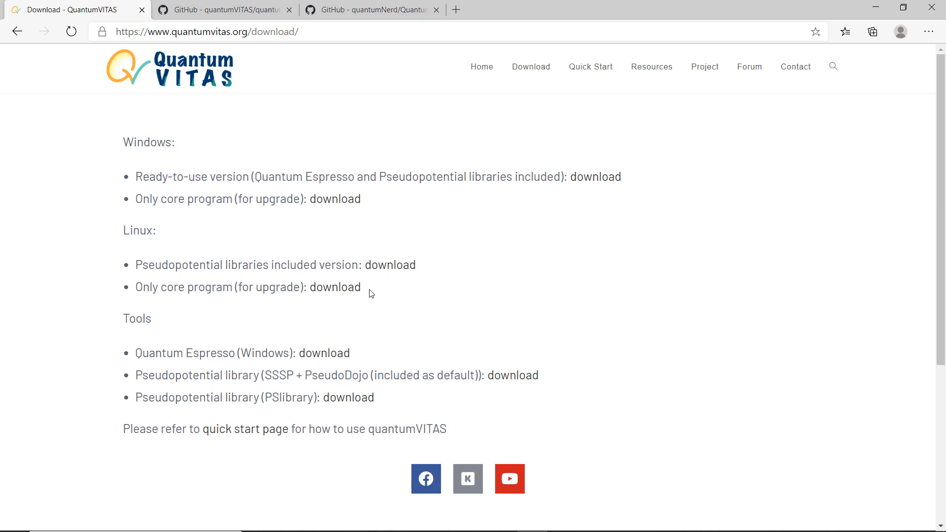
left_click_drag(370, 294, 137, 298)
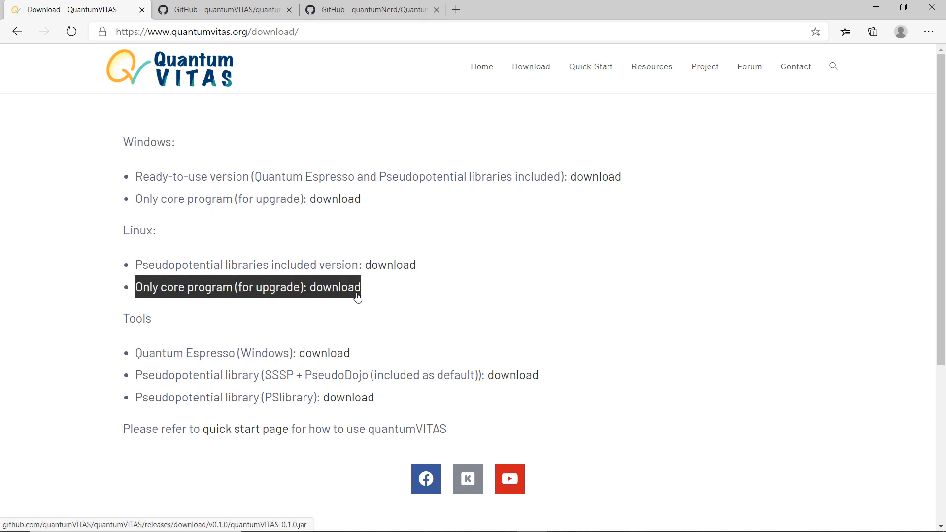
left_click(356, 313)
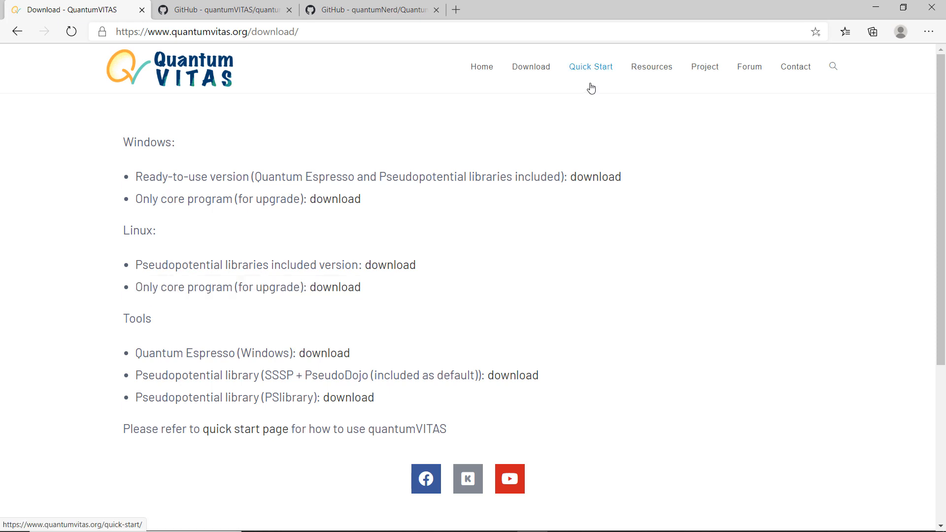
Read the Quick Start installation instructions, then return to the Download page.
left_click(590, 69)
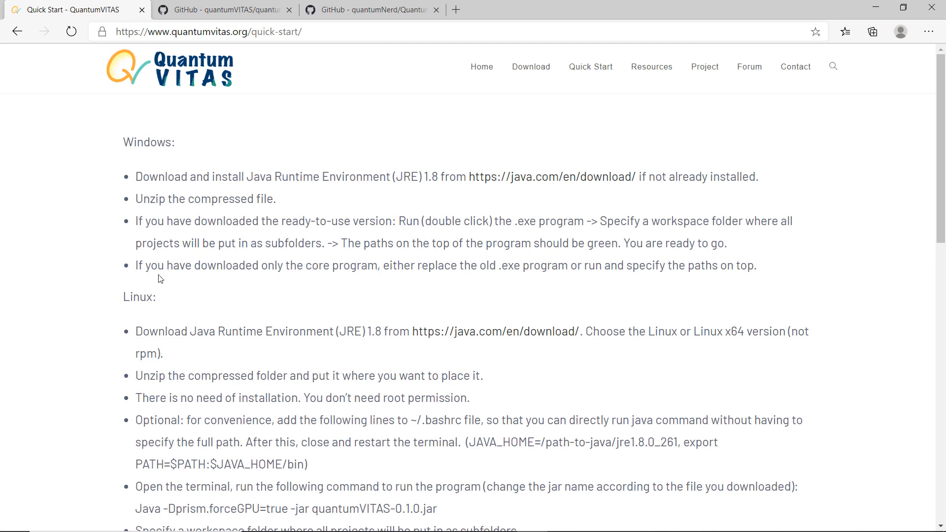
scroll(162, 279, "down", 5)
scroll(231, 280, "up", 3)
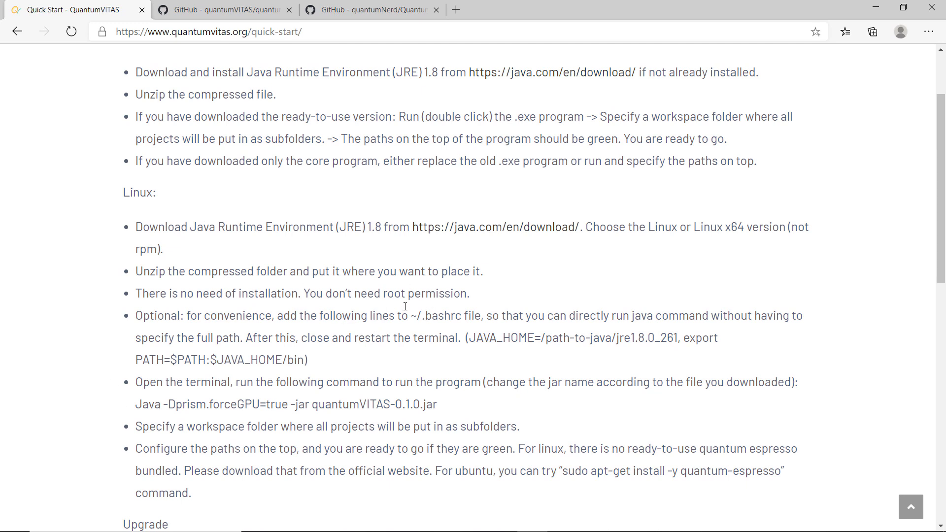
scroll(394, 246, "up", 3)
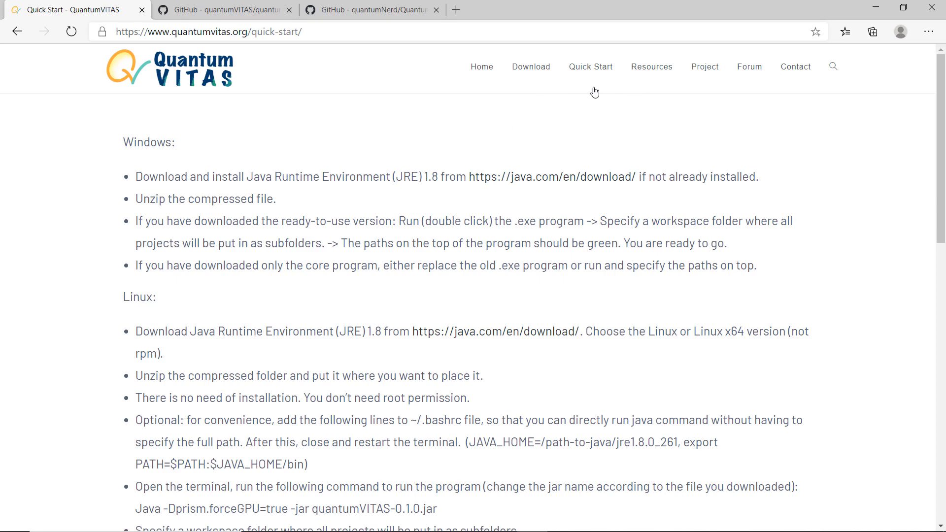
left_click(527, 71)
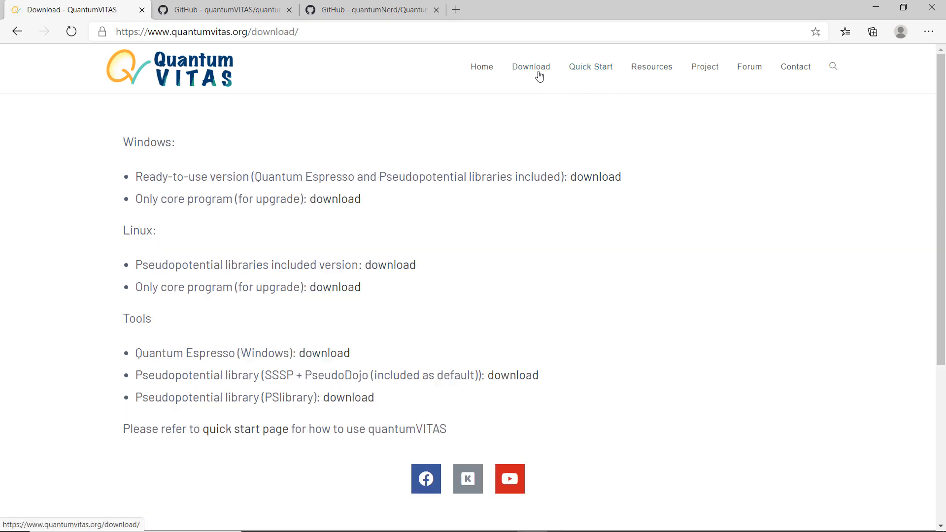
Open the GitHub repository's releases page and expand the Assets list to view the available files.
left_click(237, 11)
scroll(398, 166, "down", 8)
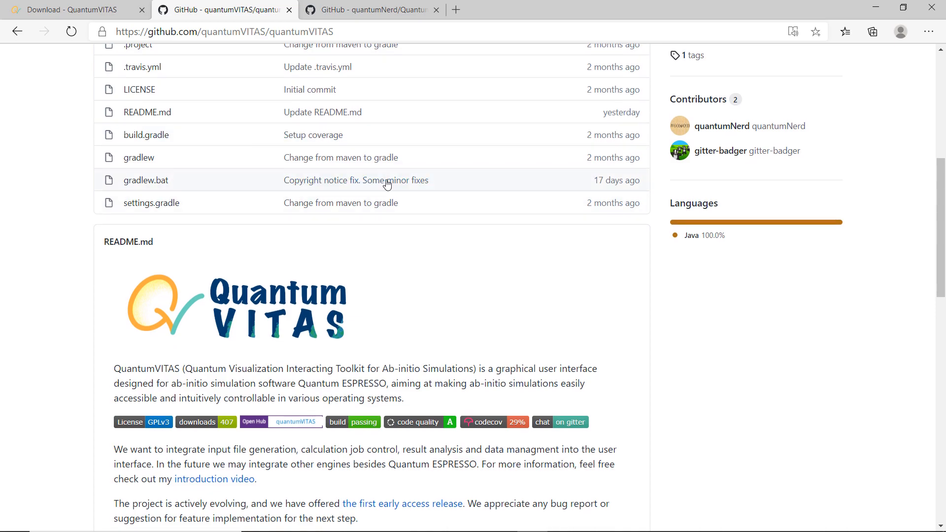
scroll(386, 184, "down", 7)
scroll(681, 285, "up", 10)
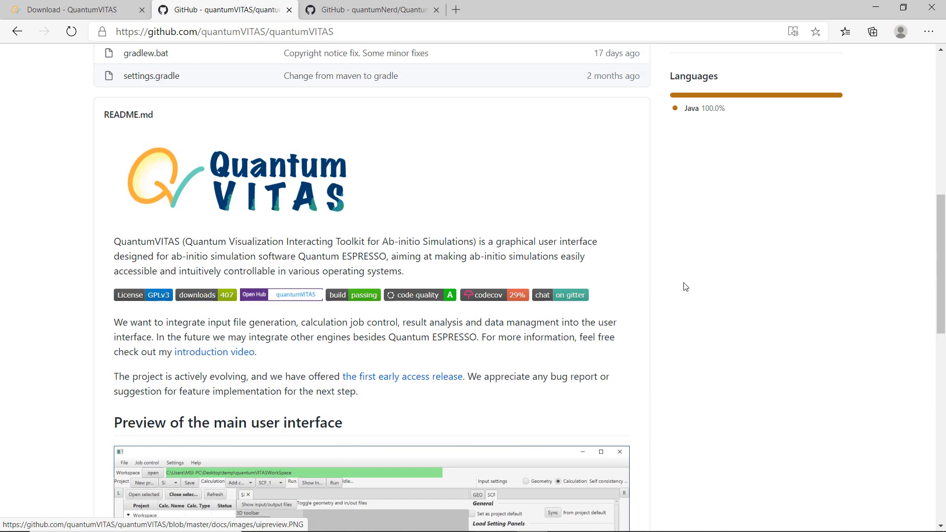
left_click(697, 350)
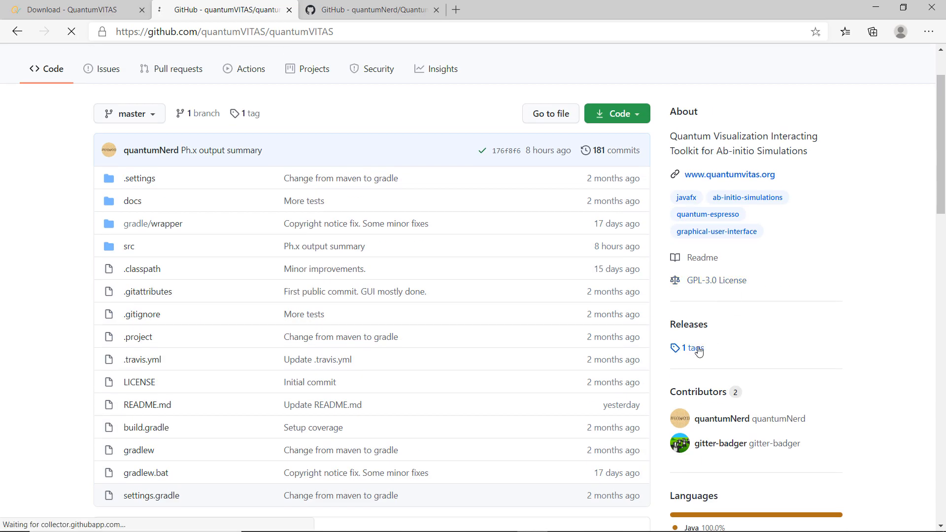
scroll(424, 285, "down", 5)
scroll(422, 296, "down", 10)
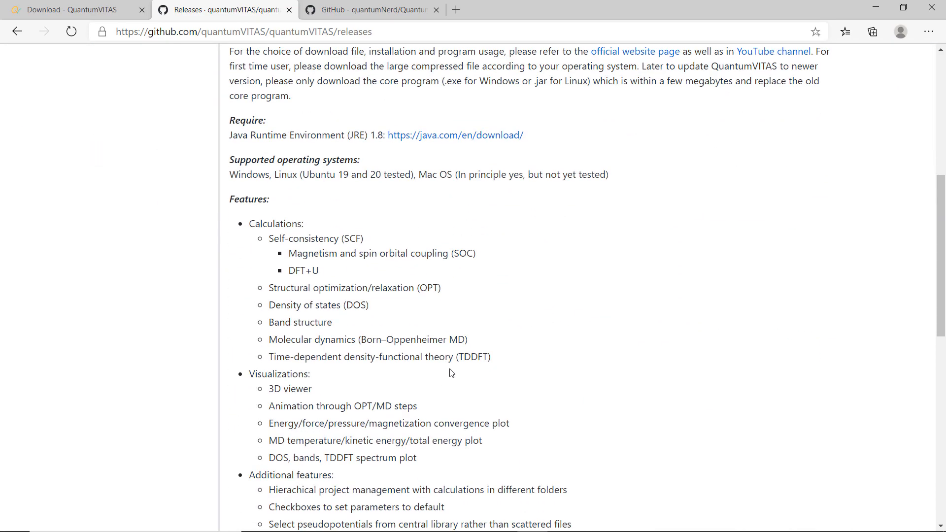
scroll(474, 284, "down", 2)
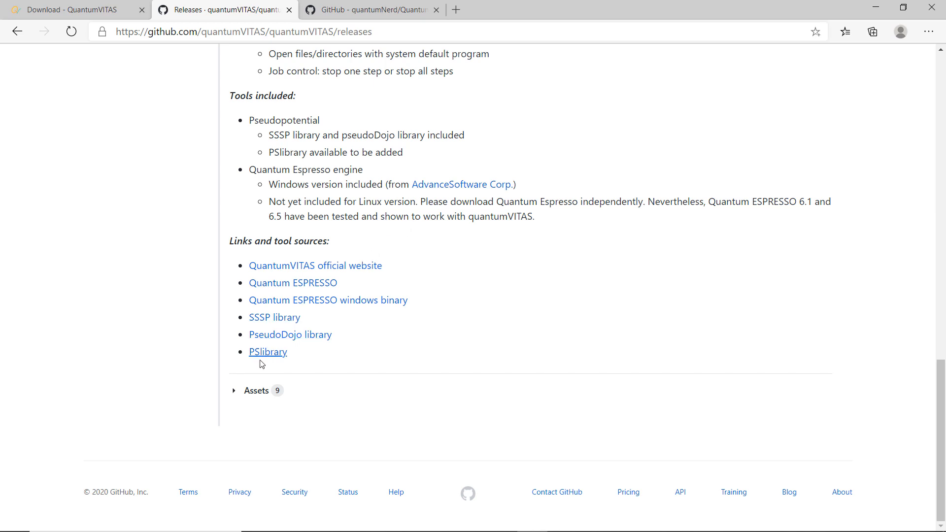
left_click(250, 388)
scroll(372, 347, "down", 4)
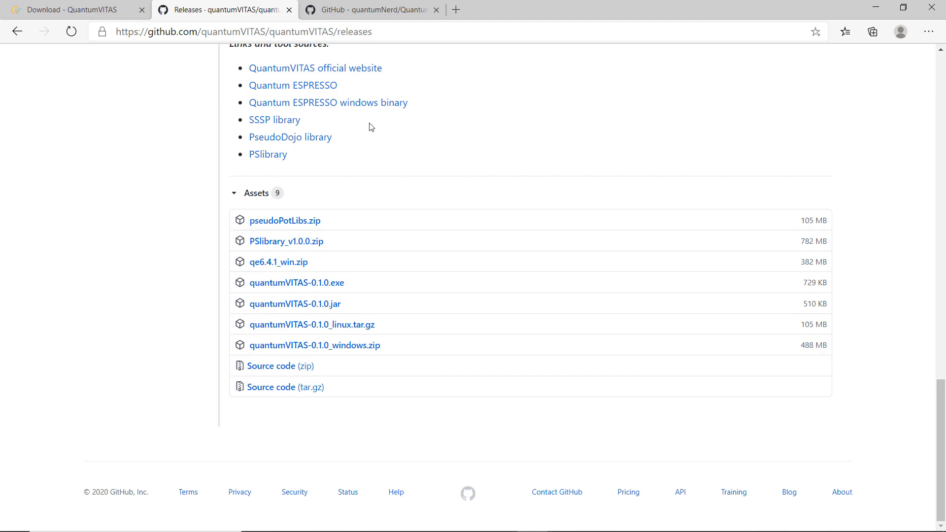
scroll(370, 112, "up", 15)
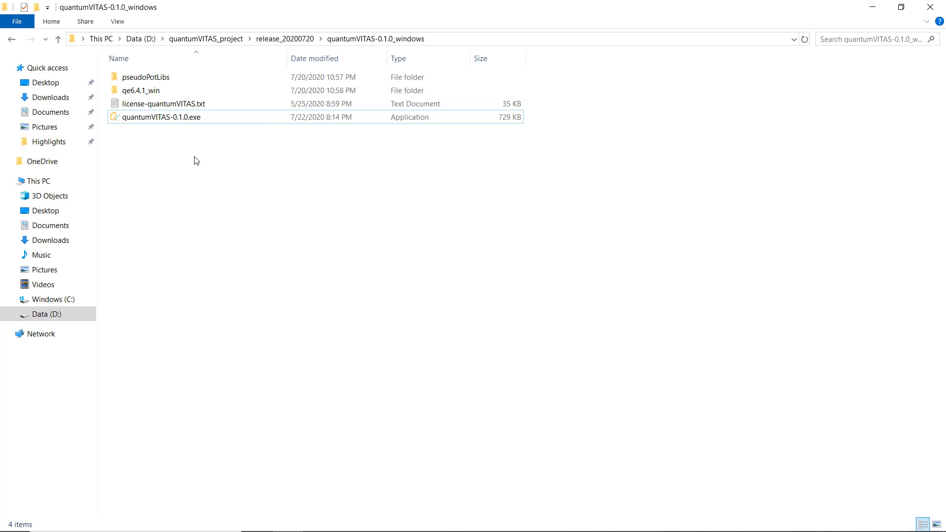
Launch quantumVITAS-0.1.0.exe from the unzipped quantumVITAS-0.1.0_windows folder and dismiss the welcome message.
double_click(186, 118)
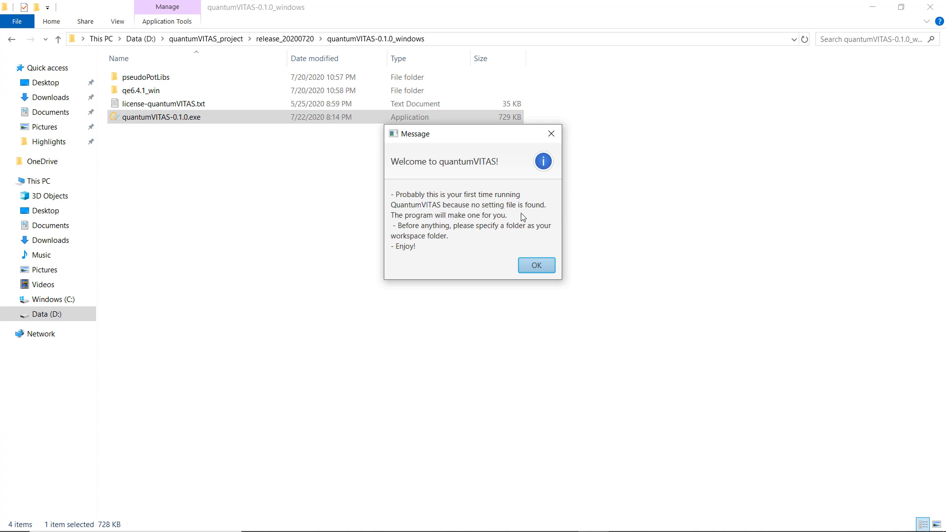
left_click(538, 265)
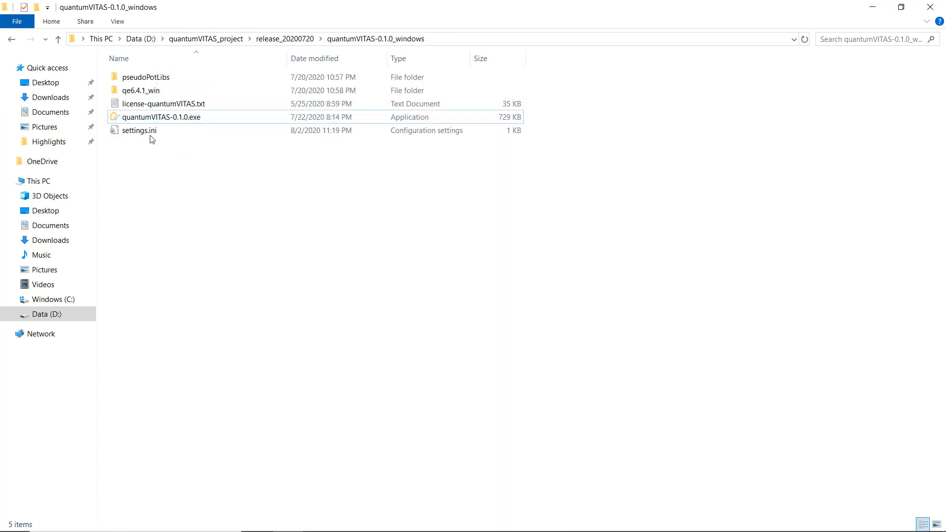
Select the new settings.ini file and then the program executable in the folder.
left_click(151, 135)
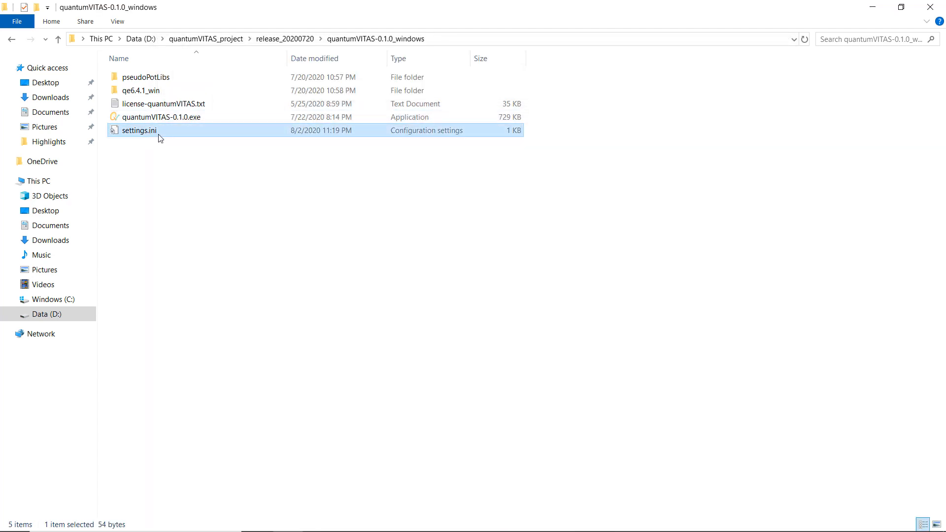
left_click(192, 173)
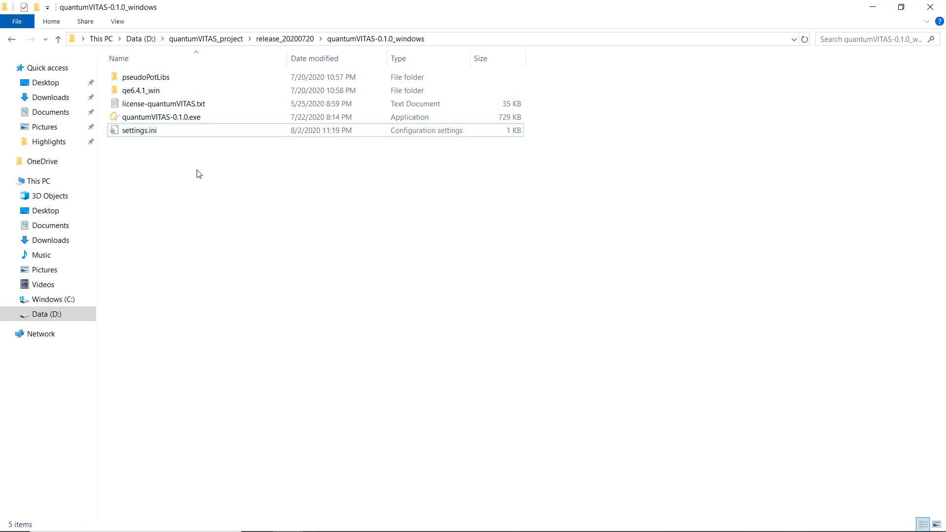
left_click(196, 119)
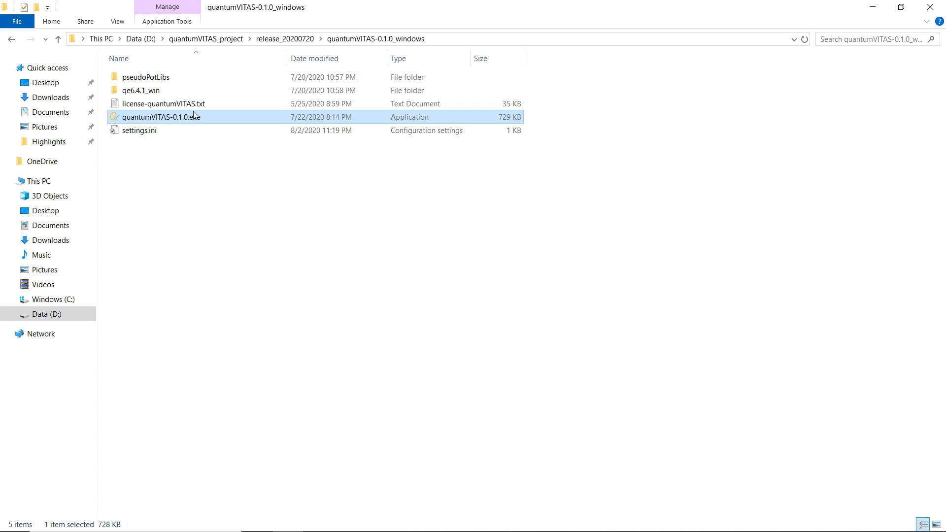
Browse into the qe6.4.1_win\qe folder and locate the pw.exe and ph.exe programs.
double_click(160, 93)
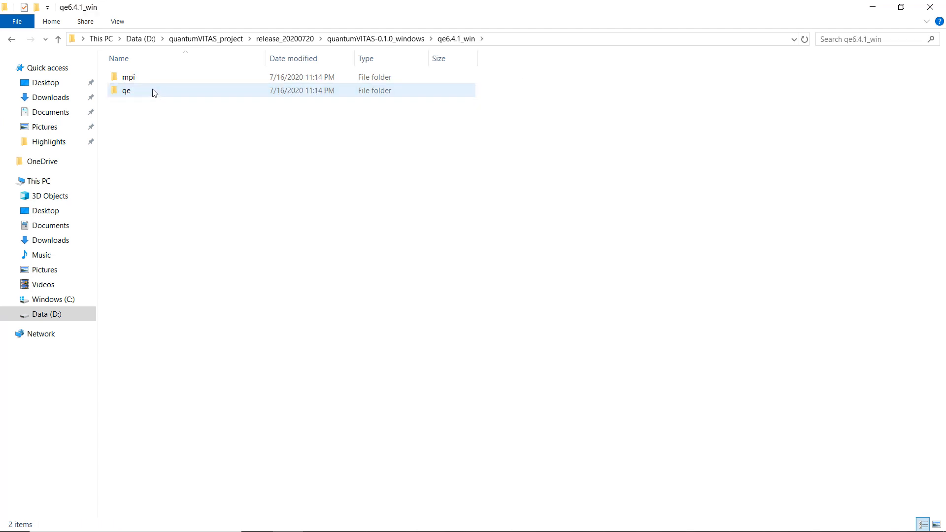
double_click(154, 93)
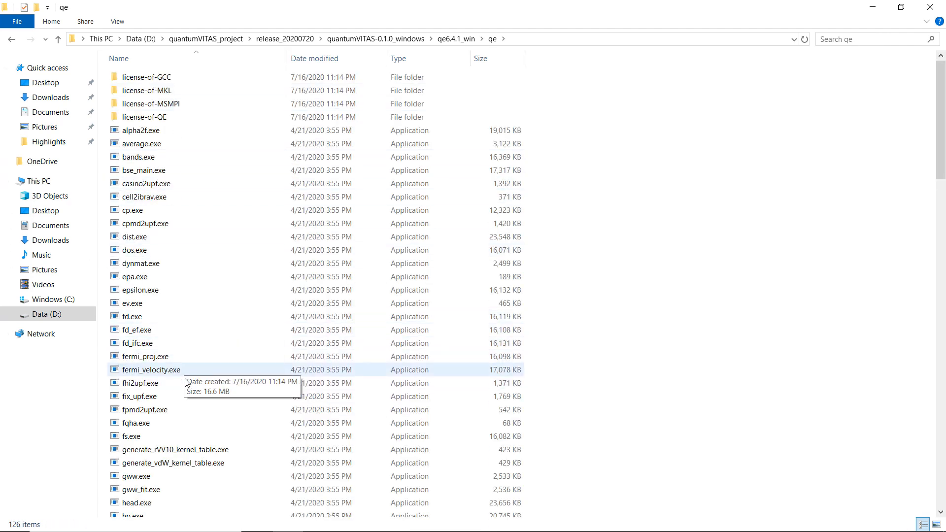
scroll(185, 380, "down", 4)
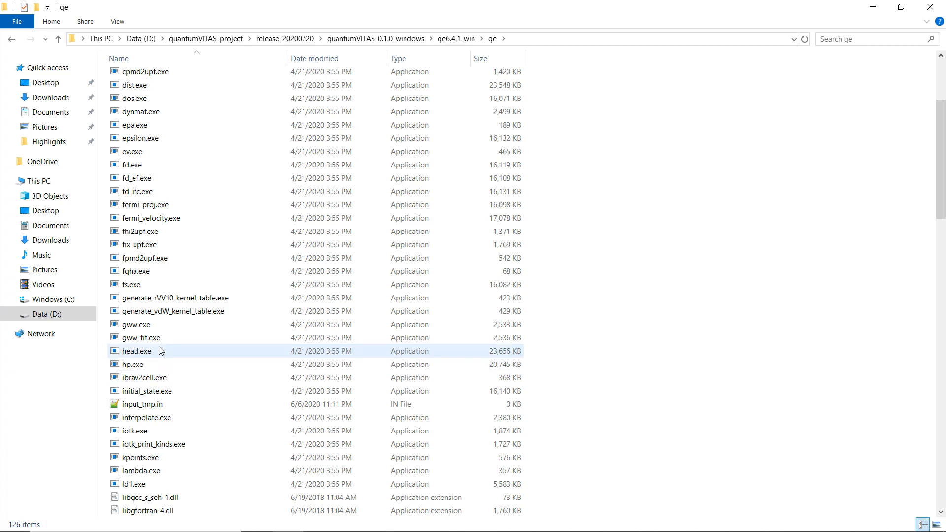
scroll(185, 365, "down", 10)
scroll(192, 410, "down", 4)
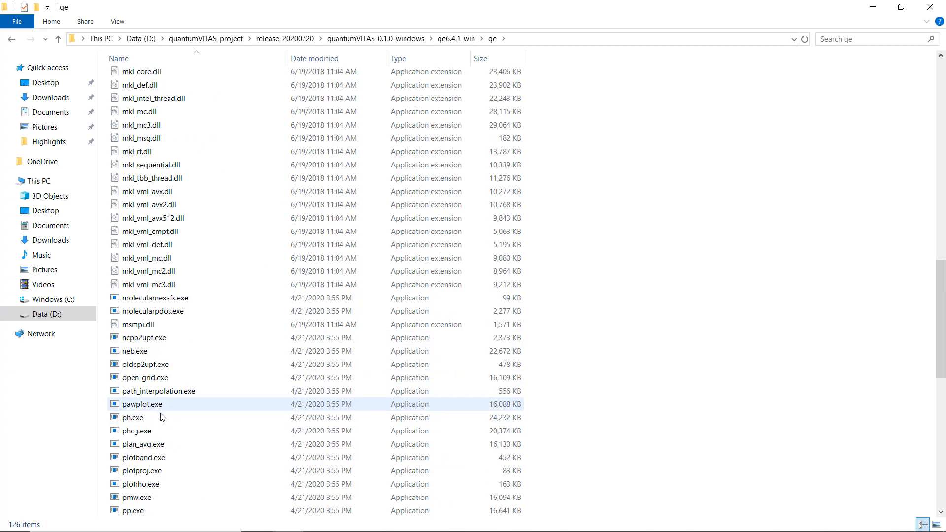
scroll(153, 490, "down", 3)
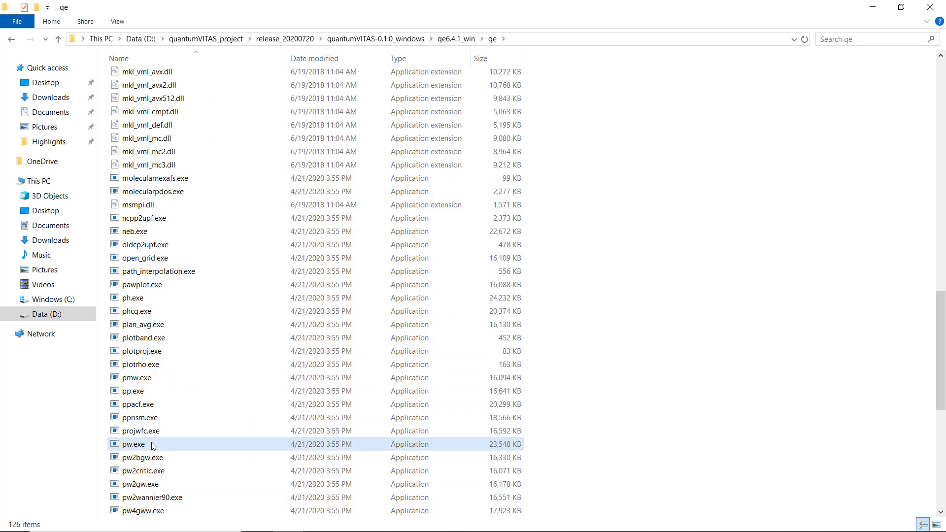
left_click(148, 444)
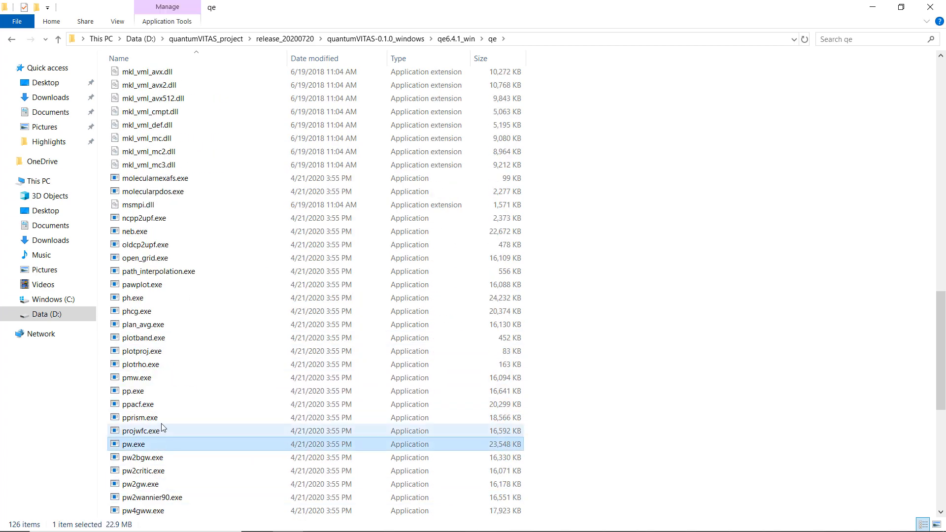
left_click(147, 299)
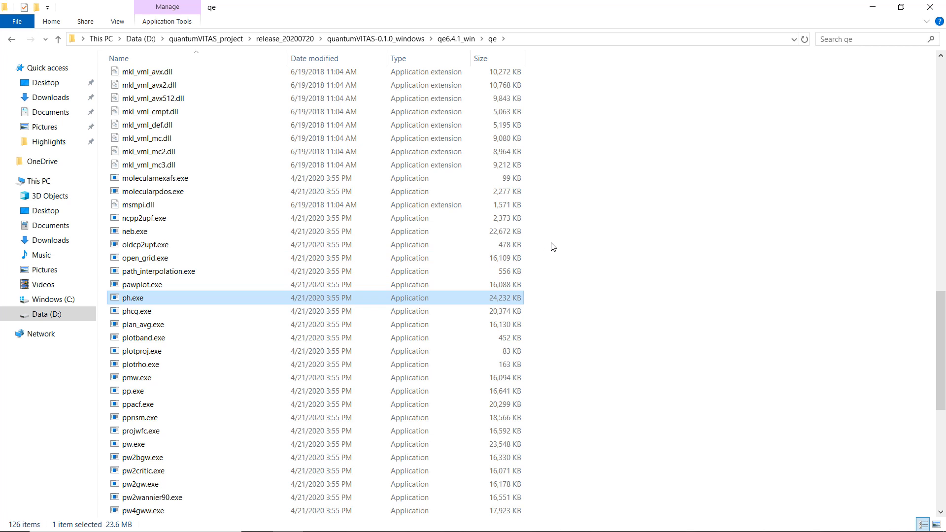
Open the pseudoPotLibs folder from quantumVITAS-0.1.0_windows, then switch back to the browser.
left_click(393, 41)
double_click(161, 78)
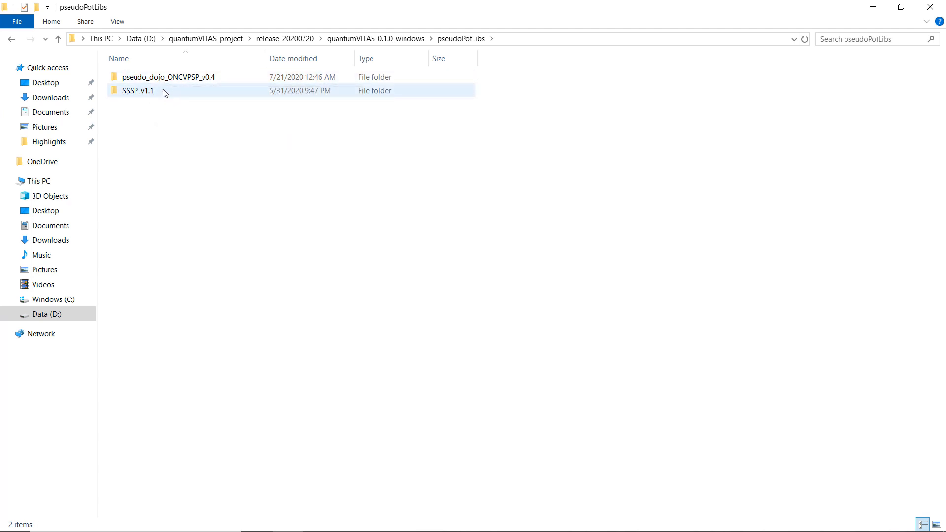
key("alt+Tab")
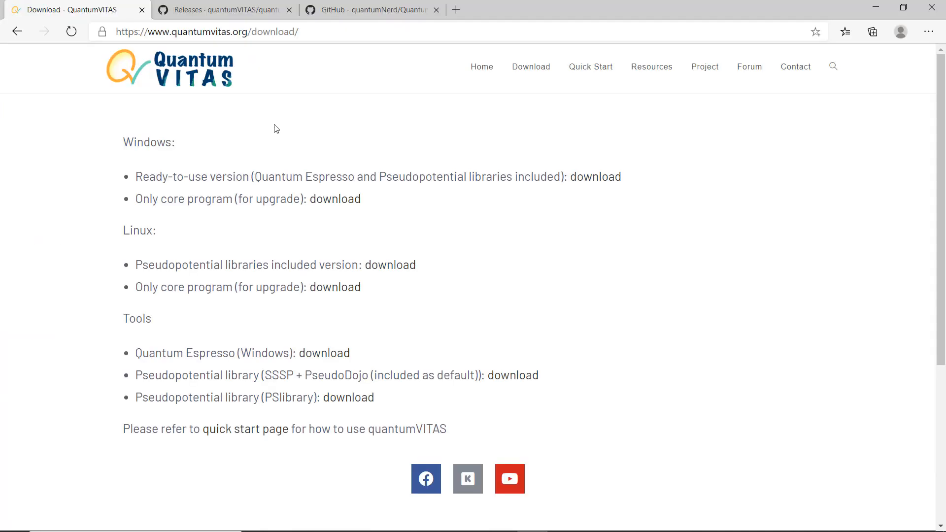
Review the release assets on the GitHub releases tab and return to the Download tab.
left_click(231, 10)
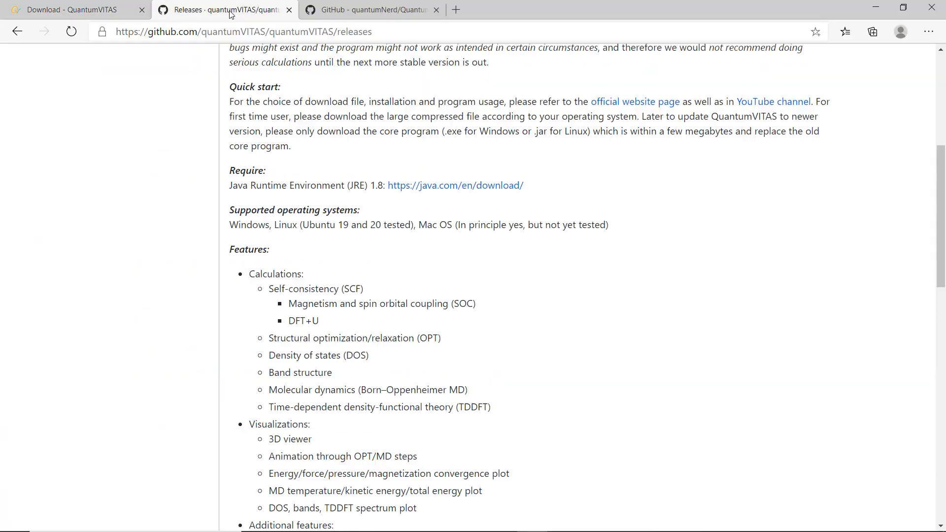
scroll(443, 247, "down", 10)
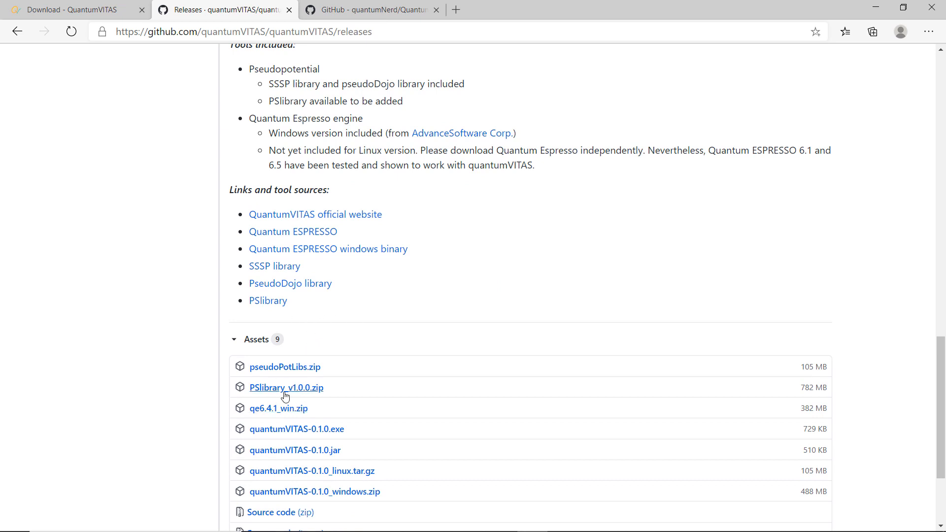
left_click(79, 10)
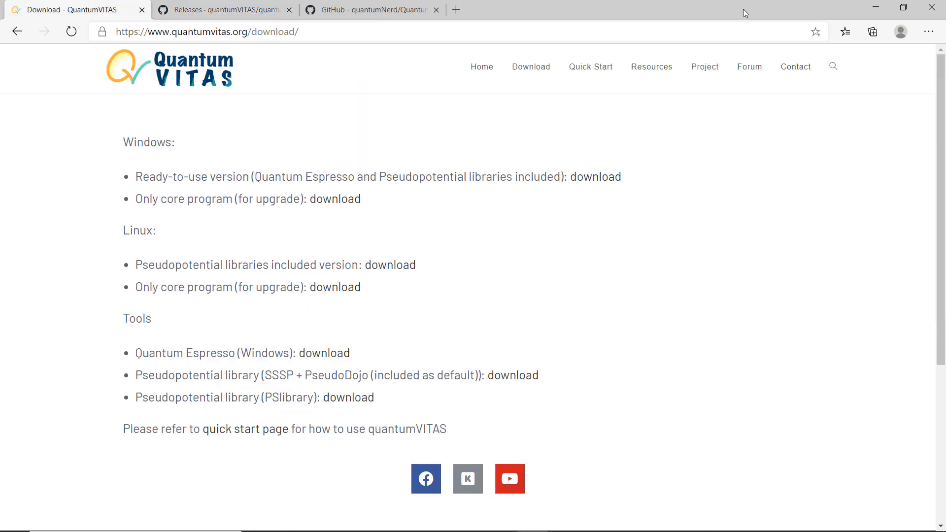
Browse the subfolders of pseudoPotLibs, then return to the quantumVITAS-0.1.0_windows folder.
left_click(876, 7)
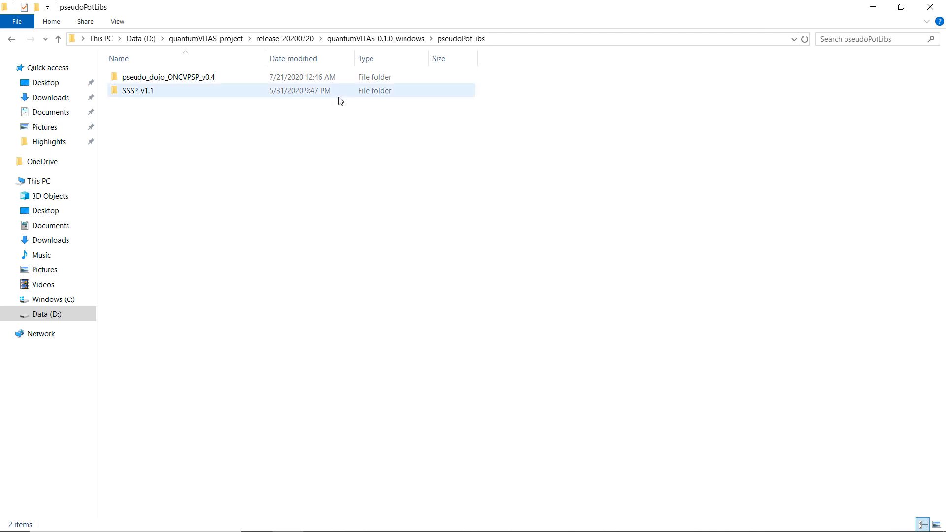
left_click(357, 41)
left_click(240, 199)
double_click(165, 78)
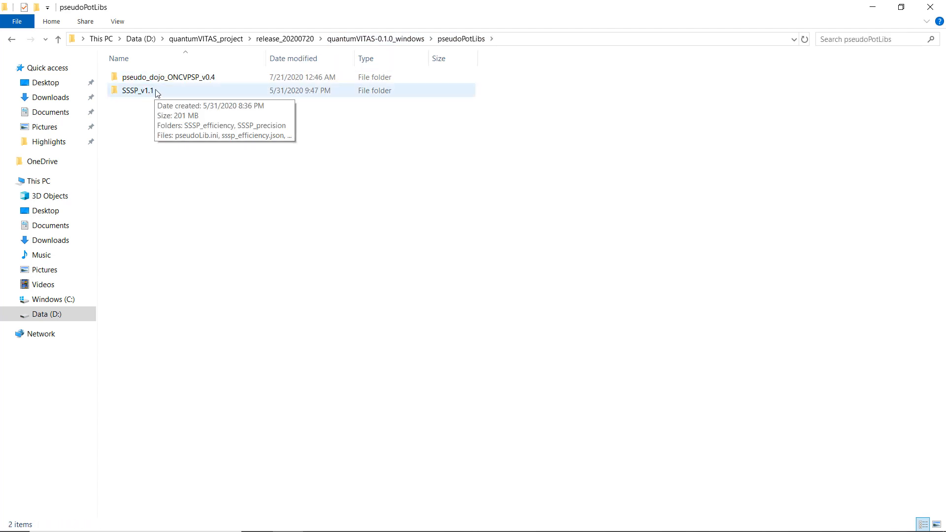
left_click(157, 93)
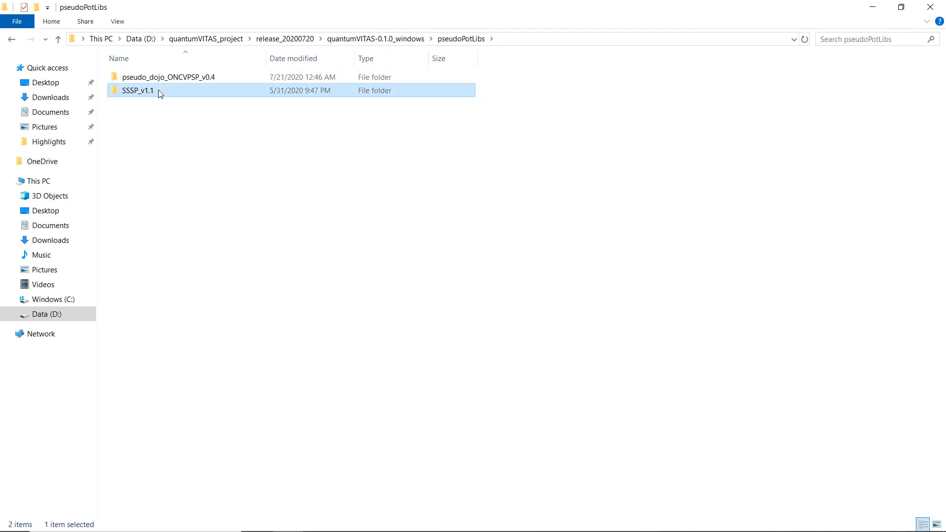
left_click(212, 78)
left_click(212, 80)
left_click(243, 170)
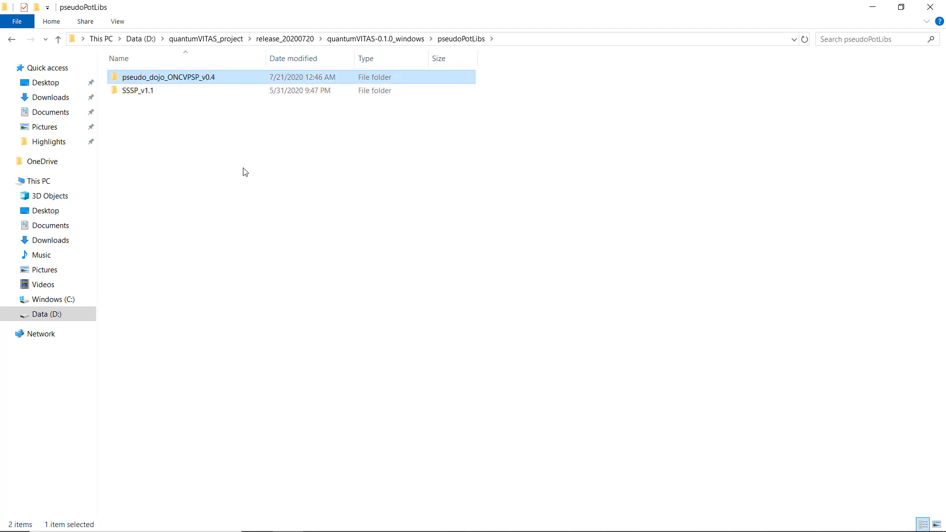
left_click(391, 39)
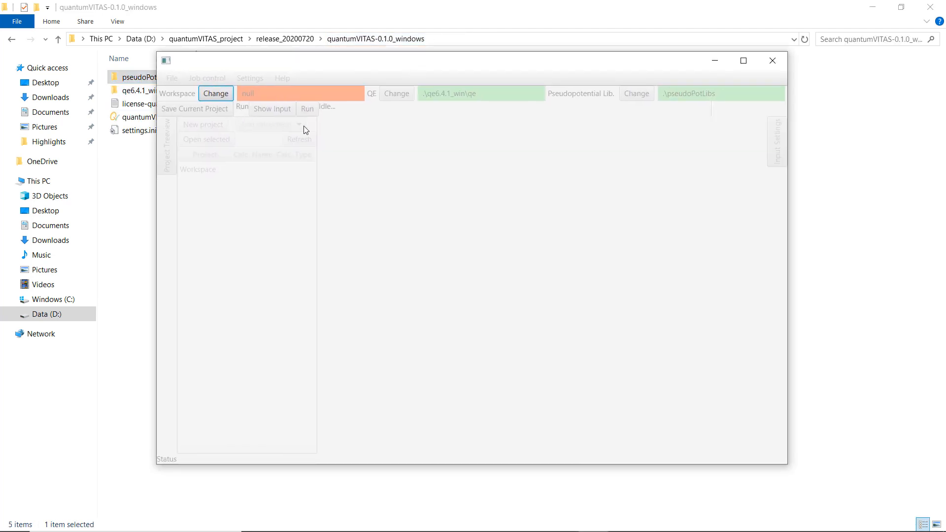
Open the workspace folder chooser and create a new folder named workspace_test inside release_20200720.
left_click(220, 94)
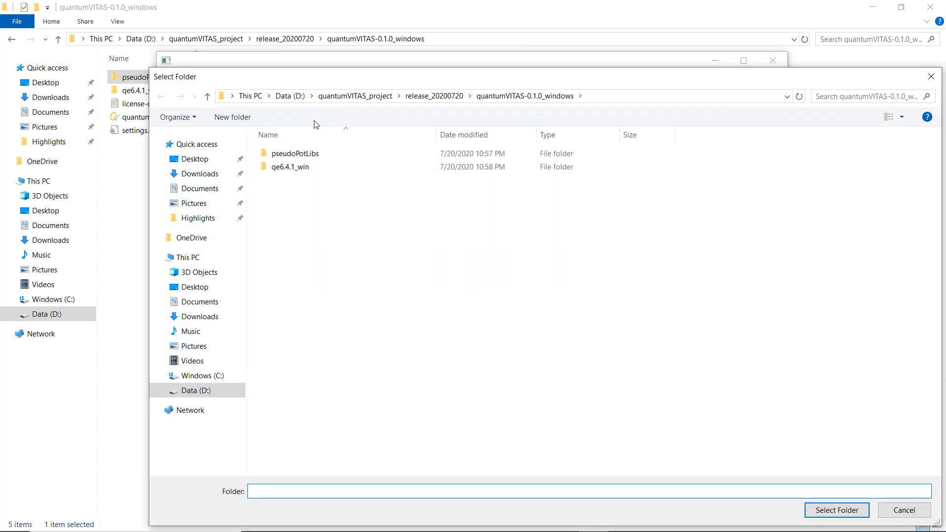
left_click(439, 97)
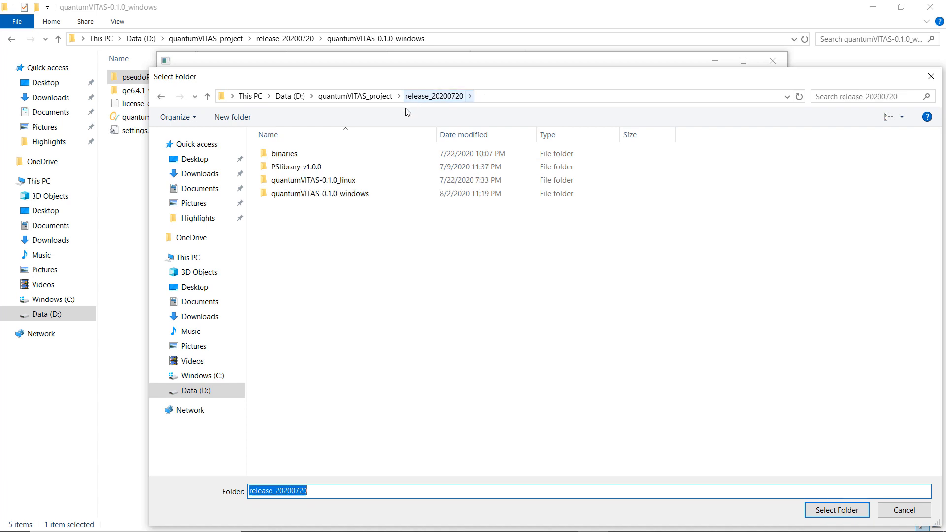
left_click(340, 253)
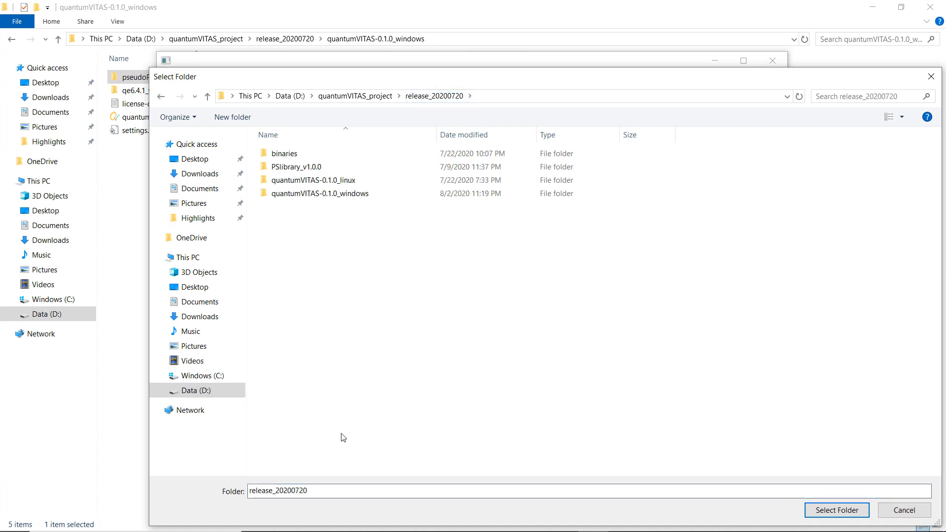
right_click(418, 287)
mouse_move(522, 458)
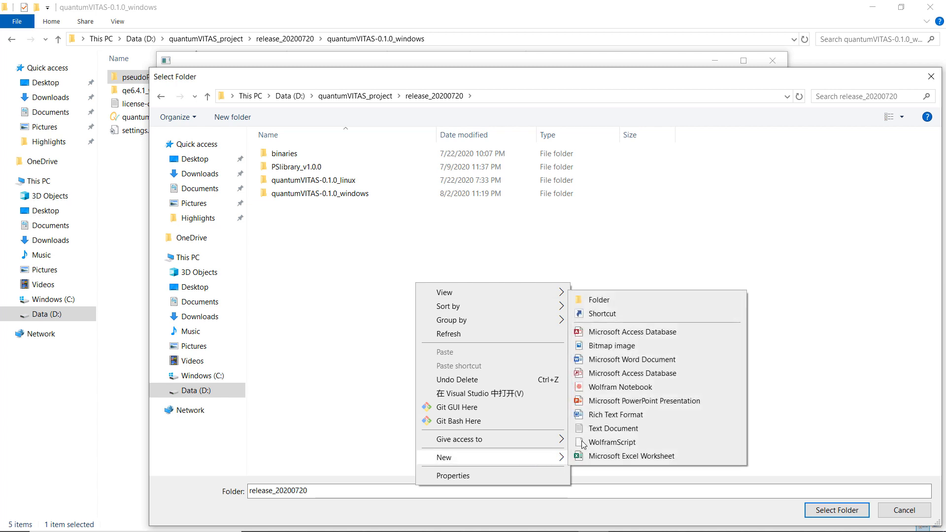
left_click(607, 305)
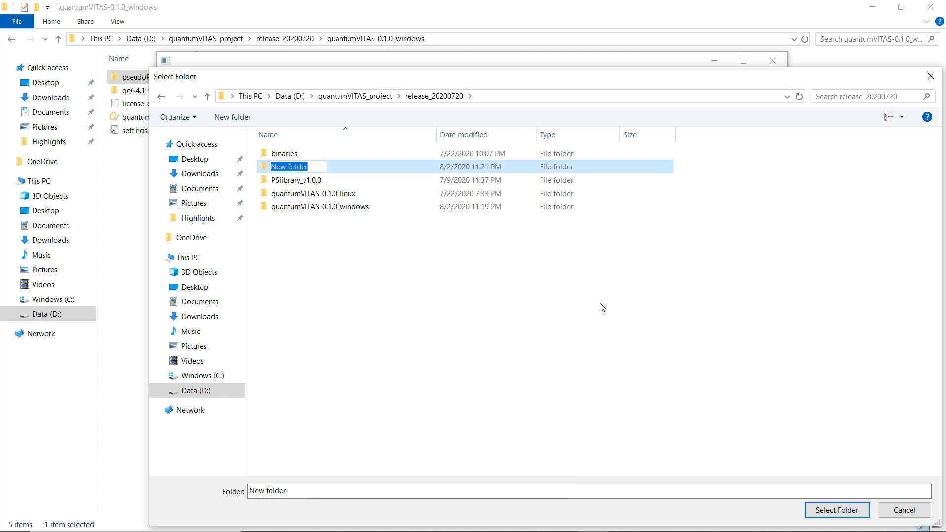
type("workspa")
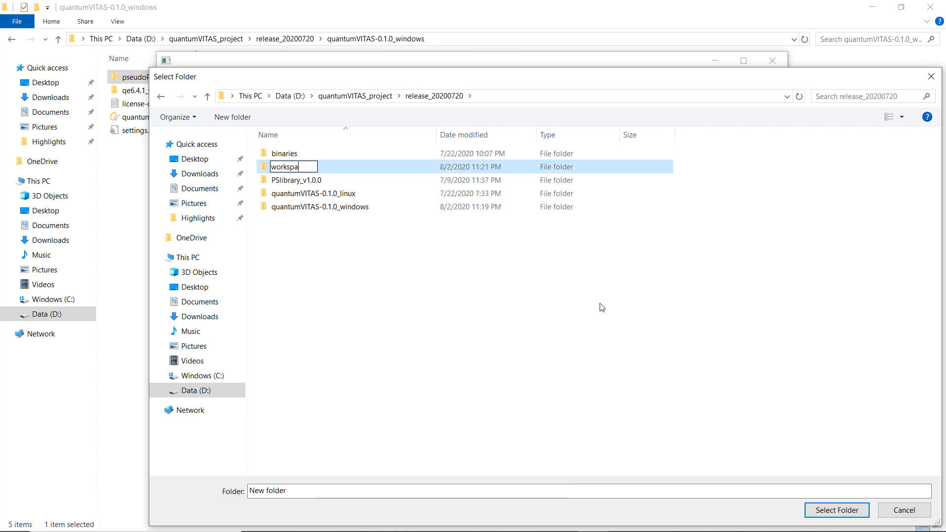
type("ce_test")
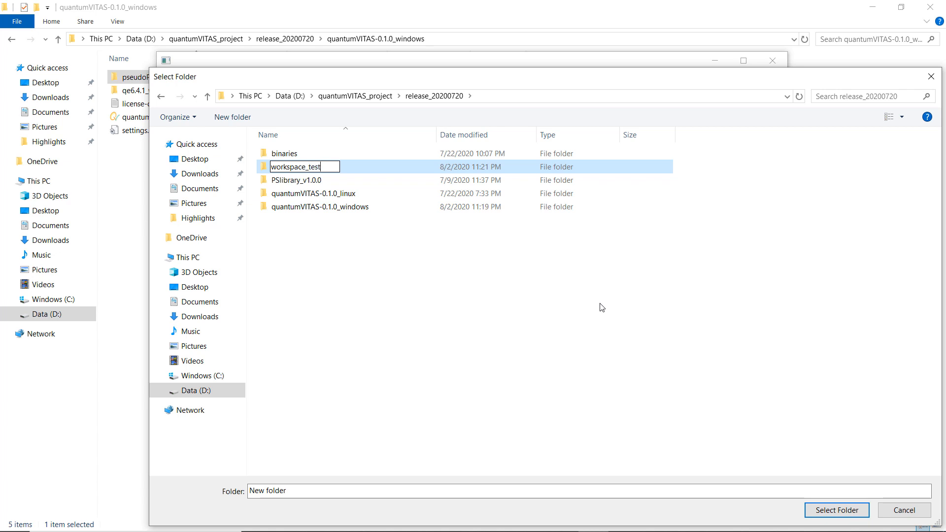
Open workspace_test and select it as the quantumVITAS workspace folder.
key("Return")
key("Return")
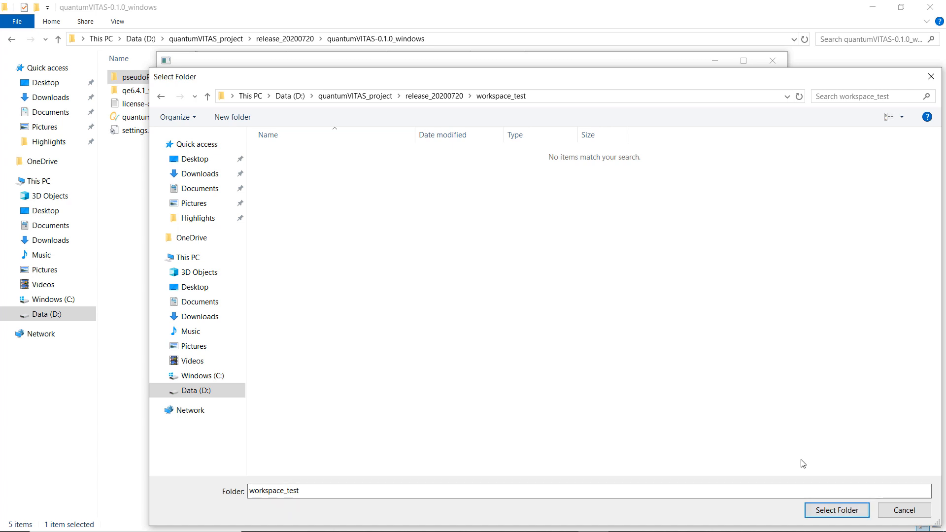
left_click(822, 511)
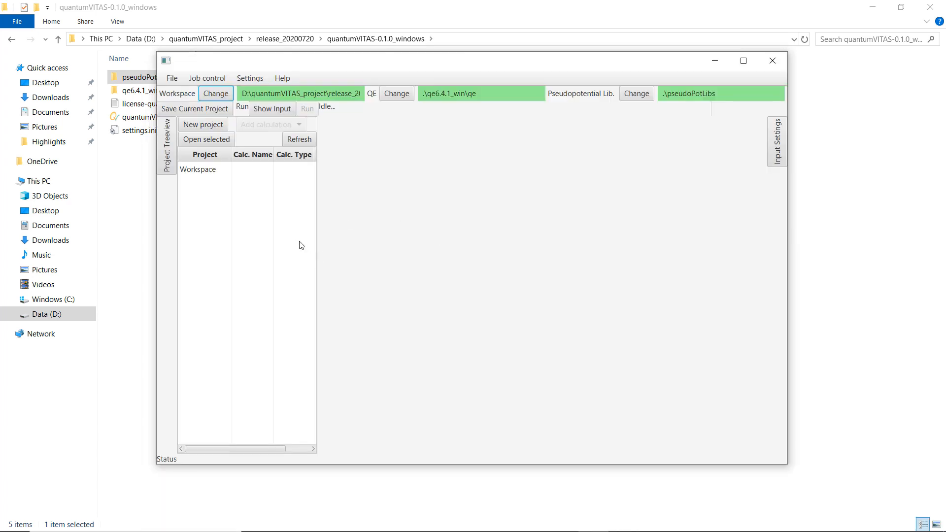
Maximize the program window and open the workspace path in a file browser to inspect it, then close it.
key("super+Up")
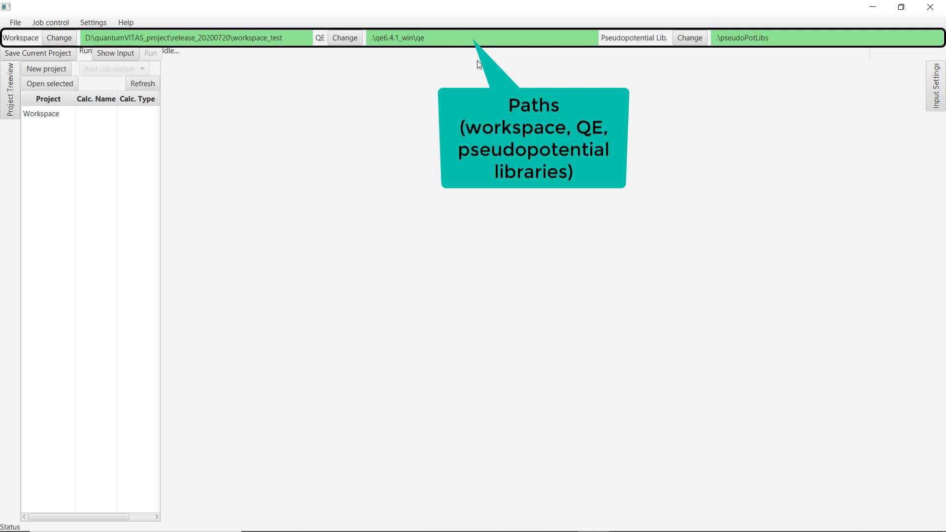
left_click(462, 36)
right_click(272, 37)
left_click(289, 49)
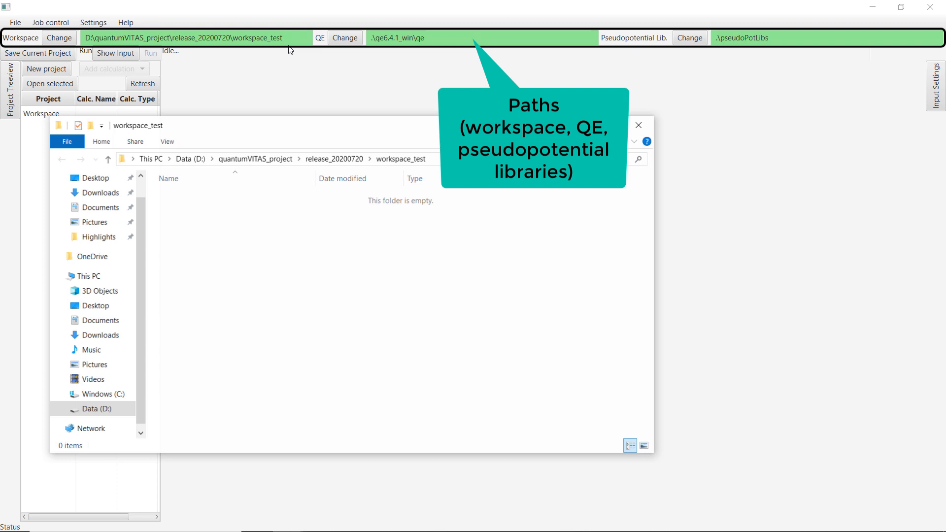
left_click(640, 124)
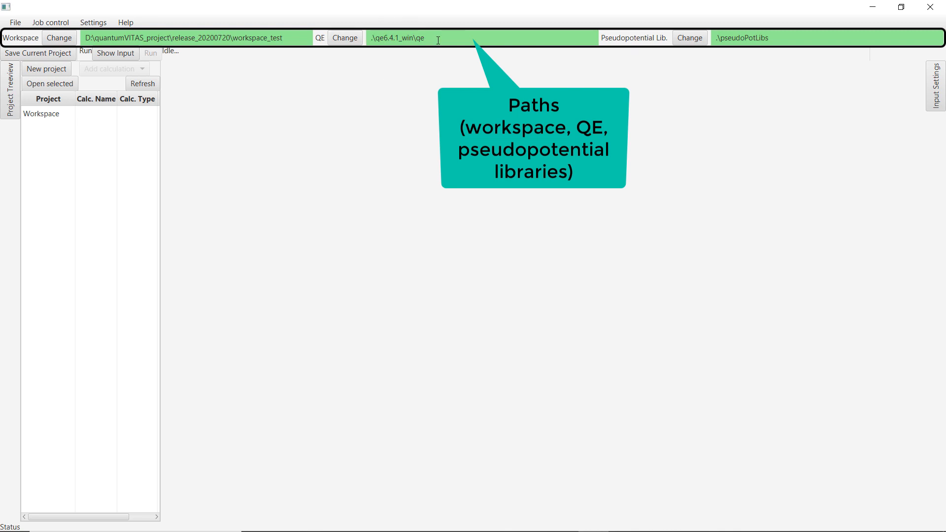
Try to set the QE folder to qe6.4.1_win through its folder chooser.
left_click(347, 38)
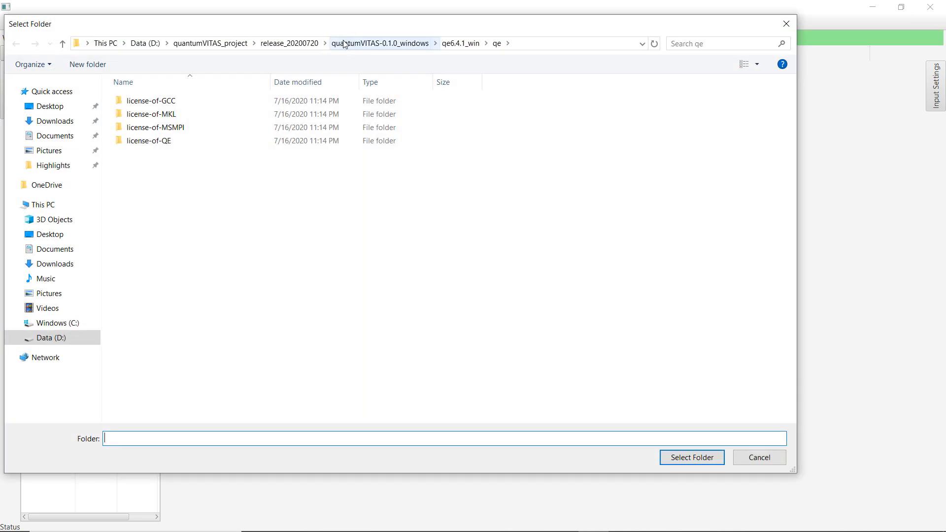
left_click(380, 42)
double_click(162, 114)
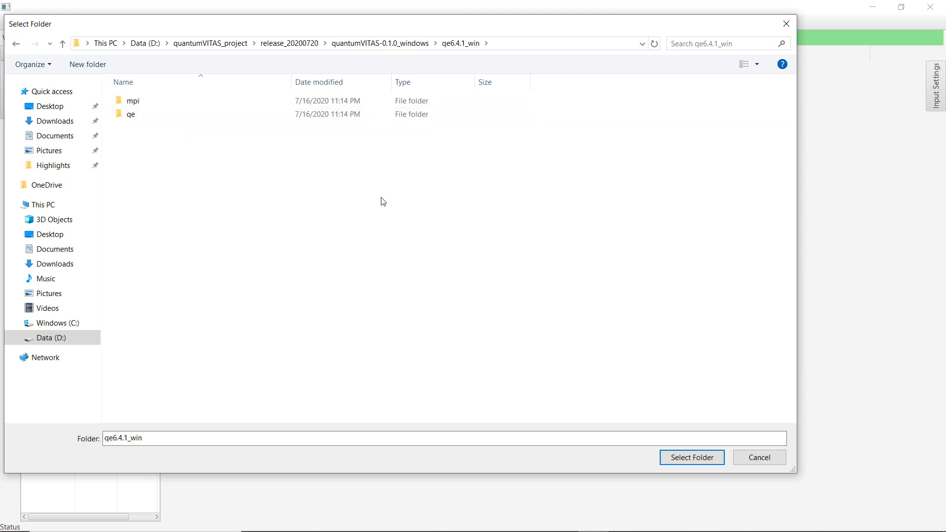
left_click(674, 457)
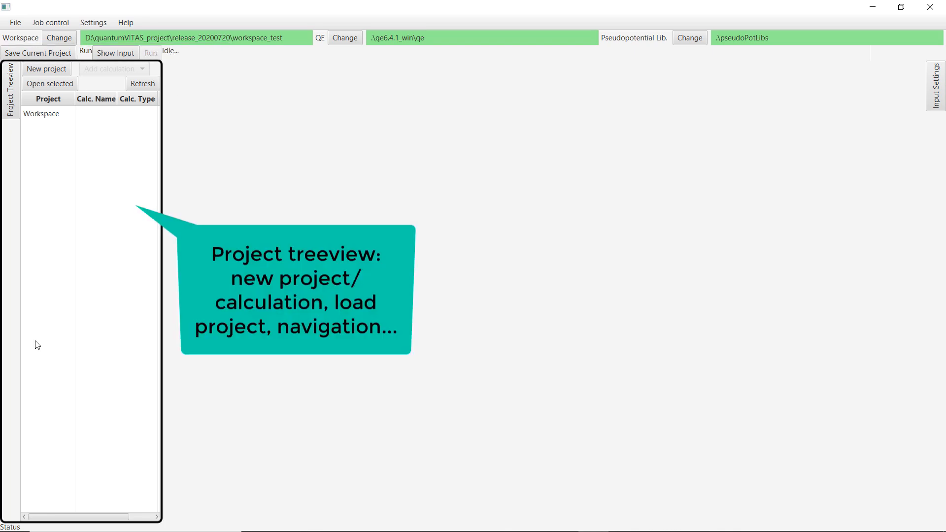
Toggle the Project Treeview and Input Settings side panels.
left_click(9, 91)
left_click(10, 91)
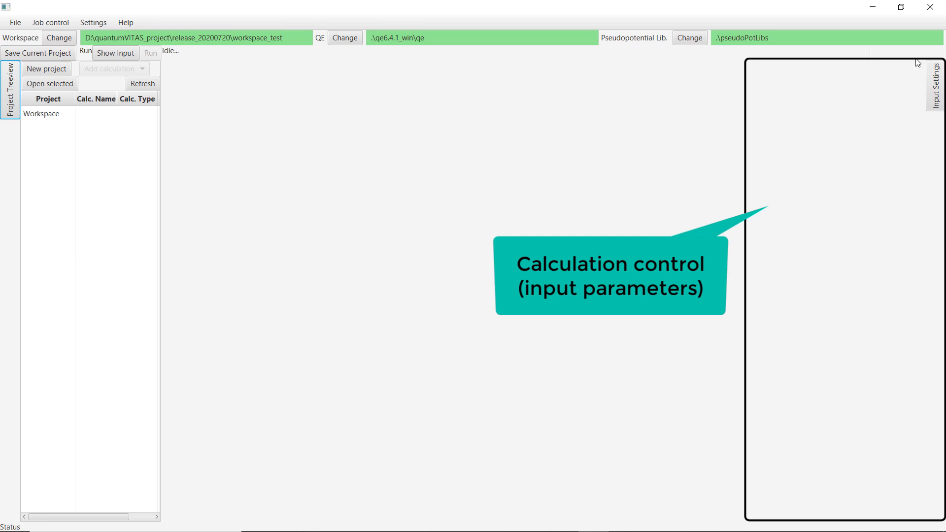
left_click(931, 86)
Create a new project named Si.
left_click(52, 69)
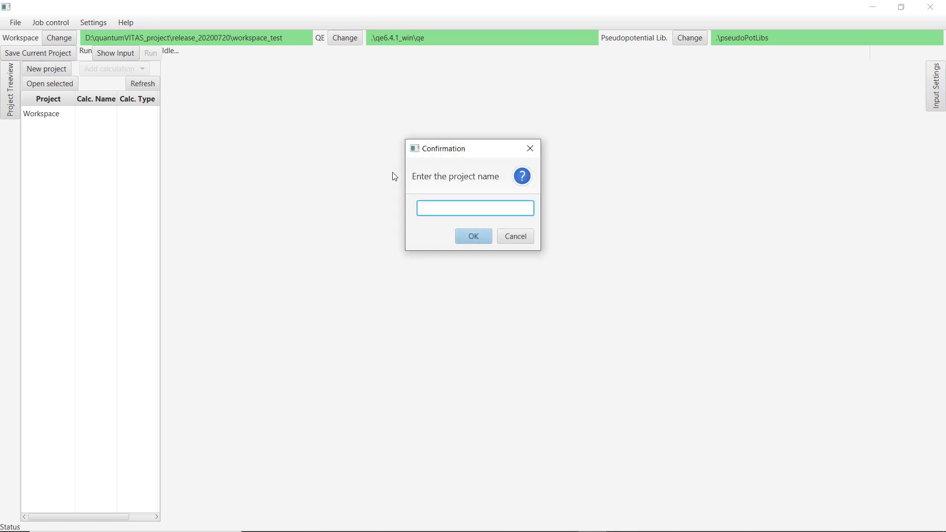
type("Si")
key("Return")
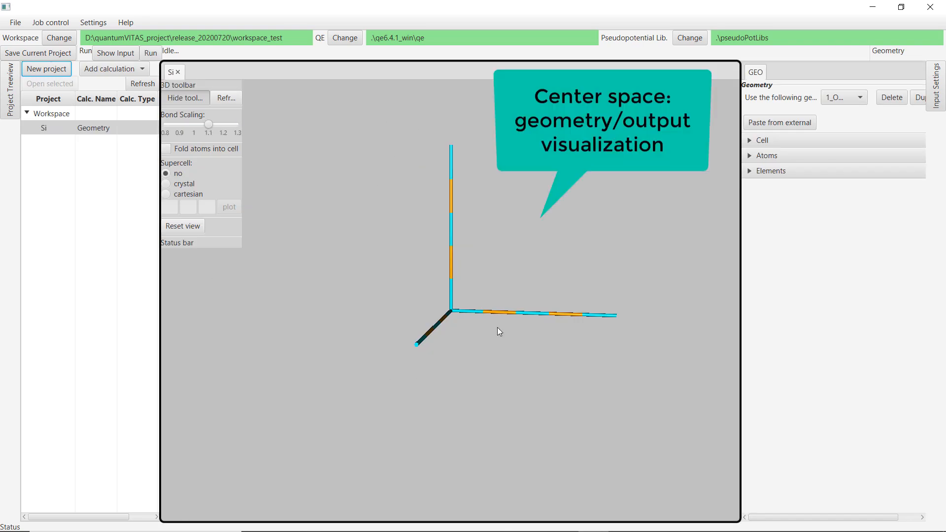
In the Si geometry's cell settings, set the Bravais lattice to face centered cubic (fcc) with lattice constant A of 5.4.
left_click(172, 78)
left_click(90, 129)
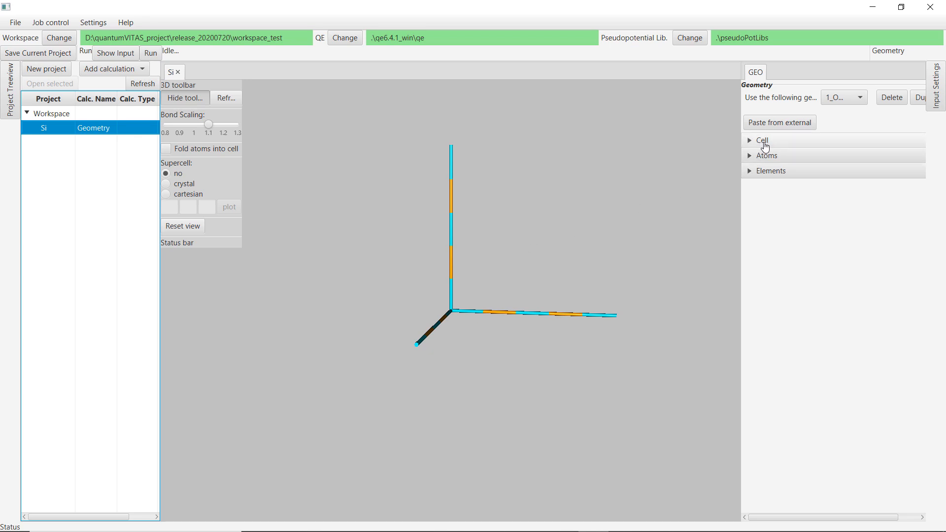
left_click(765, 147)
left_click(811, 192)
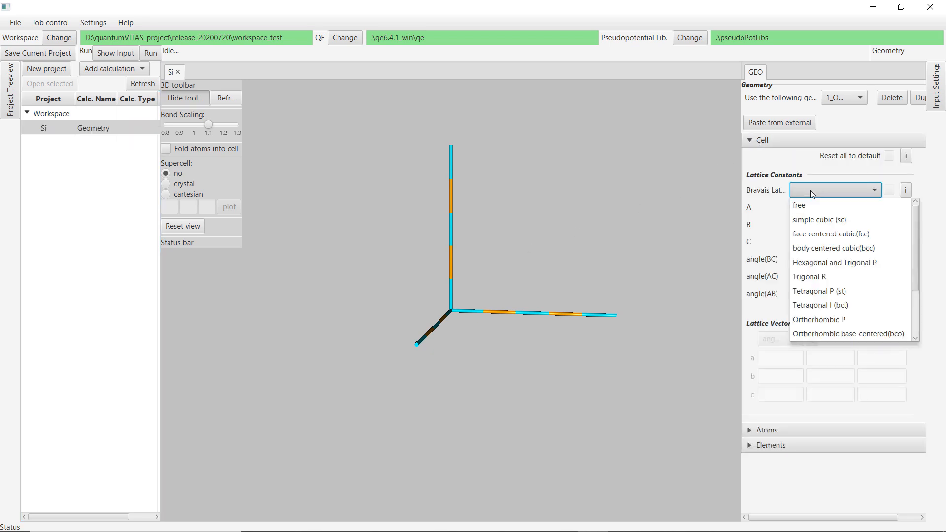
left_click(810, 190)
left_click(845, 195)
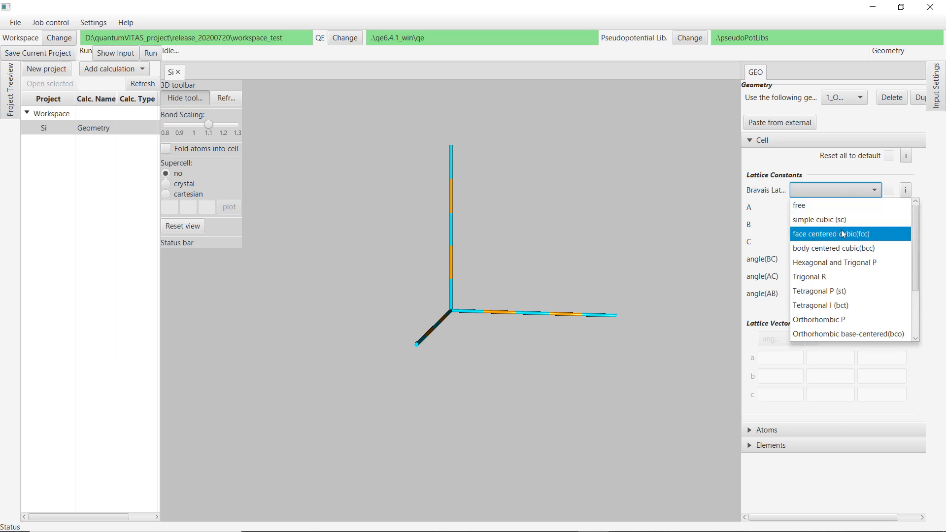
left_click(834, 238)
left_click(832, 211)
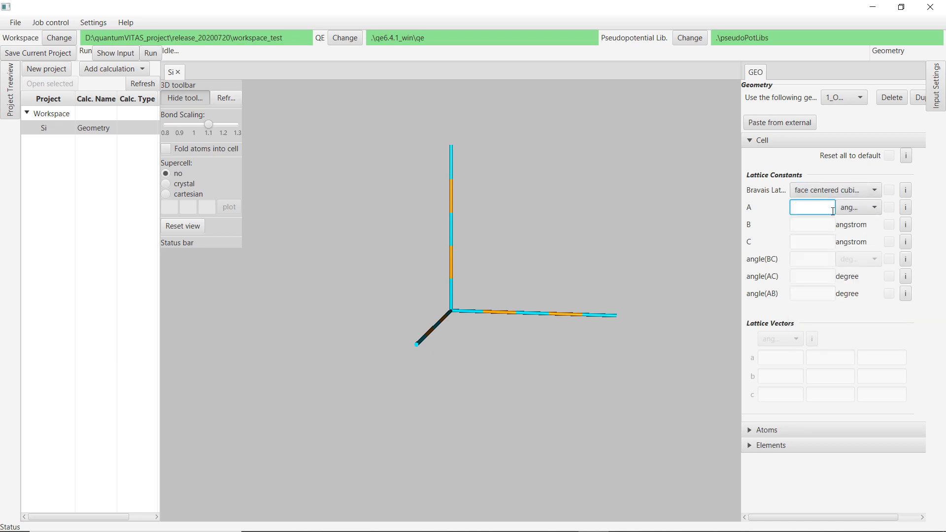
type("5.4")
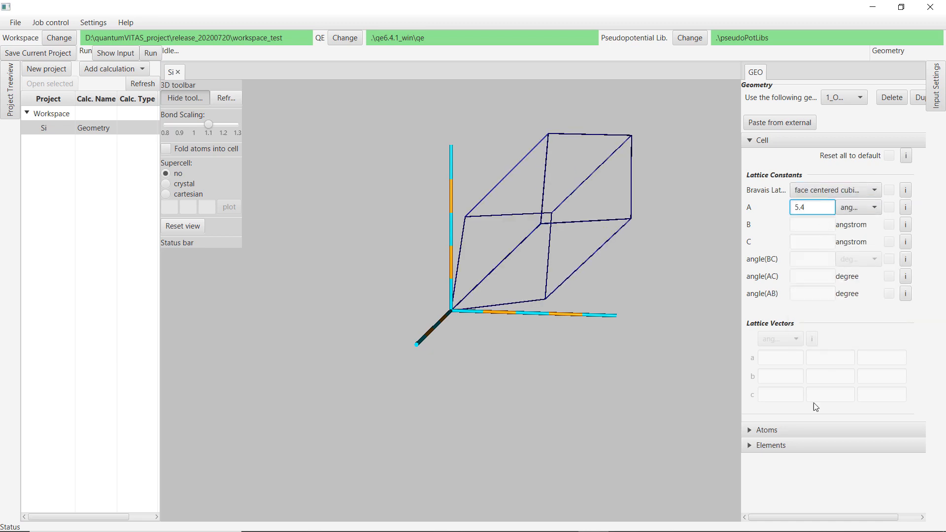
Add a Si atom at position 0, 0, 0 in the atomic configuration.
left_click(767, 430)
left_click(792, 230)
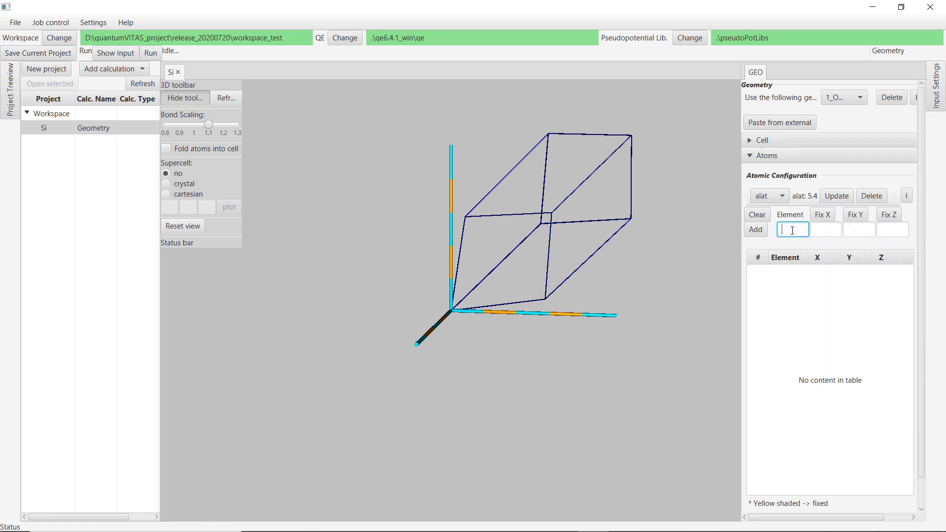
type("Si")
left_click_drag(793, 229, 772, 225)
left_click(798, 230)
key("Tab")
type("0")
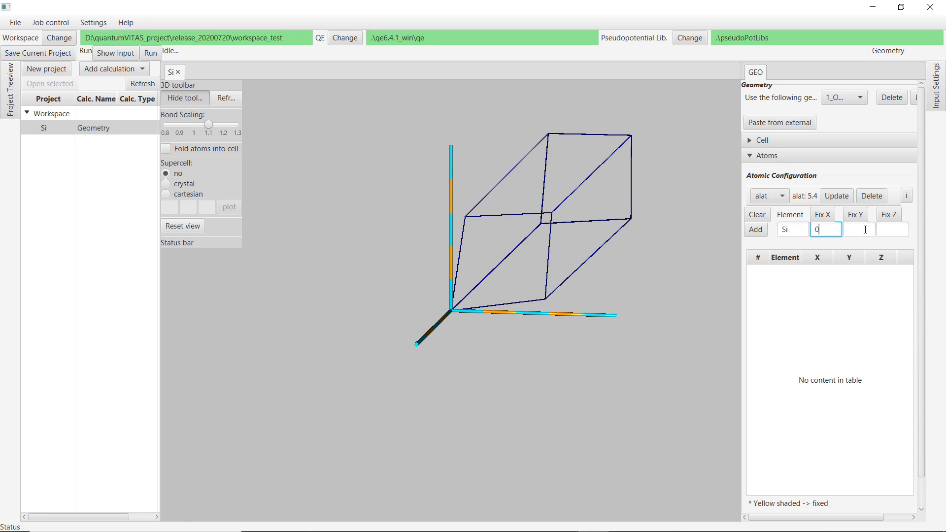
key("Tab")
type("0")
key("Tab")
type("0")
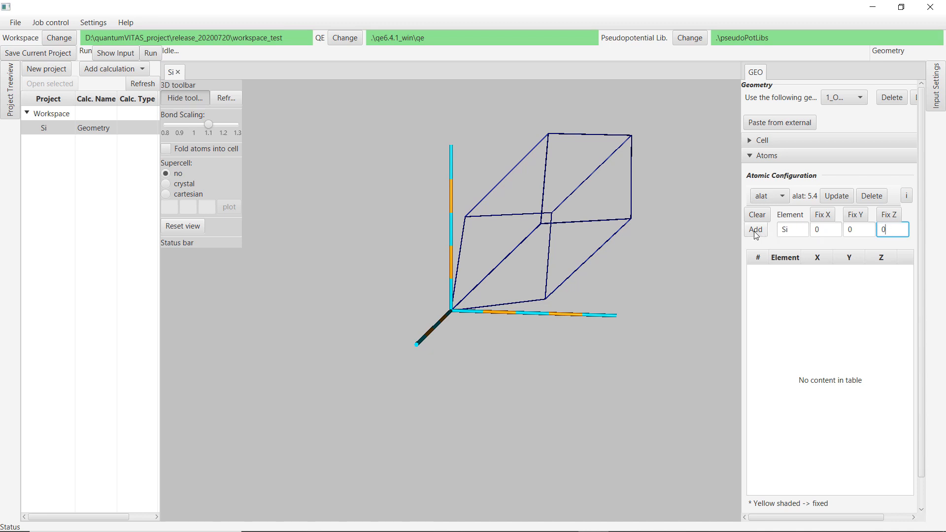
left_click(756, 235)
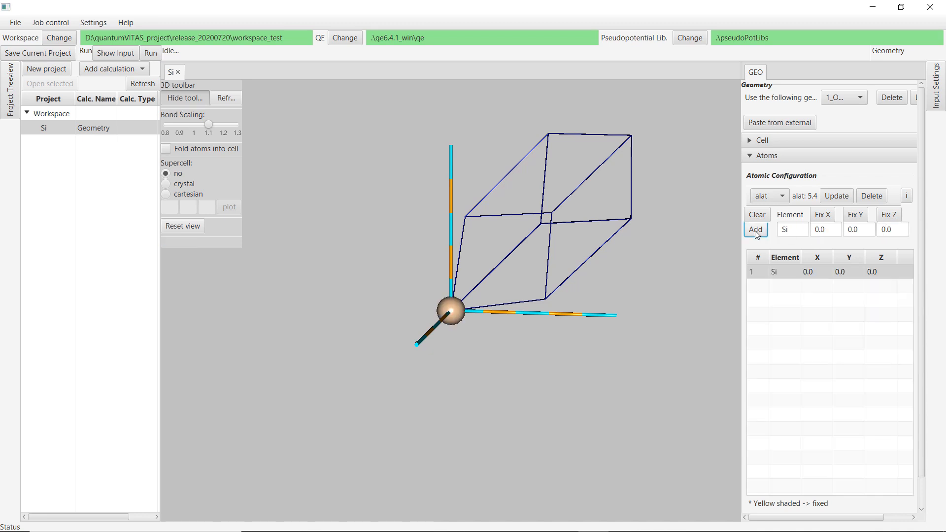
Add a second Si atom at position 0.25, 0.25, 0.25.
left_click(833, 233)
left_click_drag(834, 226, 814, 228)
type("0.25")
key("ctrl+c")
double_click(860, 229)
key("ctrl+v")
double_click(892, 230)
key("ctrl+v")
left_click(757, 230)
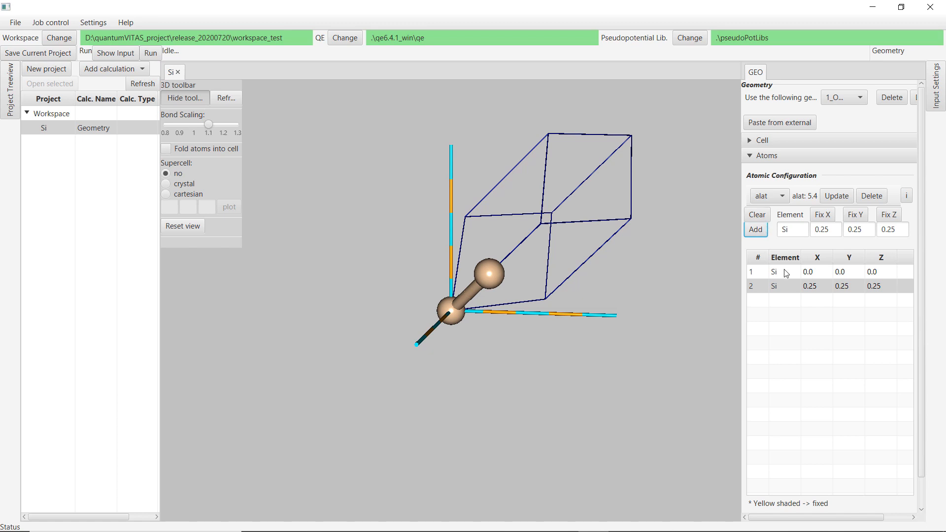
Set the viewer's supercell mode to cartesian with dimensions 1, 1, 1.
left_click(165, 194)
left_click(169, 207)
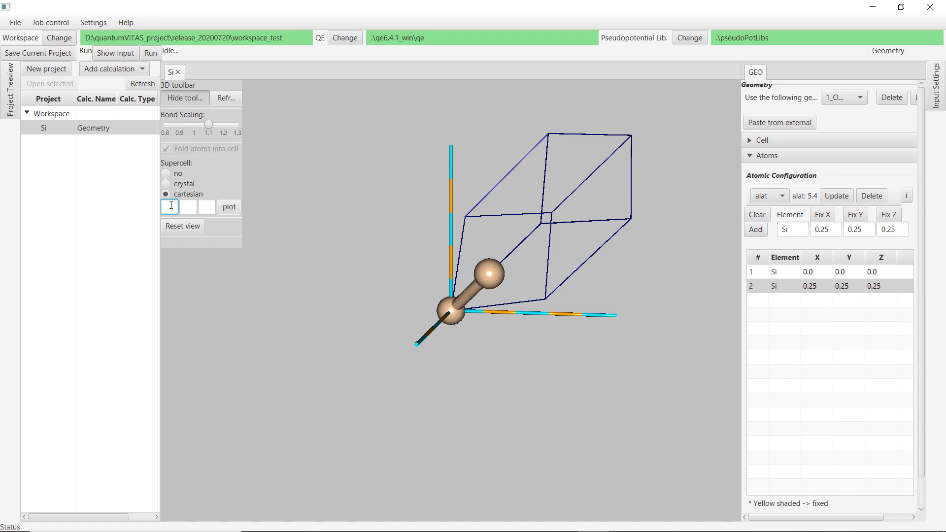
type("1")
left_click(188, 206)
type("1")
left_click(207, 207)
type("1")
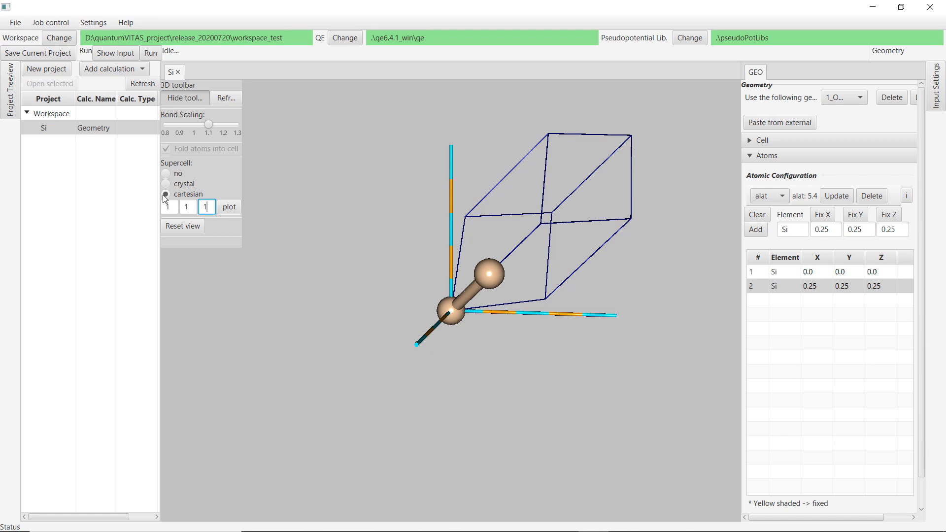
Plot the 1×1×1 cartesian supercell of the silicon structure in the 3D viewer.
left_click(230, 210)
mouse_move(525, 207)
left_mouse_down()
mouse_move(503, 227)
mouse_move(519, 211)
mouse_move(499, 211)
left_mouse_up()
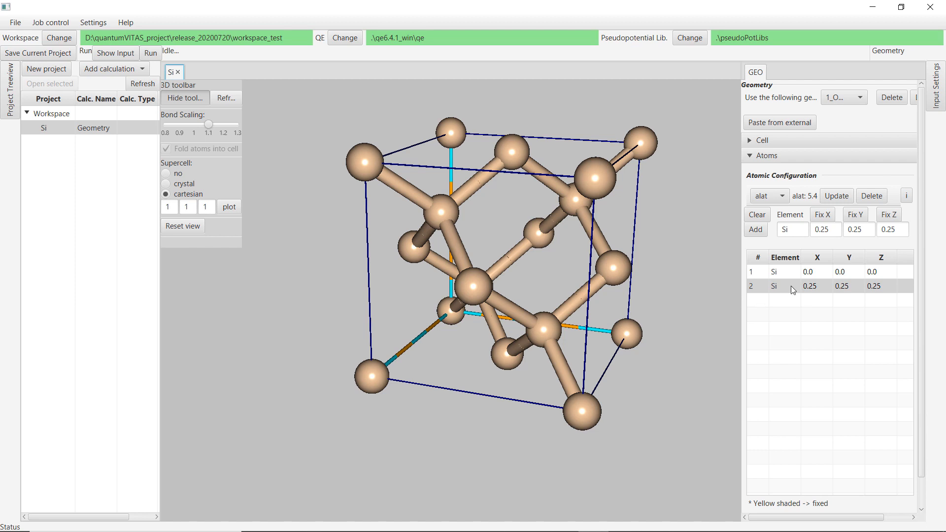
Add a third Si atom at 0.15, 0.15, 0.25 with its X and Y coordinates fixed.
left_click(811, 286)
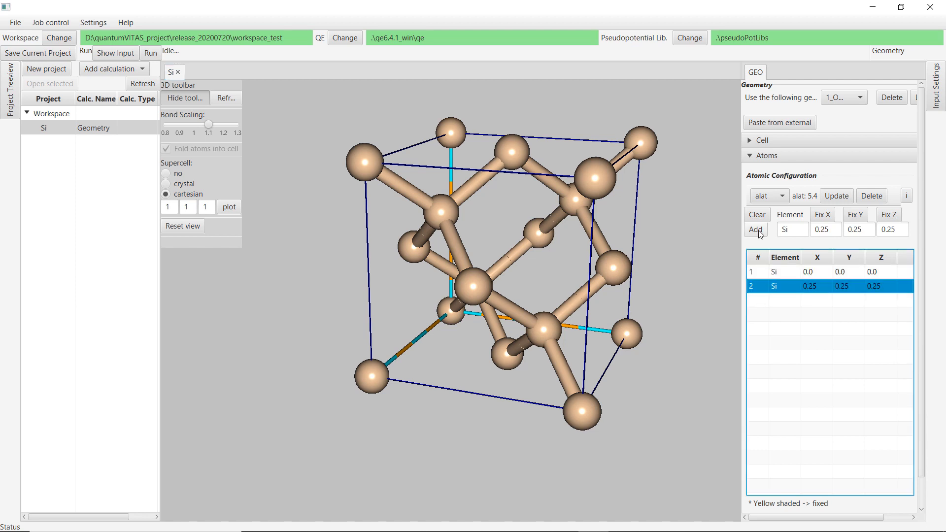
double_click(826, 230)
type("0.")
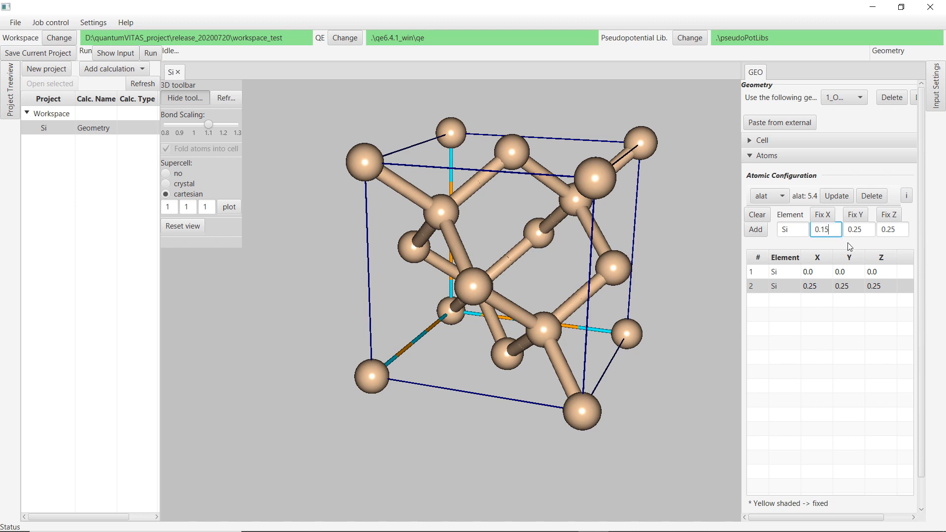
double_click(856, 229)
type("0.15")
left_click(827, 216)
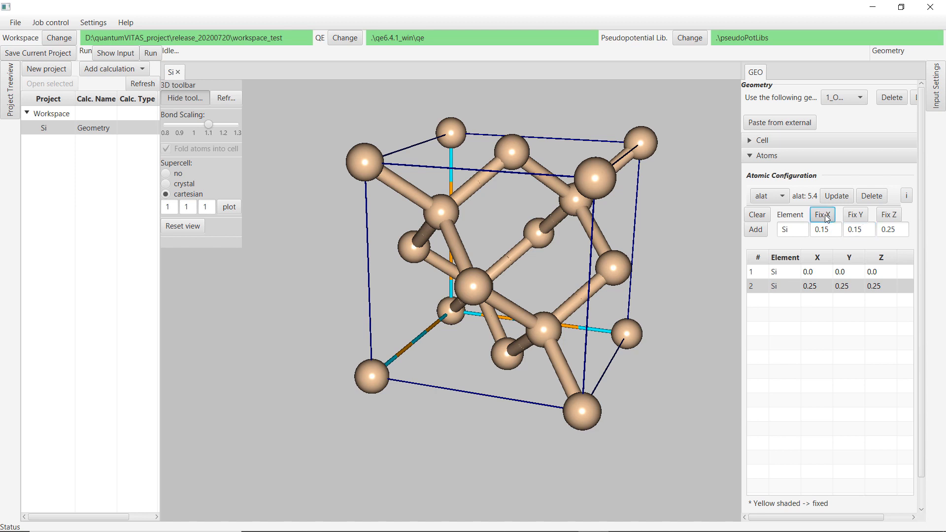
left_click(855, 217)
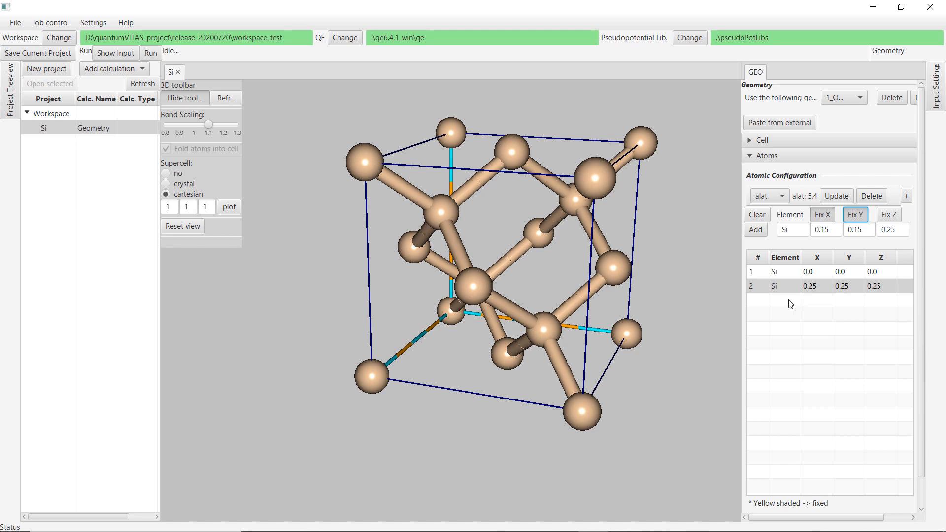
left_click(756, 230)
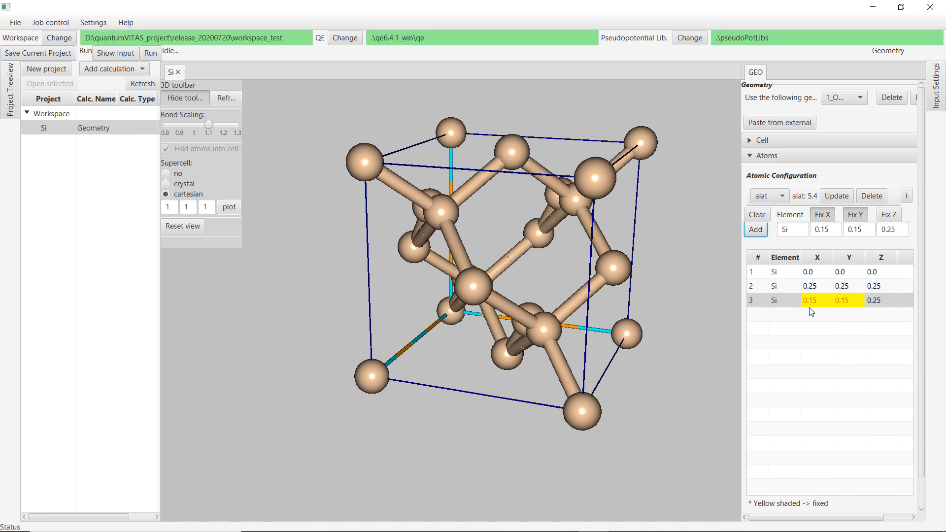
Unfix the third atom's X and Y coordinates and update the atom.
left_click(783, 303)
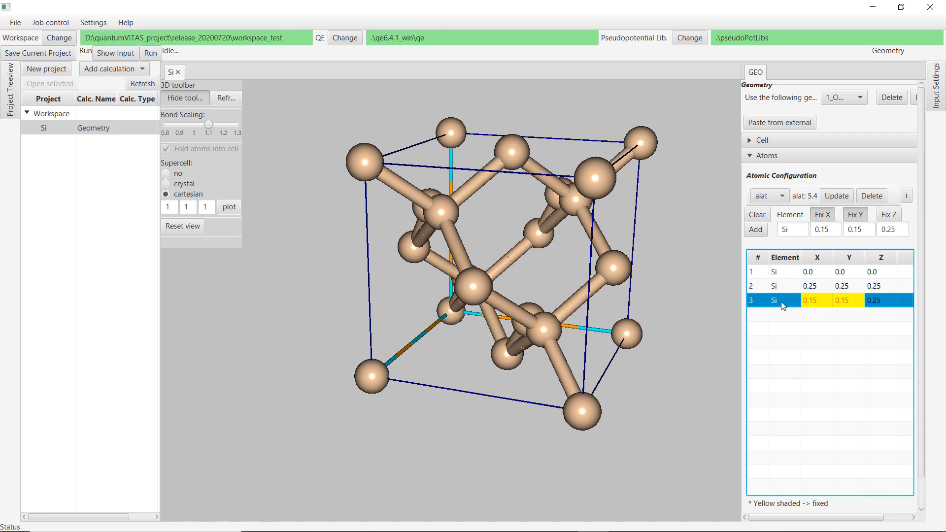
left_click(823, 215)
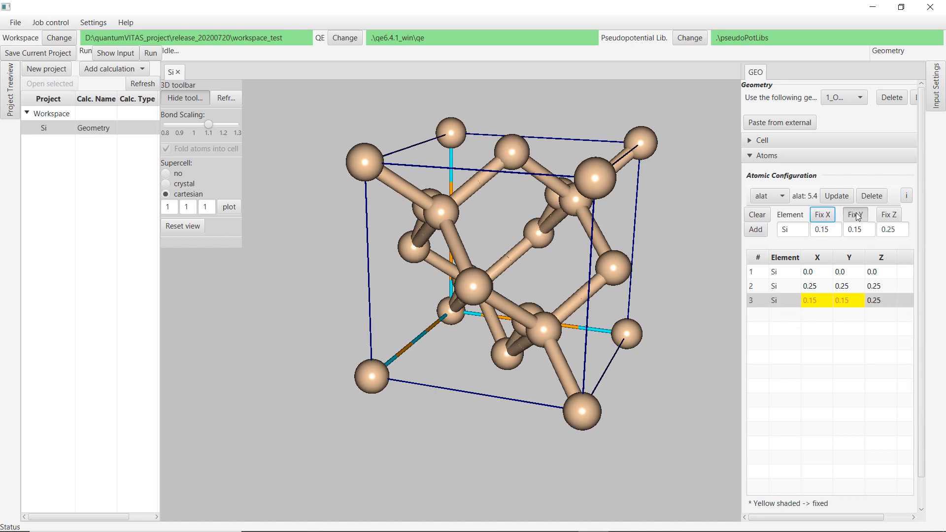
left_click(856, 215)
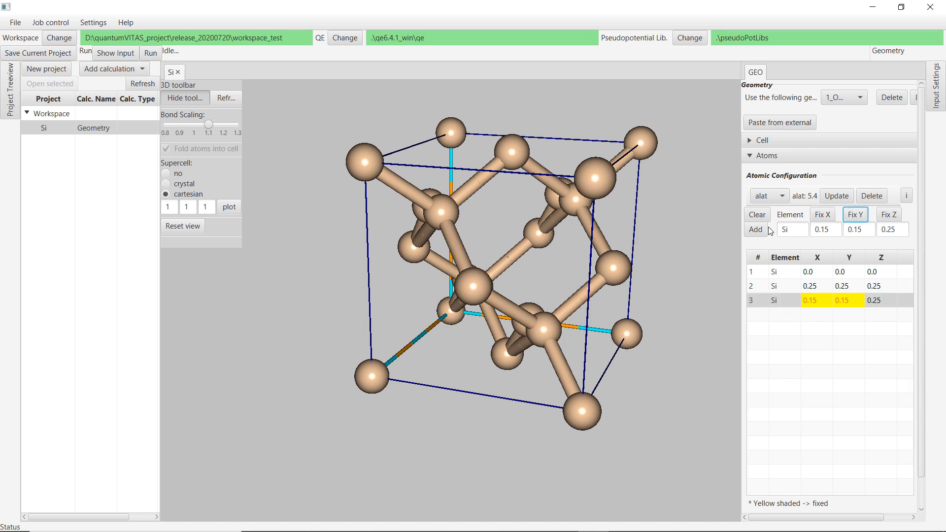
left_click(838, 198)
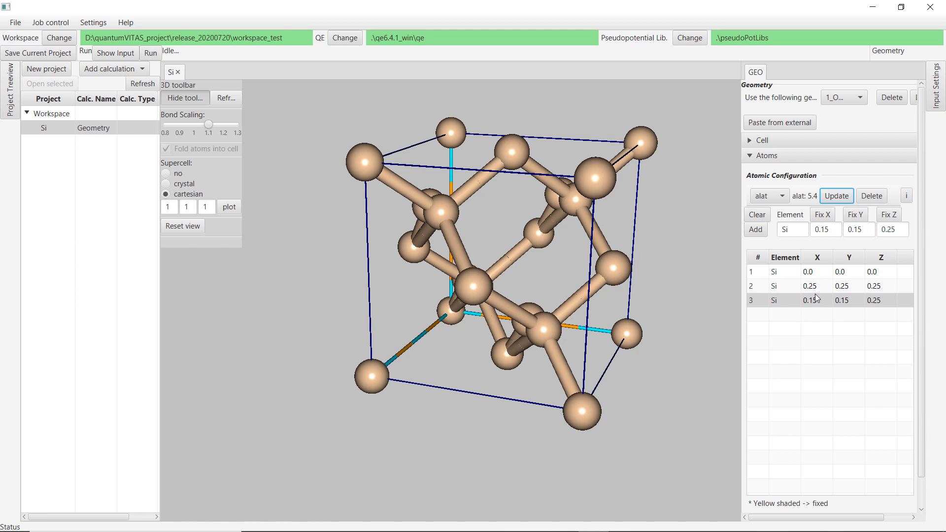
Set the third atom's X coordinate to 0, update it, and then delete the third atom.
double_click(833, 233)
type("0")
left_click(834, 197)
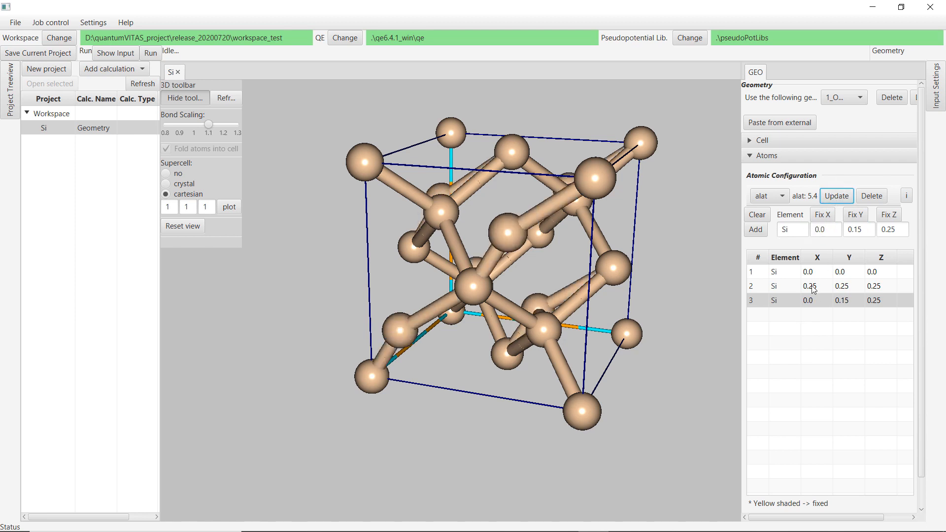
left_click(837, 301)
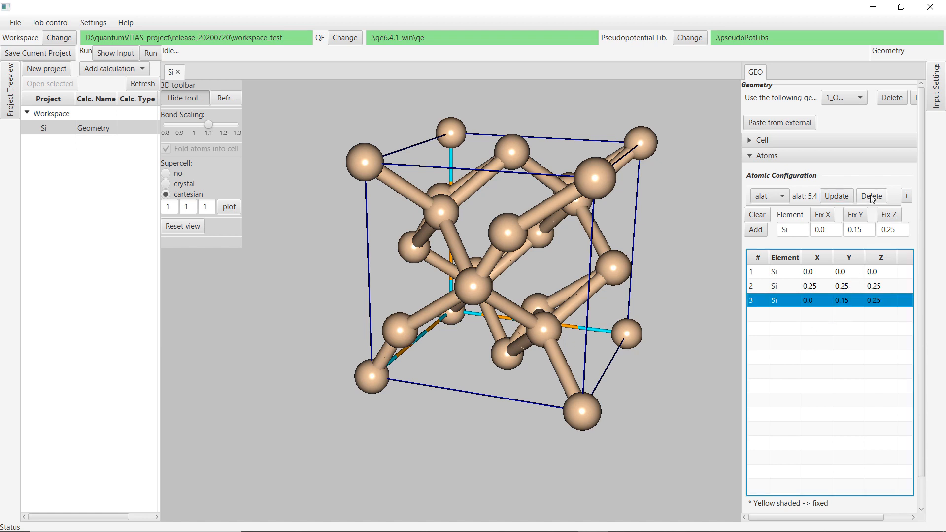
left_click(871, 196)
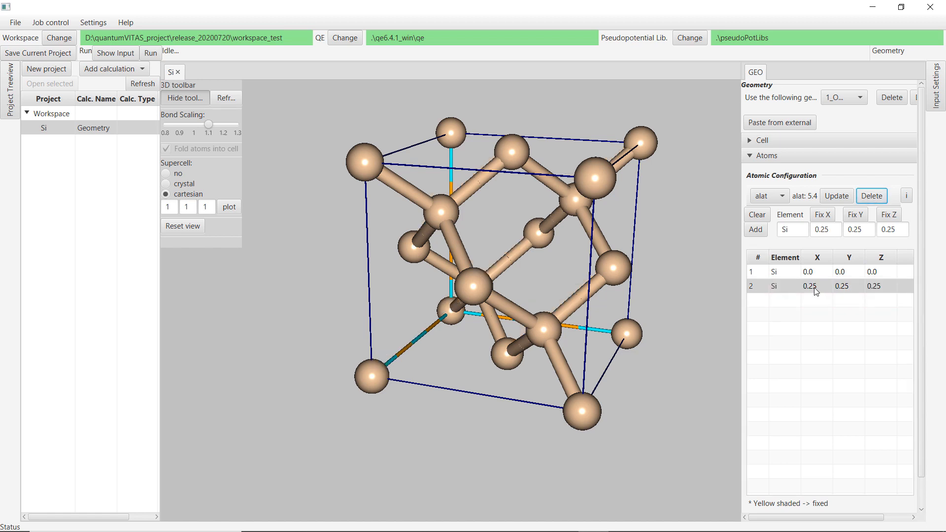
Replace the second Si atom with a new Si atom at position 0.25, 0.25, 0.25.
left_click(815, 288)
left_click(871, 196)
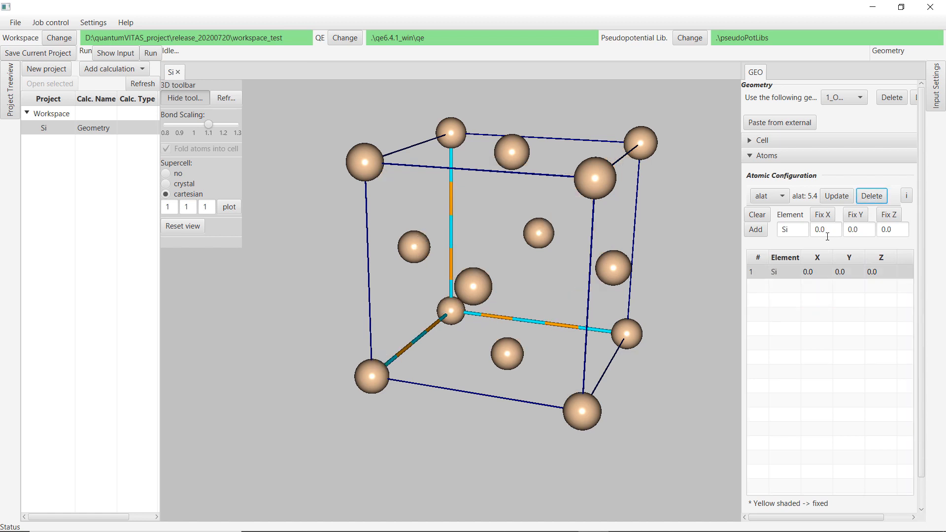
left_click_drag(829, 230, 755, 232)
type("0.25")
left_click_drag(859, 231, 827, 231)
type("0.25")
left_click_drag(892, 231, 859, 232)
type("0.25")
left_click(756, 231)
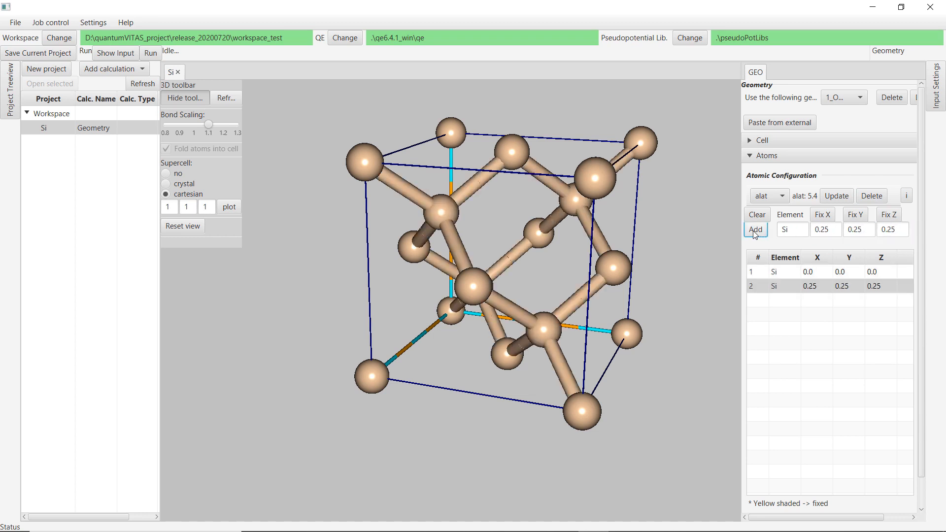
Review the atomic position unit options and the Cell lattice constant settings.
left_click(770, 196)
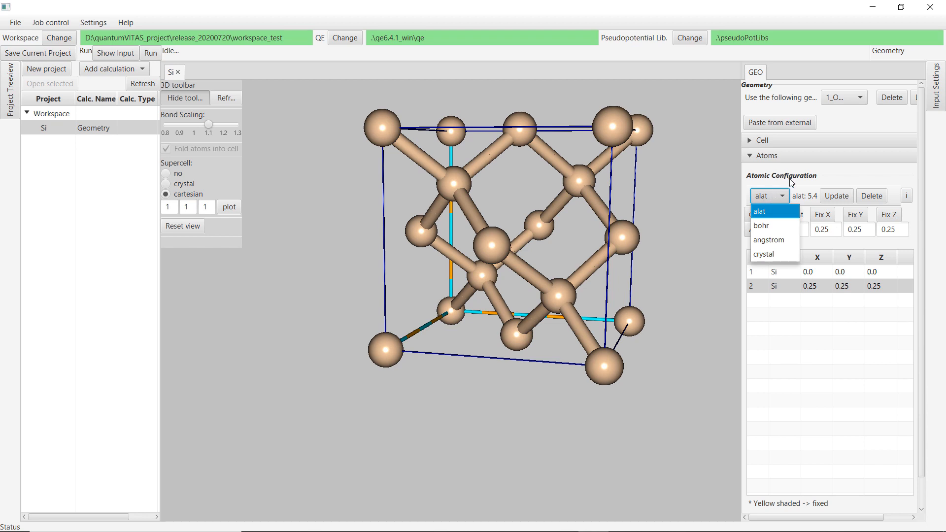
left_click(827, 173)
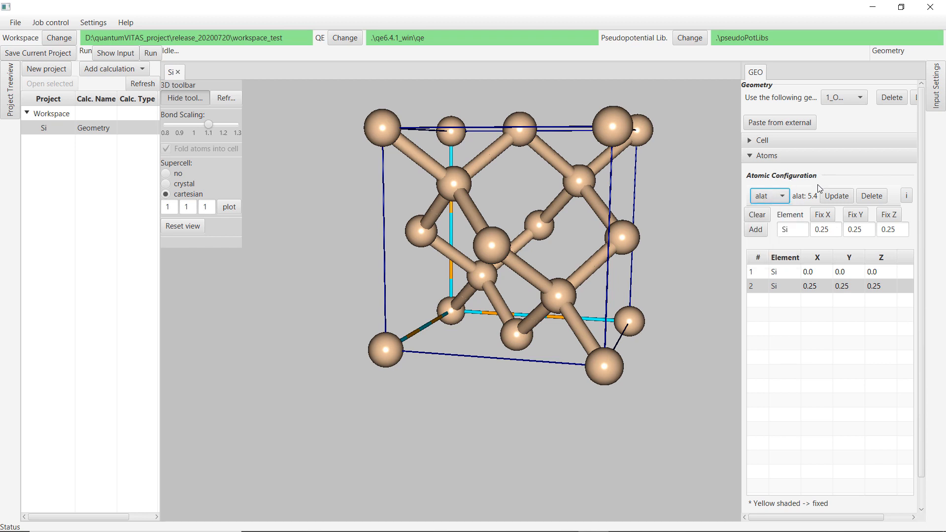
left_click(837, 156)
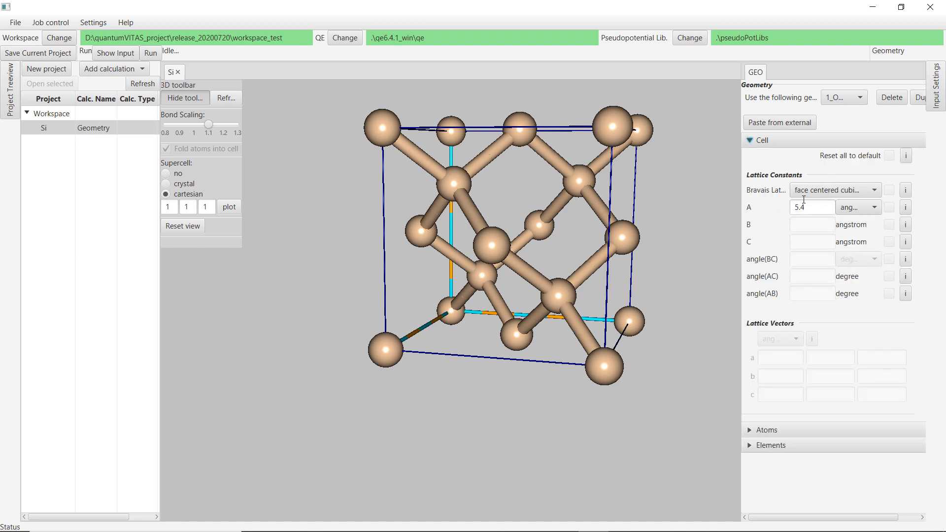
left_click(797, 142)
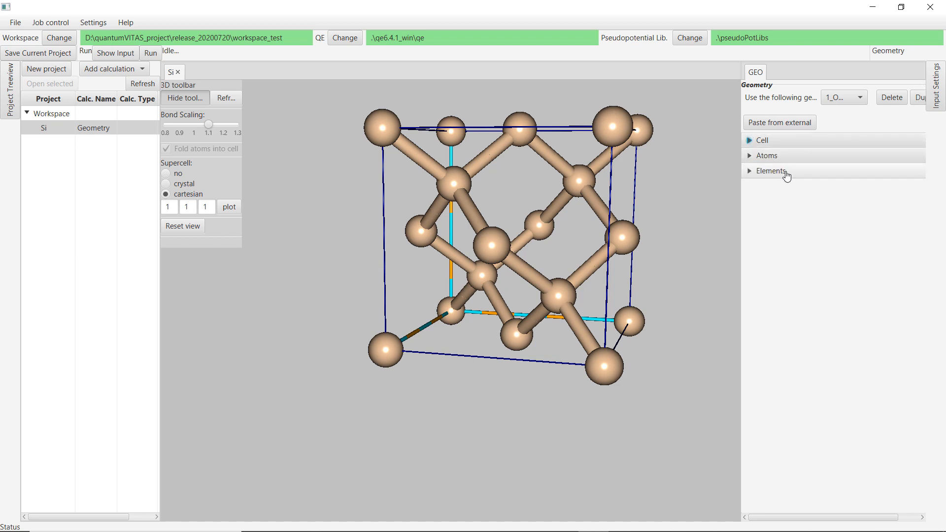
Open the Elements section and browse the pseudopotential library, functional and precision options.
left_click(787, 176)
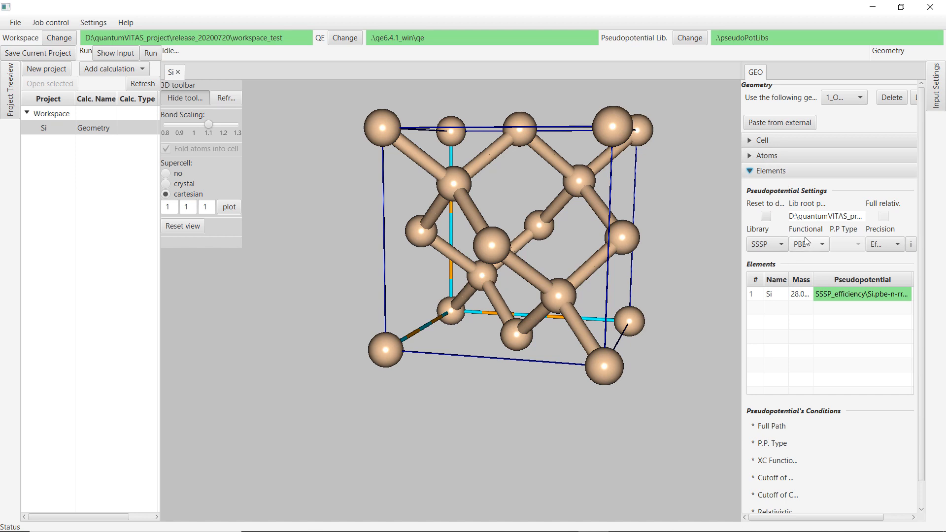
left_click(817, 298)
left_click(769, 246)
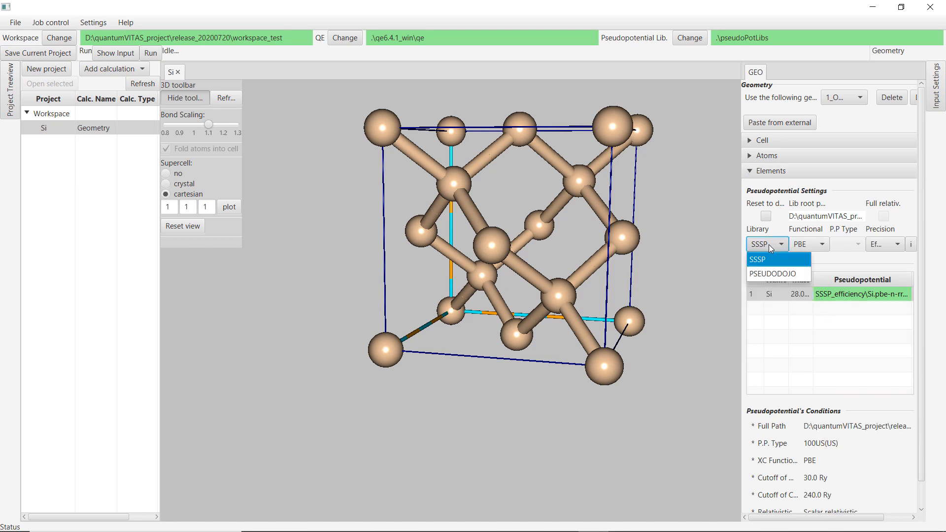
left_click(767, 273)
left_click(767, 248)
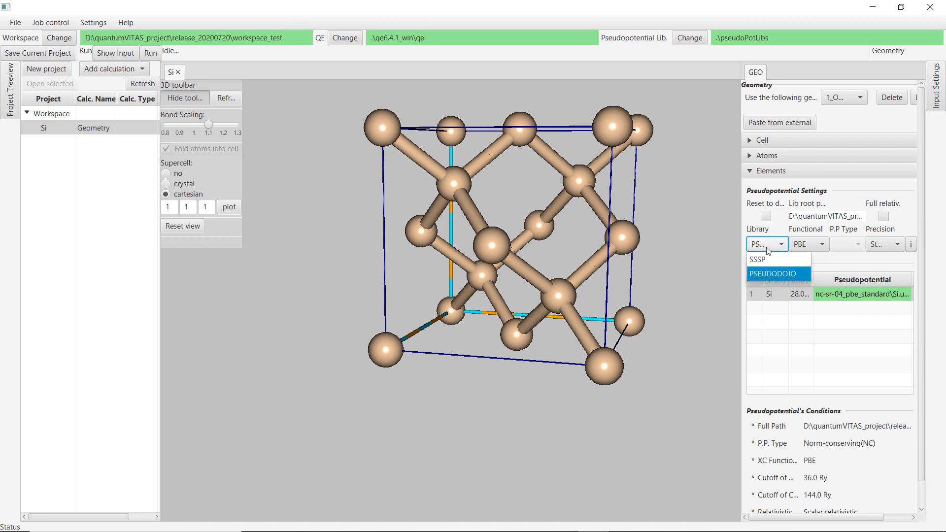
left_click(766, 259)
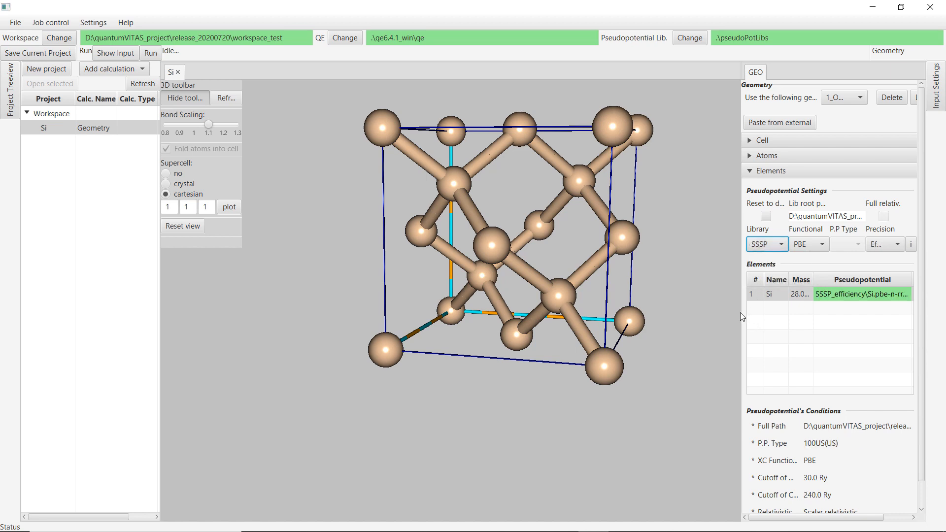
left_click(806, 247)
left_click(806, 250)
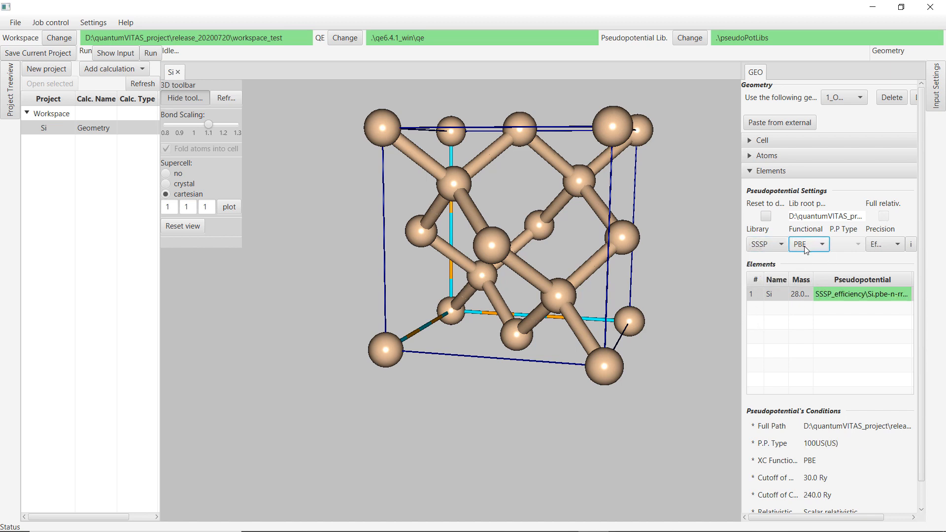
left_click(811, 243)
left_click(881, 243)
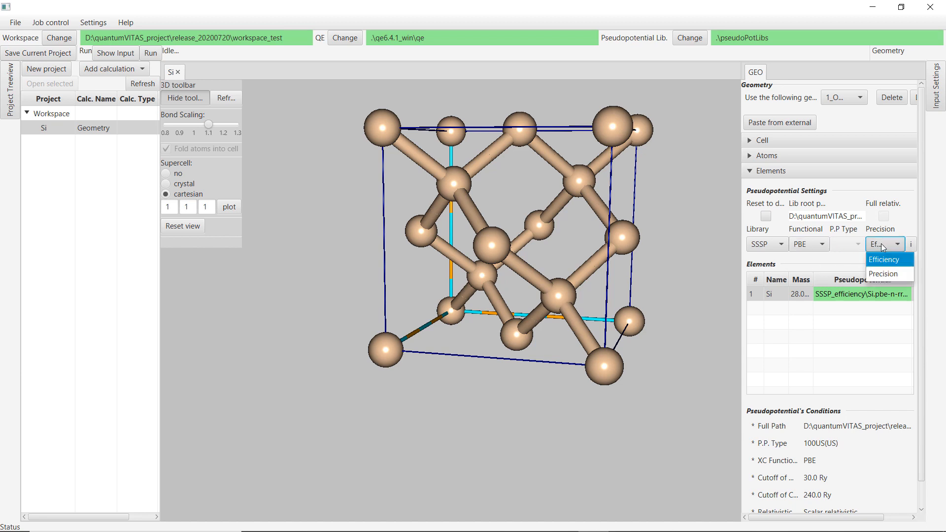
left_click(882, 245)
Try the PSEUDODOJO library with the PBESOL and LDA functionals, then switch back to SSSP.
left_click(773, 244)
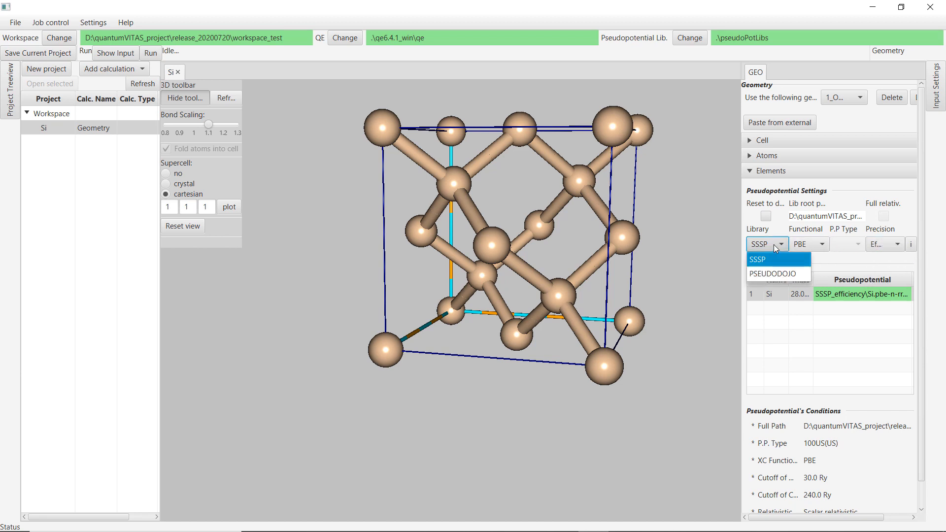
left_click(776, 275)
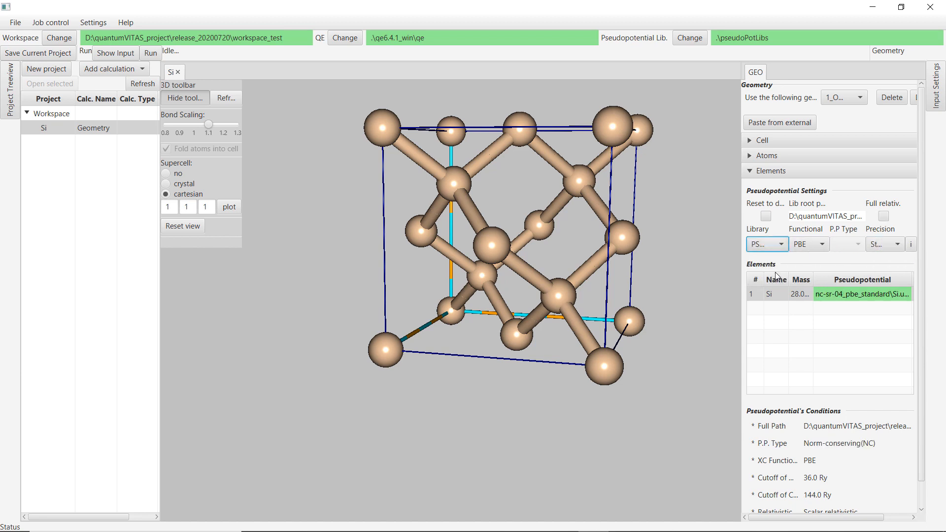
left_click(883, 217)
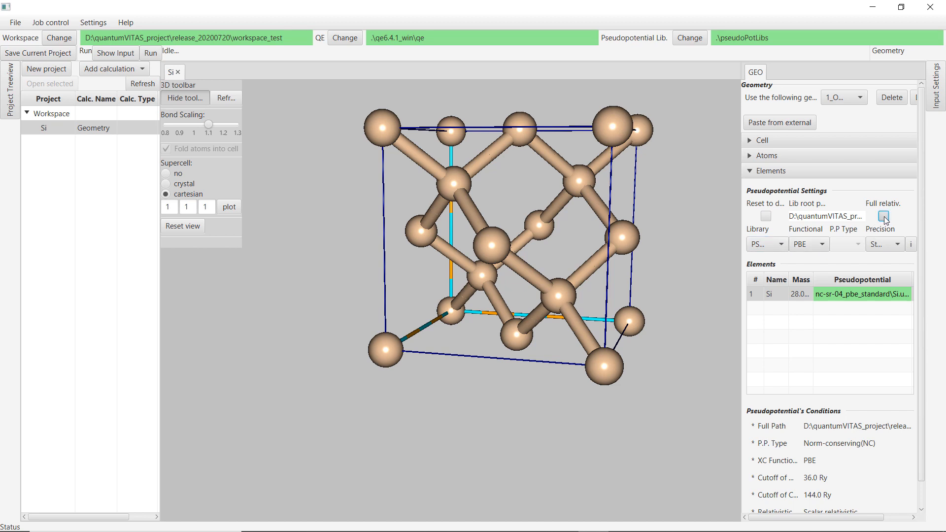
left_click(816, 246)
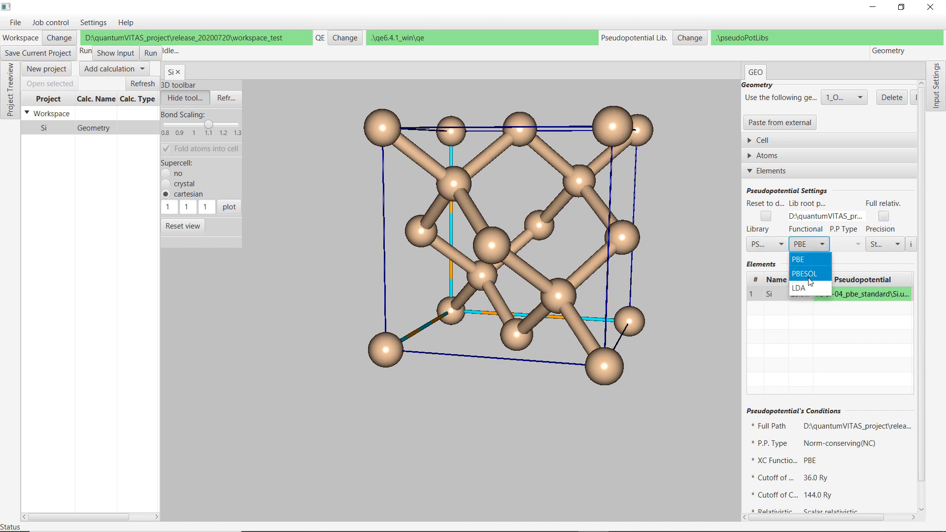
left_click(809, 276)
left_click(816, 244)
left_click(803, 287)
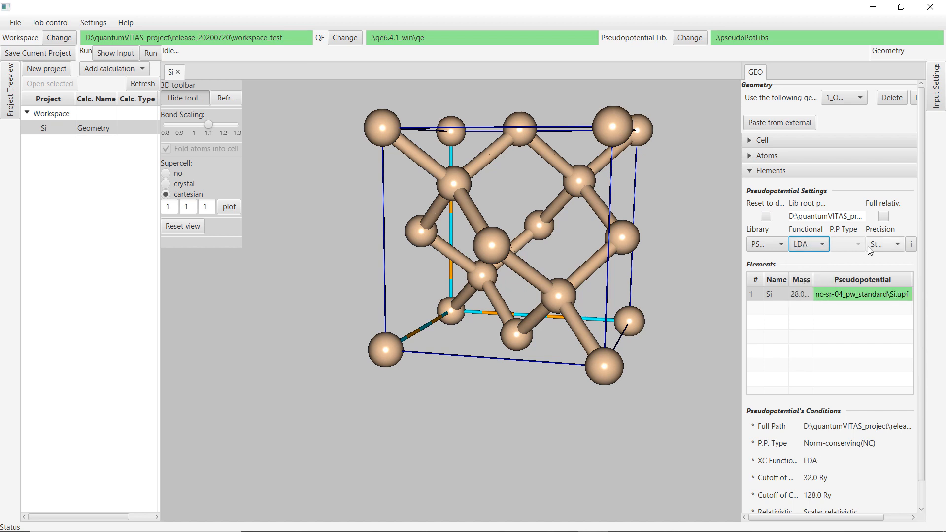
left_click(870, 250)
left_click(767, 244)
left_click(773, 258)
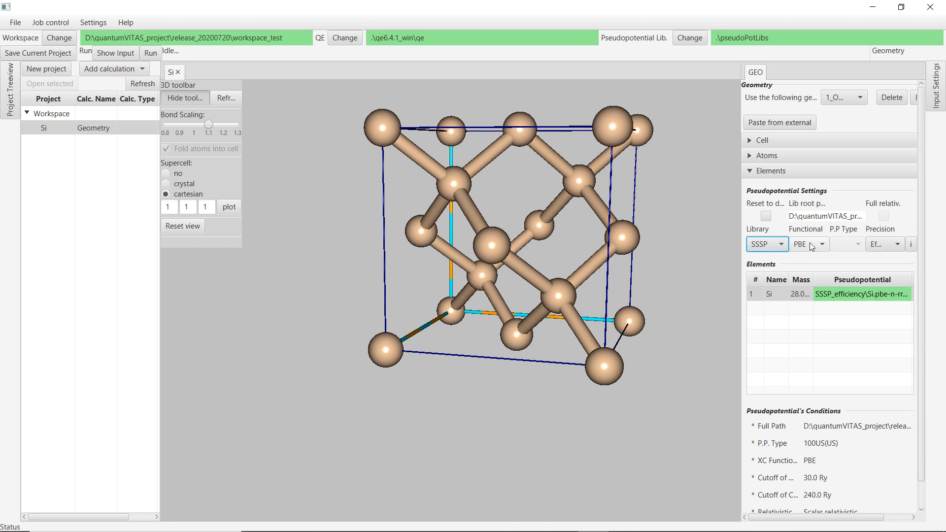
Widen the Elements table columns to inspect the silicon mass and pseudopotential entry.
left_click(804, 316)
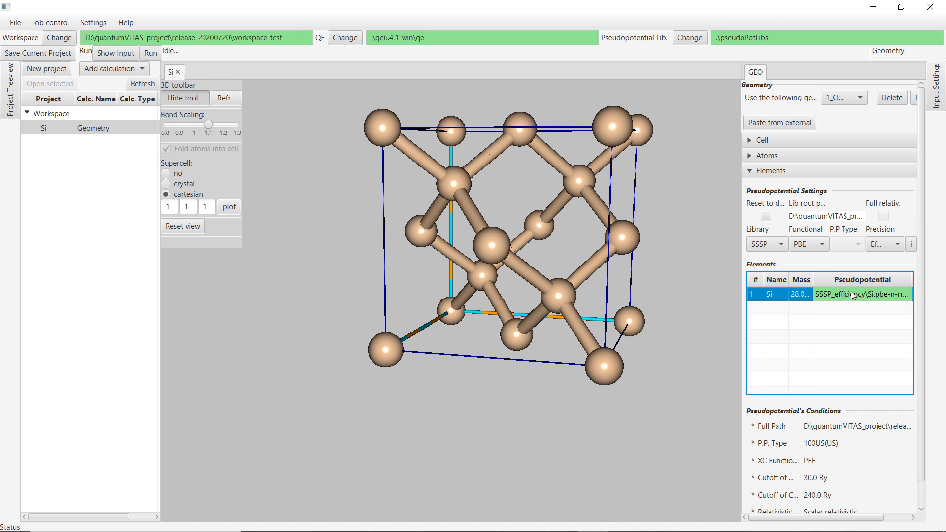
left_click_drag(814, 280, 785, 280)
mouse_move(850, 390)
left_mouse_down()
mouse_move(865, 392)
mouse_move(856, 391)
left_mouse_up()
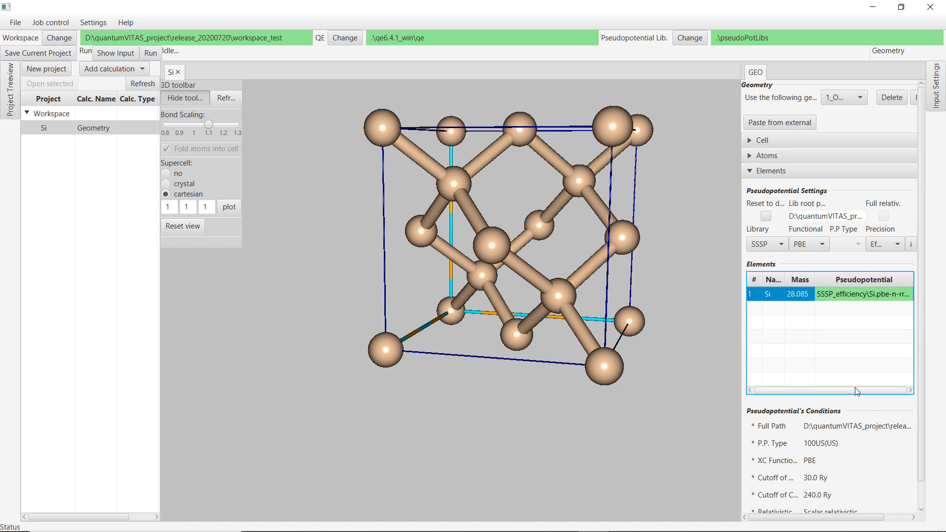
Add a Single energy calculation to the Si project and expand its standard settings.
left_click(83, 141)
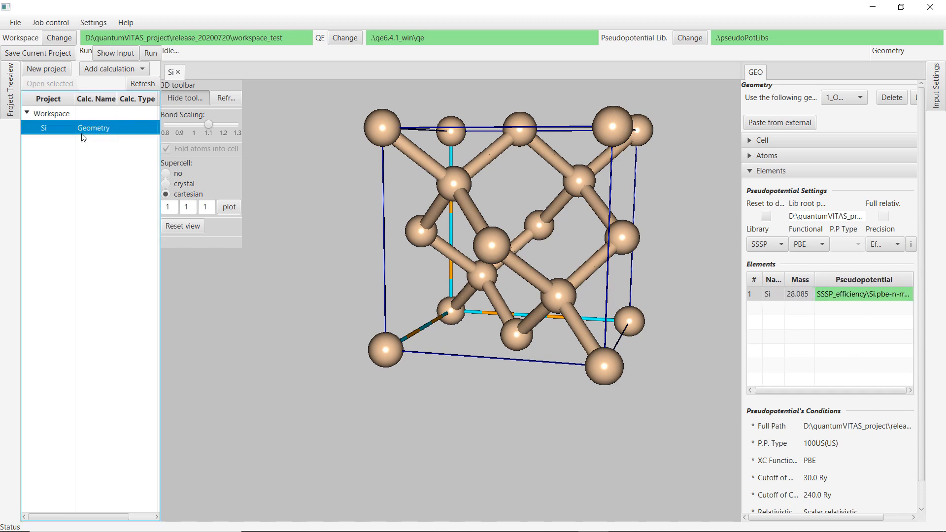
left_click(100, 73)
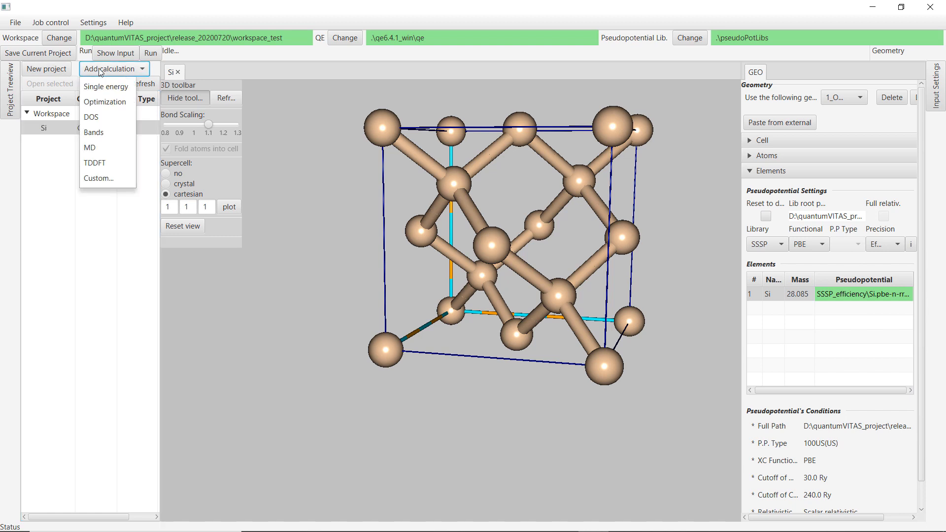
left_click(119, 91)
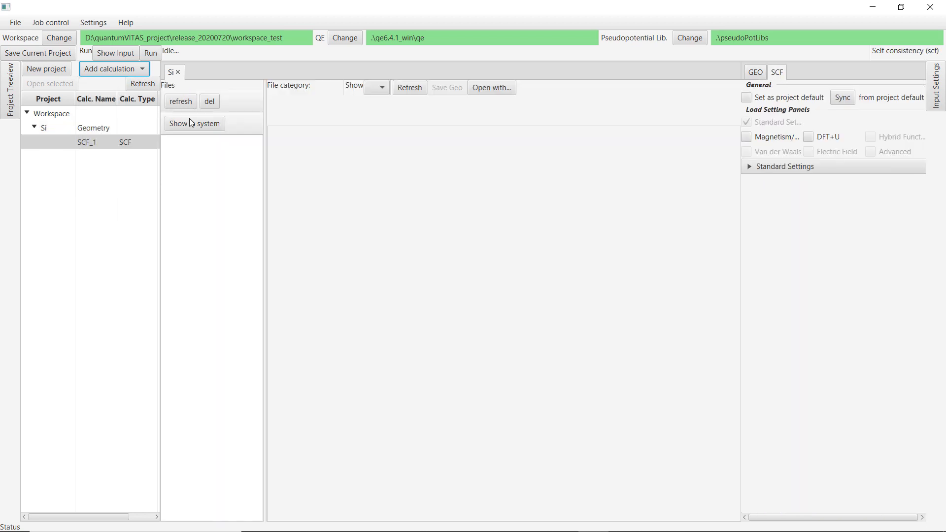
left_click(766, 169)
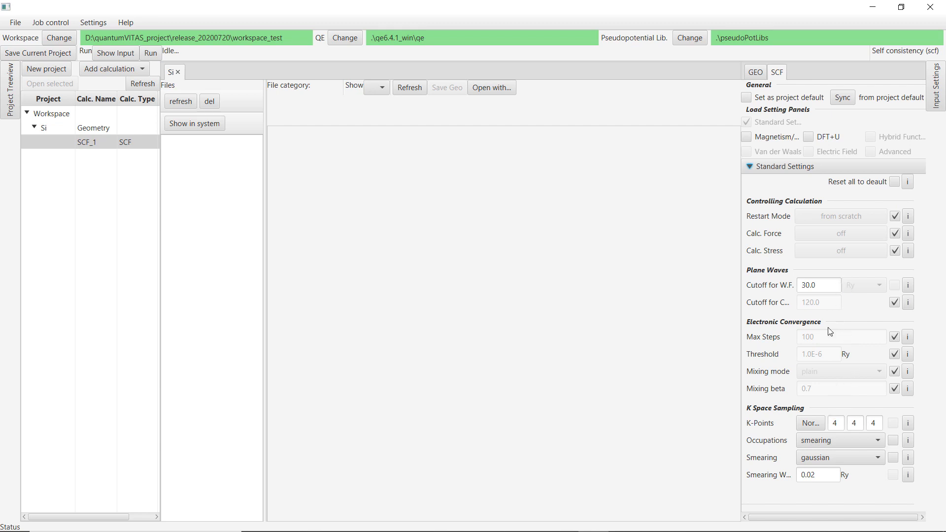
Check the silicon pseudopotential's recommended cutoffs in the geometry's element conditions.
triple_click(826, 291)
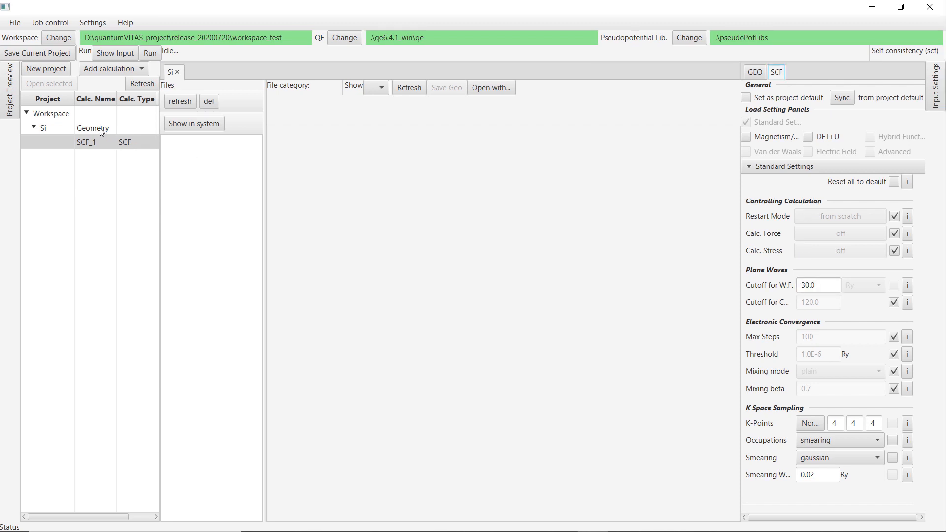
left_click(100, 130)
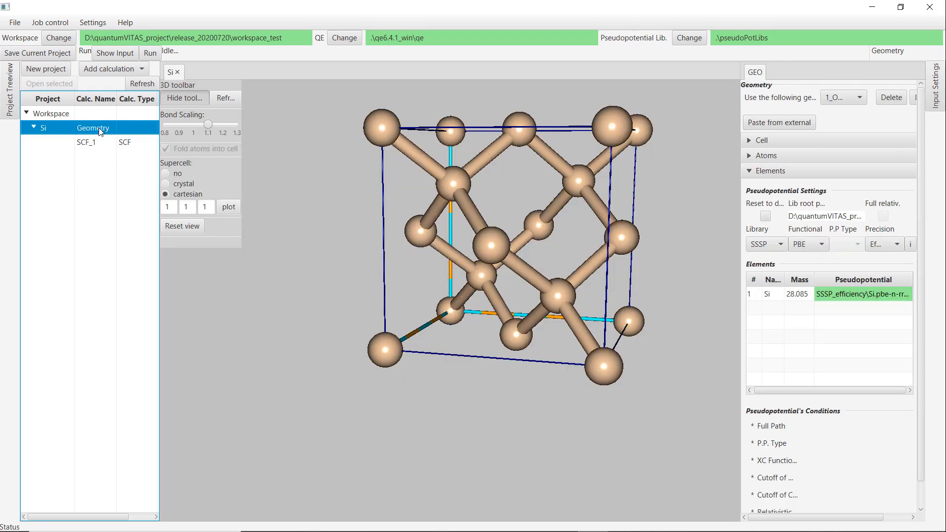
left_click(826, 295)
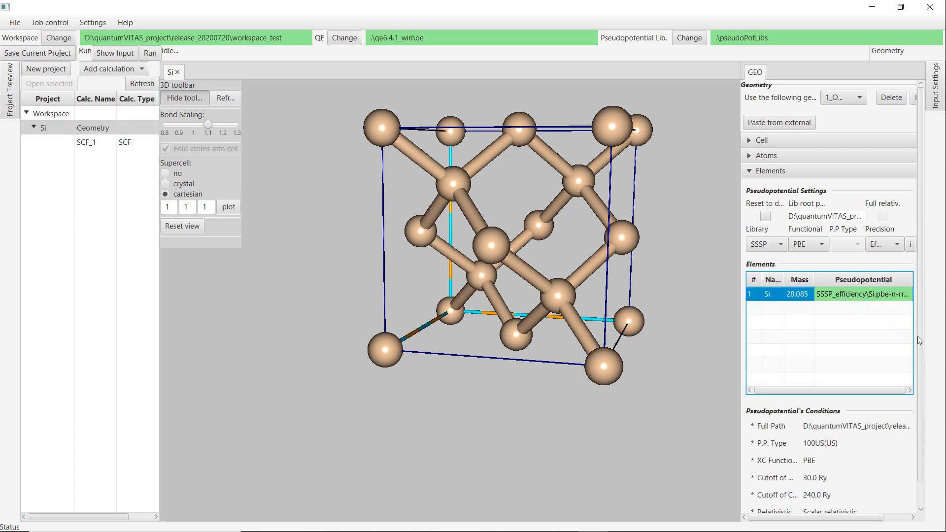
left_click_drag(923, 336, 918, 423)
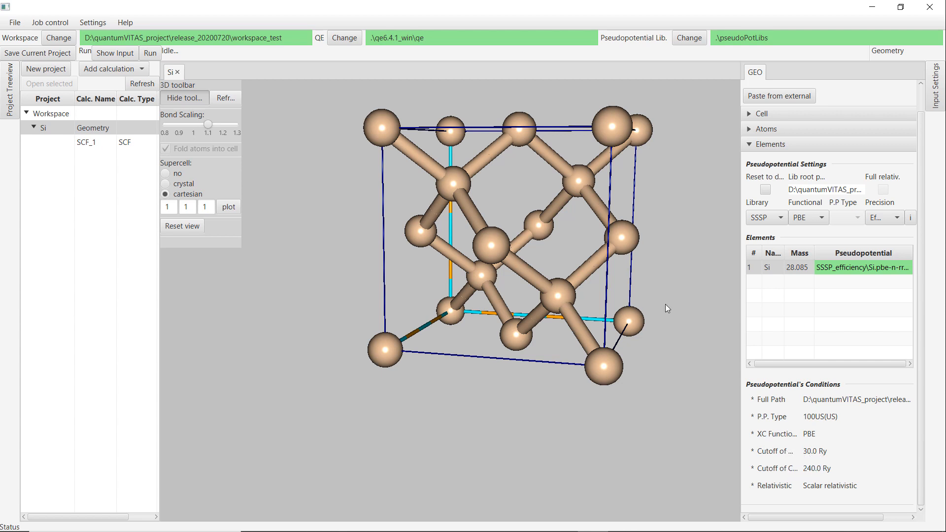
In SCF_1, override the charge density cutoff and set it to 240.
left_click(113, 145)
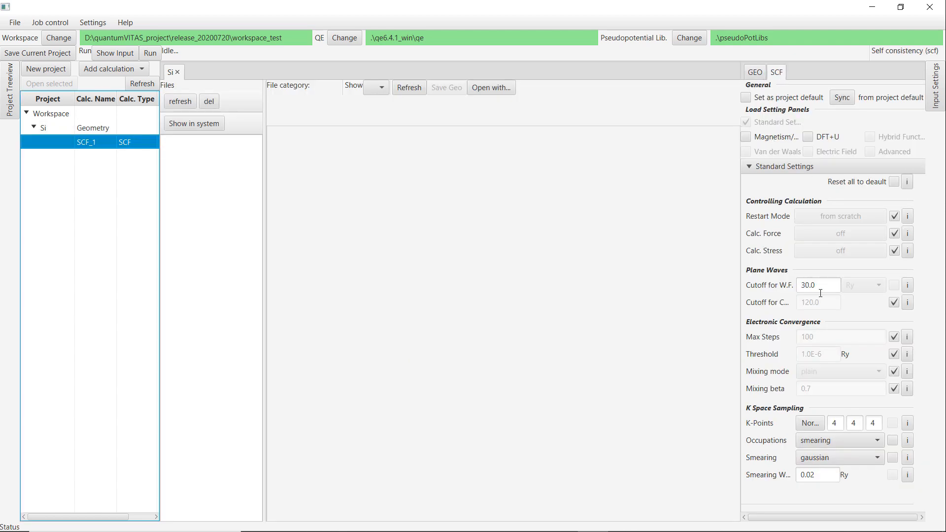
left_click(893, 302)
left_click_drag(834, 302, 706, 300)
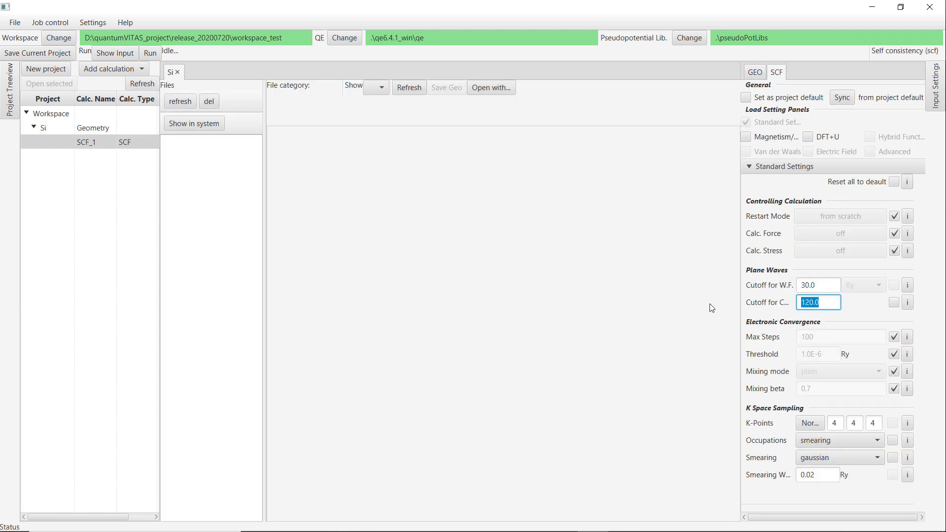
type("240")
left_click(814, 286)
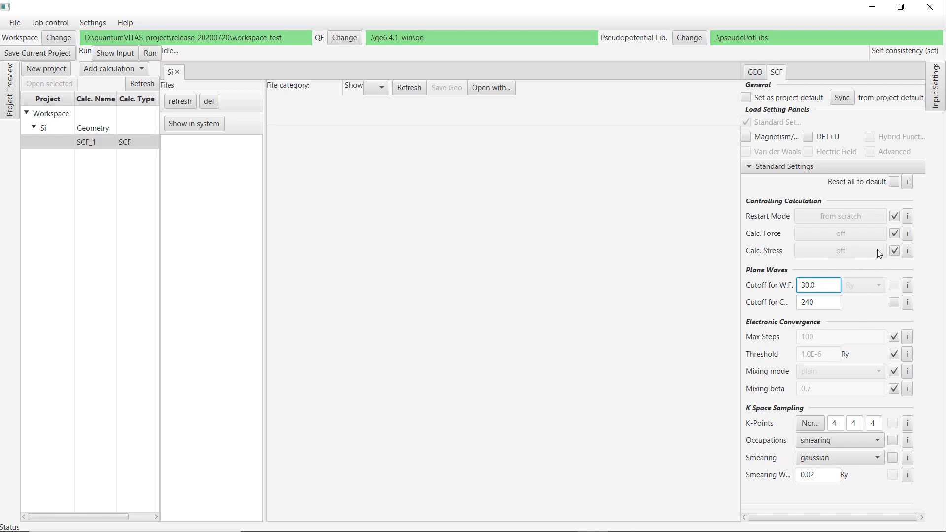
Try turning on the stress calculation, then restore its default setting.
left_click(894, 251)
left_click(859, 250)
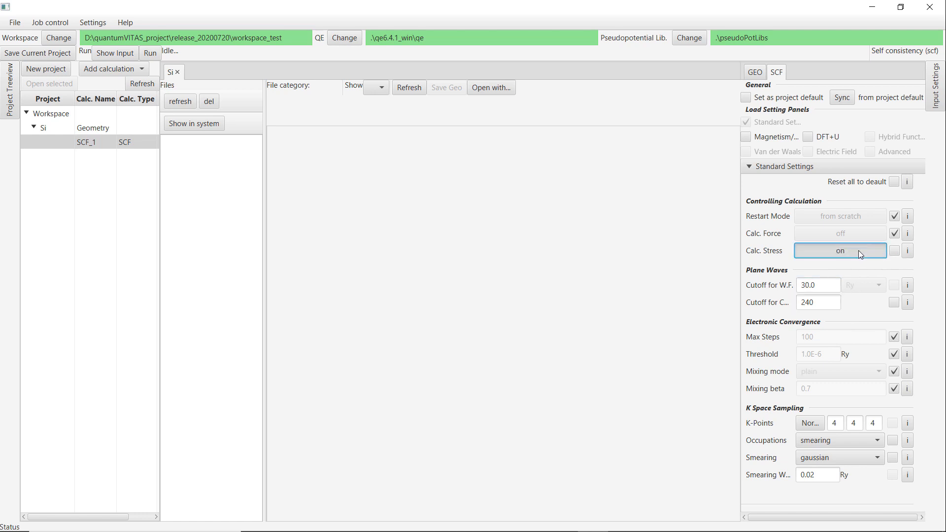
left_click(879, 251)
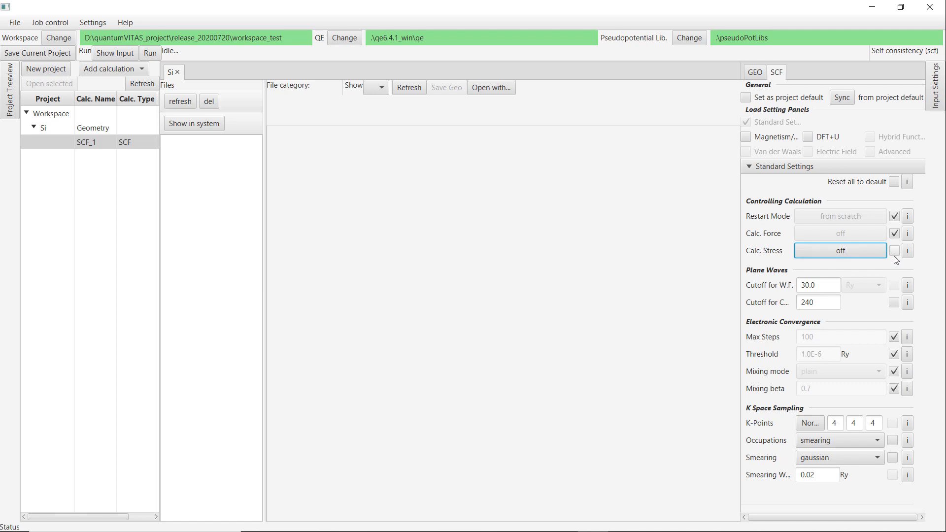
left_click(894, 251)
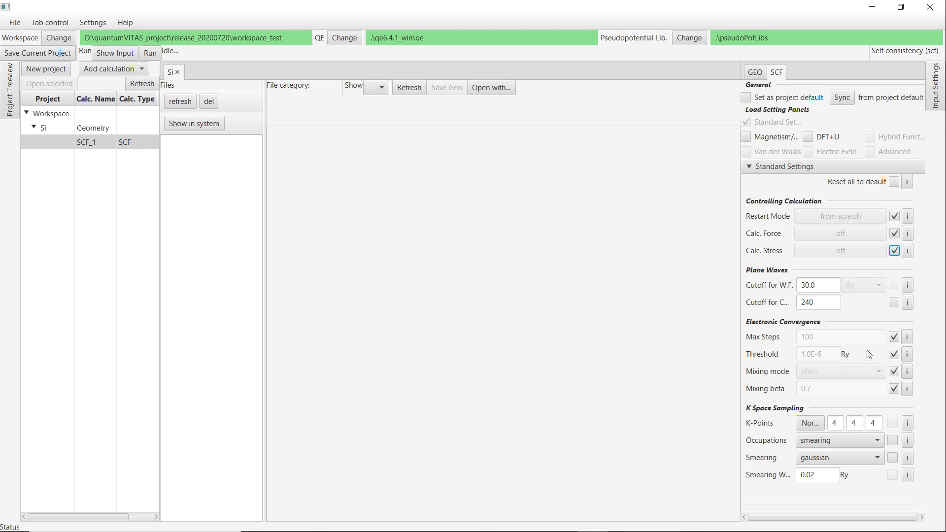
Set the k-point grid to 6 × 6 × 6.
left_click_drag(839, 424, 818, 429)
type("6")
key("Tab")
type("6")
key("Tab")
type("6")
Load the Magnetization and SOC panel to view its spin options, then unload it.
left_click(746, 138)
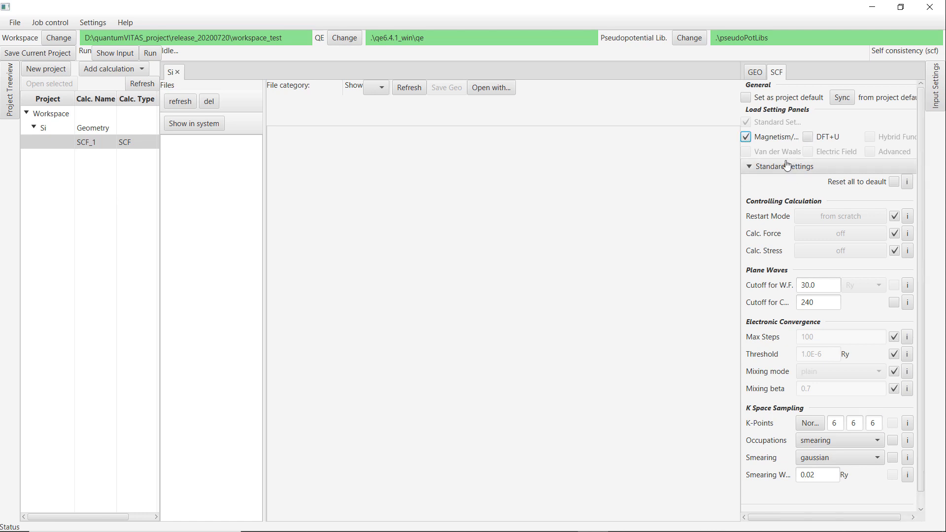
left_click(790, 166)
left_click(784, 183)
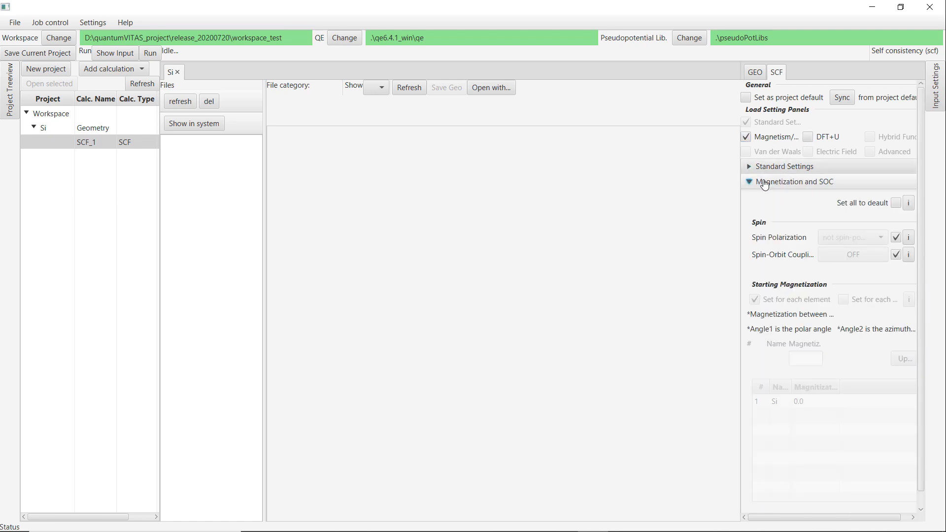
left_click(765, 184)
left_click(746, 137)
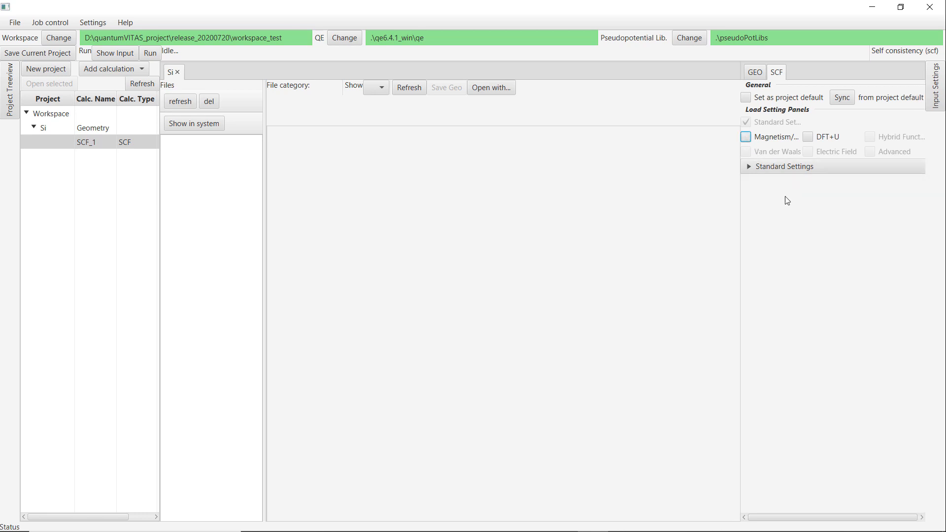
left_click(751, 169)
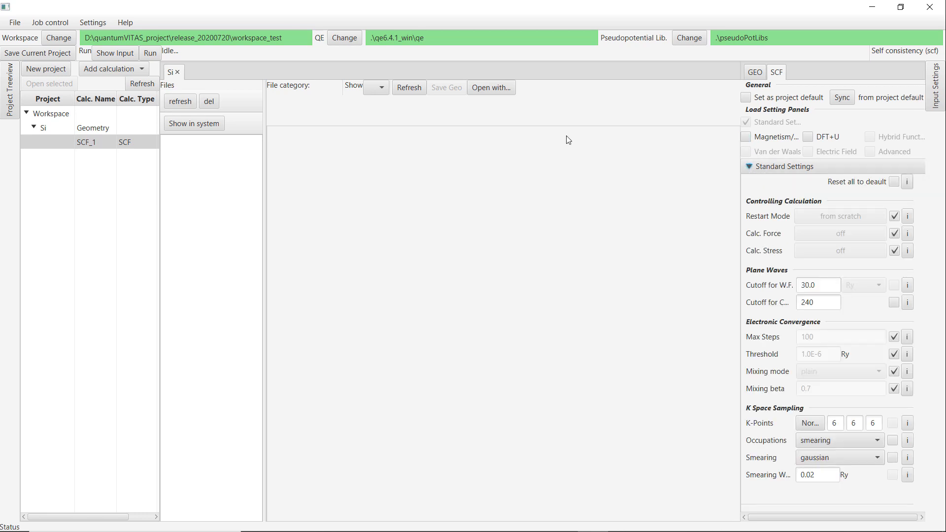
Preview the generated pw input file for the SCF calculation.
left_click(120, 53)
left_click(419, 239)
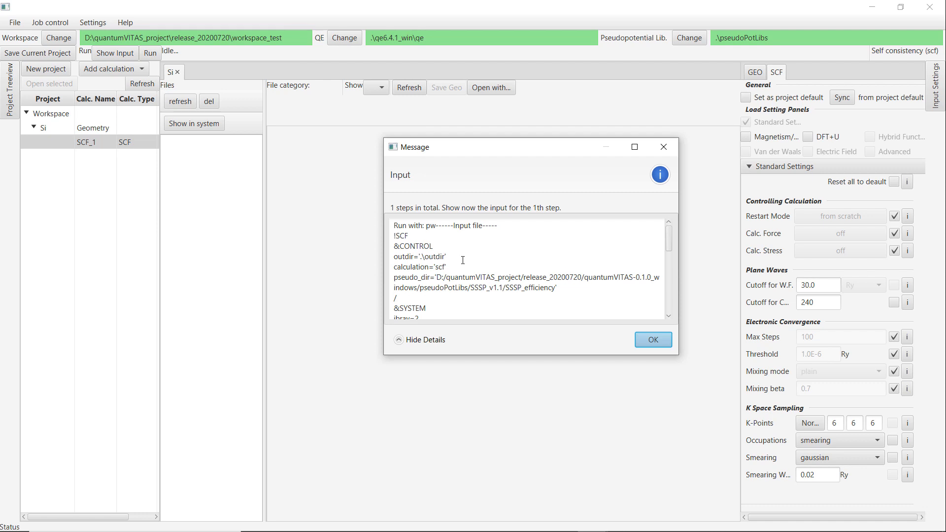
scroll(462, 260, "down", 10)
left_click(422, 312)
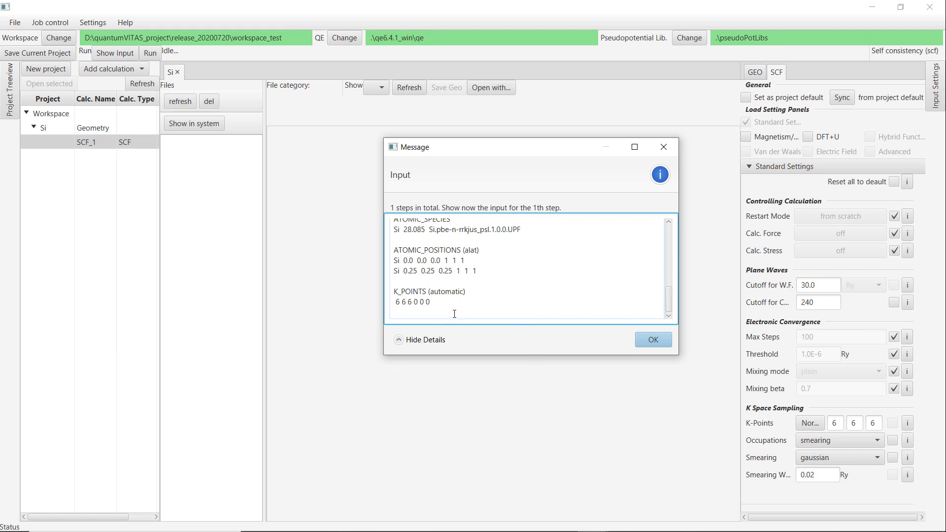
left_click(653, 339)
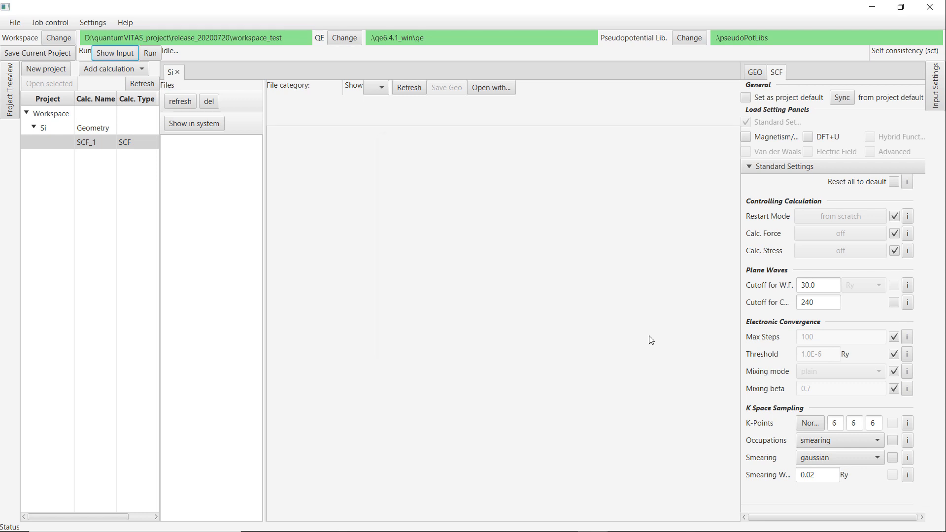
Run the SCF job and refresh the calculation's file list.
left_click(151, 53)
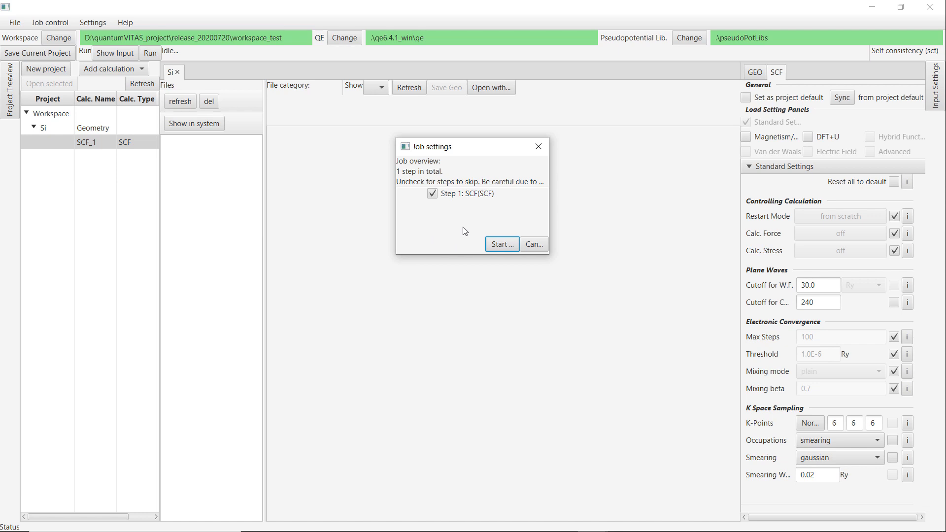
left_click(498, 245)
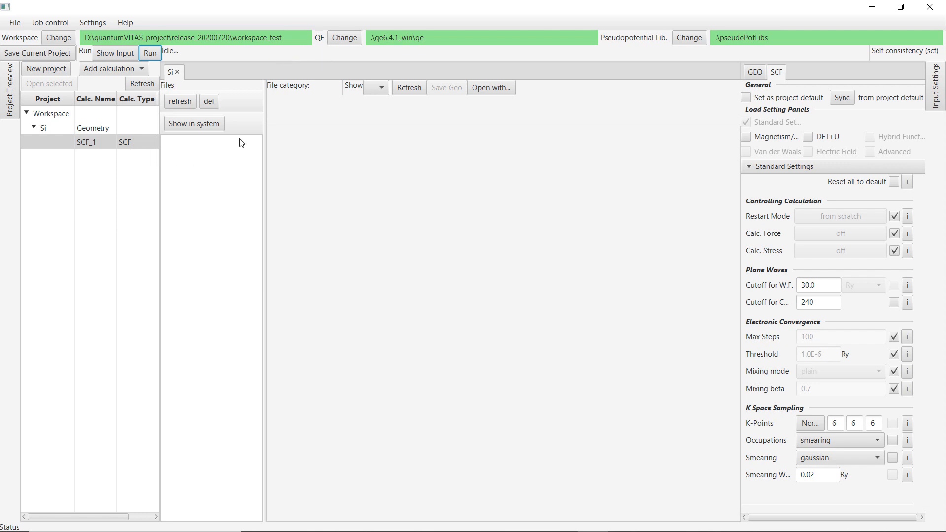
left_click(179, 103)
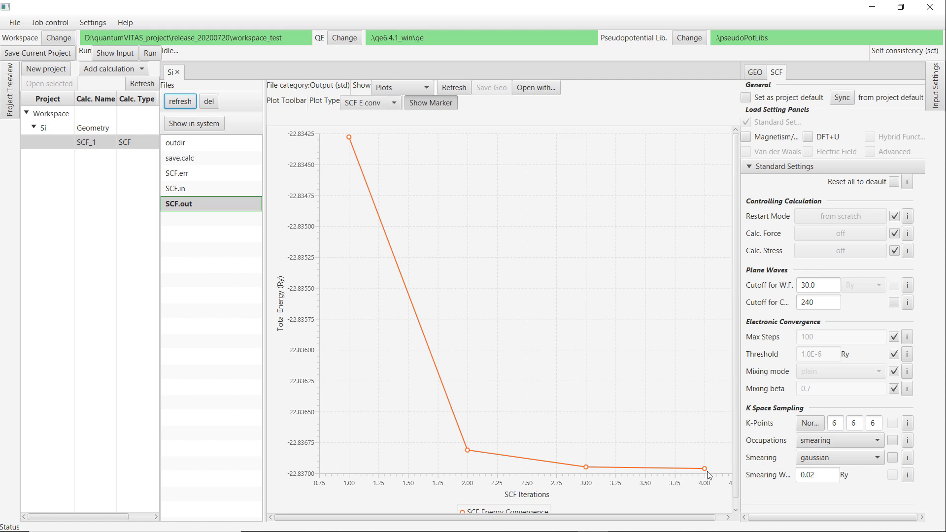
Examine the SCF energy convergence plot and its plot type options.
left_click(736, 480)
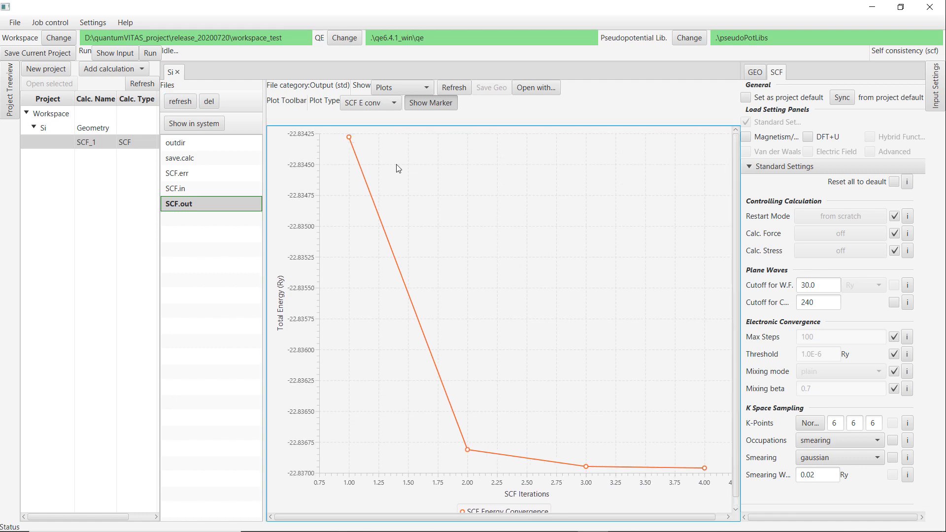
left_click(374, 104)
left_click(373, 105)
left_click(374, 105)
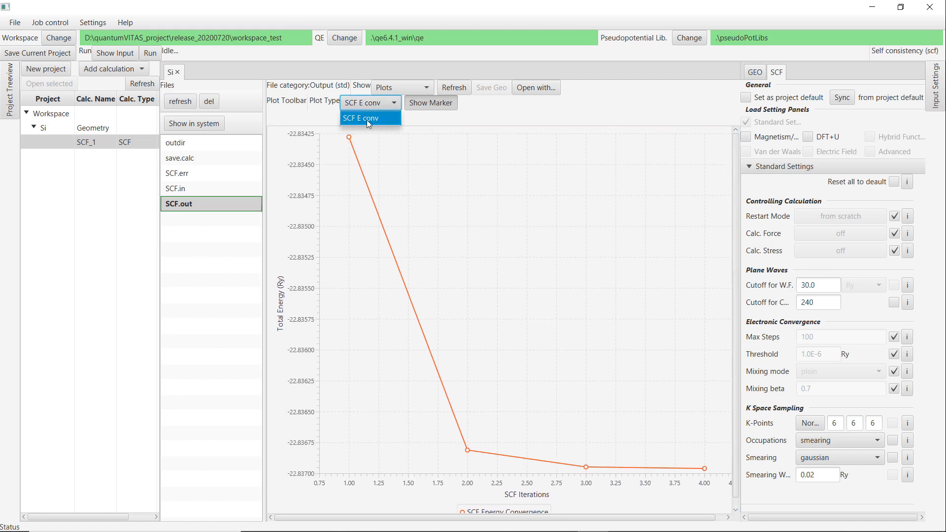
left_click(490, 119)
Browse SCF.out as raw text, information and plots, and open it in an external editor.
left_click(411, 88)
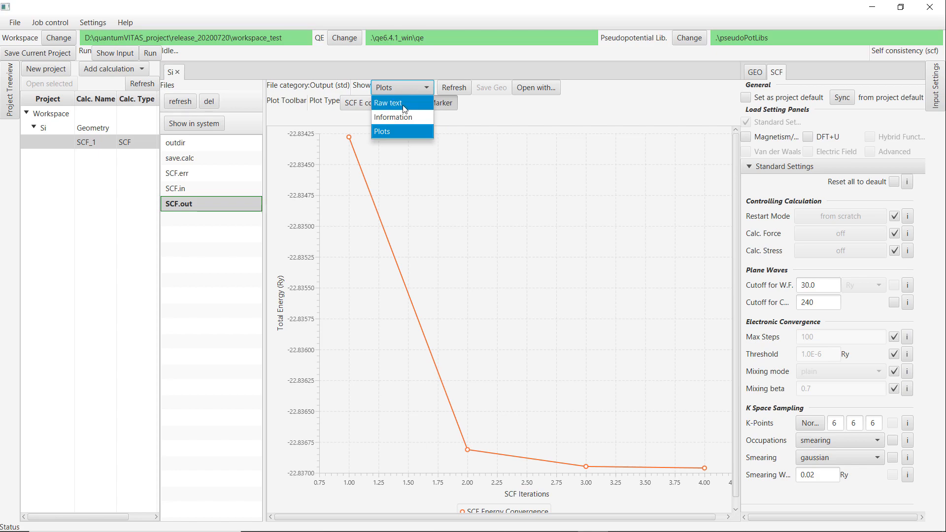
left_click(389, 103)
scroll(731, 169, "down", 20)
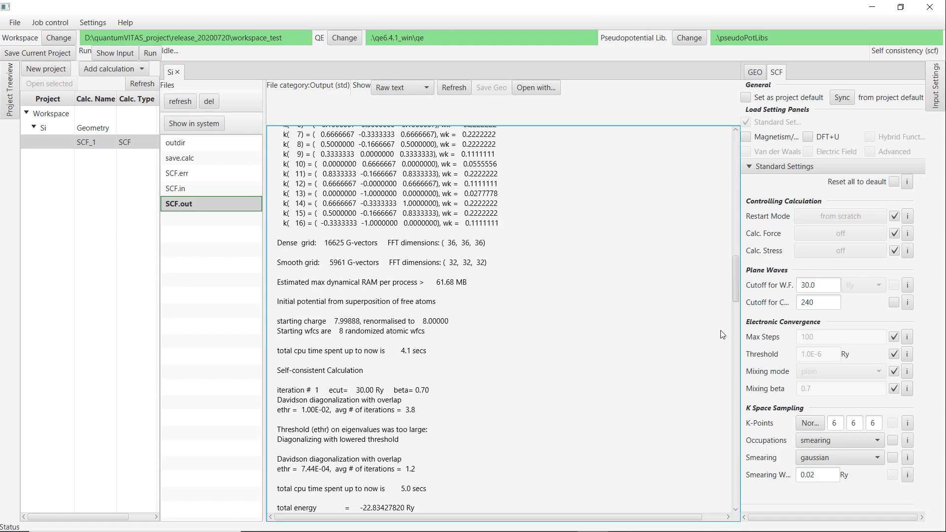
scroll(721, 254, "up", 20)
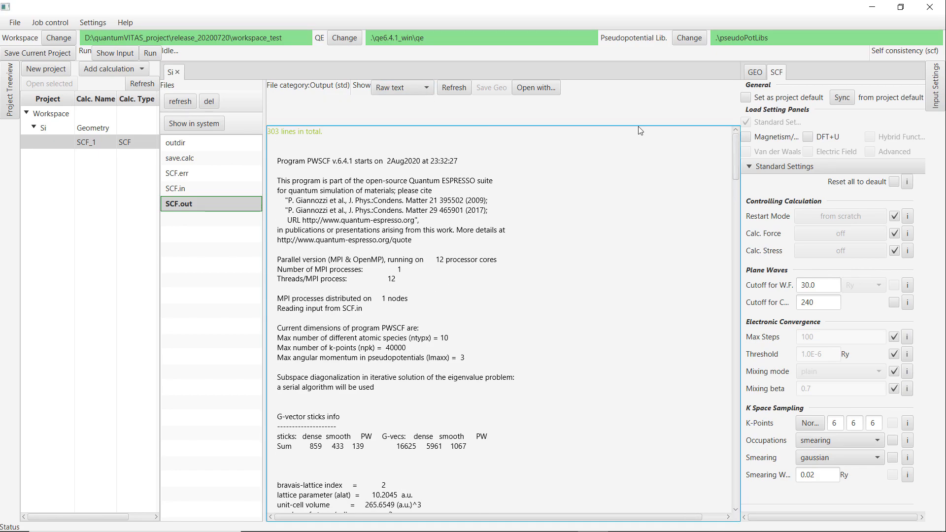
left_click(409, 87)
left_click(402, 113)
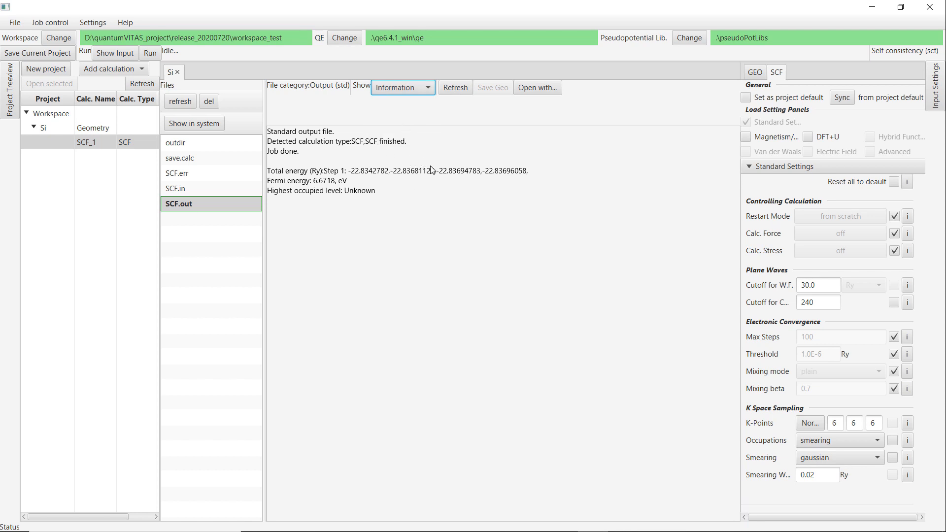
left_click(416, 93)
left_click(389, 125)
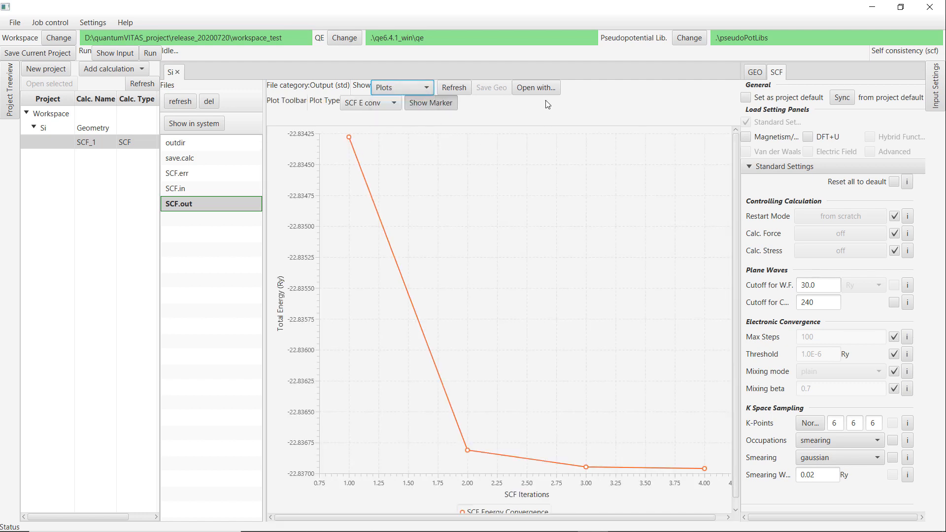
left_click(540, 88)
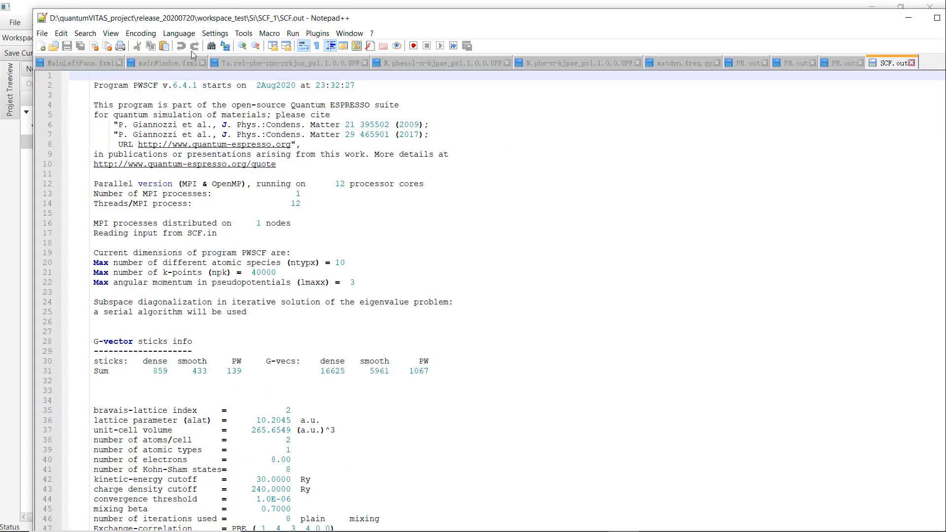
key("alt+Tab")
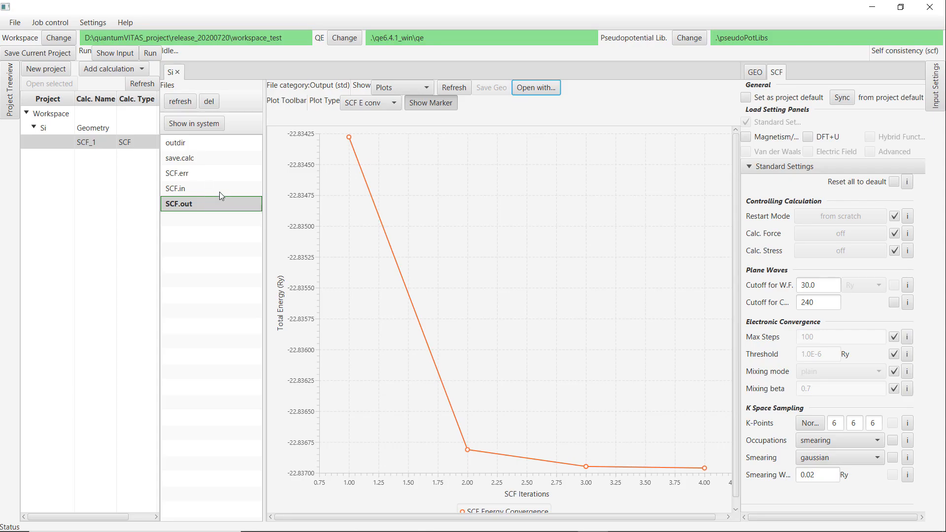
Add an Optimization calculation to the Si project and expand its standard settings.
left_click(120, 170)
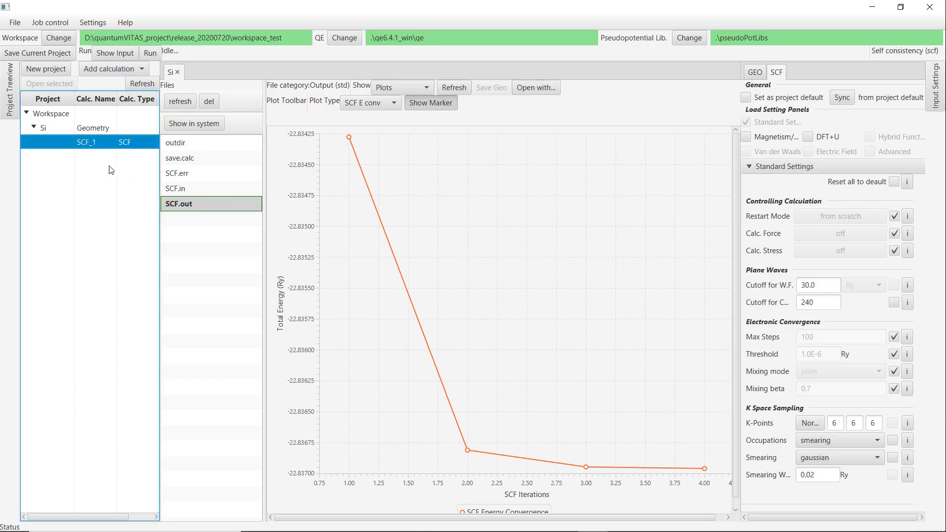
left_click(110, 71)
left_click(108, 100)
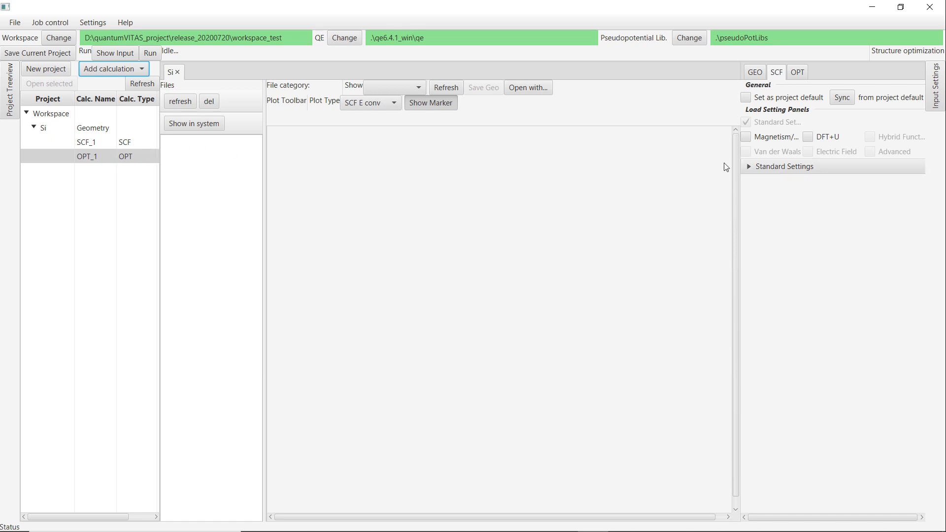
left_click(781, 169)
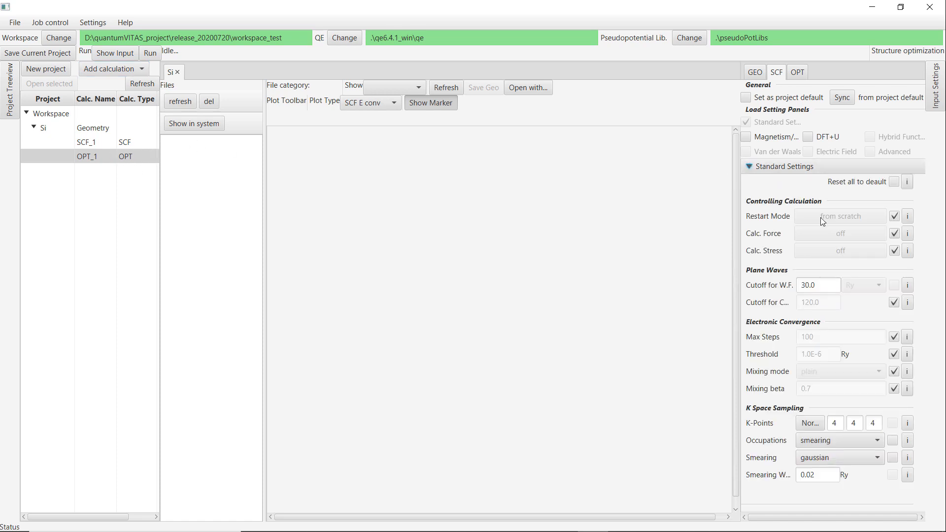
Make SCF_1's settings the project default and sync them into OPT_1's SCF settings.
double_click(816, 286)
left_click(94, 142)
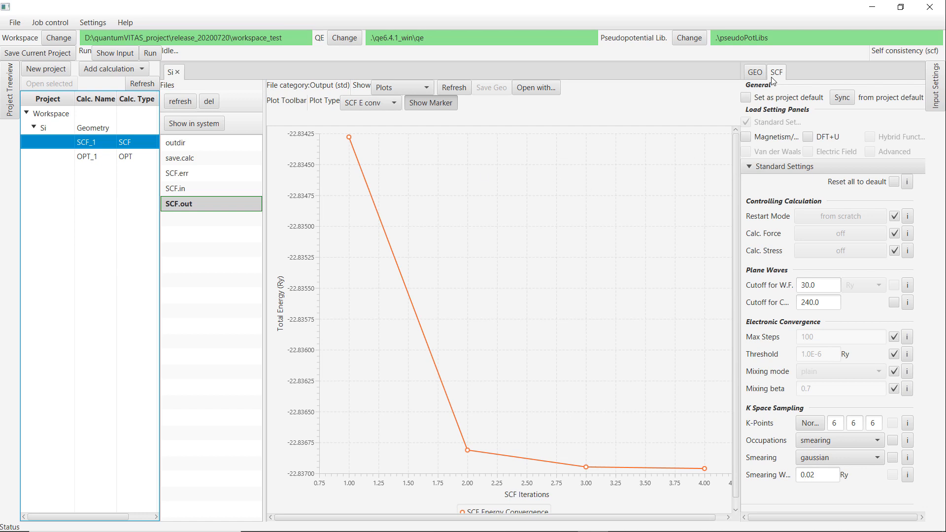
left_click(747, 98)
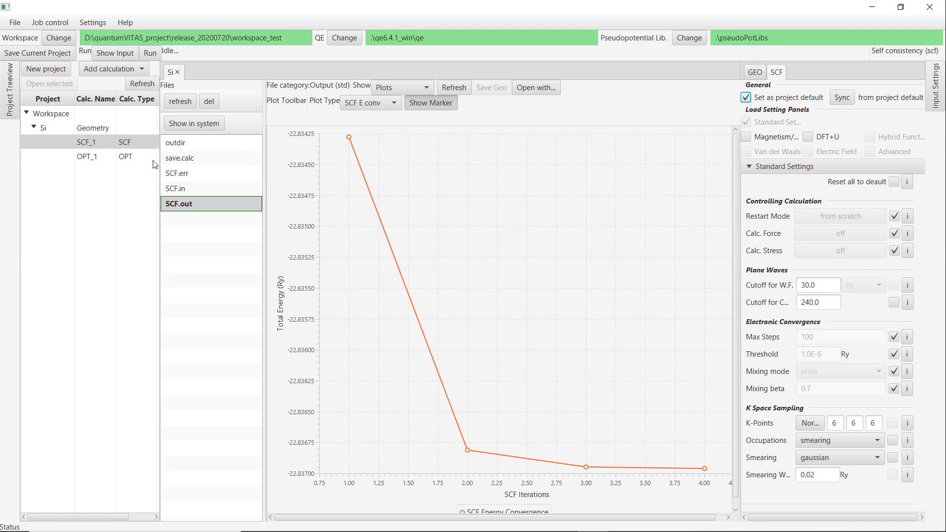
left_click(96, 159)
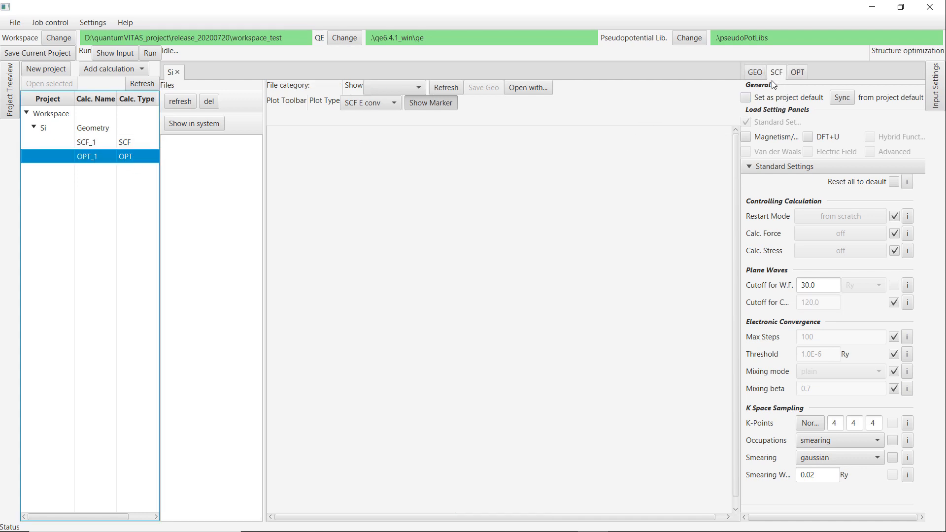
left_click(843, 99)
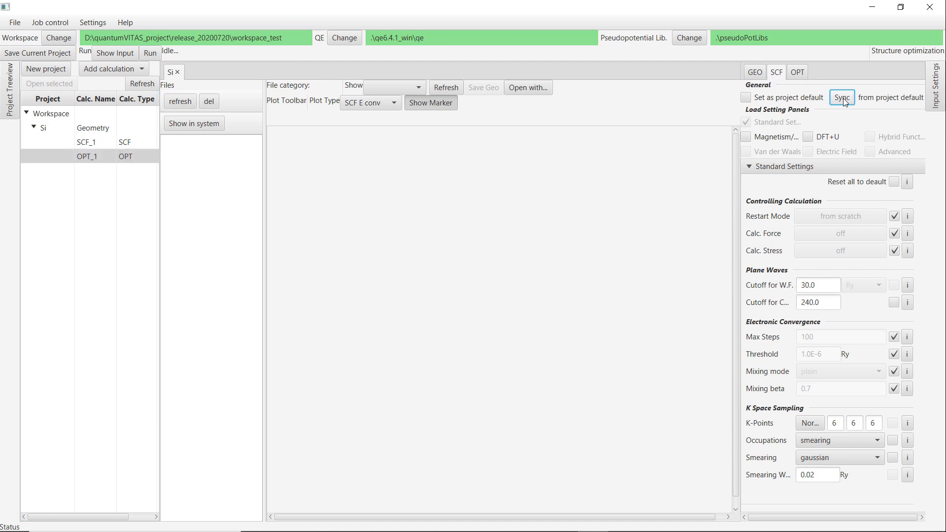
left_click(829, 301)
left_click(835, 423)
key("Tab")
key("Tab")
In the optimization settings, set Relax Cell to relax cell also.
left_click(797, 72)
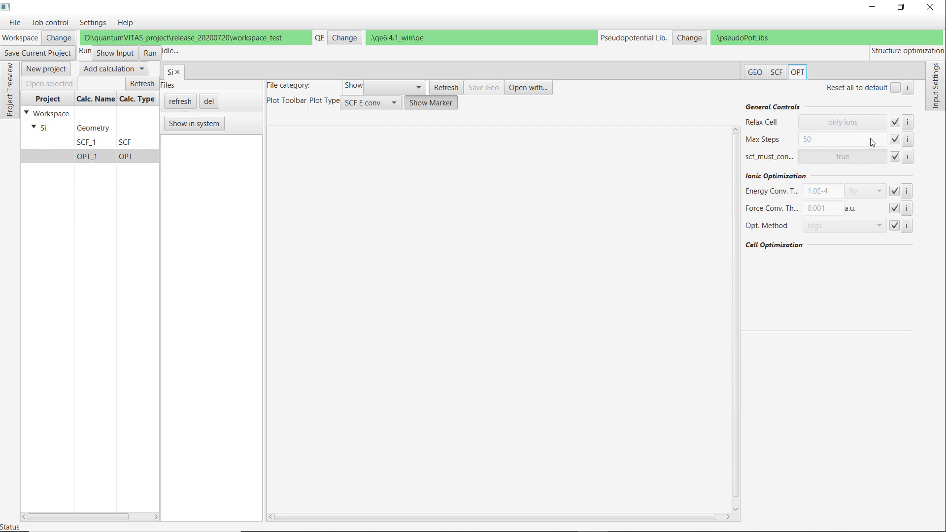
left_click(895, 122)
left_click(849, 123)
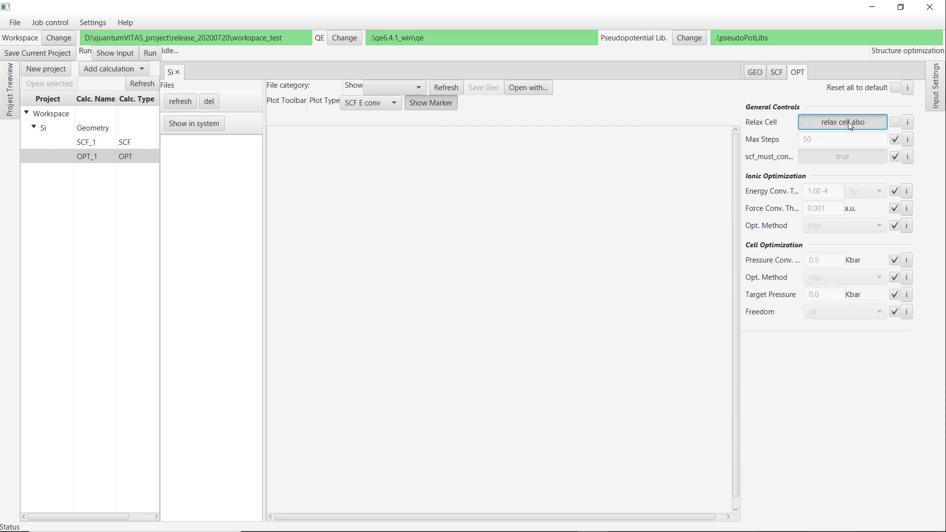
Set the energy convergence threshold to 1.0E-6 Ry and the force convergence threshold to 1.0E-4 a.u.
left_click(894, 191)
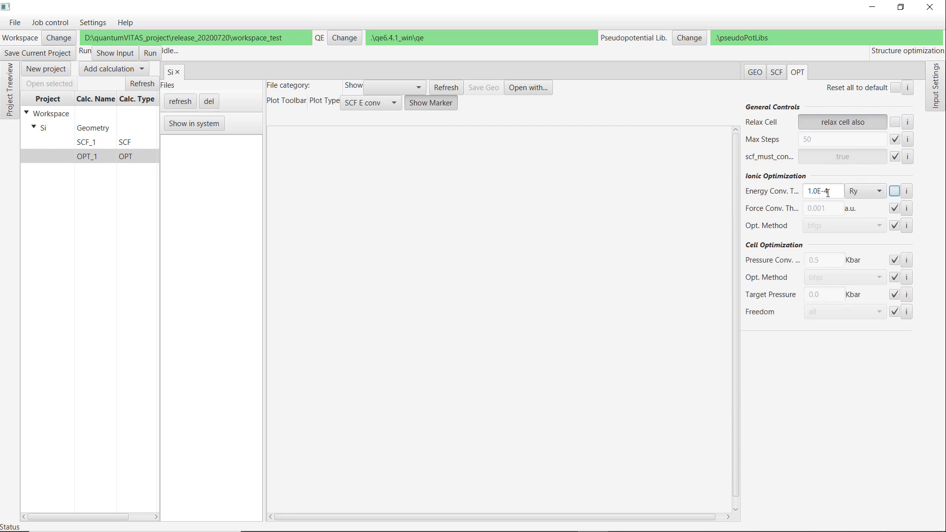
double_click(827, 191)
type("6")
left_click(894, 209)
key("ctrl+c")
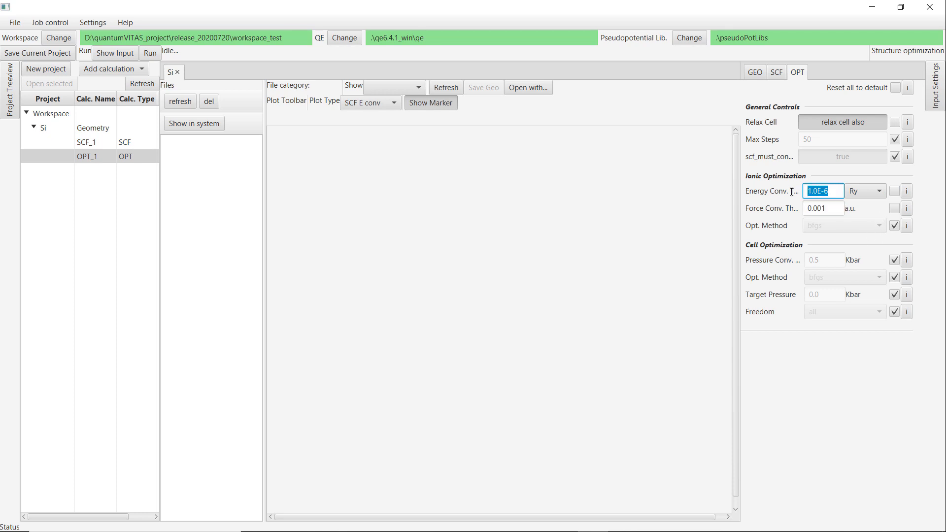
double_click(824, 208)
key("ctrl+v")
double_click(824, 207)
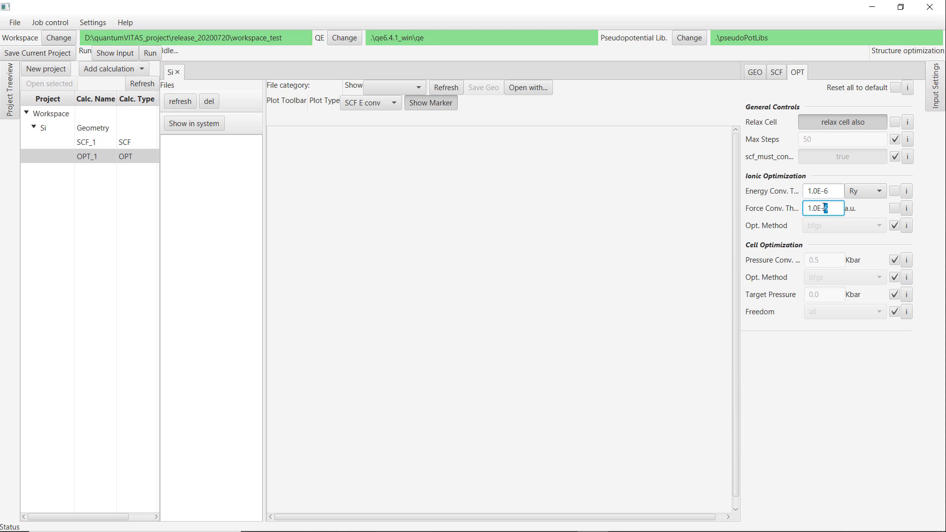
type("4")
Preview the generated optimization input with its details expanded.
left_click(117, 54)
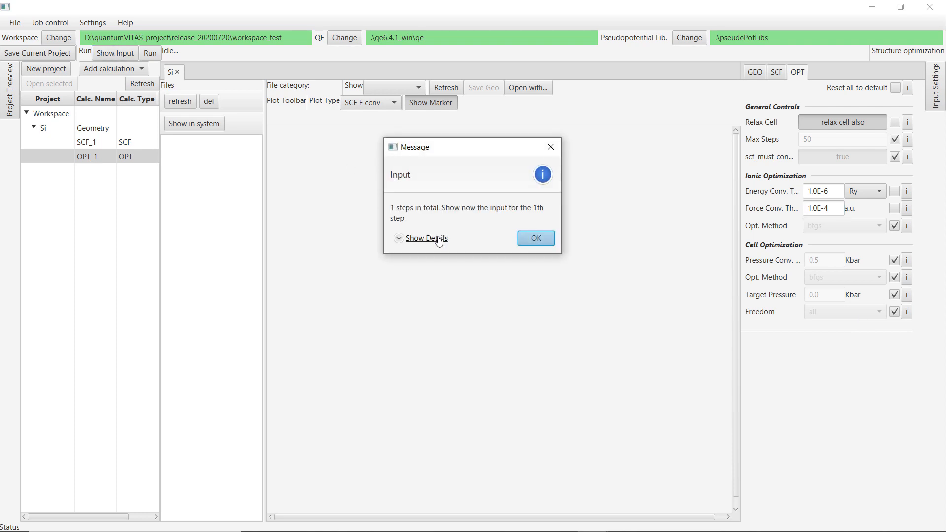
left_click_drag(670, 239, 671, 309)
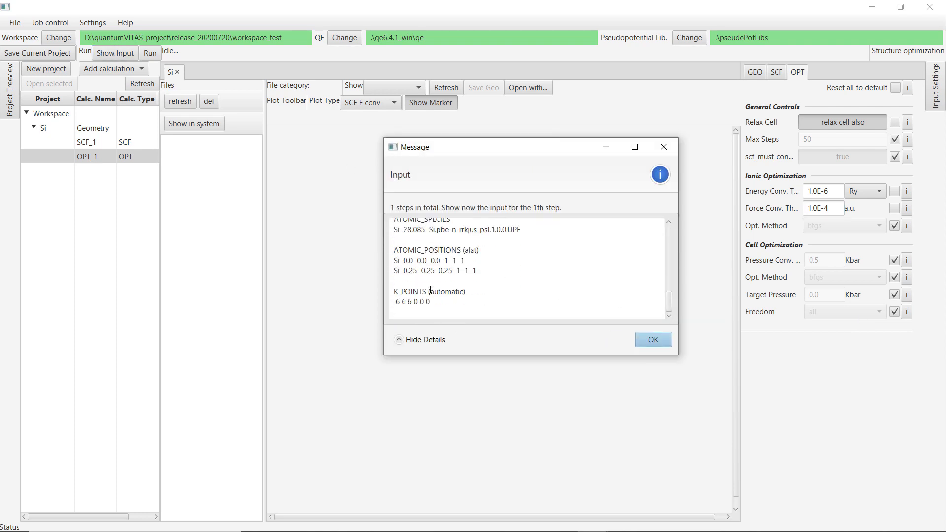
left_click(647, 344)
Run the optimization job and refresh the calculation's file list.
left_click(150, 53)
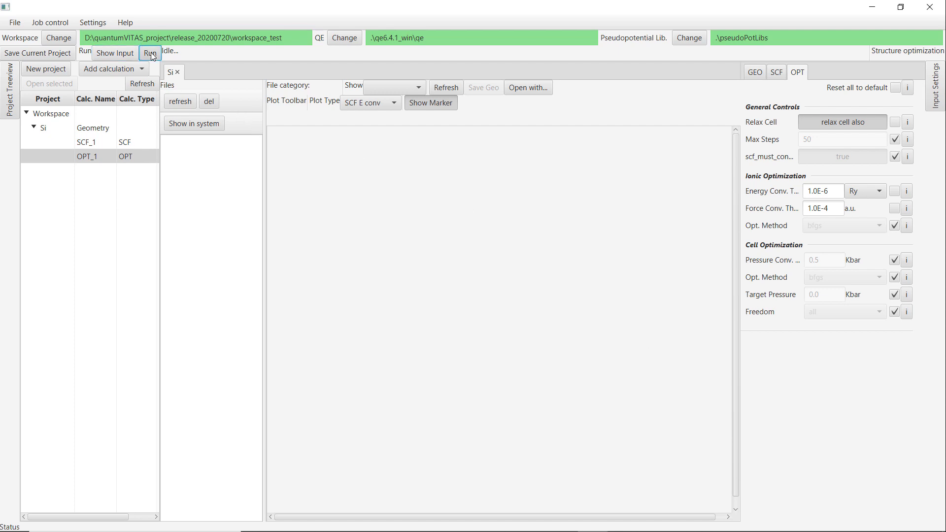
left_click(500, 245)
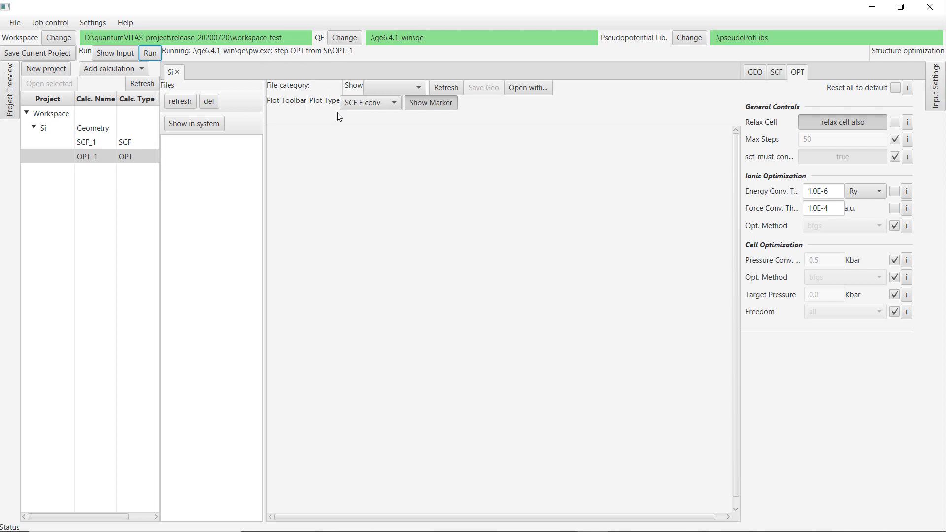
left_click(181, 104)
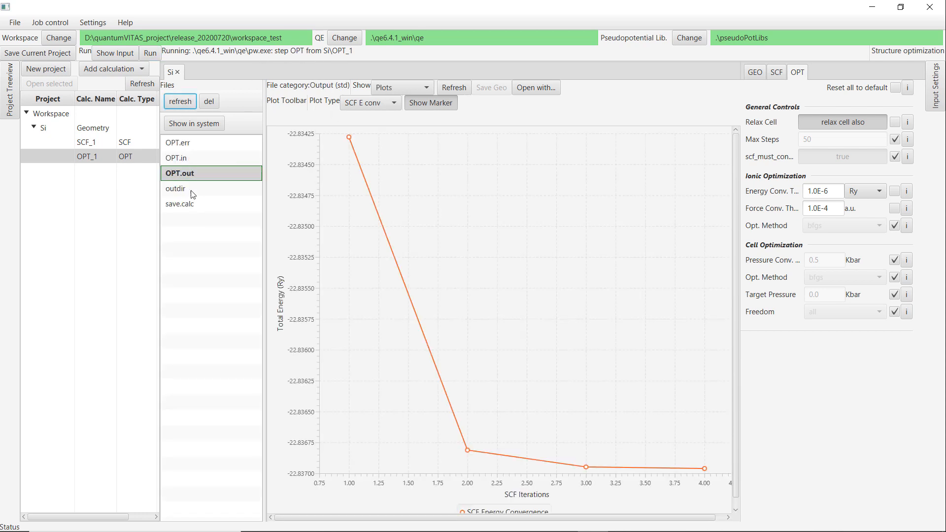
Examine OPT.out's convergence plots for optimization energy, SCF energy, force and pressure.
left_click(427, 179)
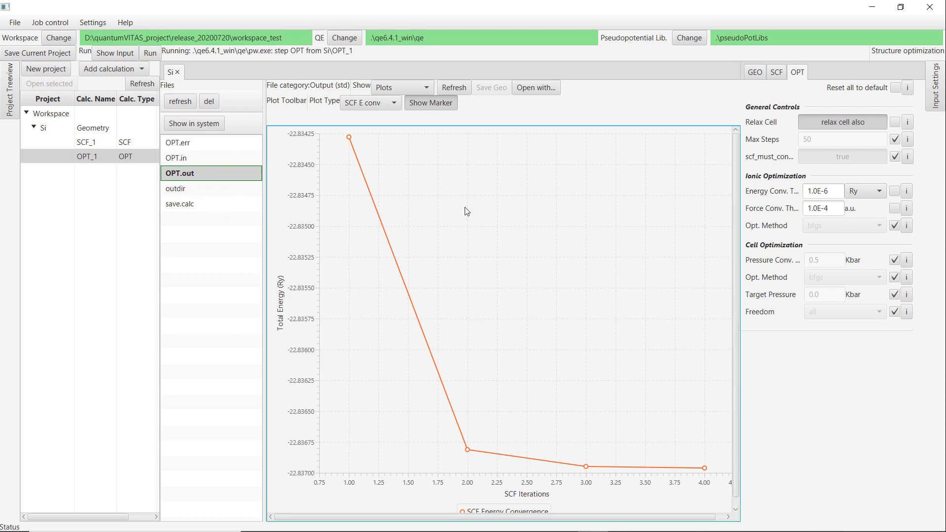
left_click(453, 90)
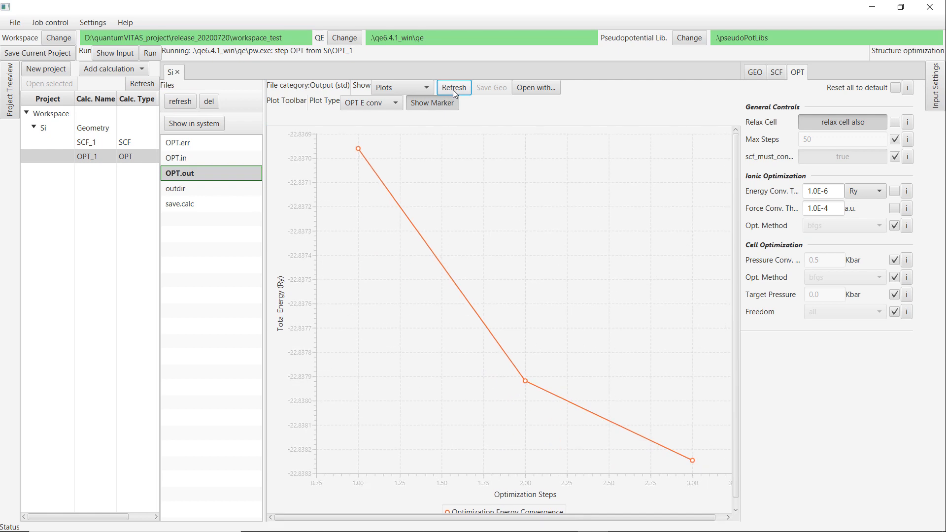
left_click(382, 105)
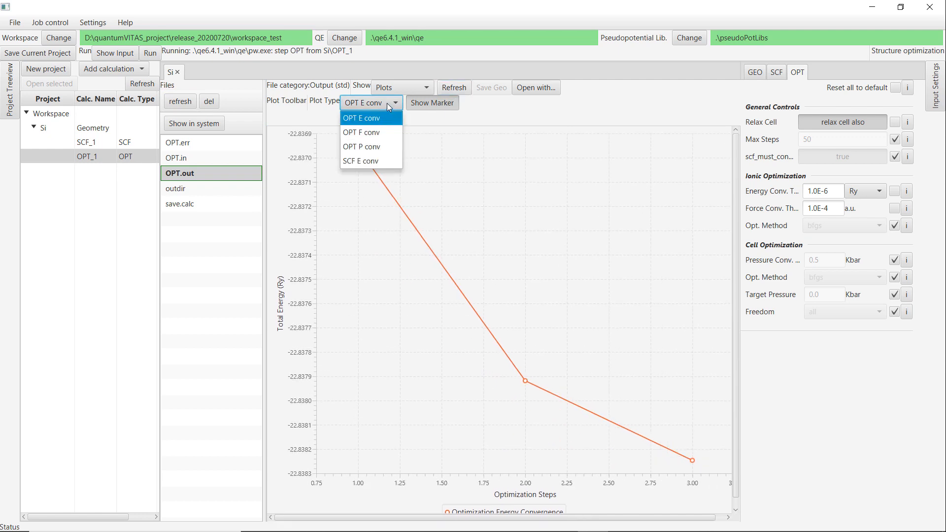
left_click(373, 163)
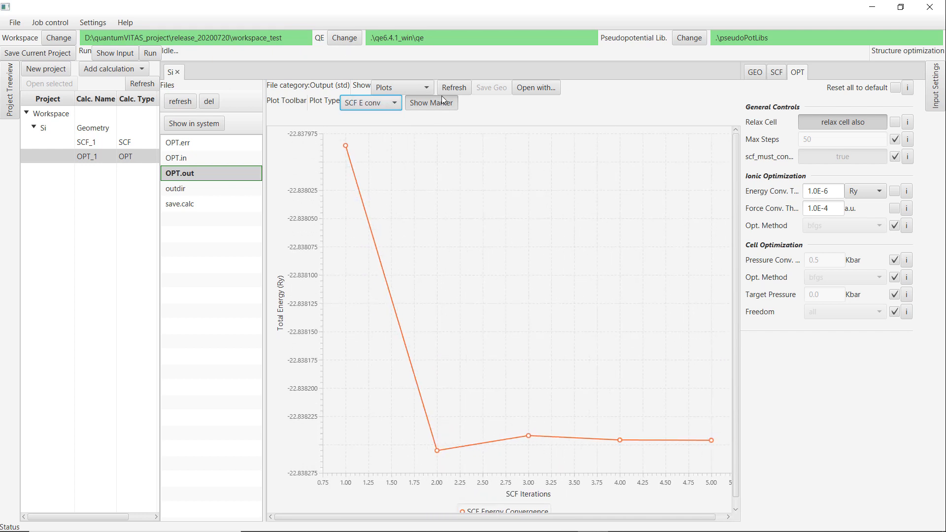
left_click(370, 107)
left_click(369, 120)
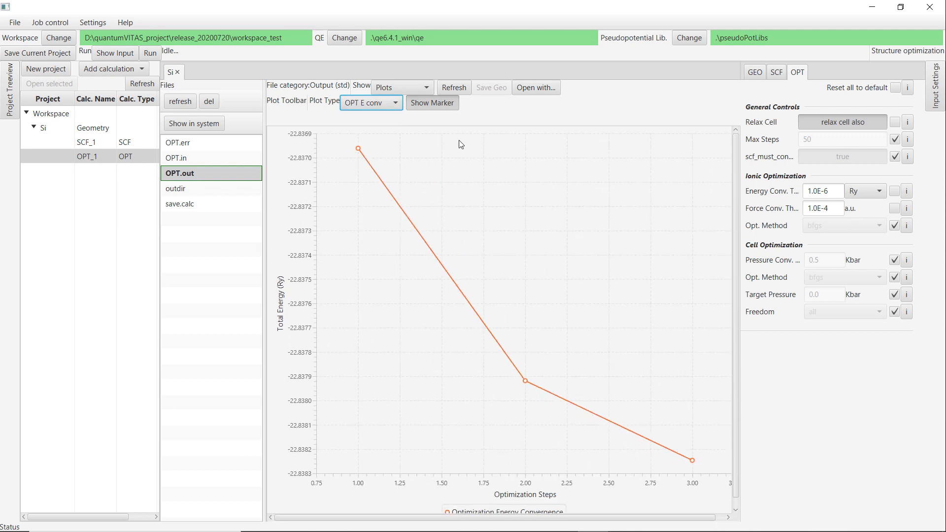
left_click(454, 88)
left_click(372, 103)
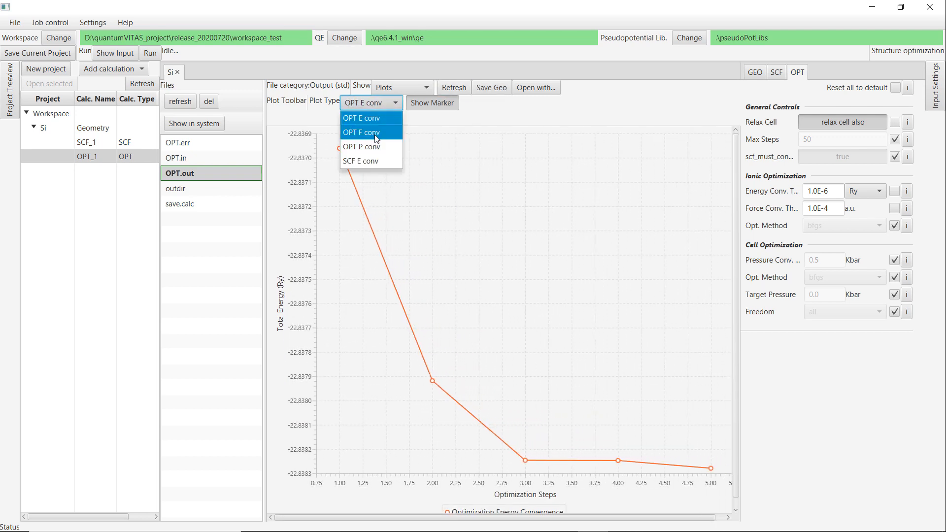
left_click(377, 134)
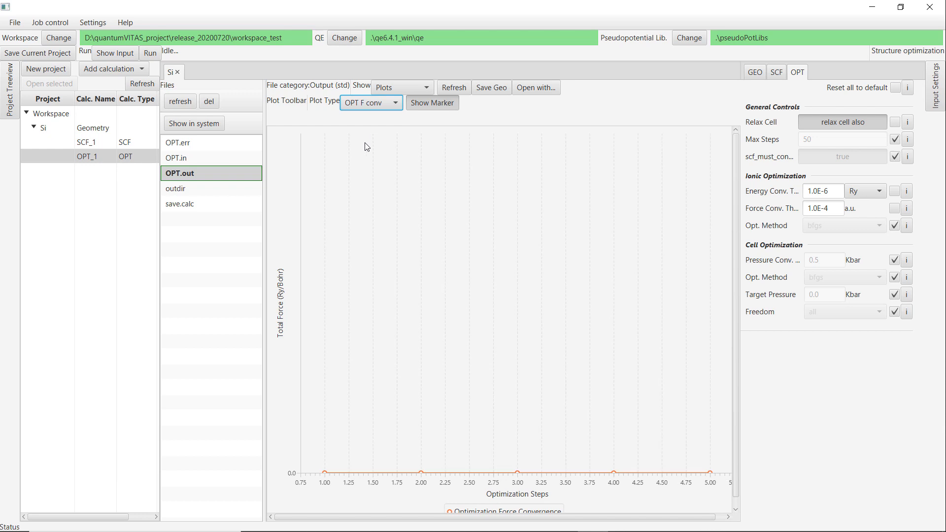
left_click(371, 103)
left_click(378, 148)
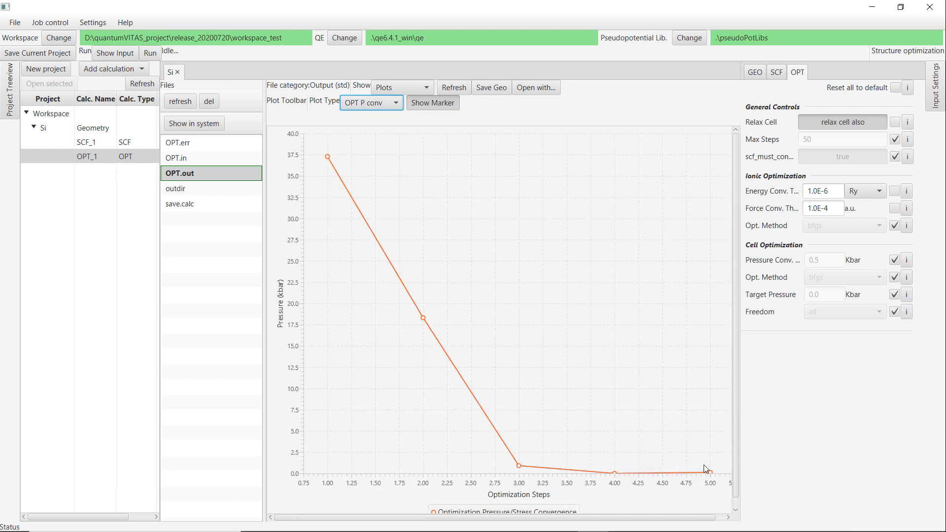
Show OPT.out as 3D geometry and step through the optimization frames to the last one.
left_click(404, 88)
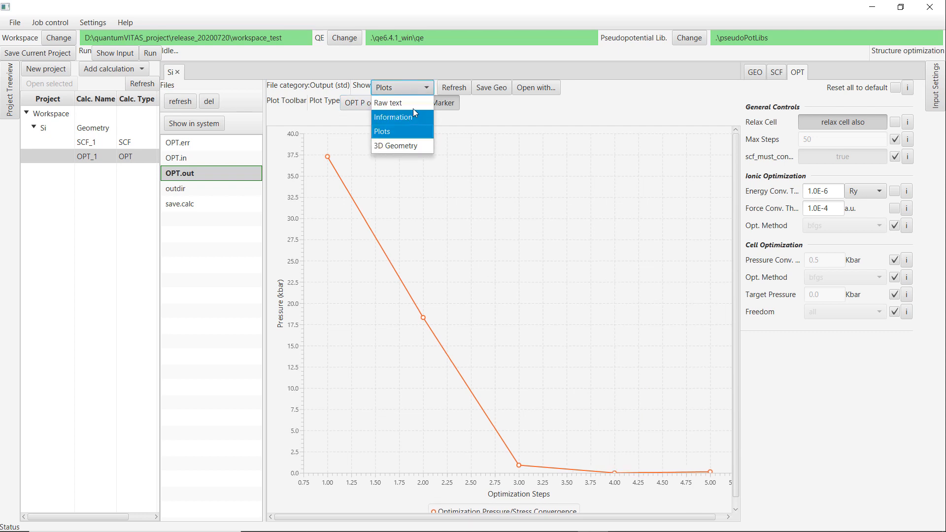
left_click(398, 146)
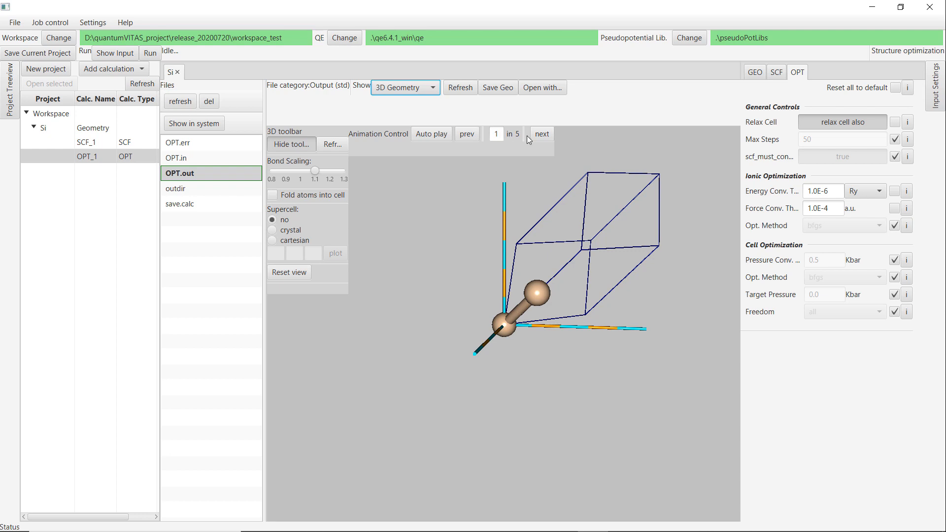
left_click(467, 134)
left_click(542, 135)
left_click(542, 134)
left_click(542, 135)
left_click(542, 134)
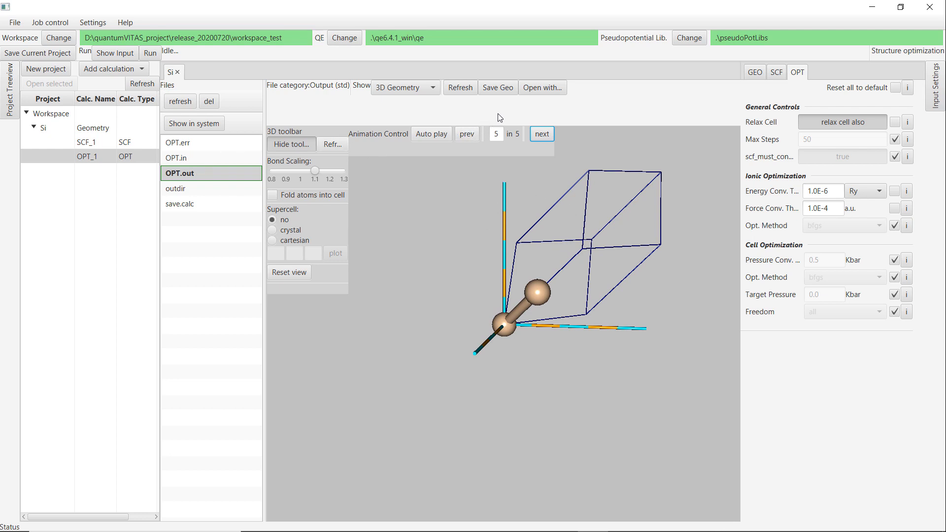
Save the final optimized geometry to the project.
left_click(497, 89)
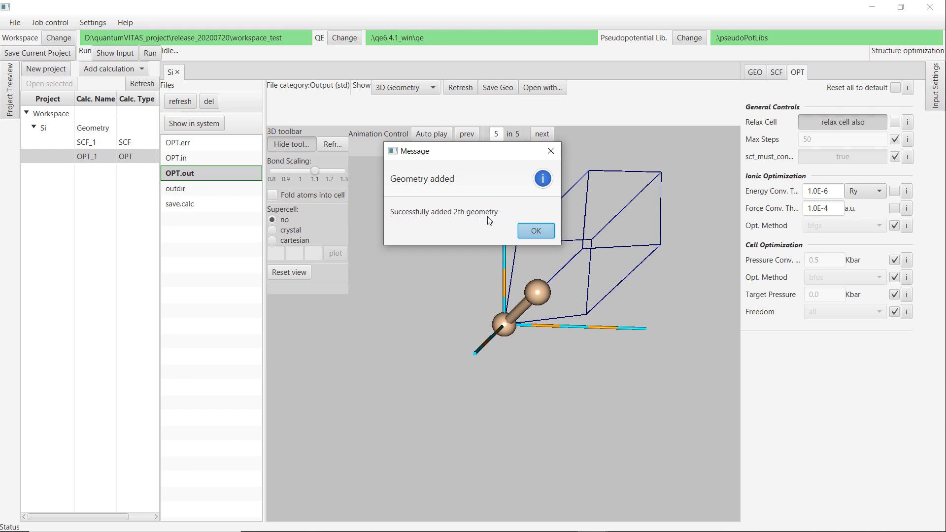
left_click(535, 231)
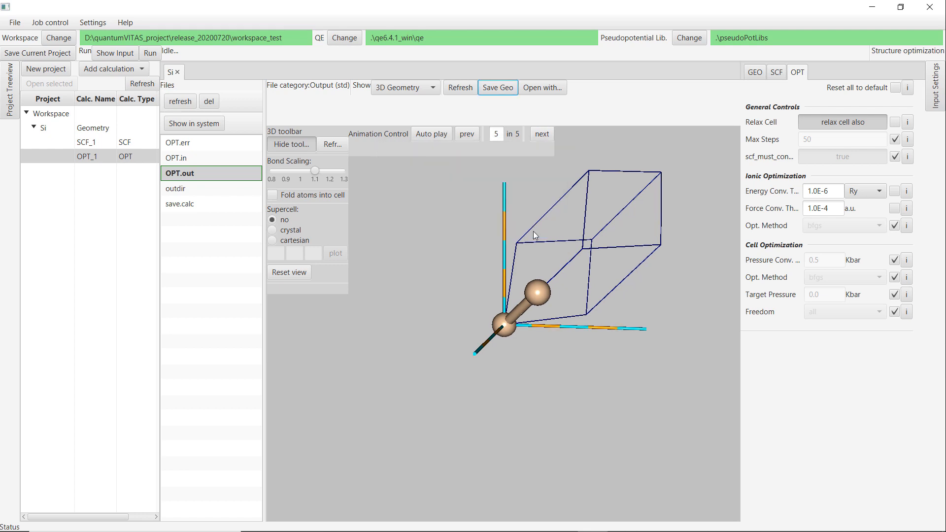
Open the Si project's geometry and switch it to use the 2_OPT_1 geometry.
left_click(96, 132)
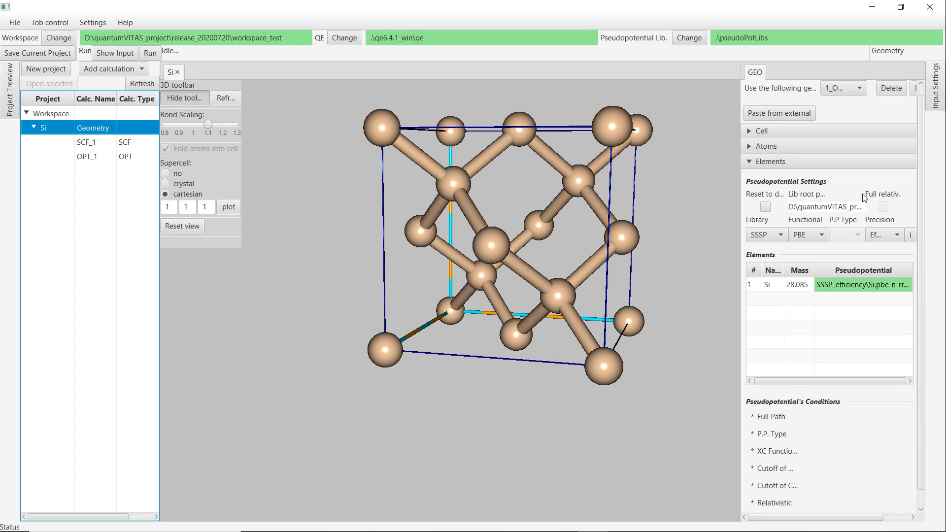
left_click(841, 98)
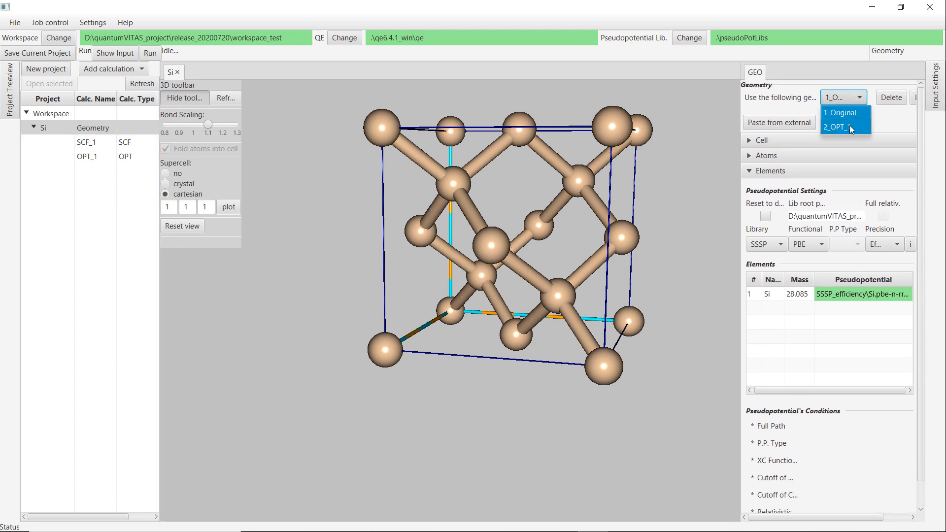
left_click(847, 100)
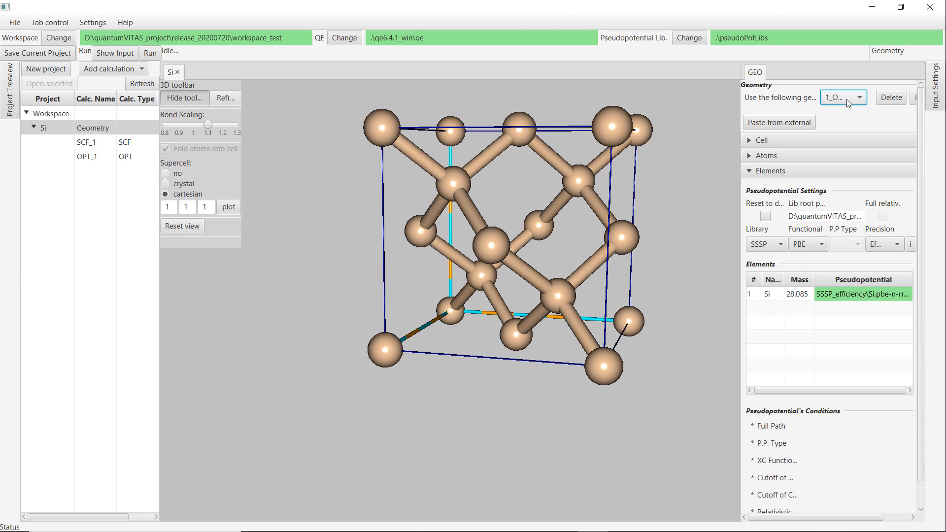
left_click(847, 99)
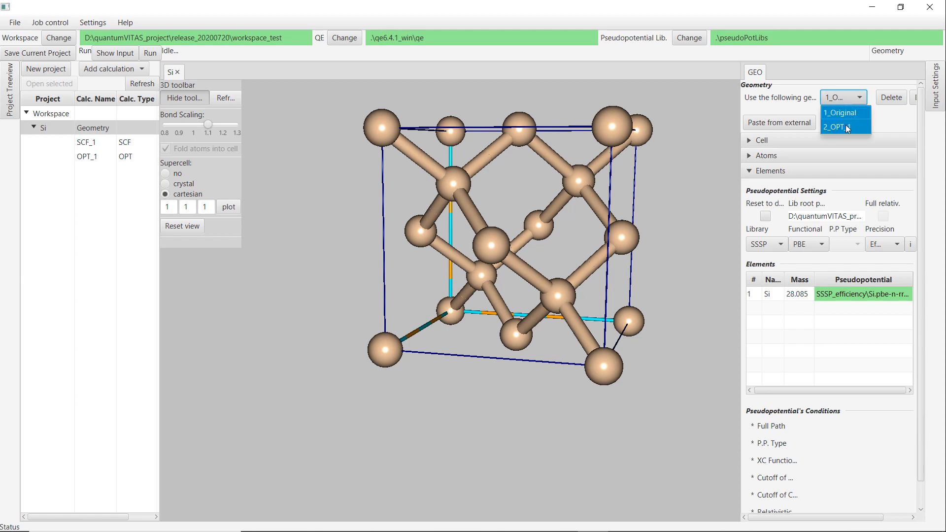
left_click(846, 128)
left_click(848, 101)
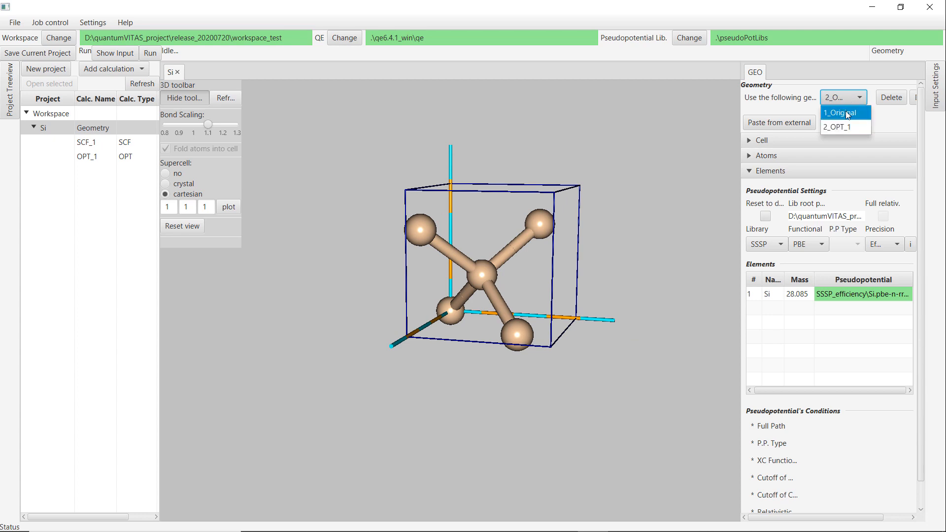
left_click(845, 113)
left_click(847, 100)
left_click(847, 127)
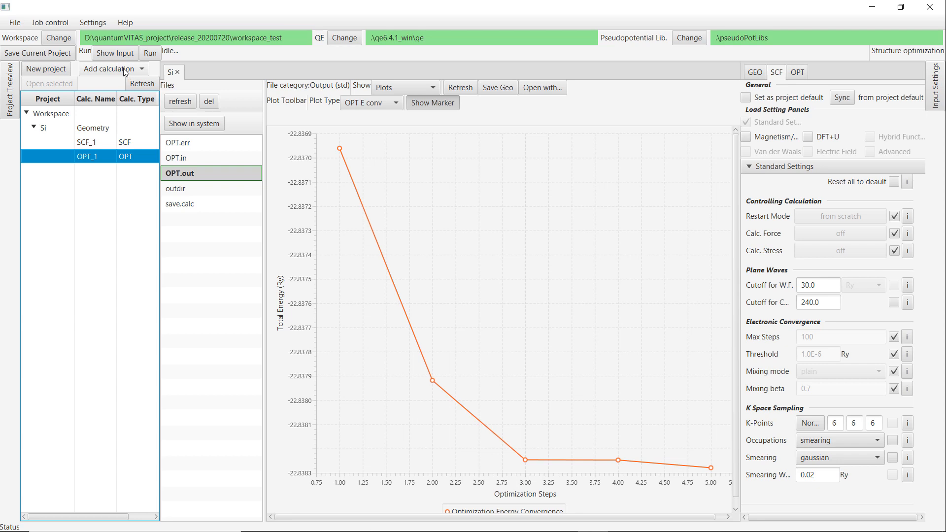
Add a DOS calculation to the Si project.
left_click(123, 68)
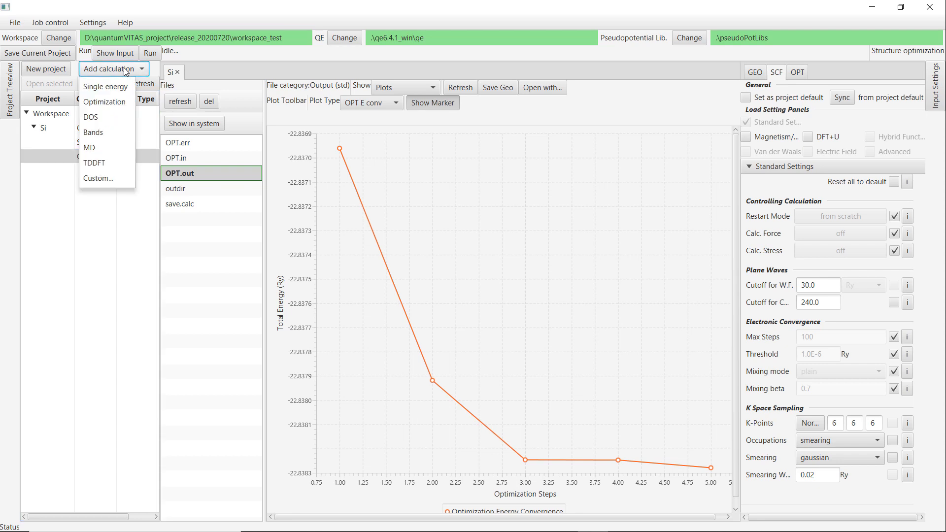
left_click(104, 117)
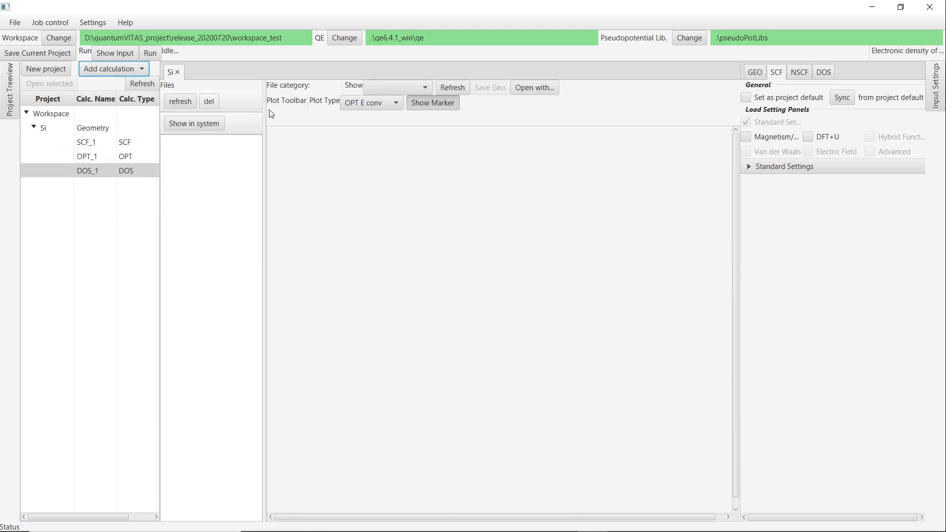
Set the DOS calculation's geometry to the optimized 2_OPT_1 geometry.
left_click(755, 72)
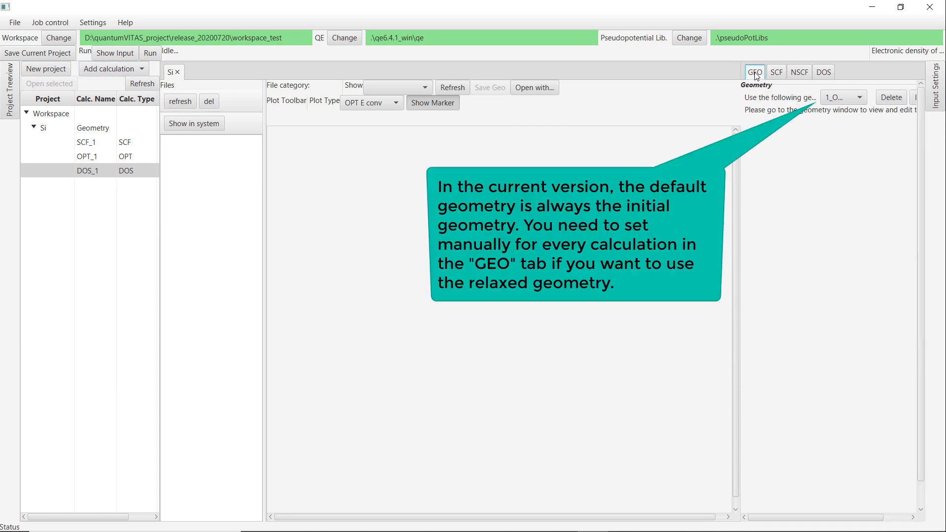
left_click(838, 98)
left_click(844, 129)
left_click(843, 97)
left_click(840, 111)
left_click(839, 97)
left_click(841, 126)
Sync the DOS calculation's SCF settings from the project default.
left_click(776, 73)
left_click(787, 166)
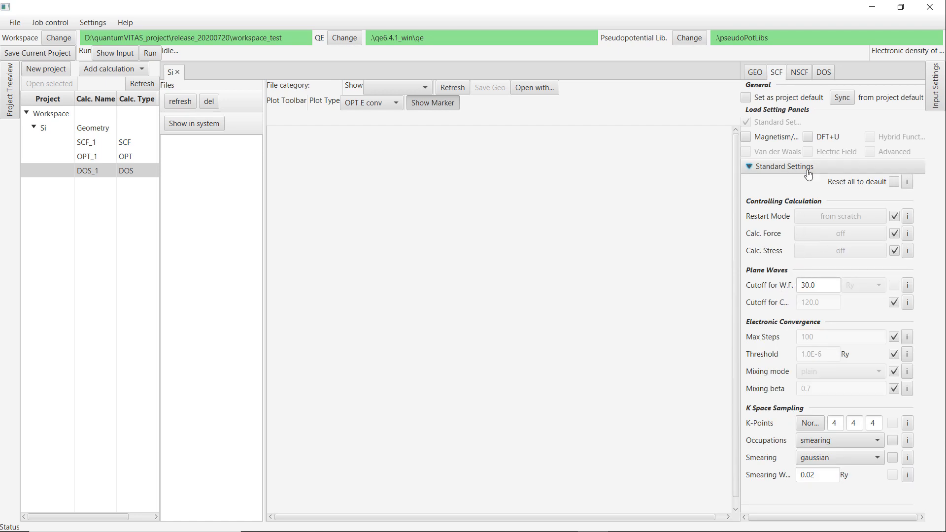
left_click(841, 98)
Set the NSCF k-points to 10 10 10 and the occupations to tetrahedra.
left_click(799, 74)
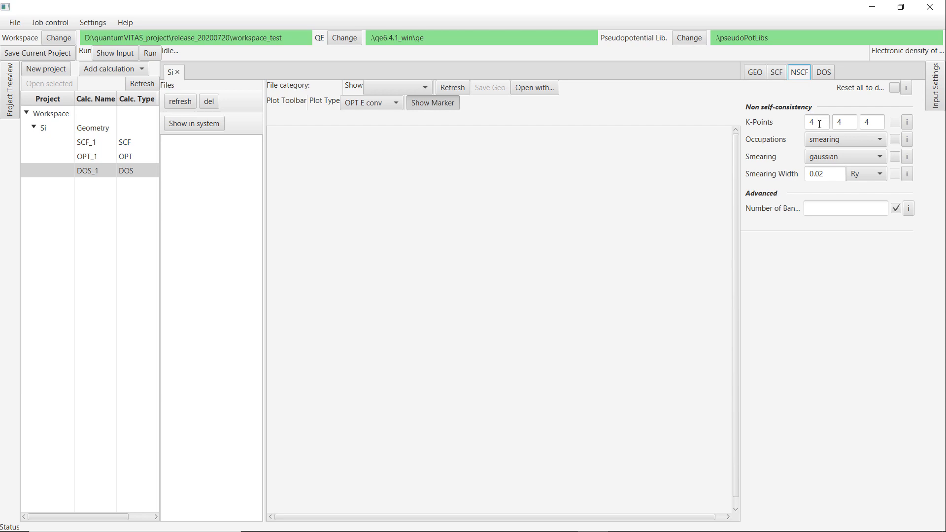
left_click_drag(819, 123, 803, 120)
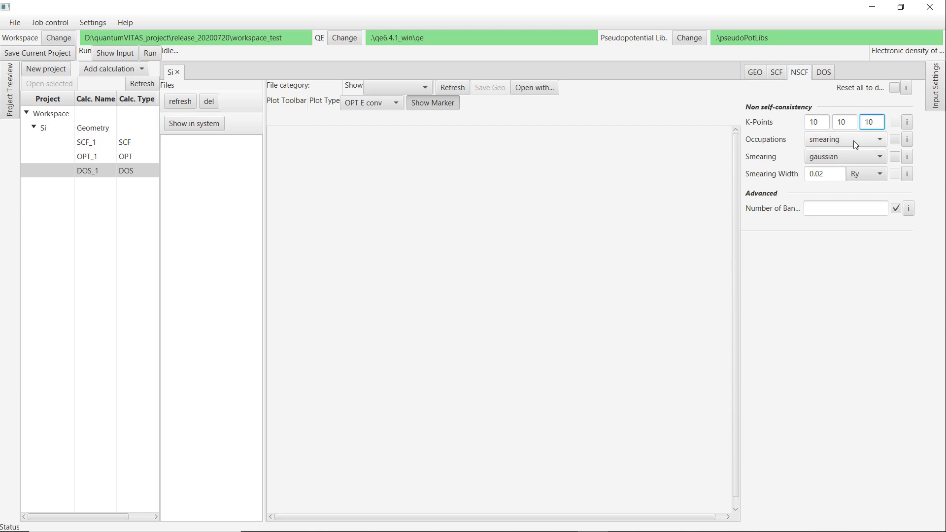
left_click(850, 140)
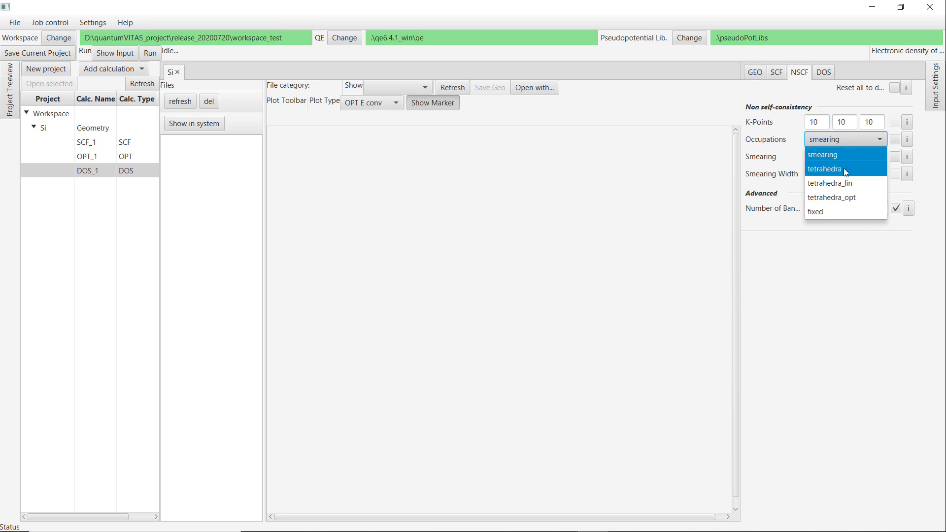
left_click(844, 169)
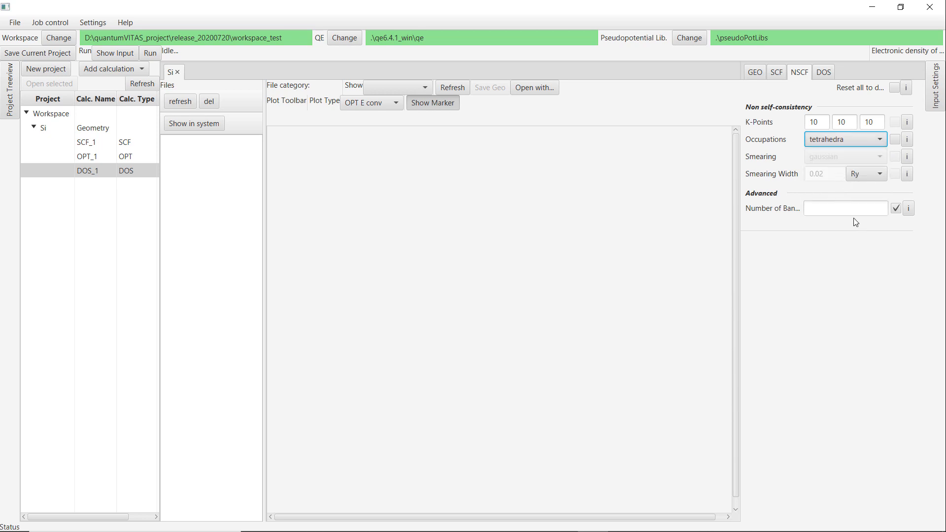
Review the DOS plotting settings and the generated input files for all three calculation steps.
left_click(824, 74)
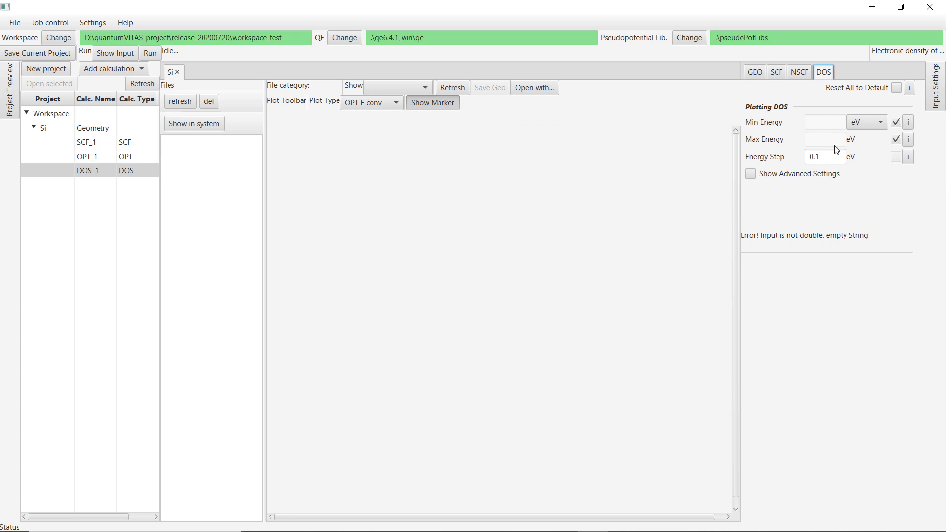
left_click(115, 53)
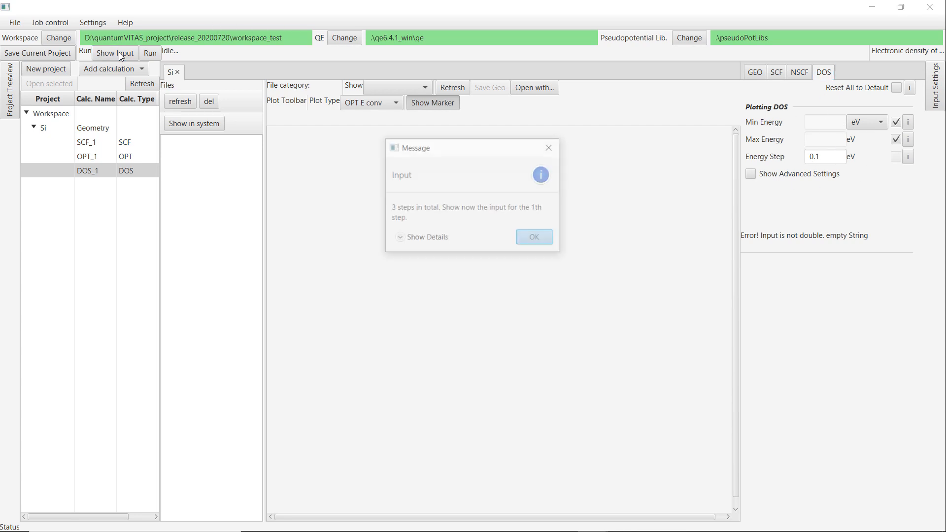
left_click(422, 239)
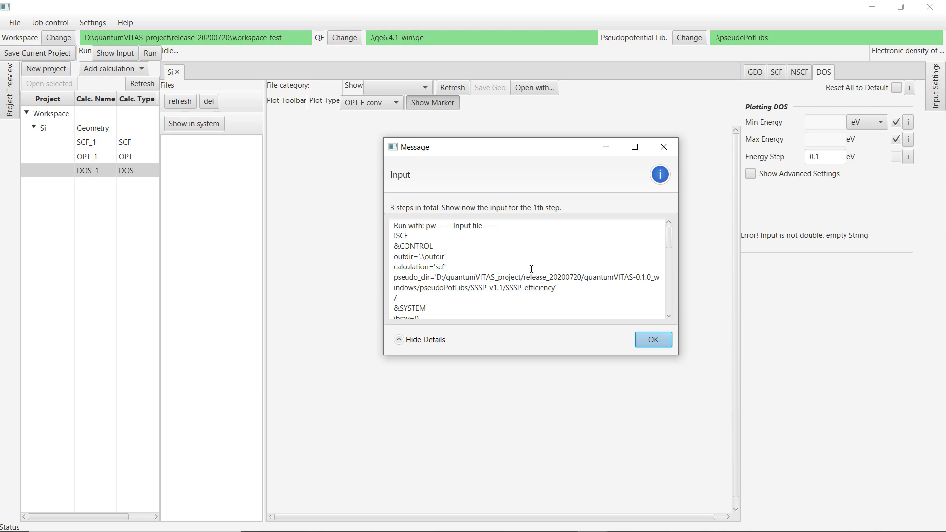
left_click_drag(668, 238, 676, 312)
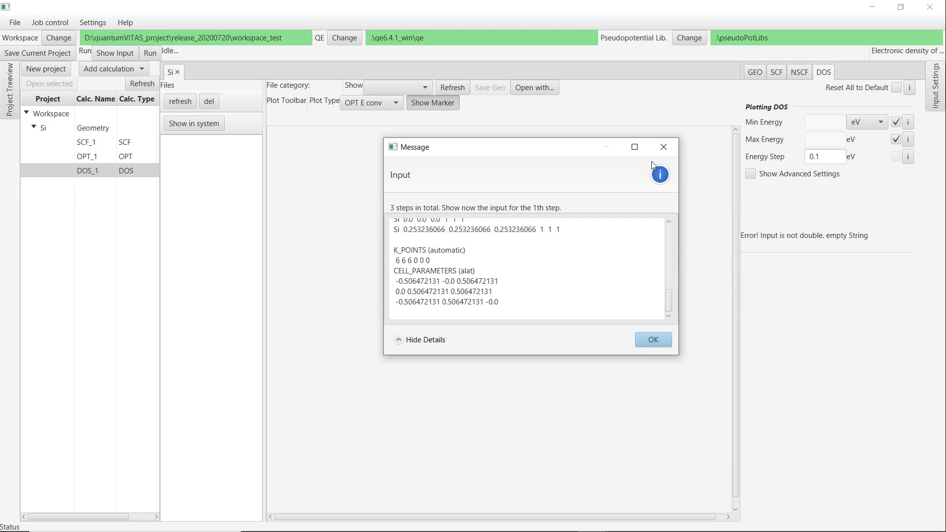
left_click(664, 147)
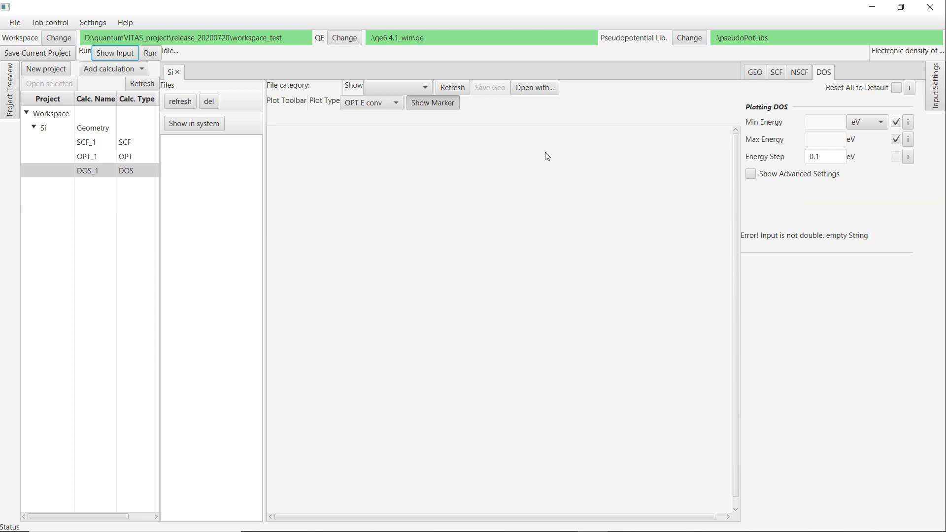
left_click(101, 54)
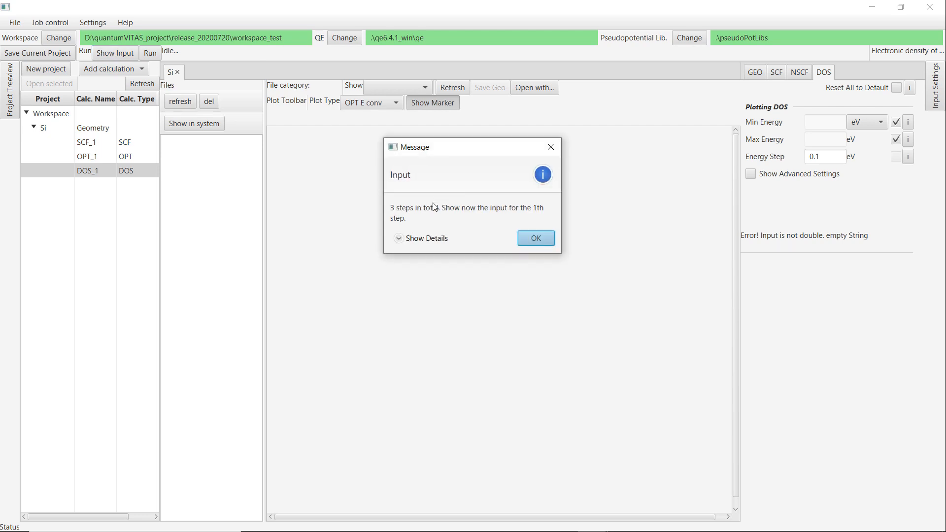
left_click(538, 244)
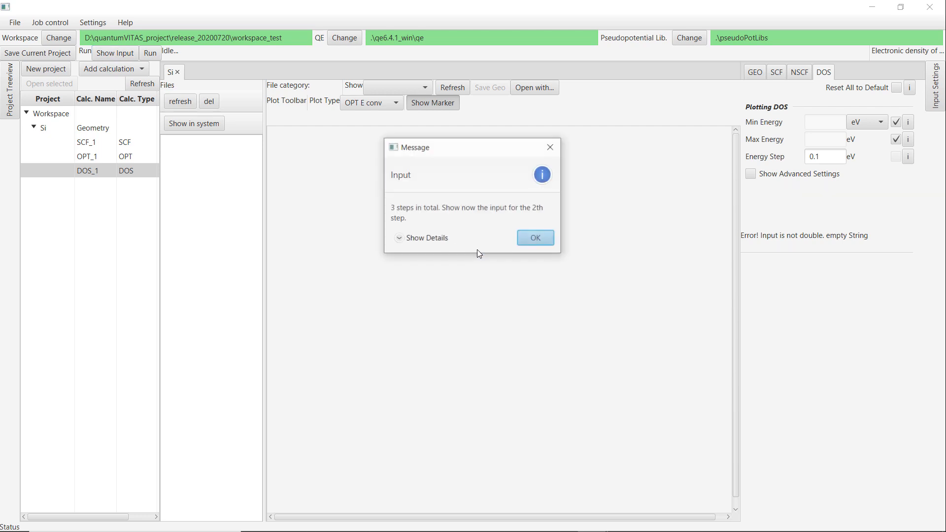
left_click(427, 238)
scroll(664, 248, "down", 3)
left_click_drag(668, 260, 673, 315)
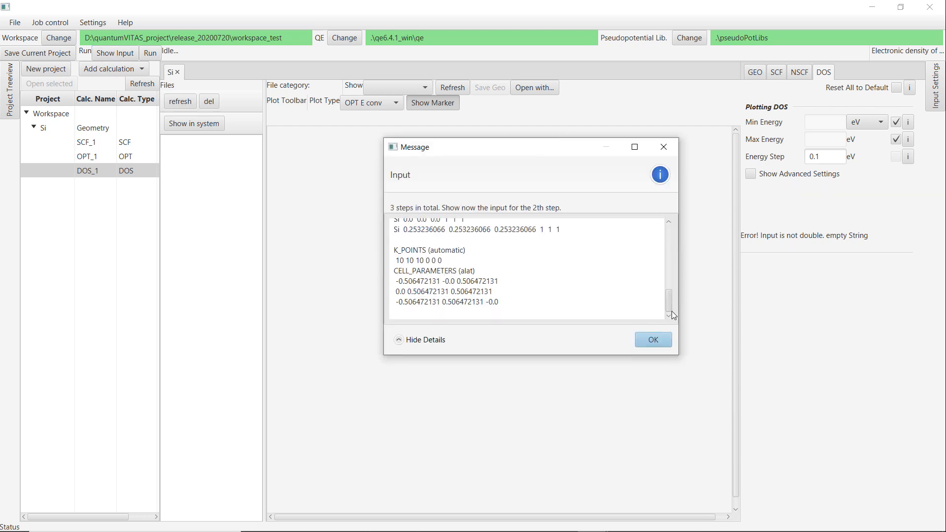
left_click(663, 339)
left_click(427, 238)
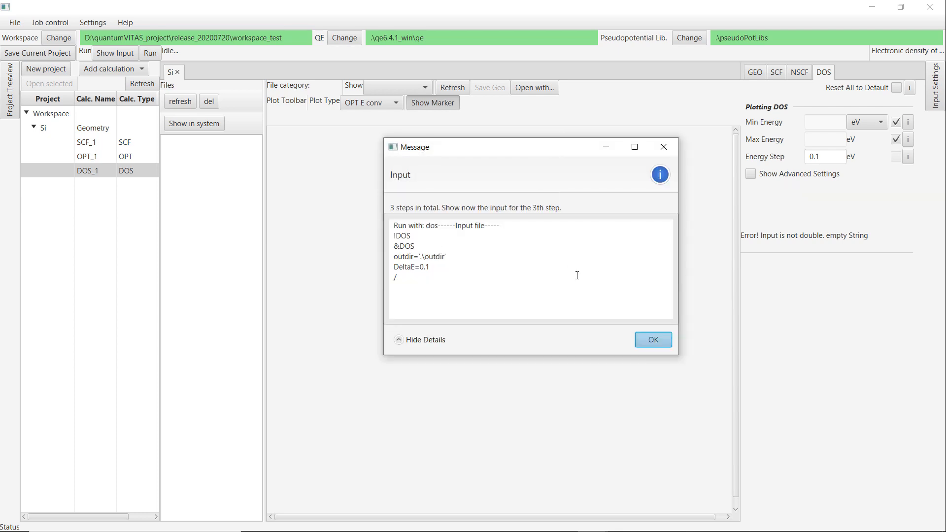
left_click(651, 340)
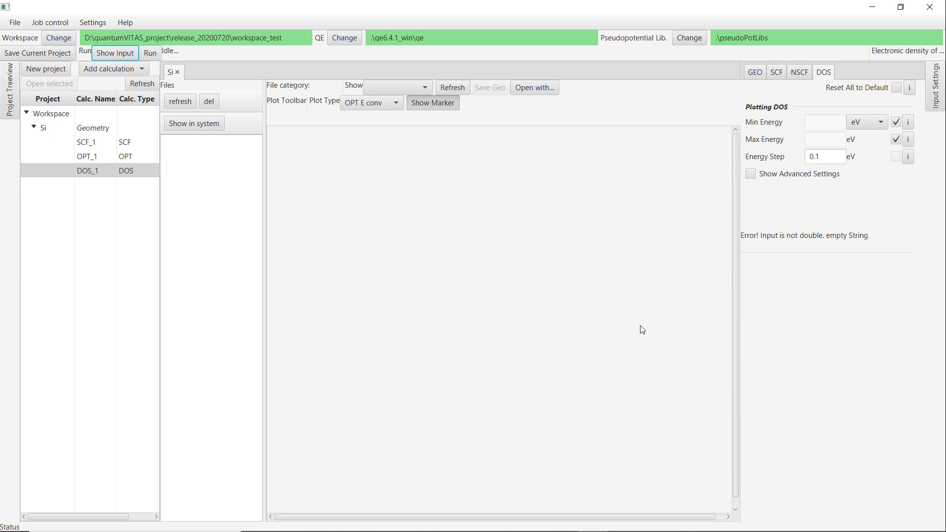
Run the DOS job with its SCF, NSCF and DOS steps.
left_click(150, 53)
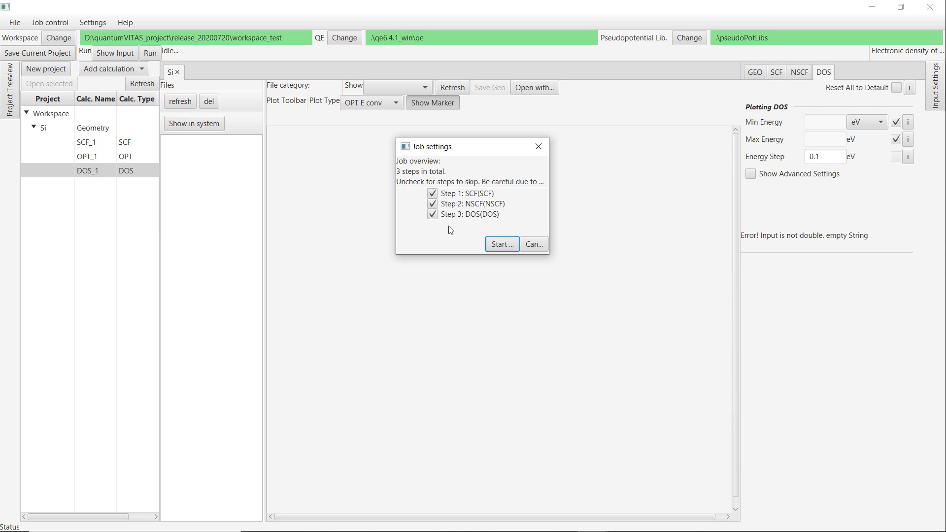
left_click(434, 216)
left_click(433, 216)
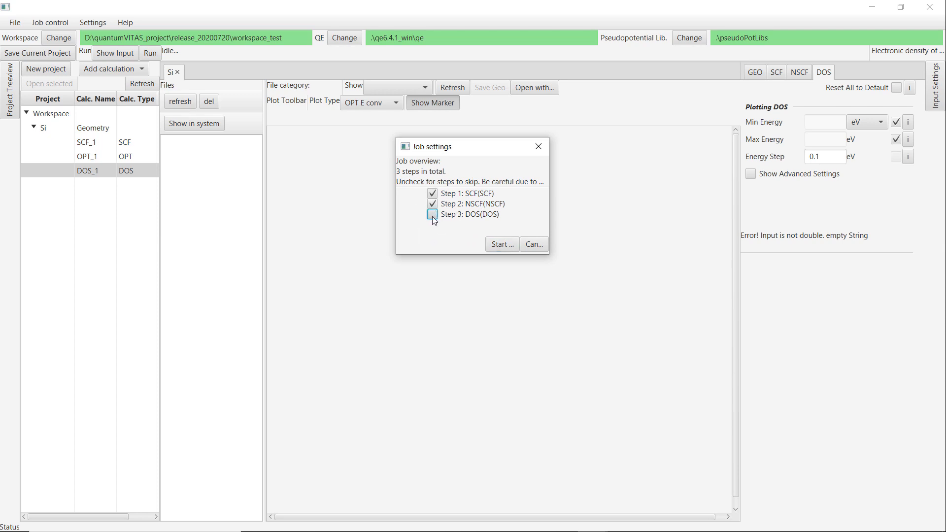
left_click(502, 245)
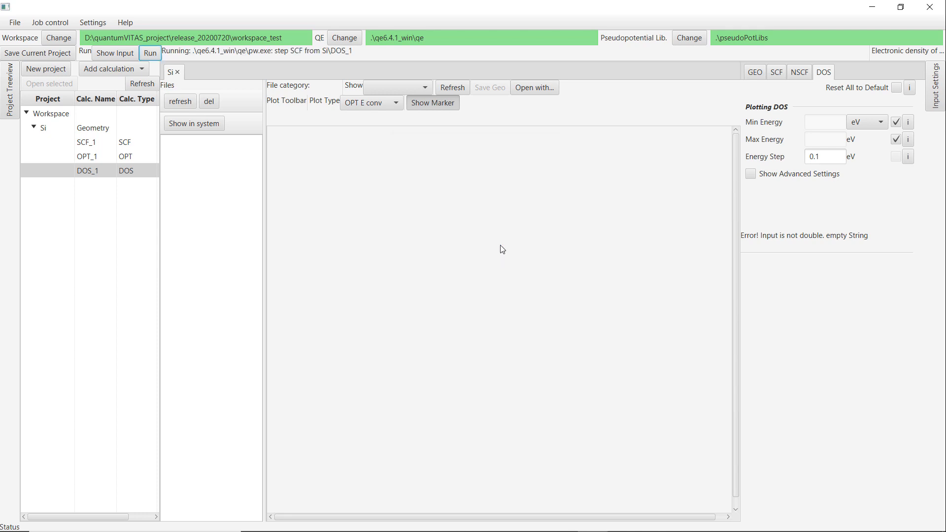
Refresh the DOS_1 file list to follow the job's progress.
left_click(182, 102)
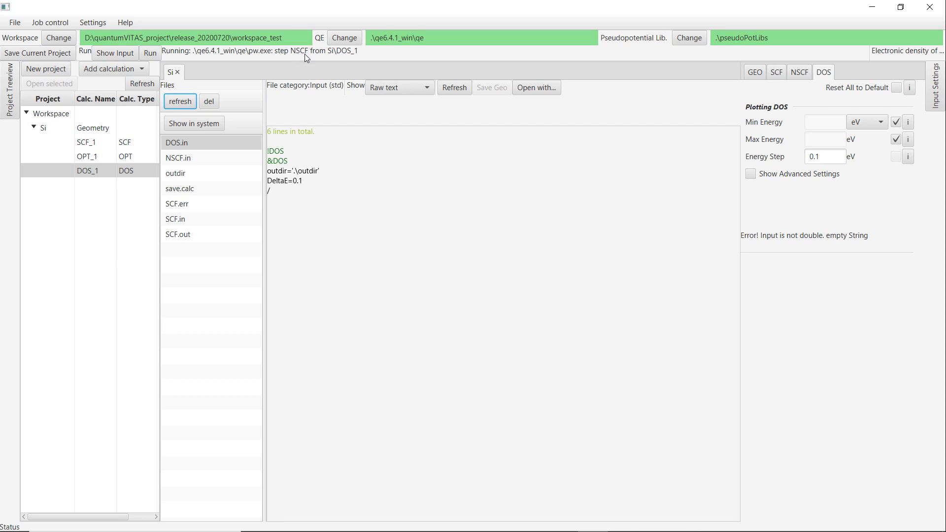
left_click(184, 102)
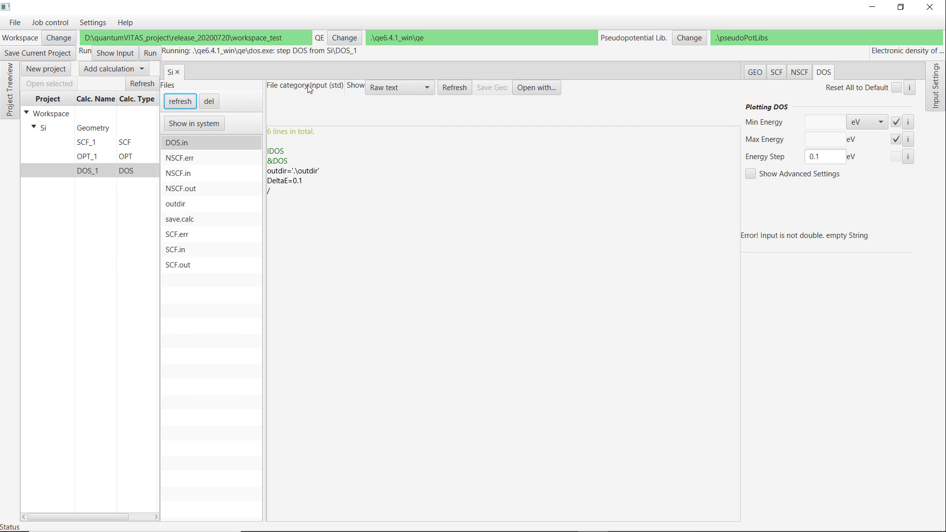
left_click(191, 105)
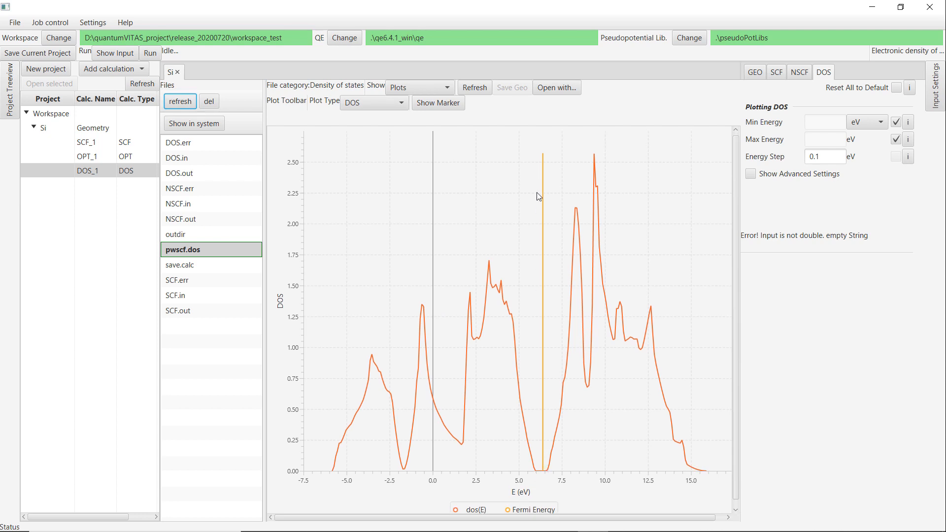
Switch the plot between DOS and Integrated DOS, and toggle the data markers on and off.
left_click(382, 102)
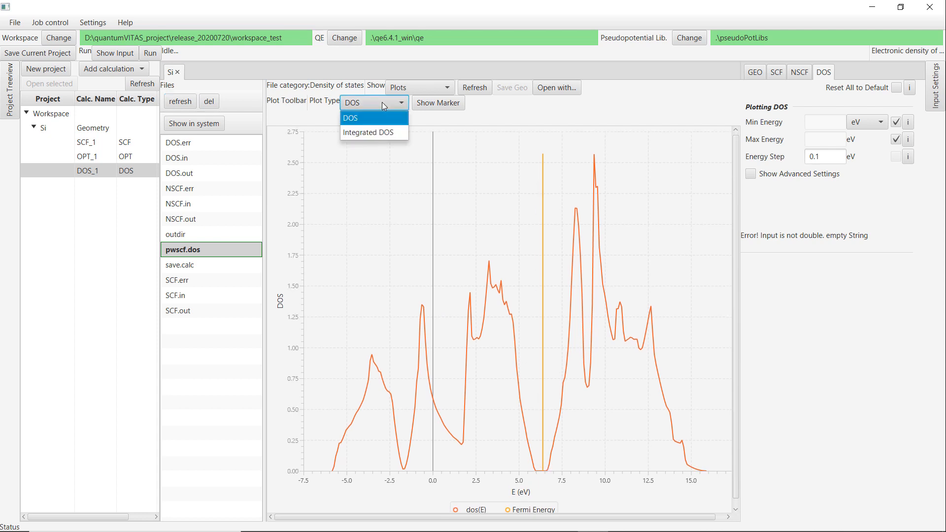
left_click(375, 132)
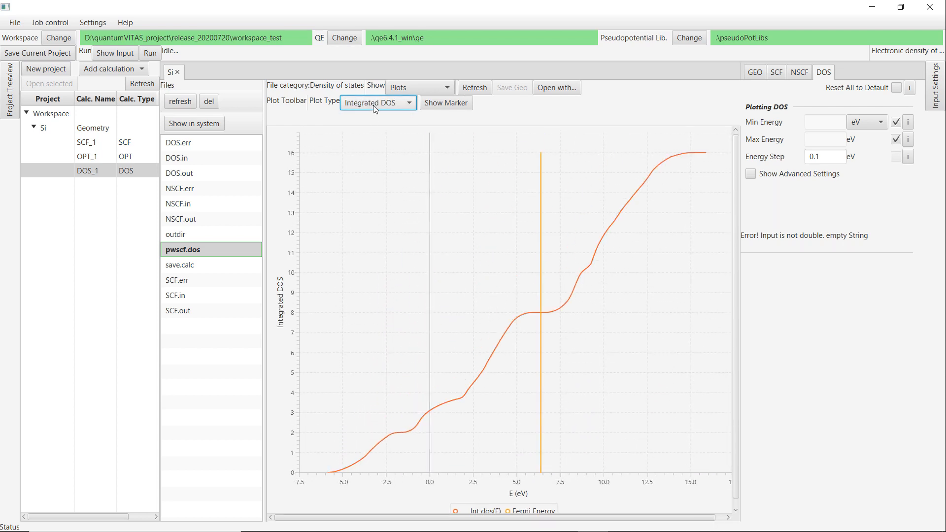
left_click(375, 102)
left_click(373, 116)
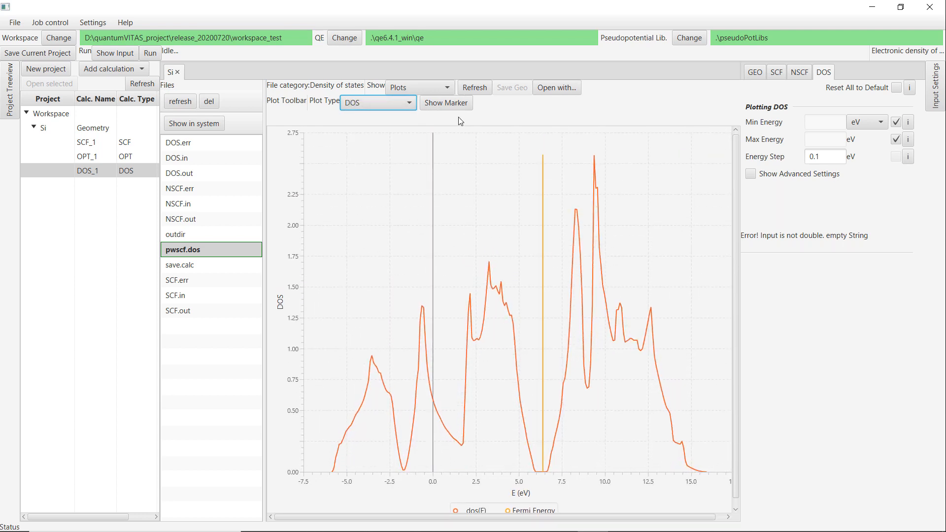
left_click(454, 104)
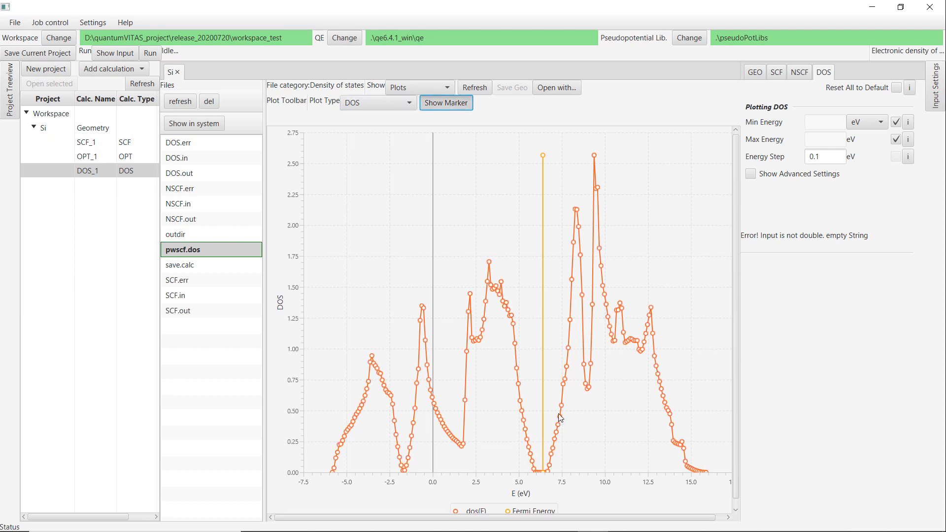
left_click(455, 106)
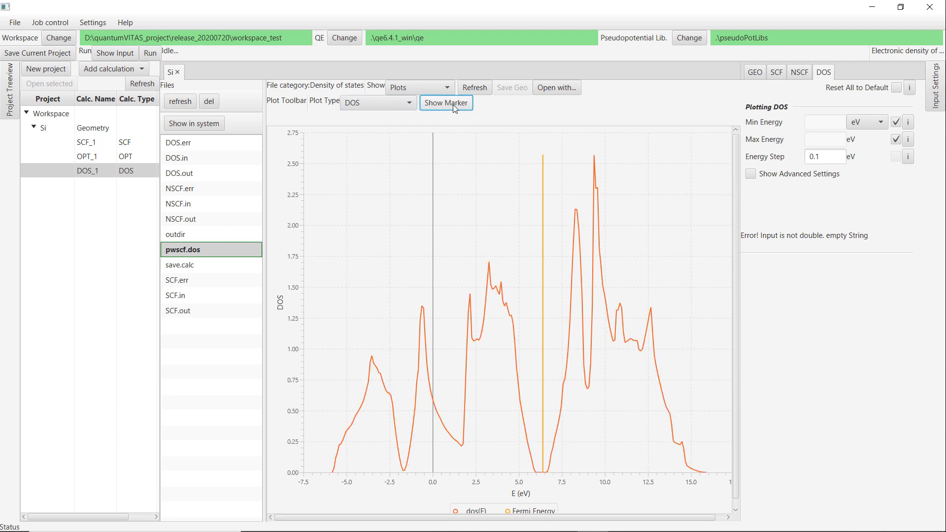
Save the current project.
left_click(51, 58)
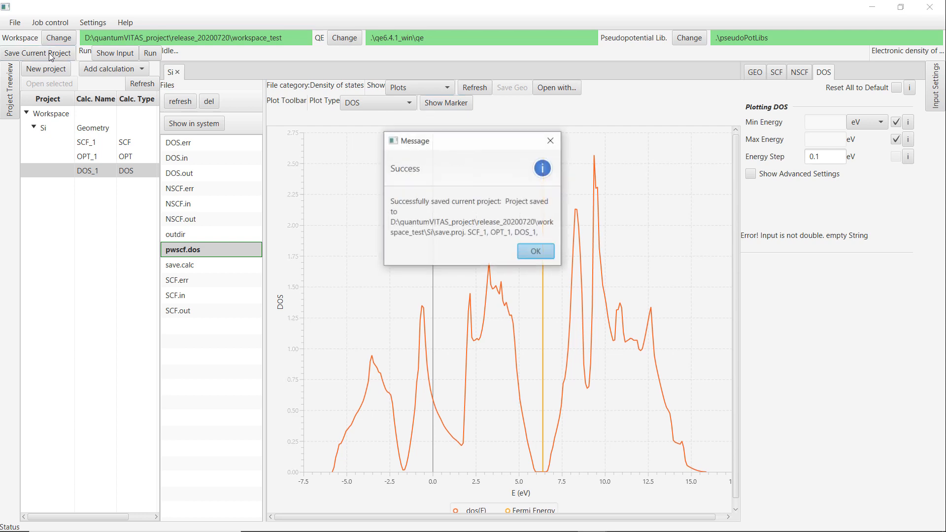
left_click(531, 250)
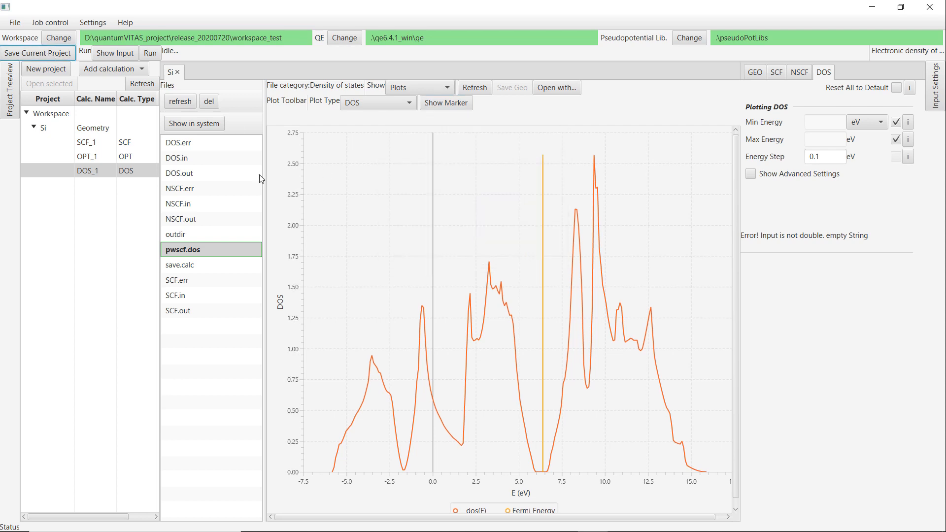
Browse the project's geometry and each calculation in the project tree.
left_click(93, 128)
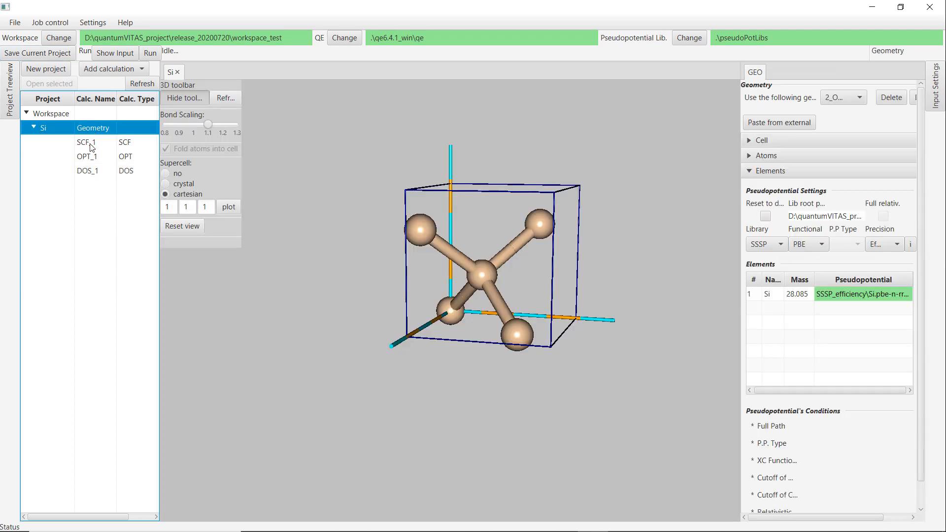
left_click(92, 143)
left_click(90, 156)
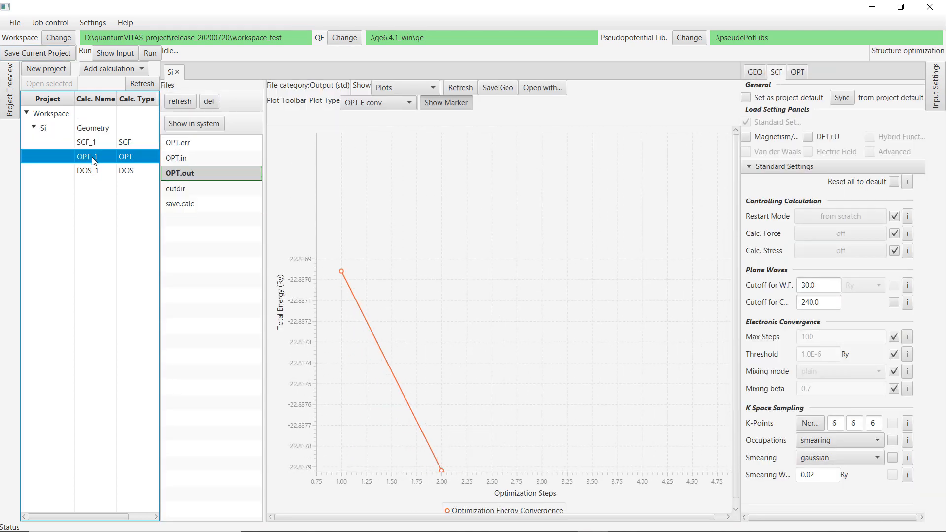
left_click(90, 172)
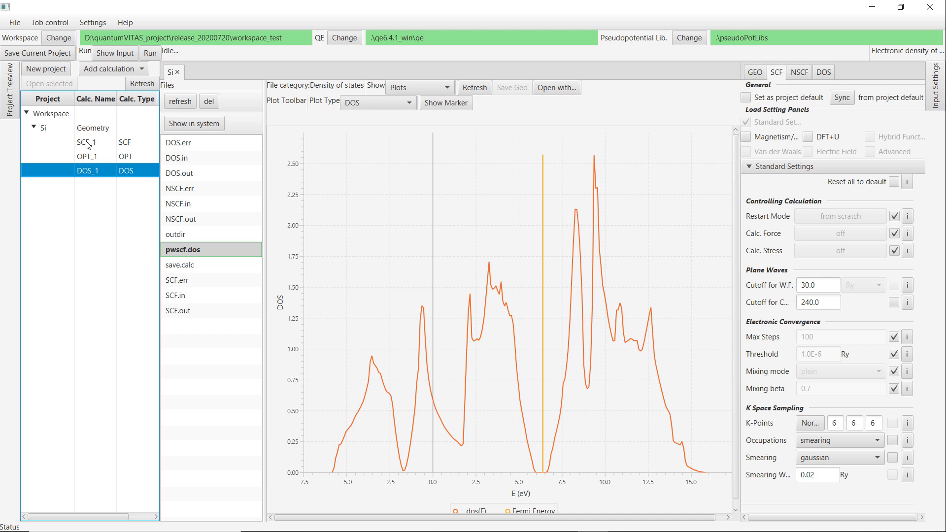
left_click(88, 142)
left_click(87, 156)
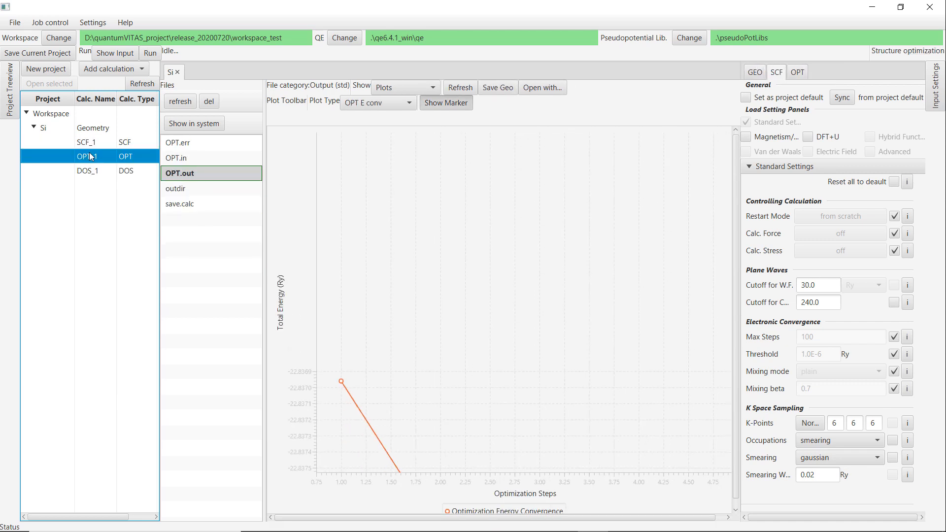
left_click(86, 170)
left_click(93, 133)
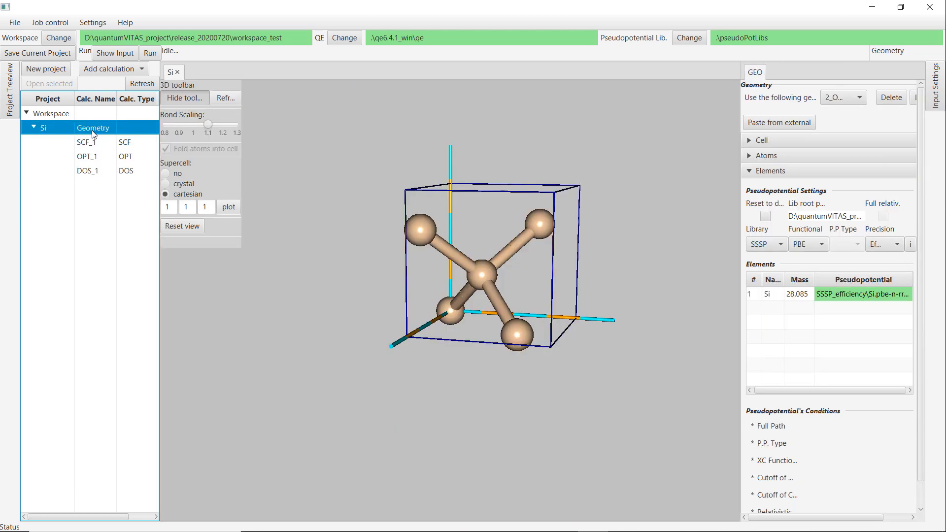
left_click(95, 172)
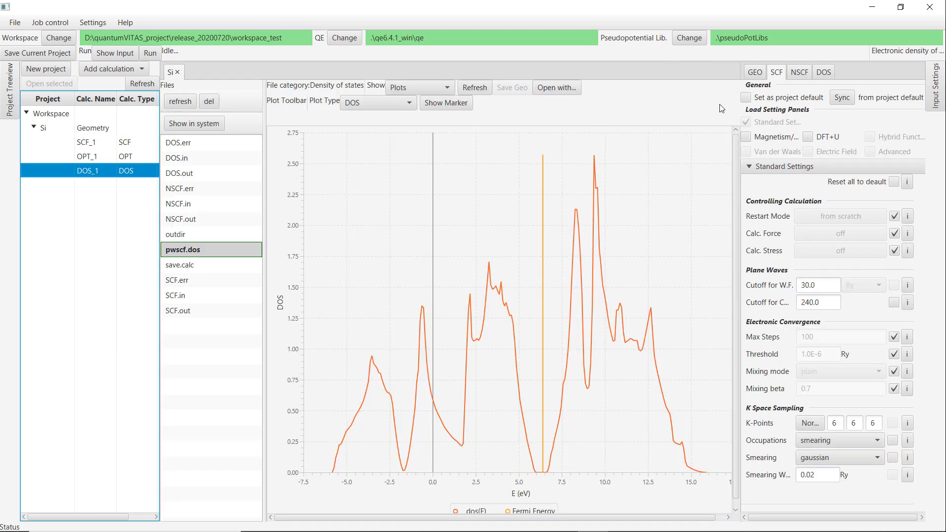
Inspect the DOS_1 geometry settings and the optimized silicon structure in the project tree.
left_click(756, 74)
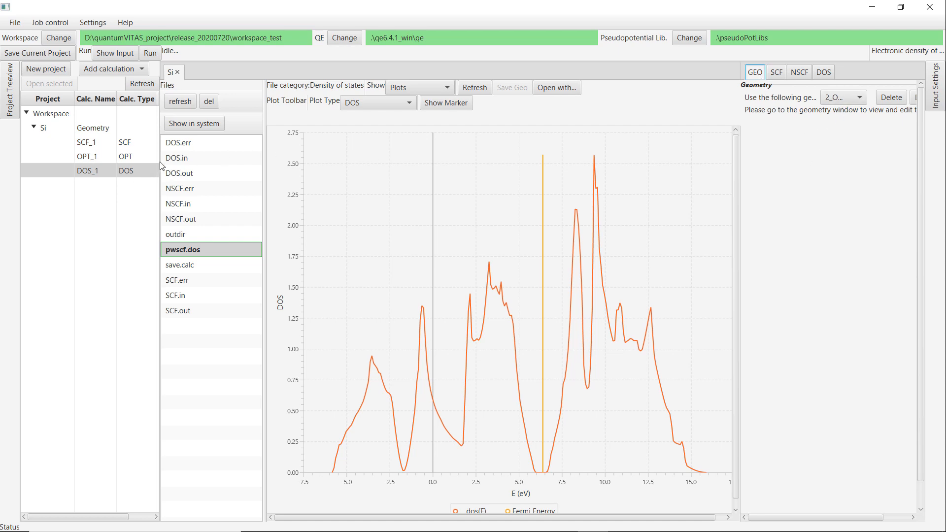
left_click(98, 134)
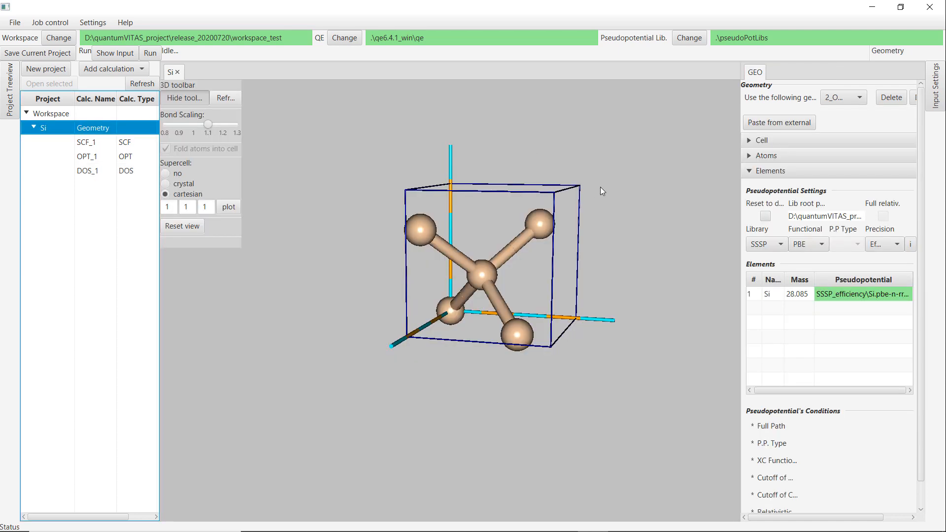
left_click(105, 171)
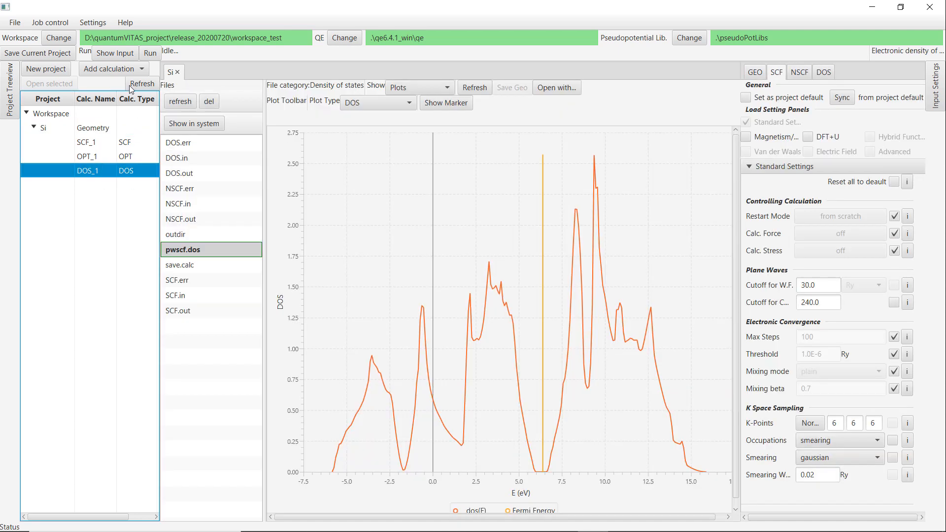
Add a Bands calculation to the Si project and sync its SCF settings from the project default.
left_click(108, 71)
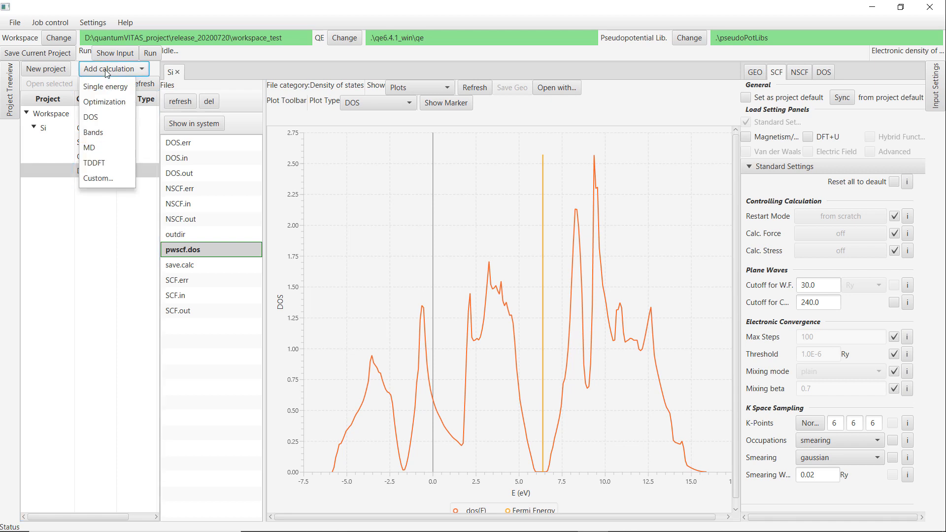
left_click(106, 132)
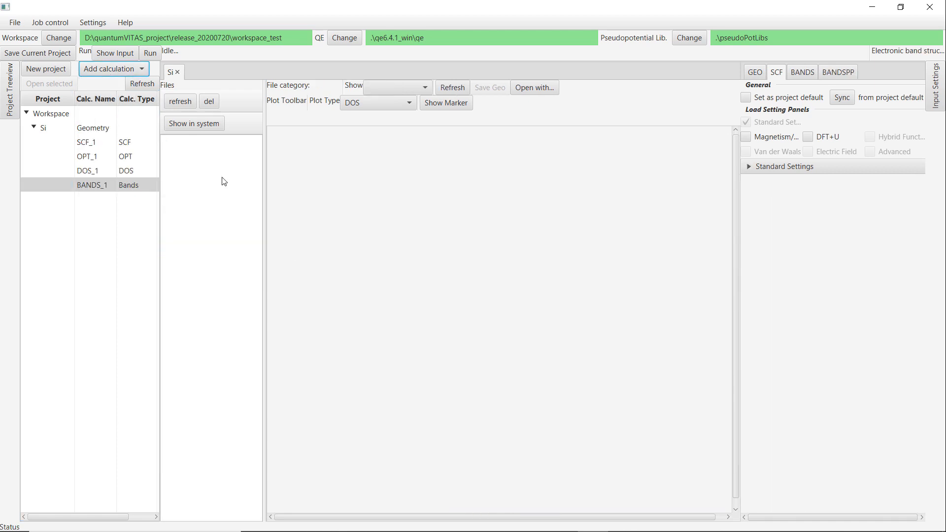
left_click(798, 168)
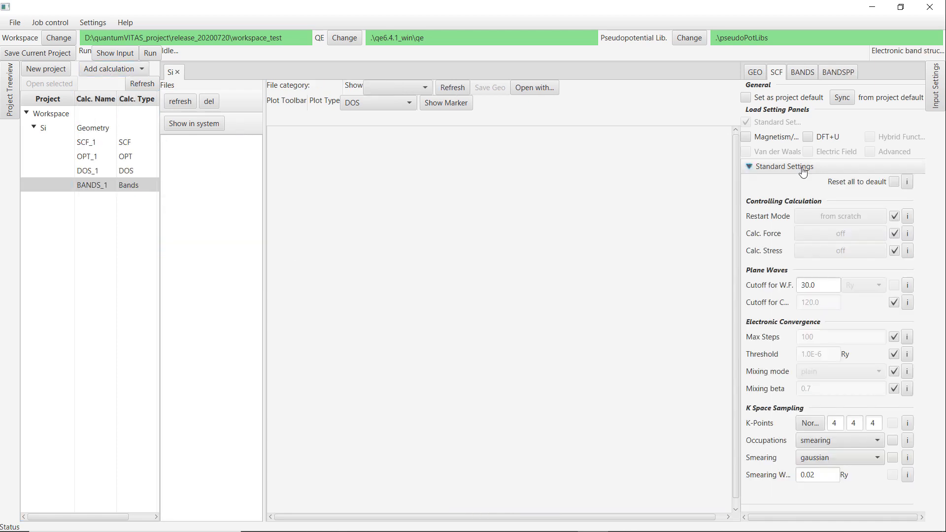
left_click(843, 98)
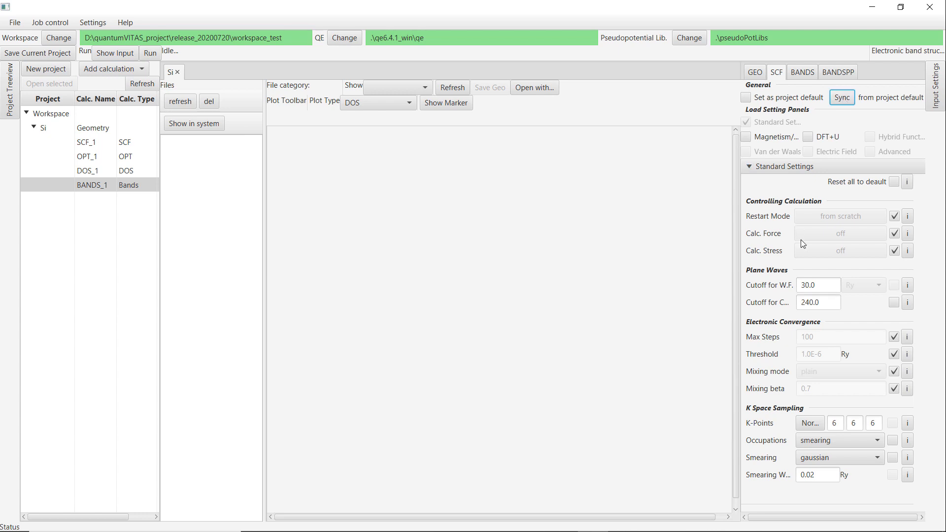
Add the k-path point G at 0.0, 0.0, 0.0 with 20 points, repeating it four times.
left_click(803, 75)
left_click(762, 171)
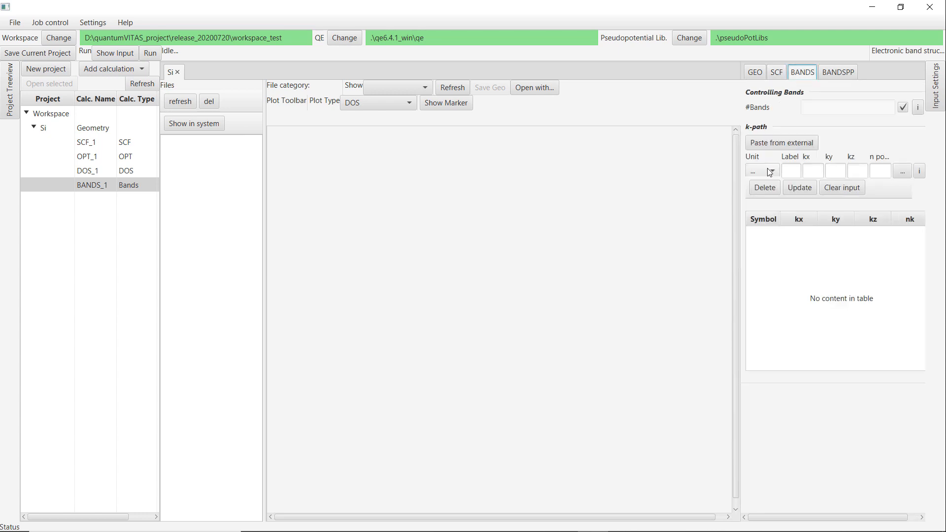
left_click(762, 201)
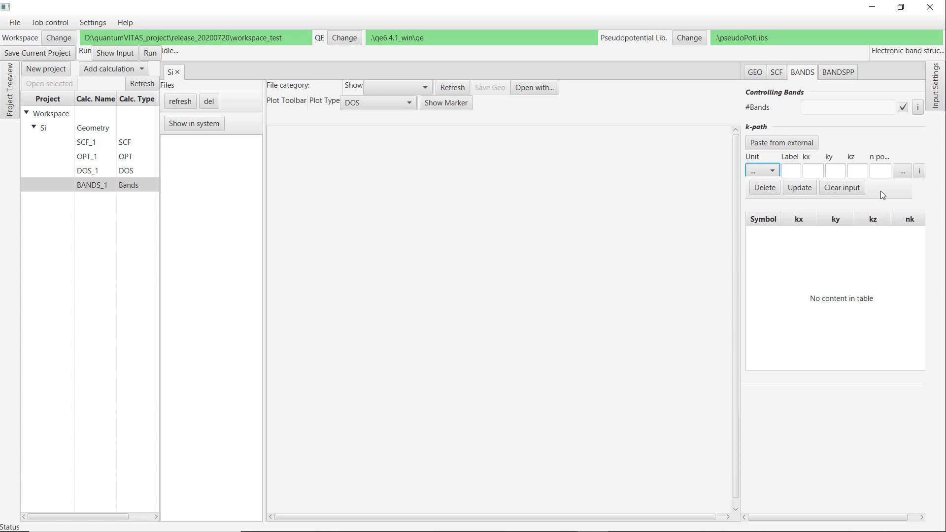
left_click(905, 182)
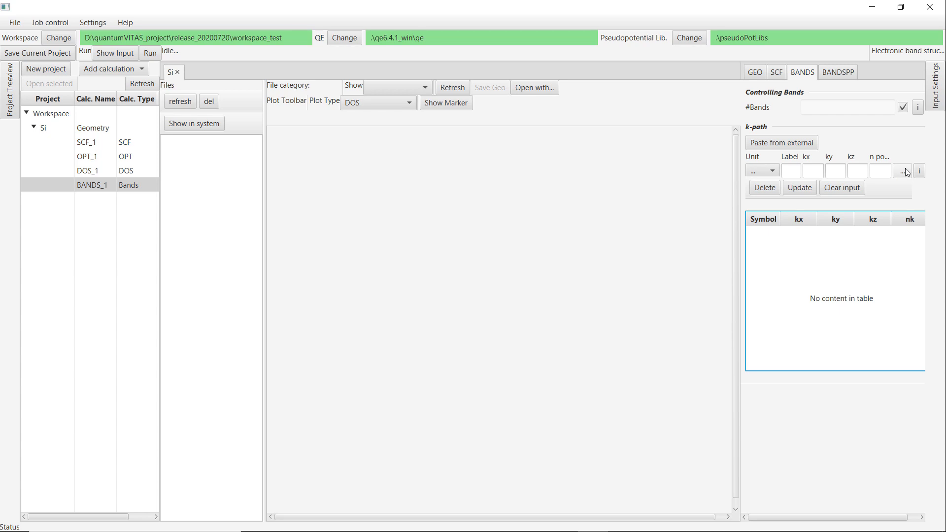
left_click(794, 169)
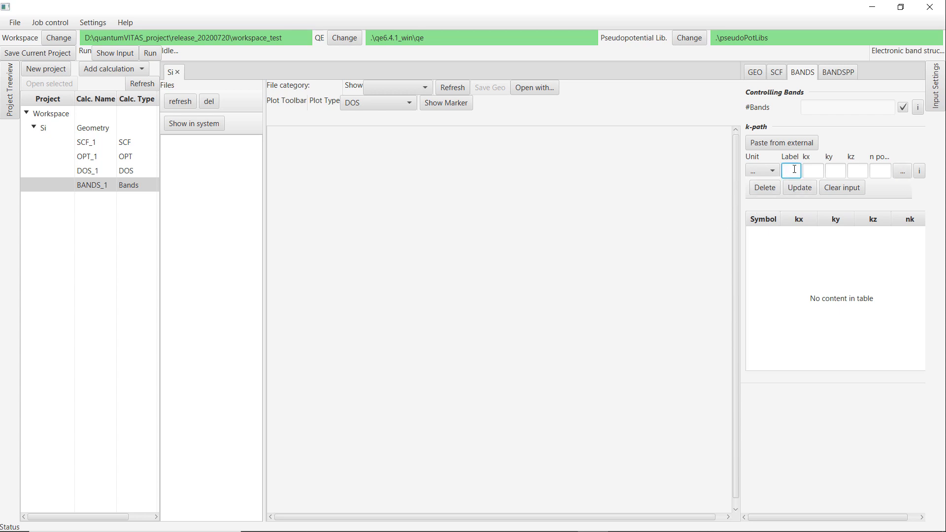
type("G")
left_click_drag(789, 166, 801, 166)
left_click(813, 172)
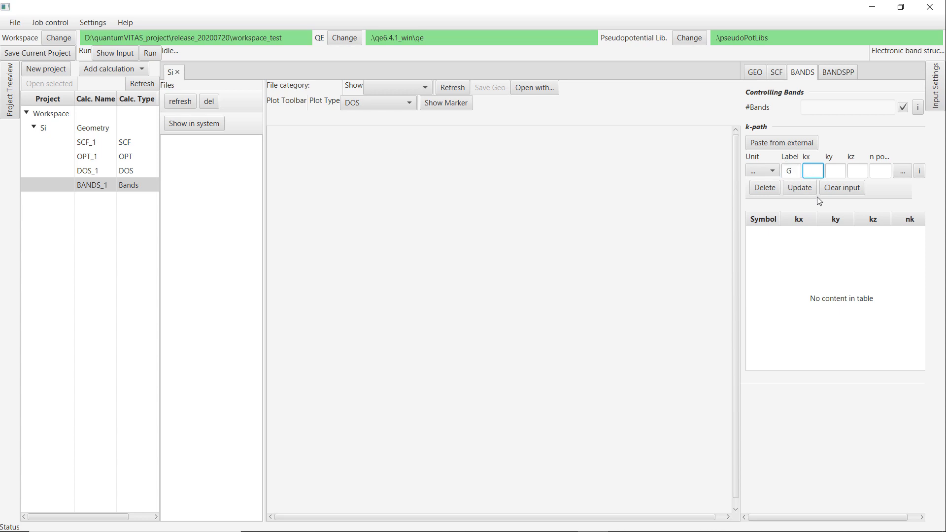
type("0")
left_click(826, 168)
type("0")
left_click(854, 170)
left_click(880, 172)
type("20")
left_click(905, 170)
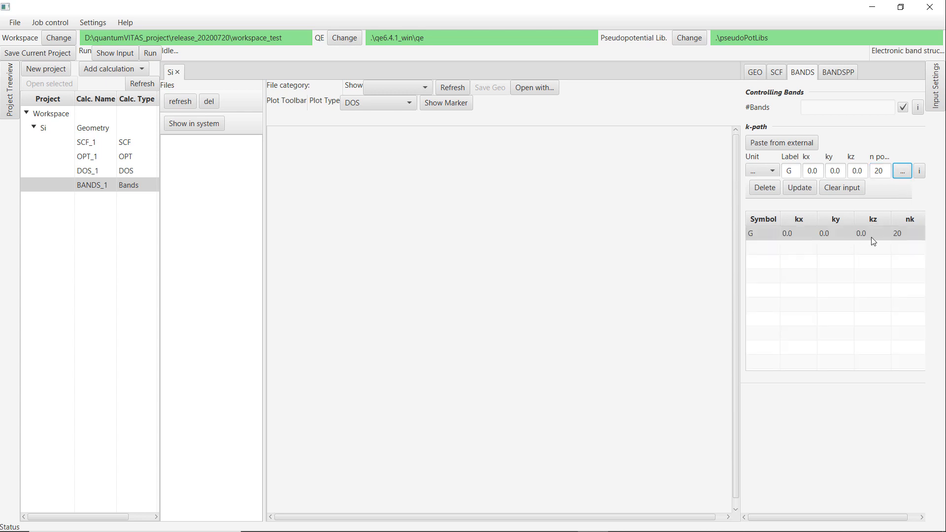
left_click(904, 172)
left_click(904, 171)
left_click(905, 173)
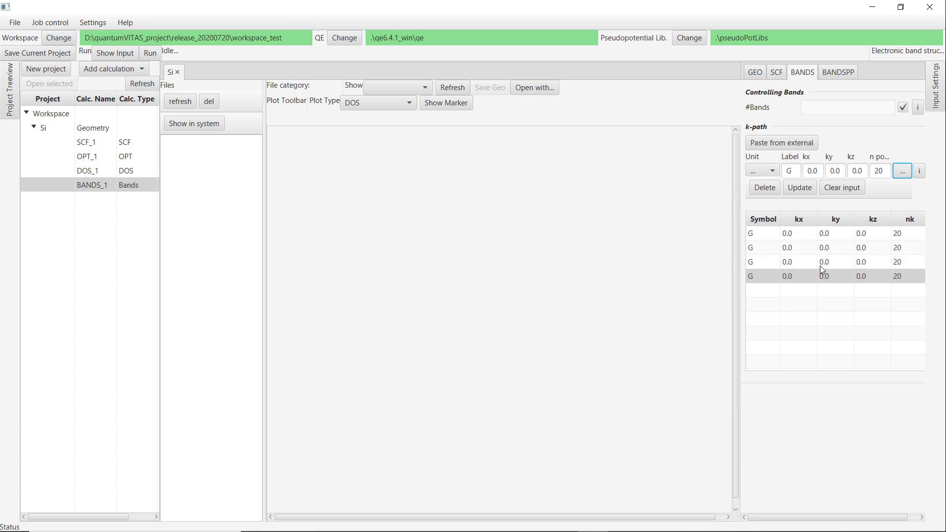
Change the second k-path point to label X with kx 0.1.
left_click(822, 246)
left_click_drag(794, 172, 774, 171)
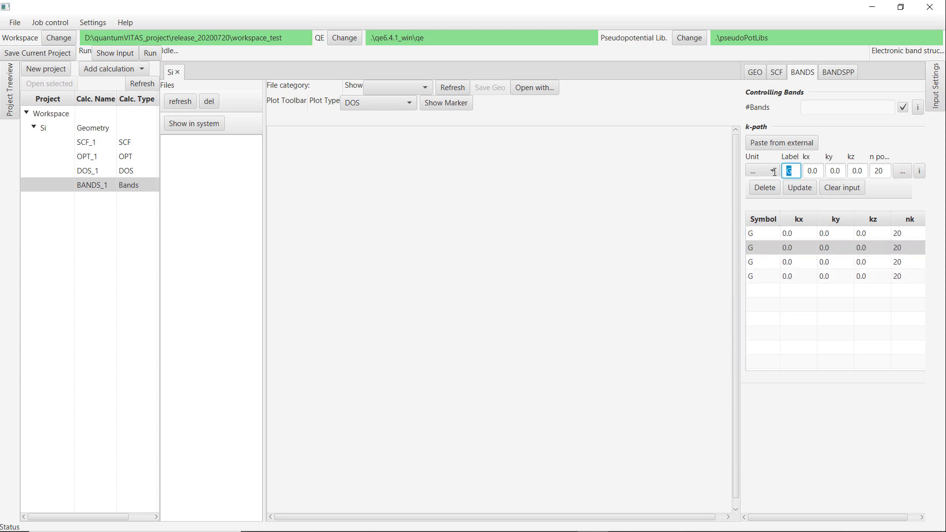
left_click(804, 266)
left_click(806, 248)
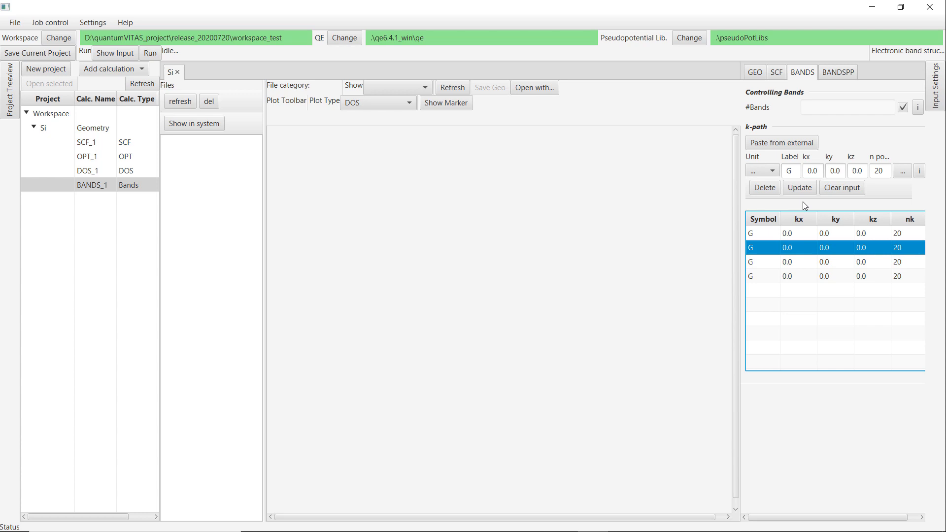
double_click(791, 172)
type("X")
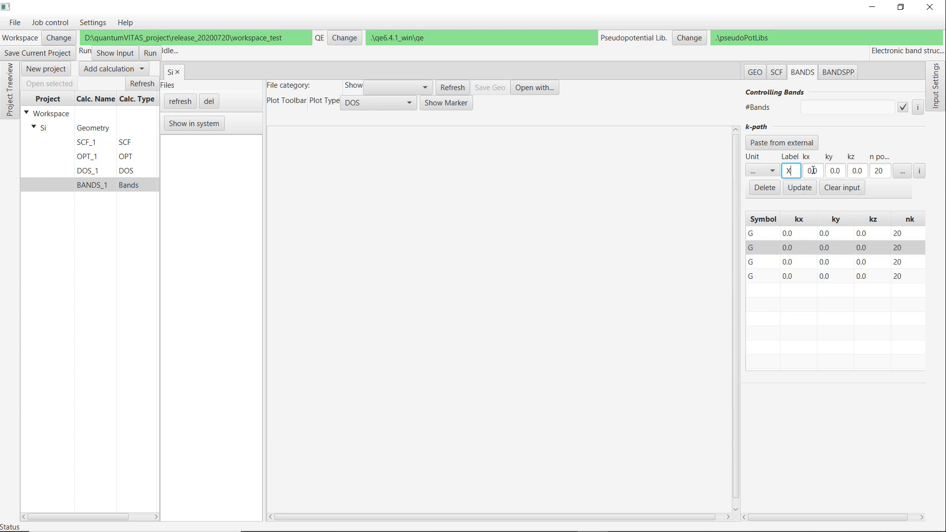
key("Tab")
type("0.1")
left_click(799, 188)
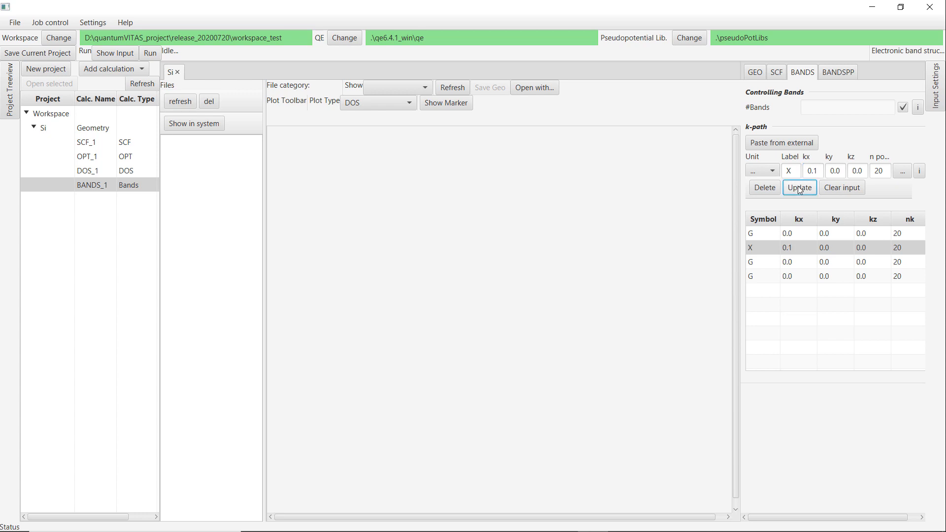
Delete the extra k-path points, keeping only the first G point.
left_click(764, 188)
left_click(767, 187)
left_click(766, 187)
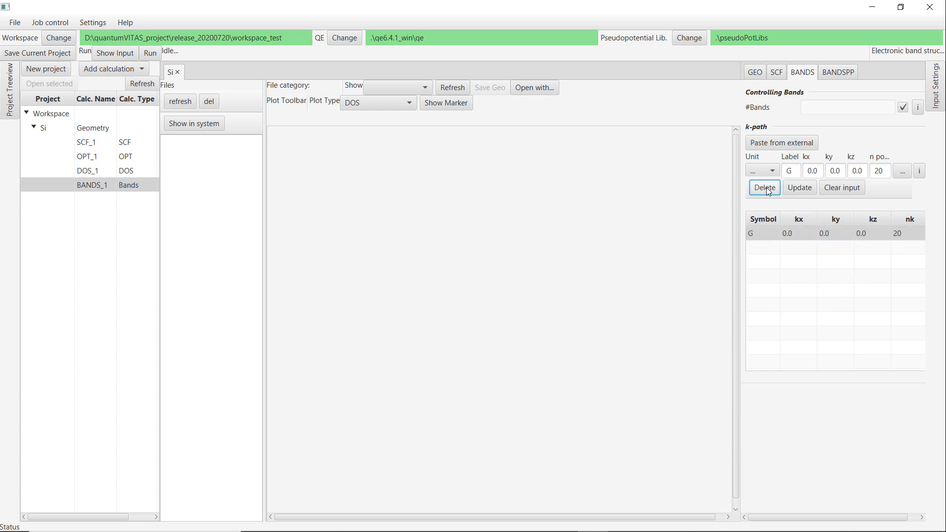
left_click(549, 363)
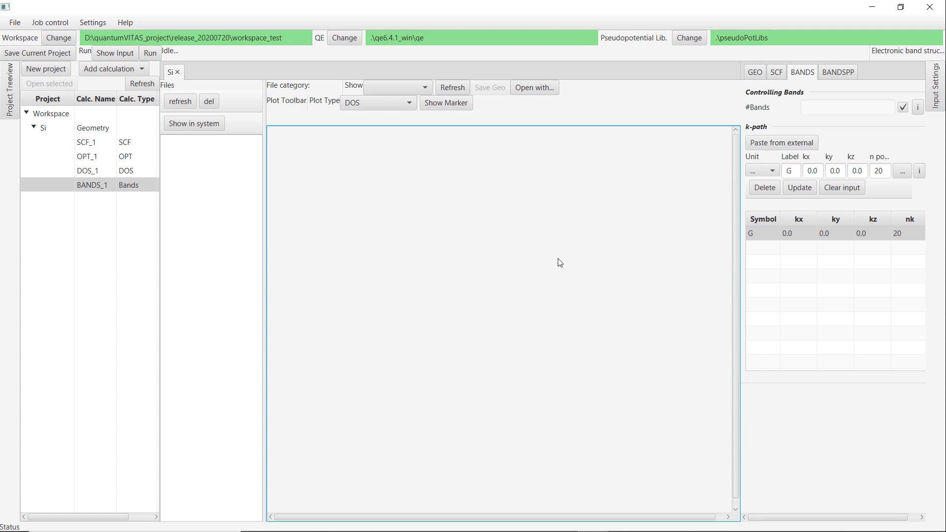
Switch to the browser, open 7_Si_bandStructure/si.2_bands.in in the tutorial repository and copy its K_POINTS block.
key("alt+Tab")
mouse_move(297, 67)
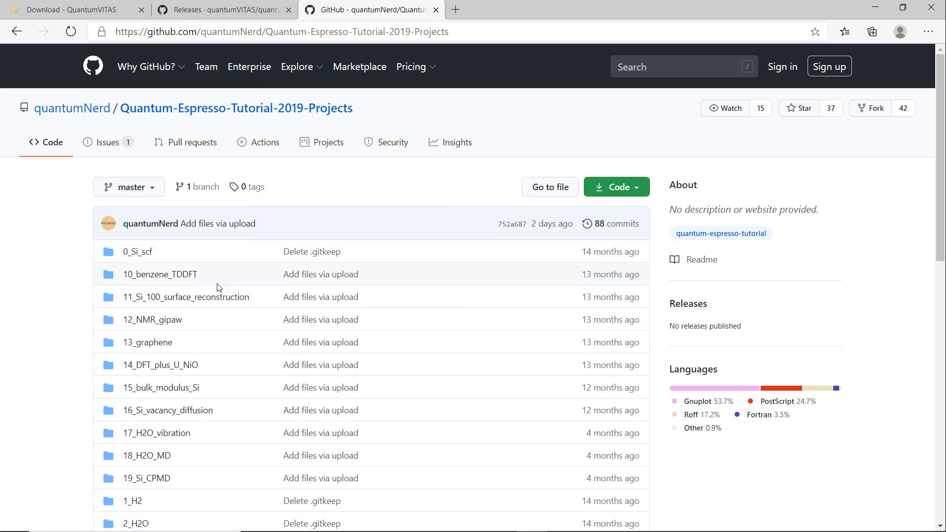
scroll(232, 276, "down", 5)
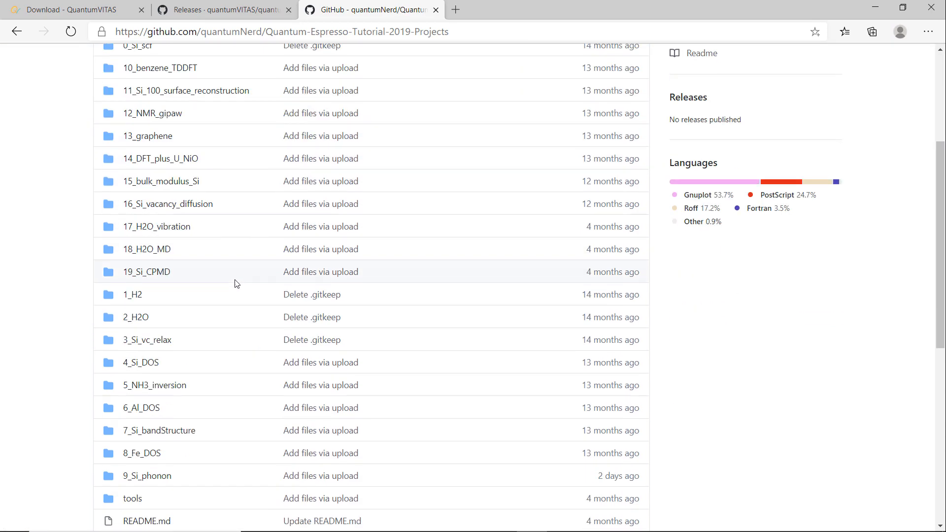
scroll(237, 281, "up", 2)
scroll(251, 324, "down", 2)
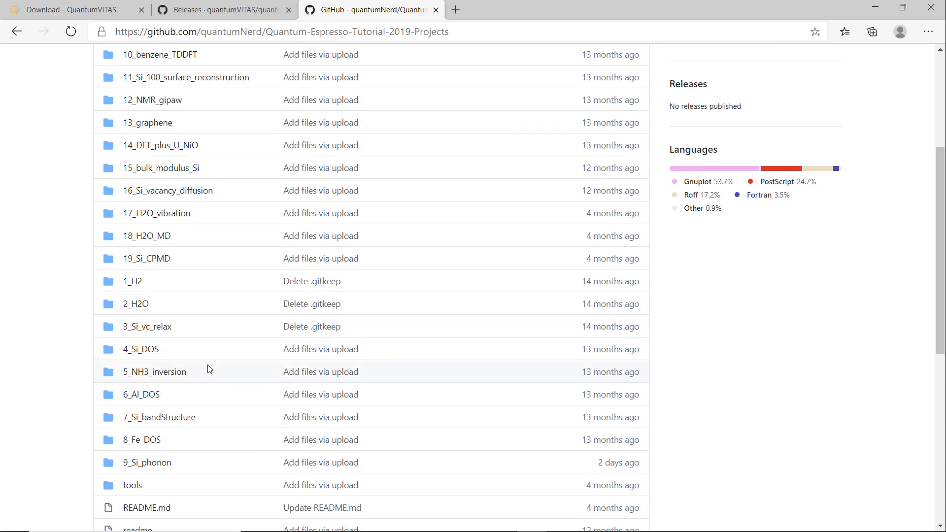
left_click(158, 417)
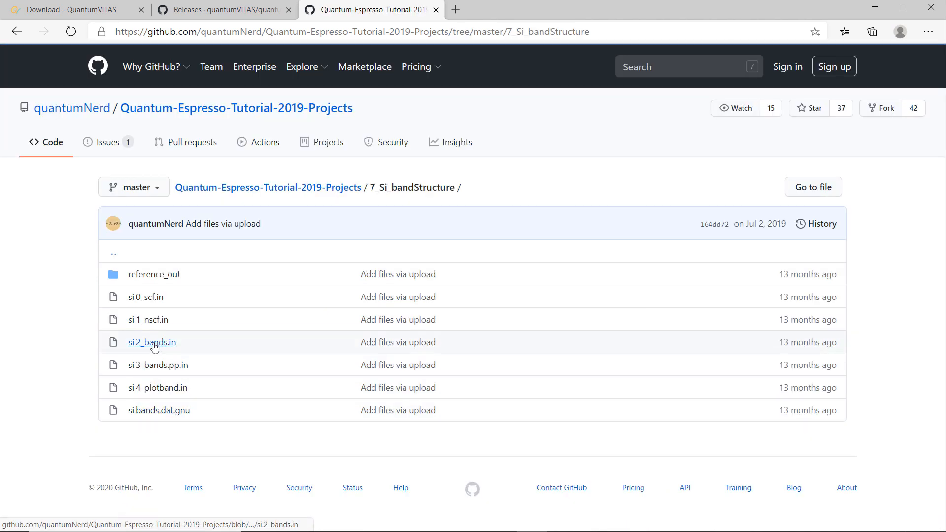
left_click(159, 339)
scroll(270, 370, "down", 2)
left_click_drag(268, 431, 131, 364)
key("ctrl+c")
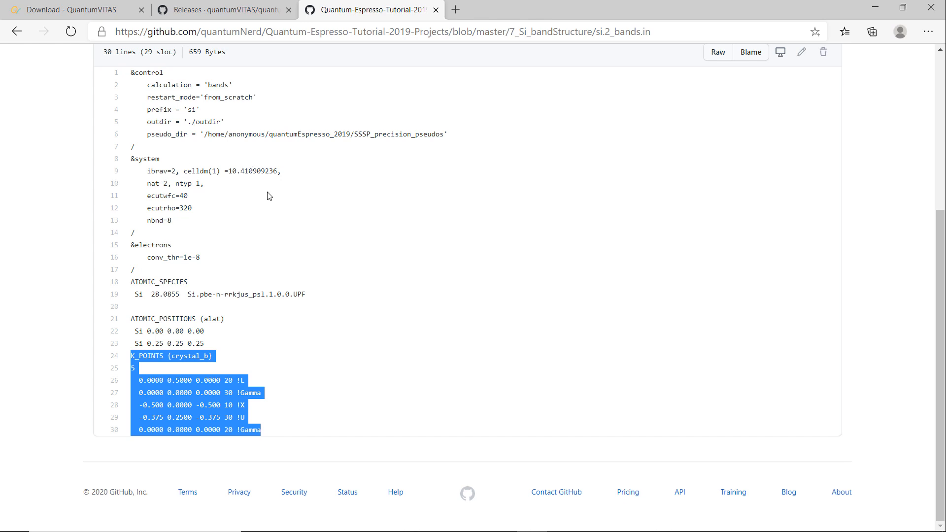
Paste the copied K_POINTS block as the band k-path from external input and apply it.
left_click(875, 7)
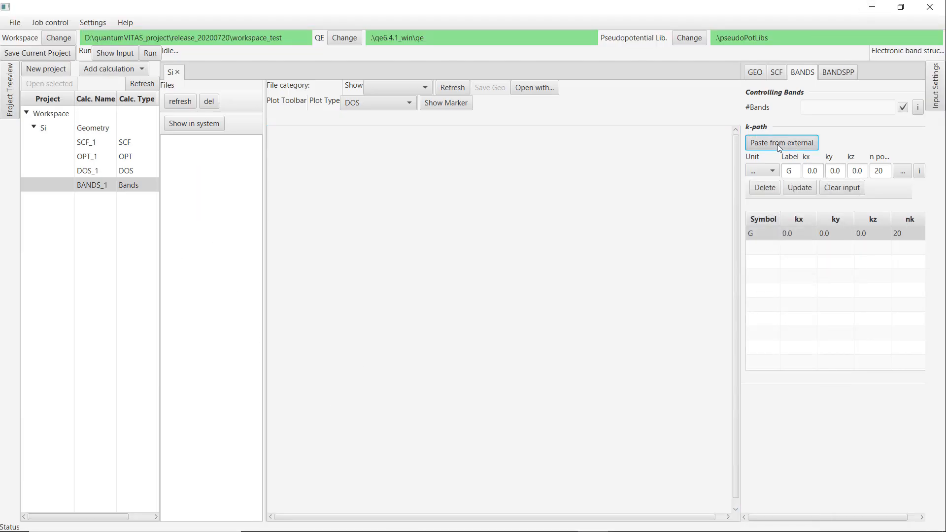
left_click(779, 143)
left_click(487, 217)
key("ctrl+v")
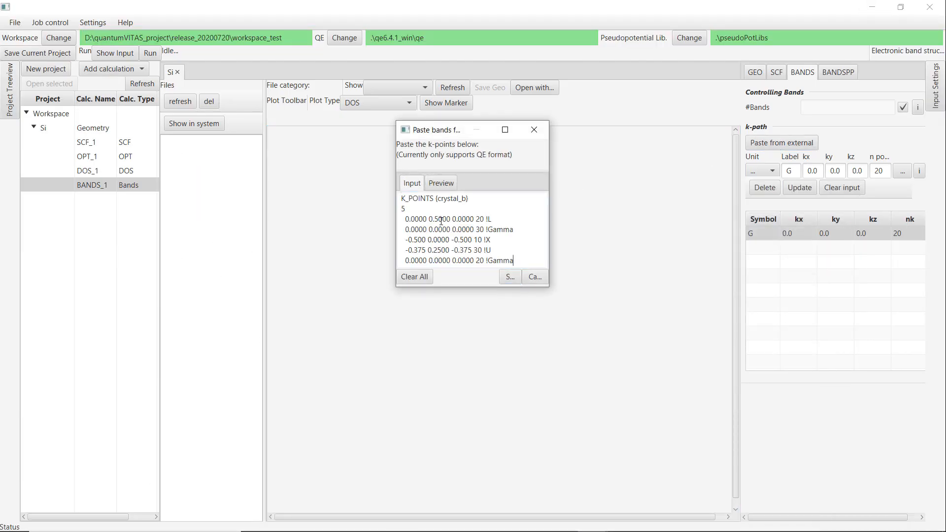
left_click(439, 187)
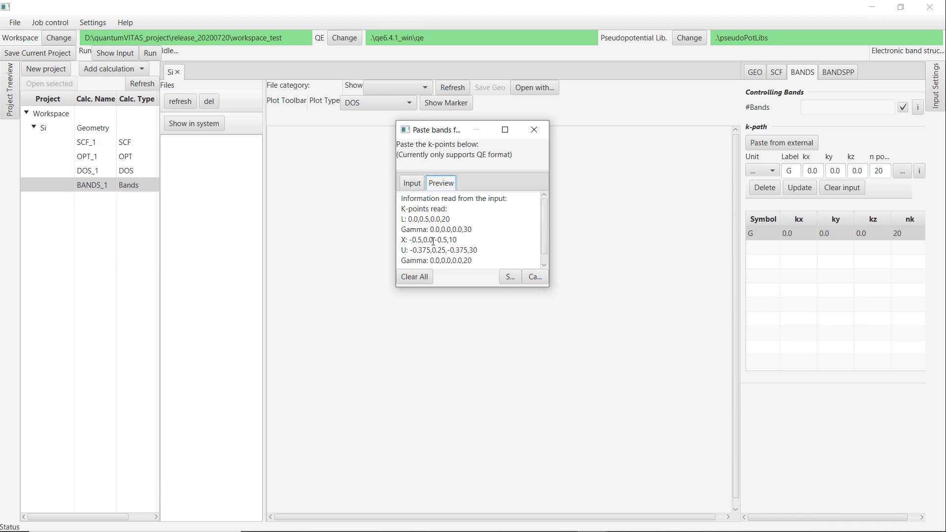
scroll(450, 224, "down", 1)
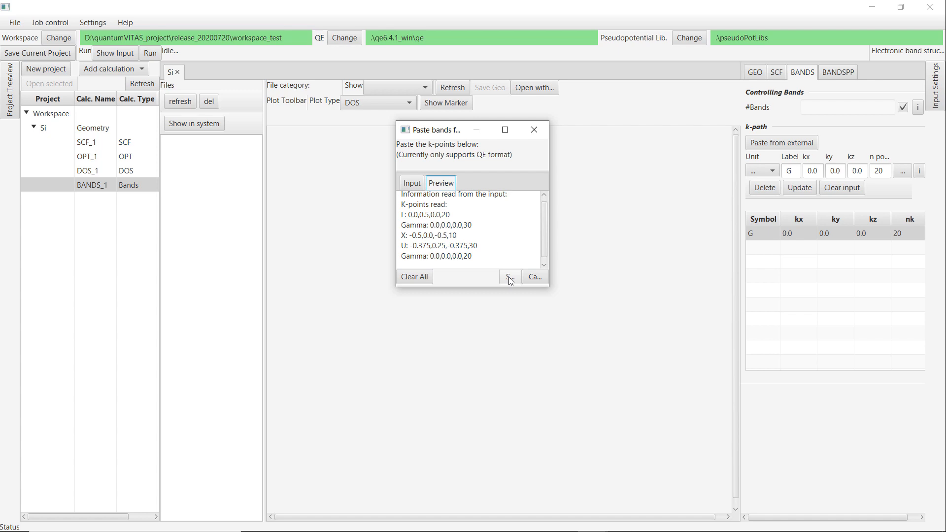
left_click(510, 277)
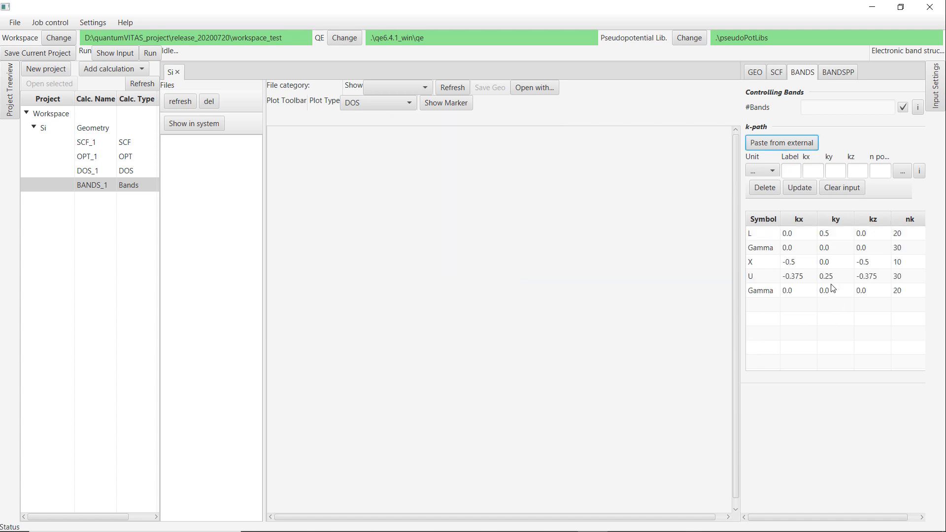
Run the three-step bands job and refresh the BANDS_1 file list to display the band structure.
left_click(150, 54)
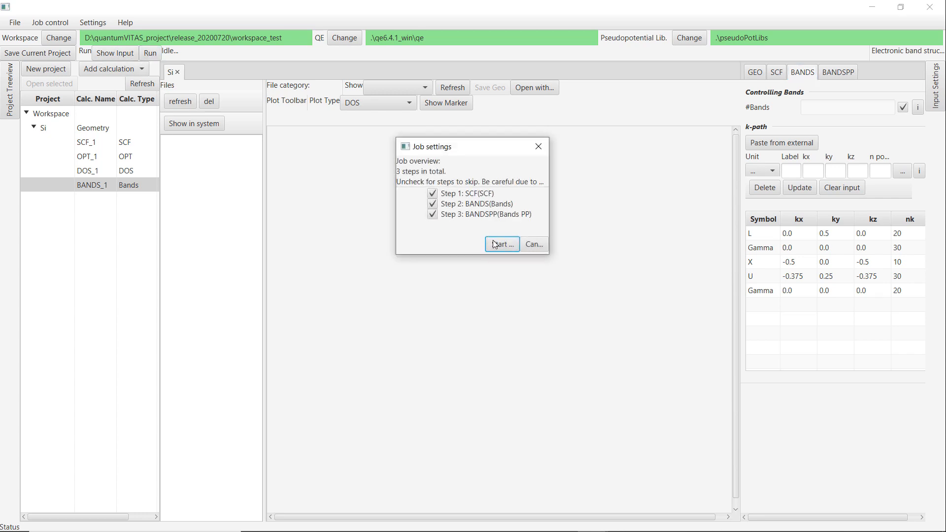
left_click(498, 244)
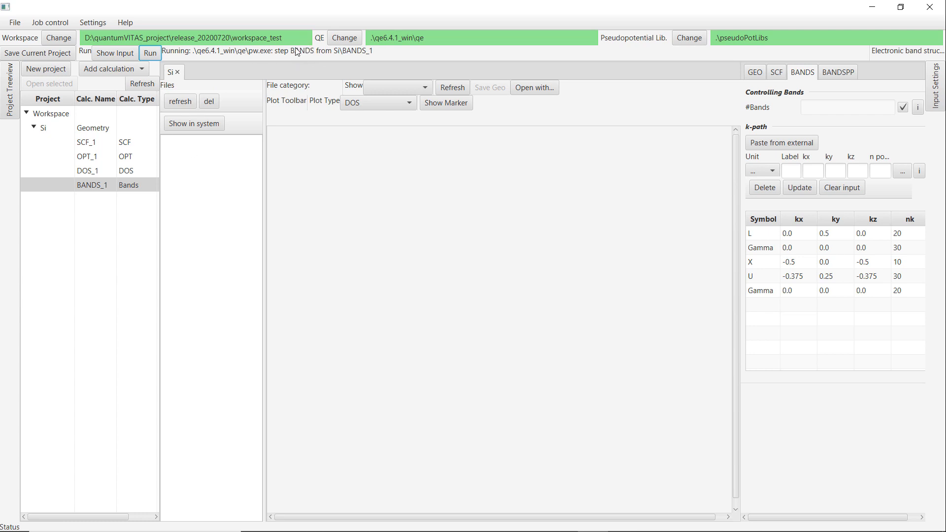
left_click(180, 102)
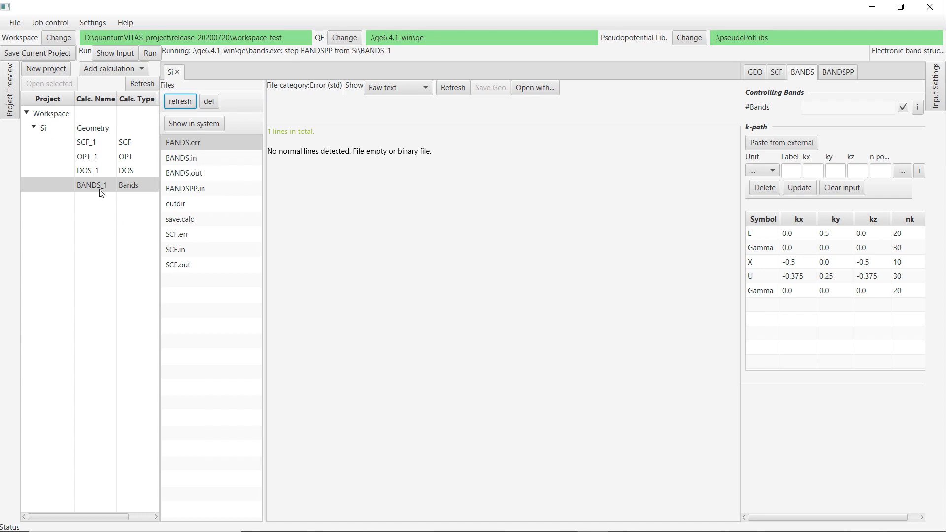
left_click(179, 101)
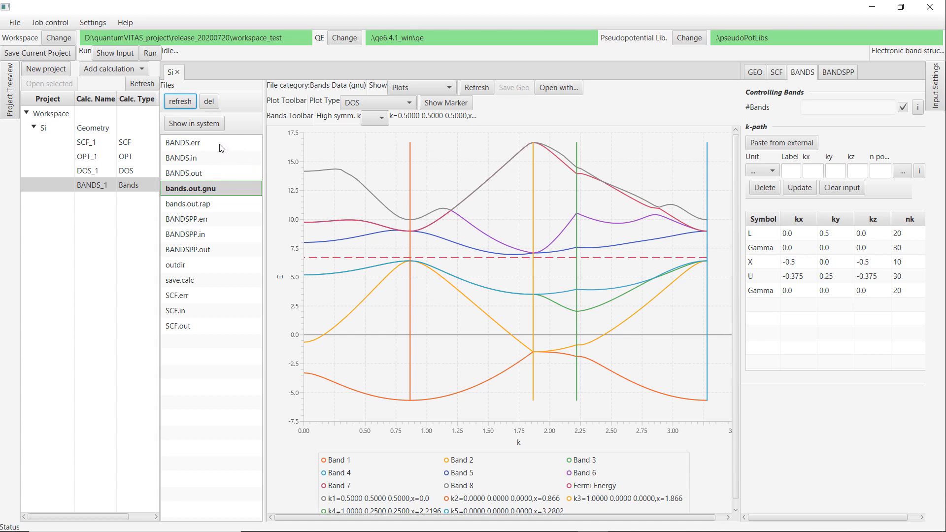
Open the BANDS_1 calculation folder in the system file browser and look through the project's calculation folders.
left_click(199, 127)
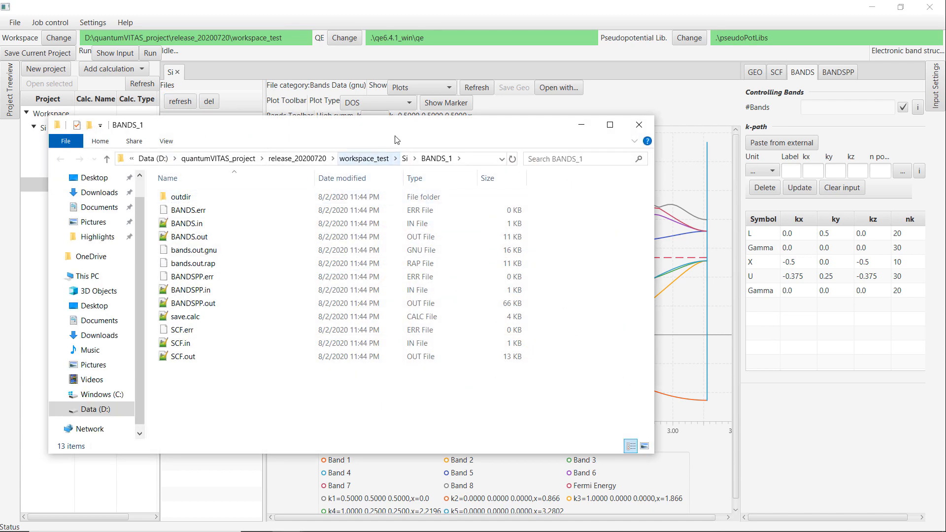
left_click_drag(398, 130, 593, 152)
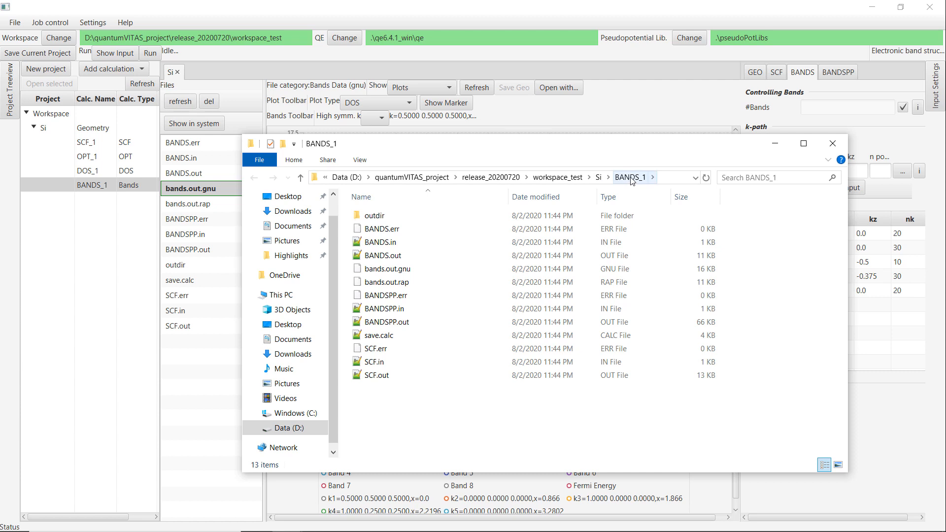
left_click(598, 178)
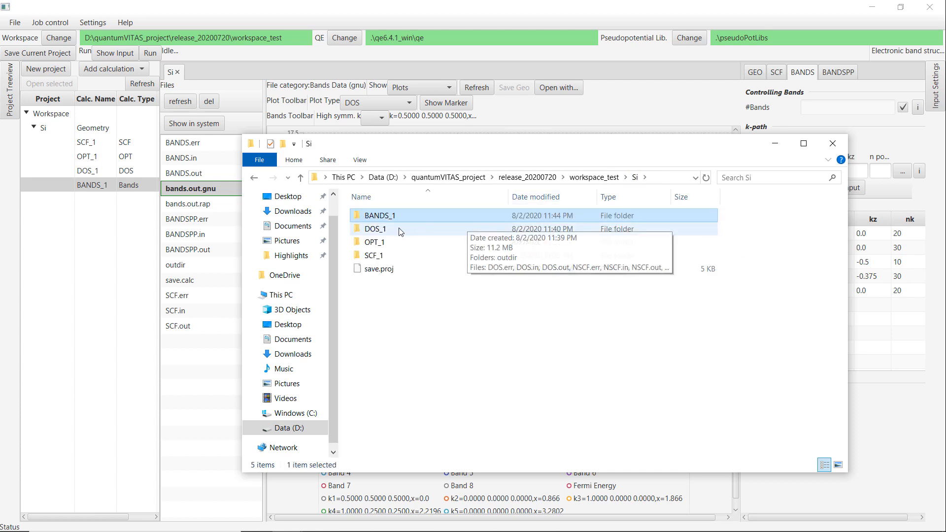
left_click(373, 255)
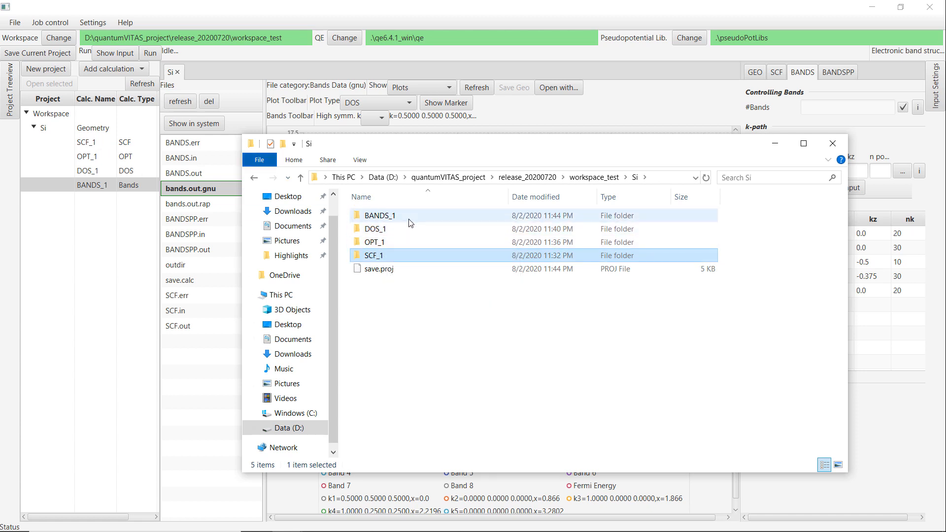
double_click(380, 216)
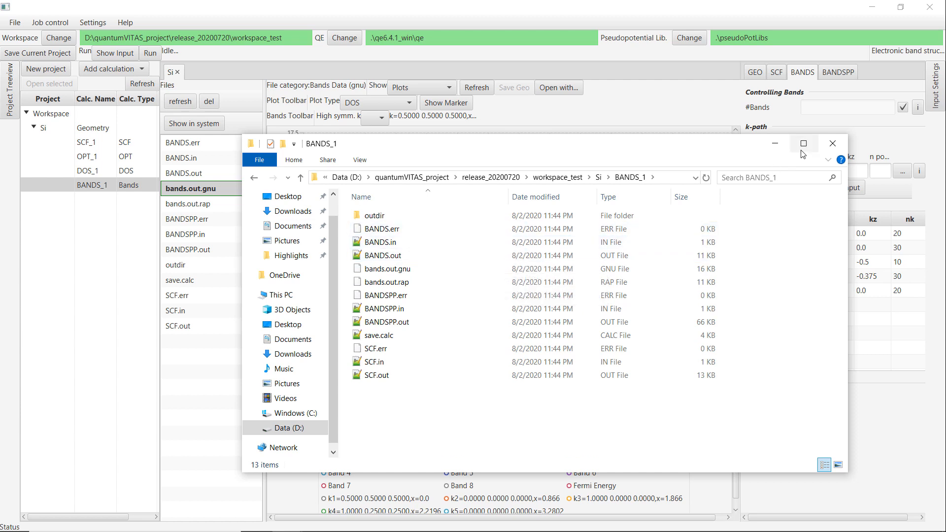
left_click(833, 144)
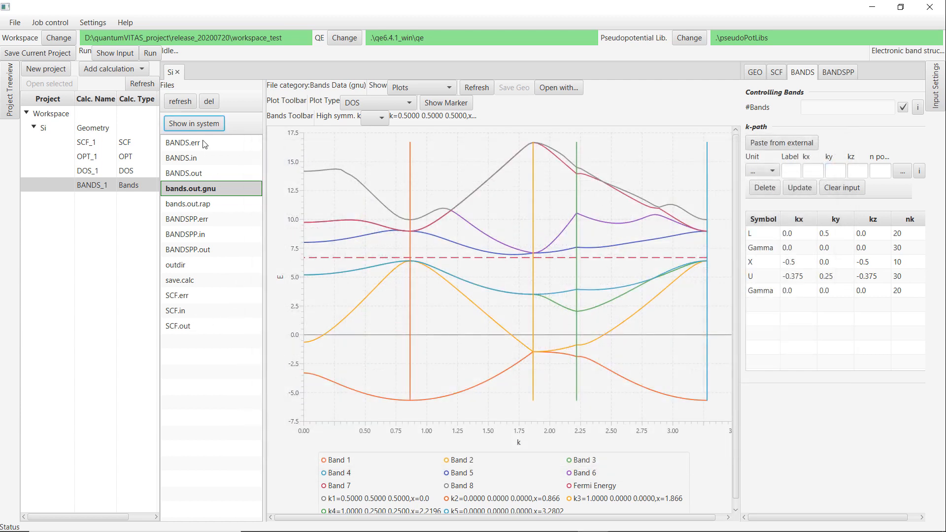
Inspect SCF.out in the BANDS_1 file list, then select BANDS.err and delete it.
left_click(193, 328)
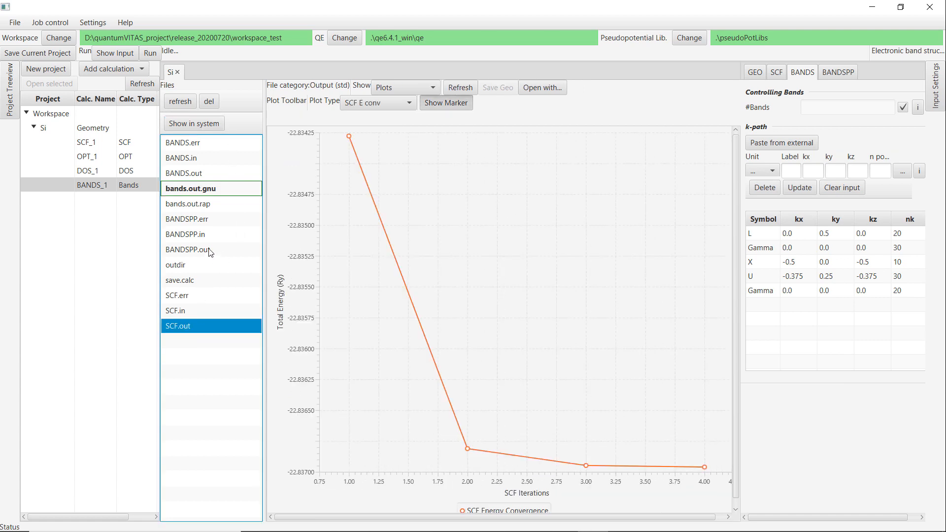
left_click(207, 144)
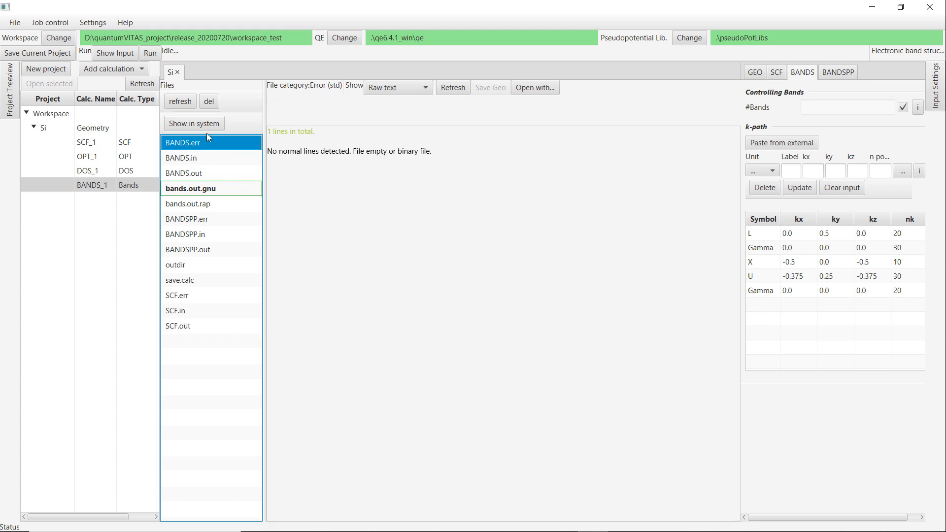
left_click(209, 102)
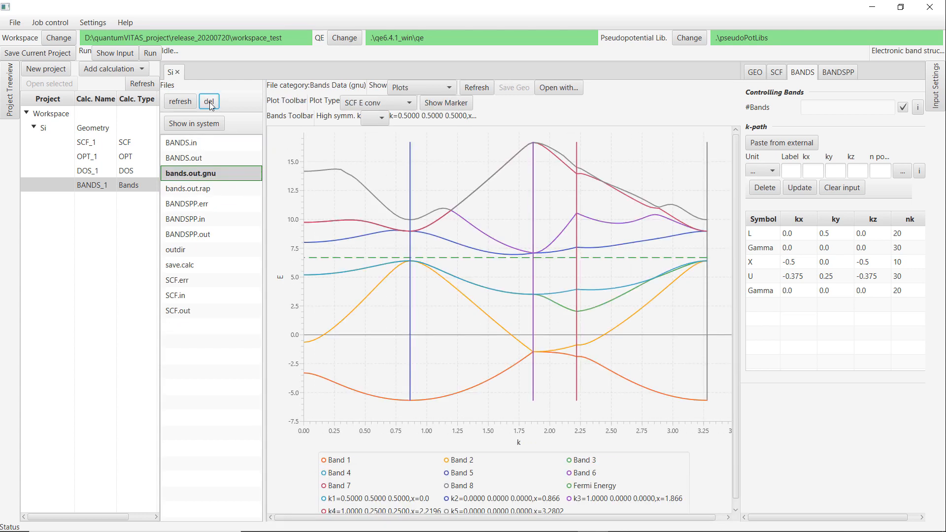
Add a new DOS calculation to the Si project and set its NSCF k-point grid to 10 × 10 × 10.
left_click(111, 74)
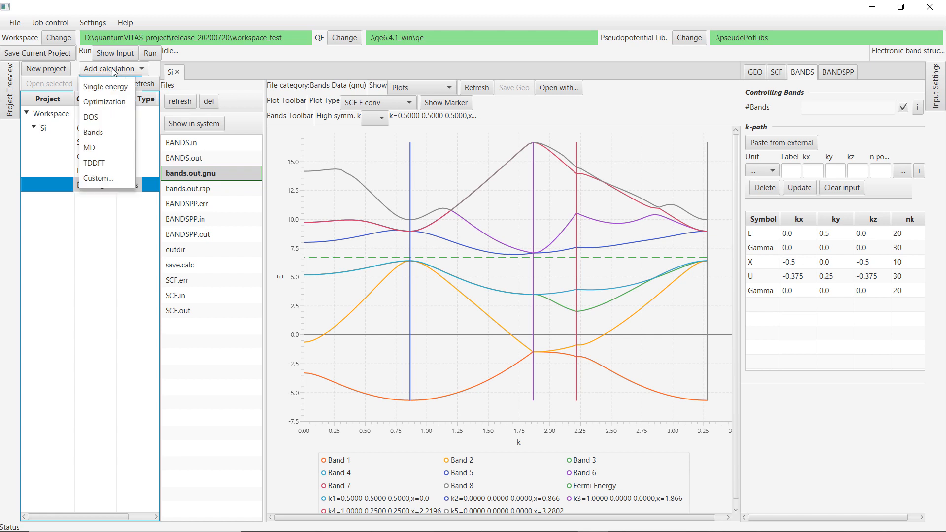
left_click(102, 116)
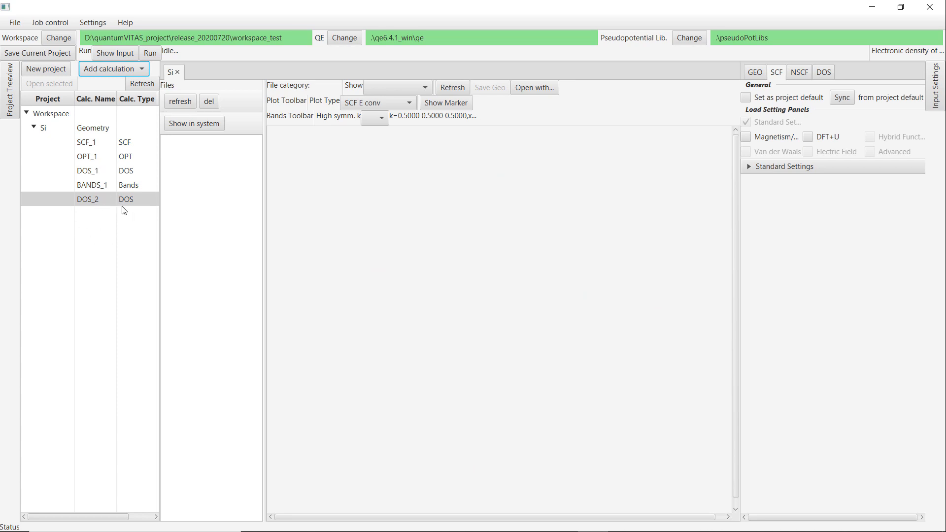
left_click(799, 72)
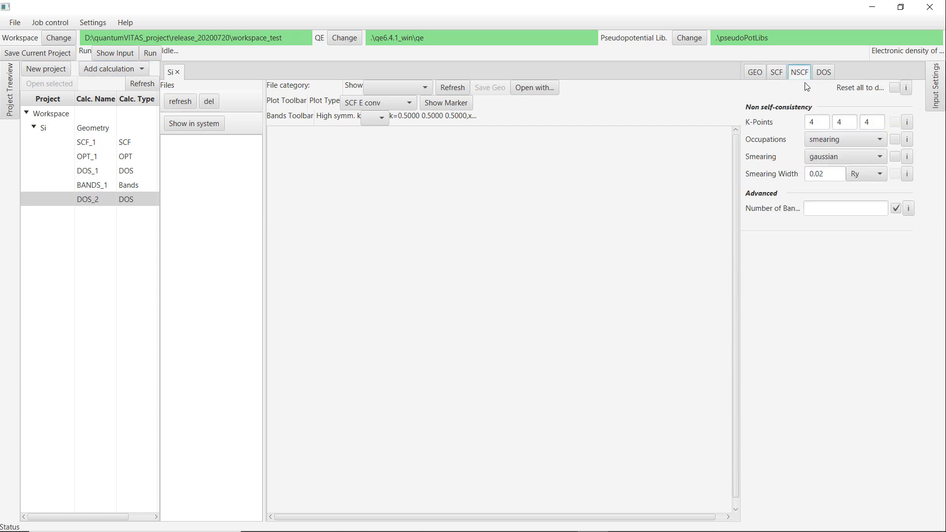
left_click(821, 120)
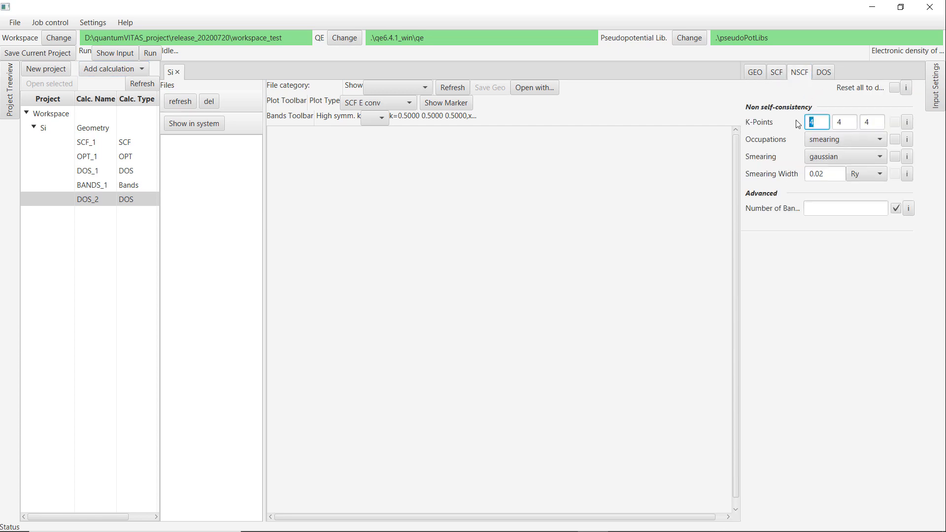
left_click(840, 123)
type("10")
left_click(867, 124)
type("10")
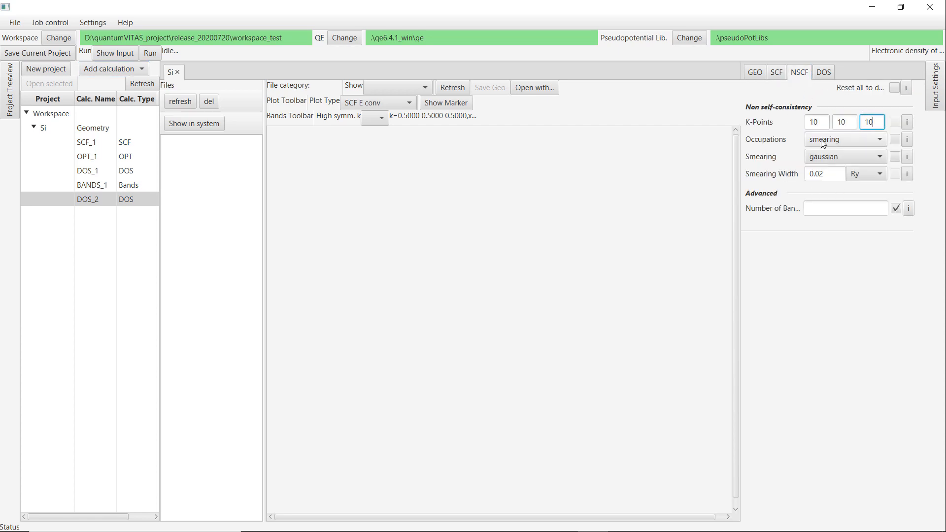
Run the new DOS_2 calculation and refresh its file list to display the density of states.
left_click(823, 73)
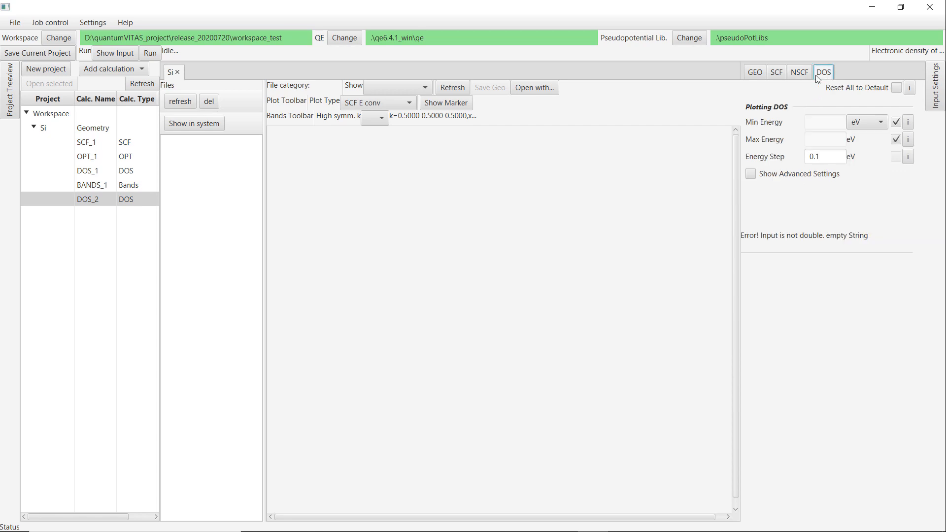
left_click(803, 74)
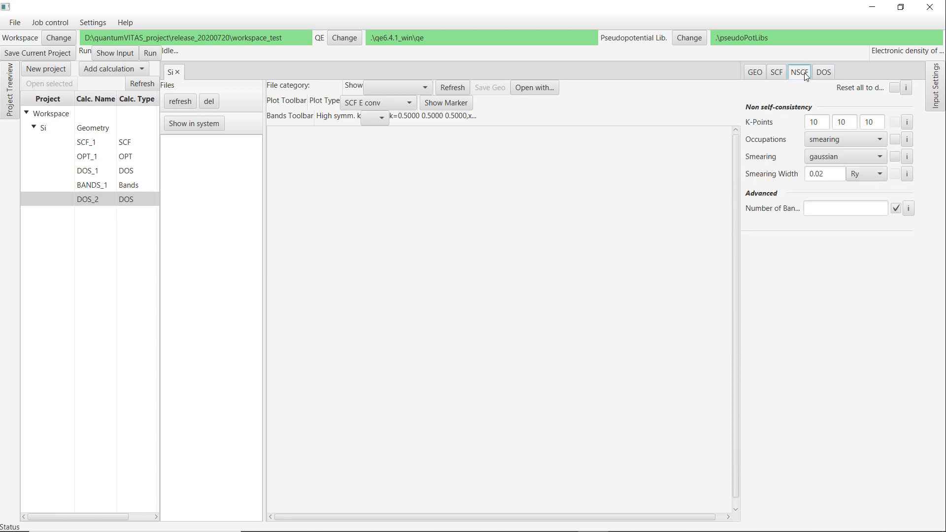
left_click(150, 53)
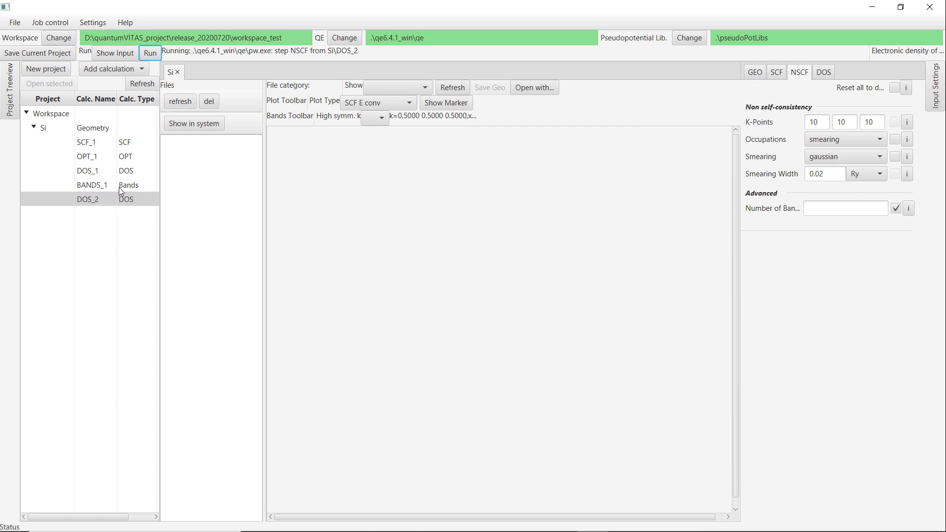
left_click(178, 103)
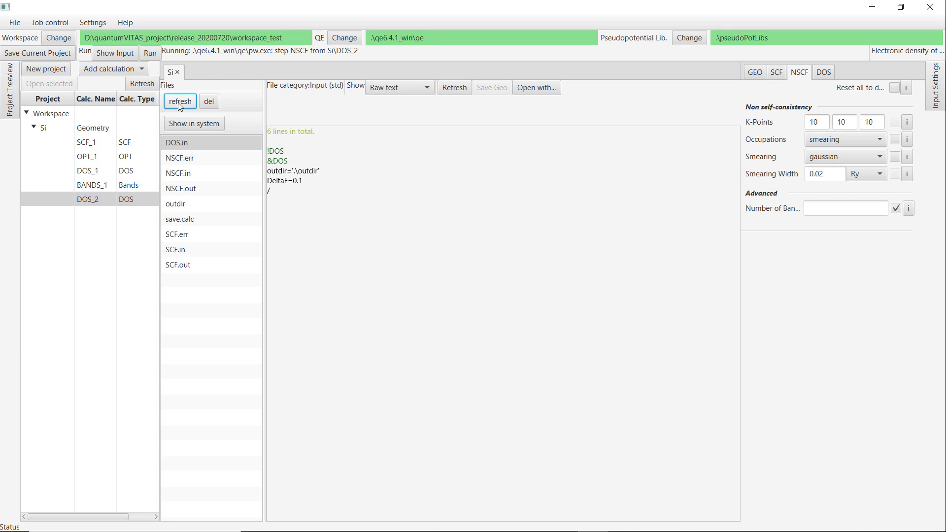
left_click(180, 103)
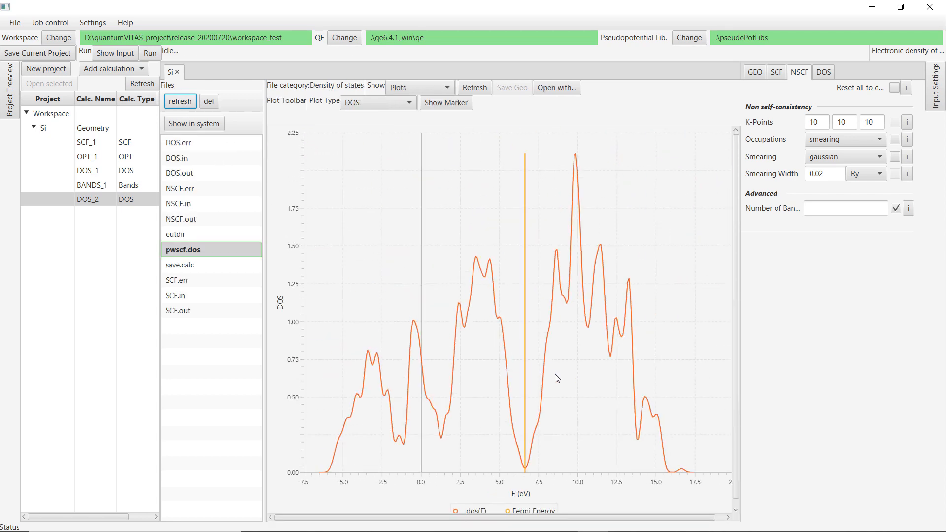
Open the DOS_1 calculation to compare its density of states plot.
left_click(100, 172)
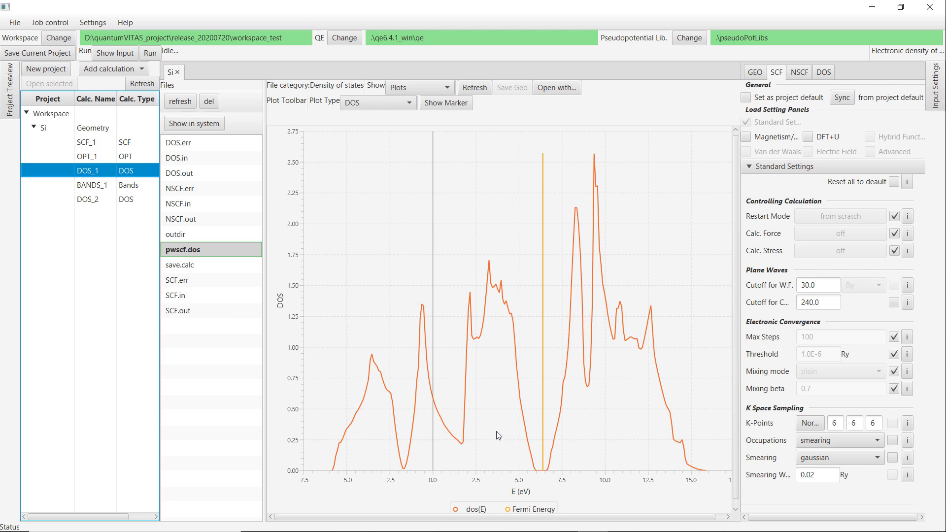
left_click(111, 71)
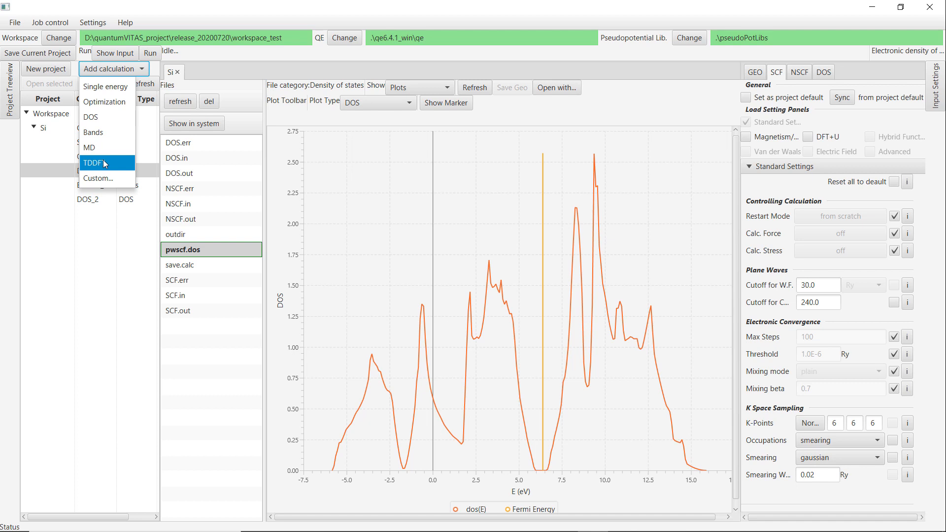
left_click(89, 231)
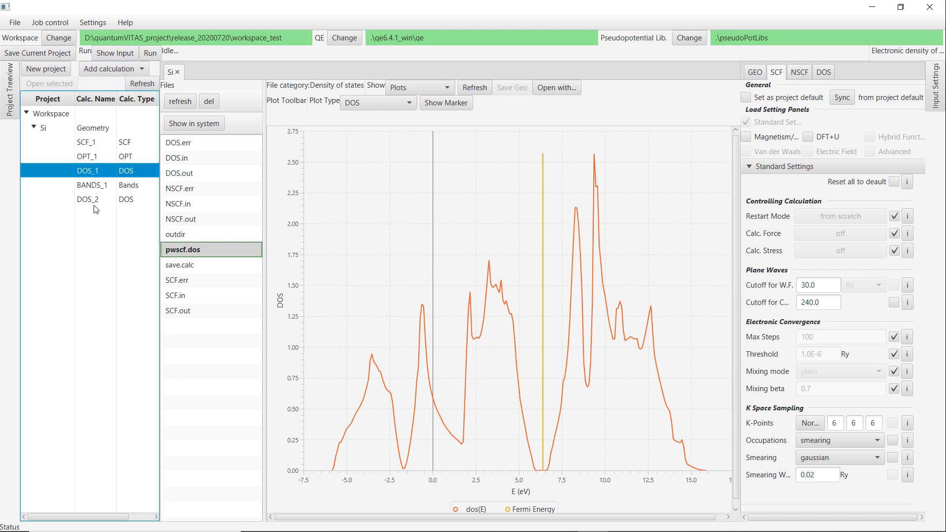
Select the Si geometry and save the current project.
left_click(82, 131)
left_click(53, 55)
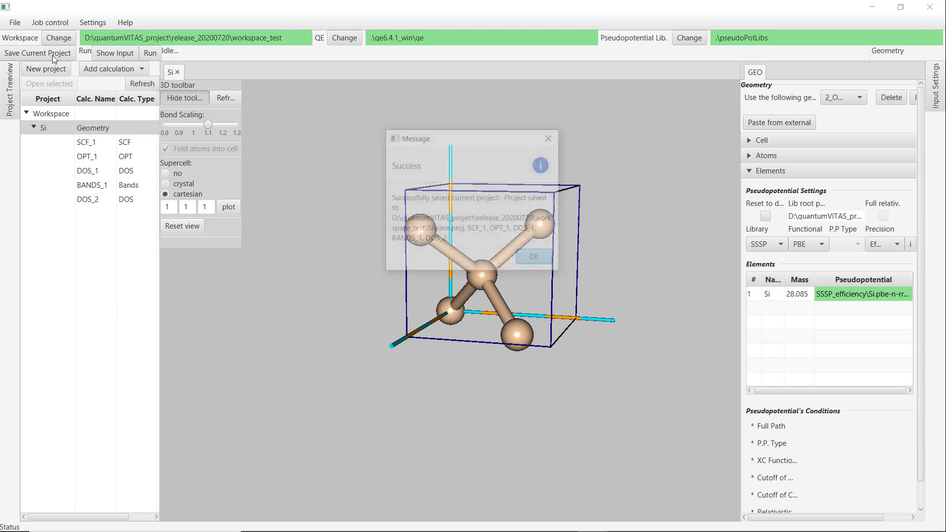
key("Return")
Create a new project named H2O.
left_click(46, 69)
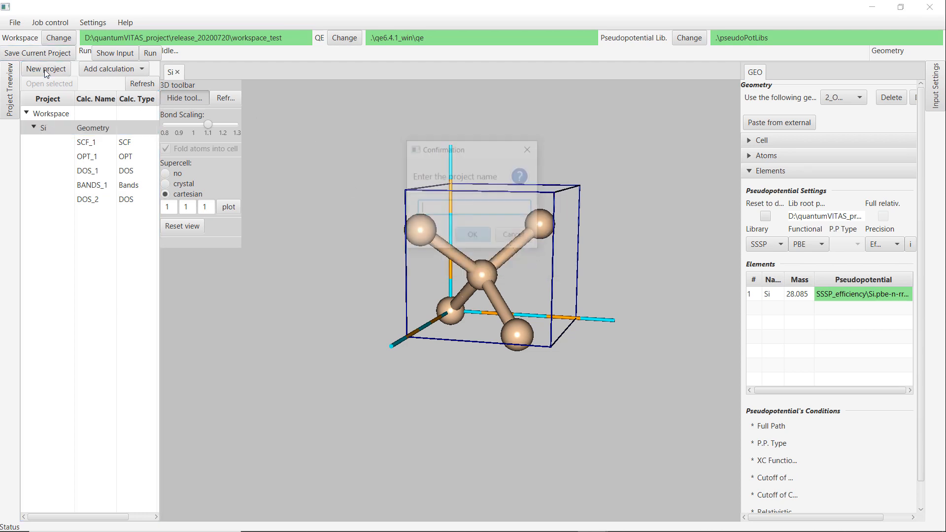
type("H2O")
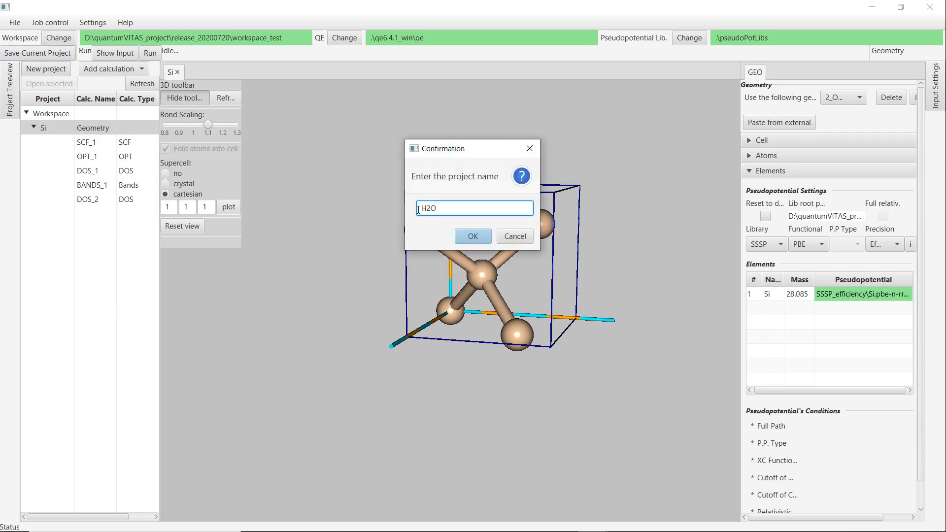
left_click(473, 236)
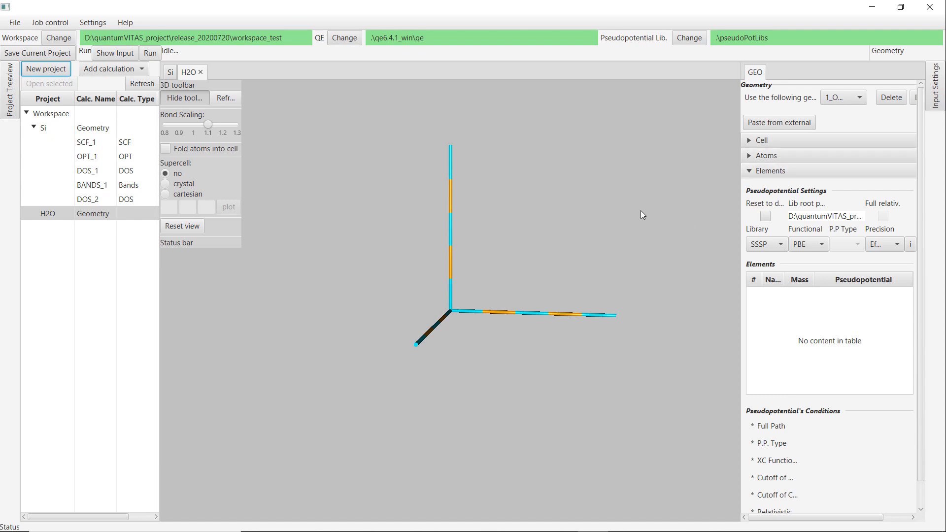
Switch to the browser, open 2_H2O/h2o.relax.in in the tutorial repository and copy its full input text.
left_click(575, 347)
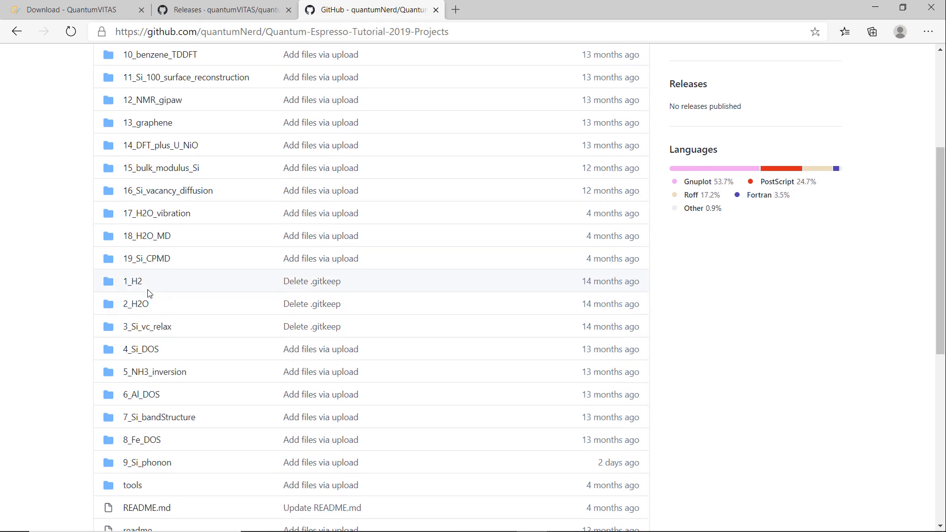
left_click(140, 303)
left_click(143, 301)
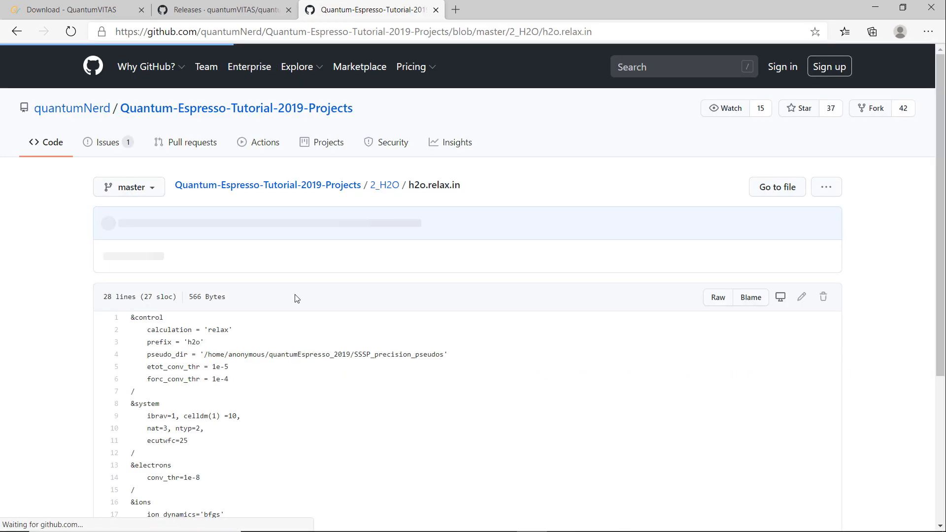
scroll(243, 334, "down", 5)
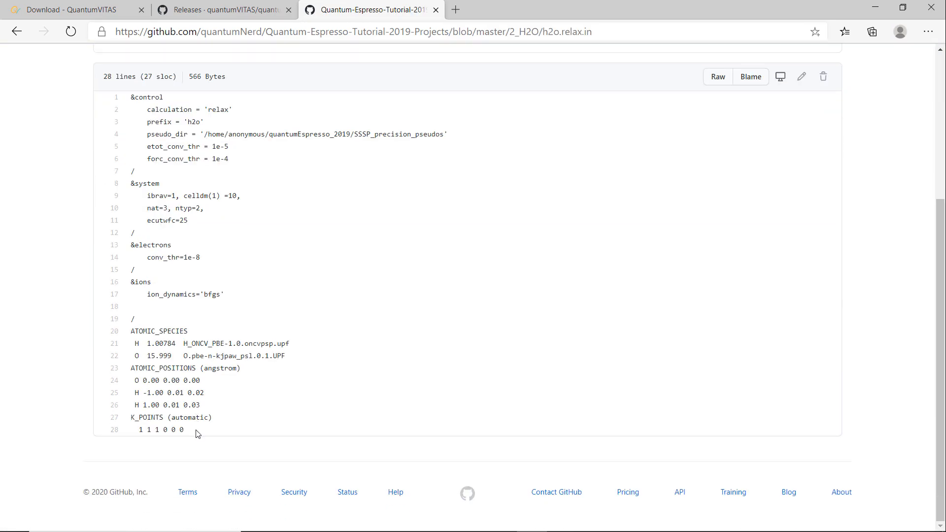
left_click_drag(196, 433, 124, 103)
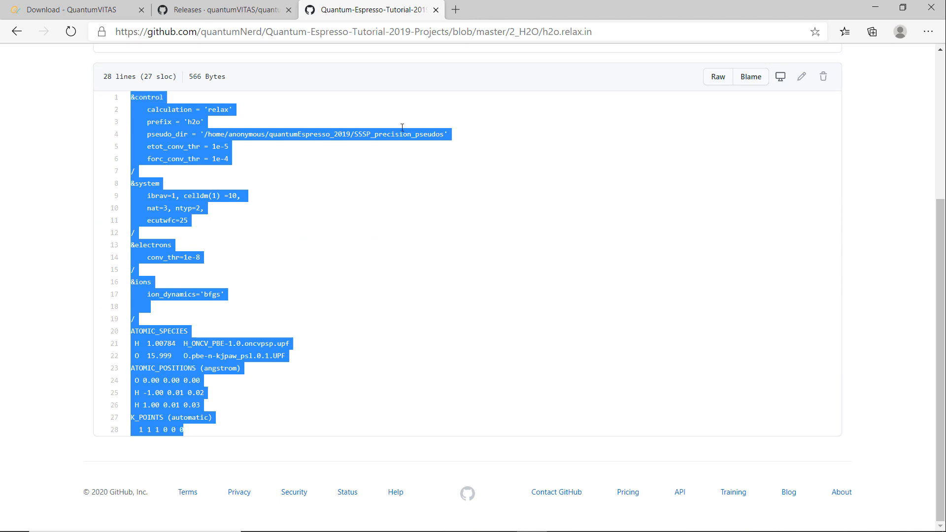
Paste the copied h2o.relax.in input as the H2O geometry from external input, preview it and apply it.
left_click(875, 7)
left_click(771, 125)
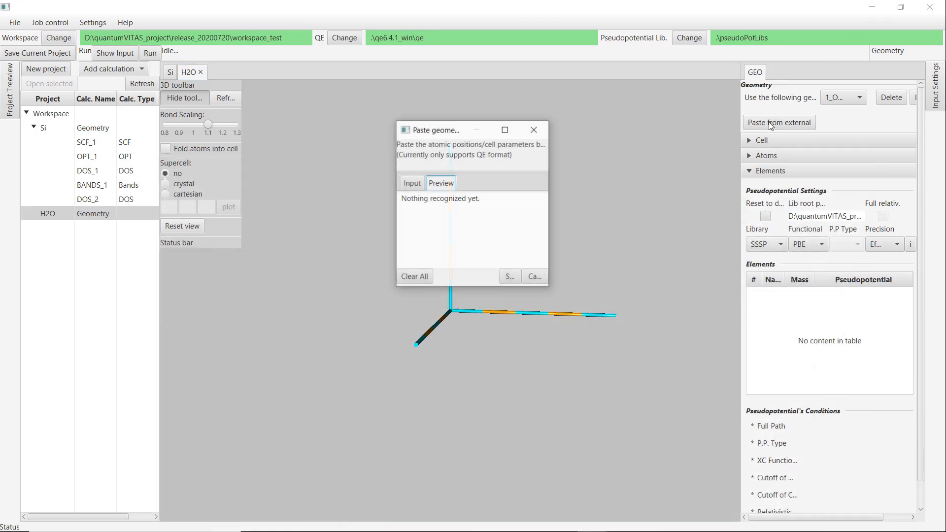
left_click(416, 184)
left_click(450, 200)
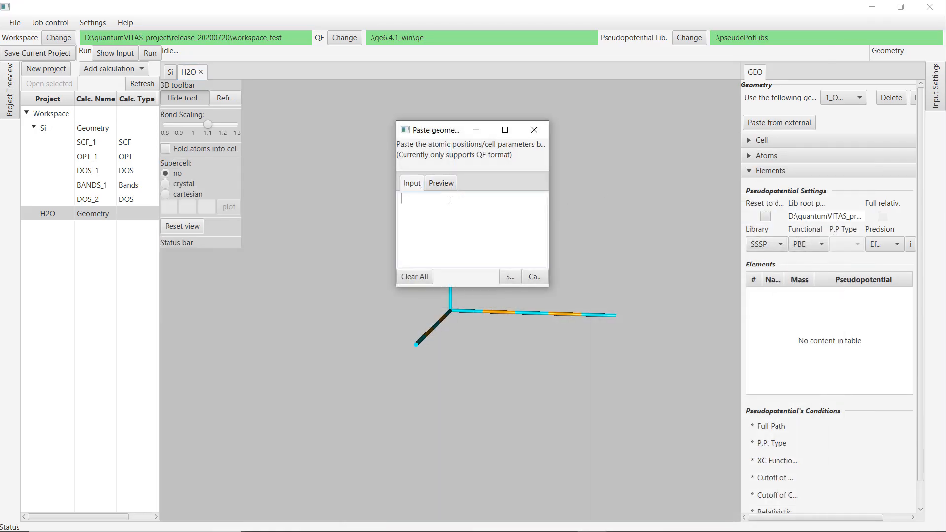
key("ctrl+v")
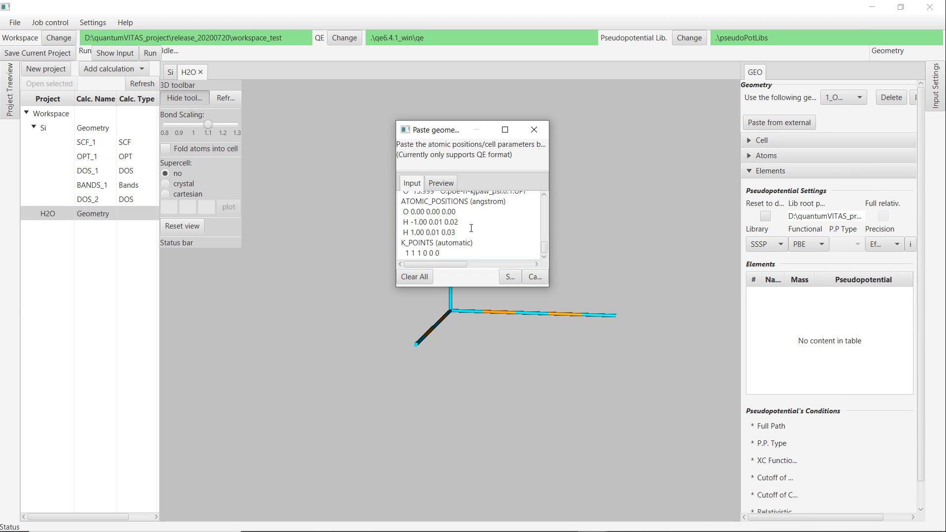
left_click(442, 182)
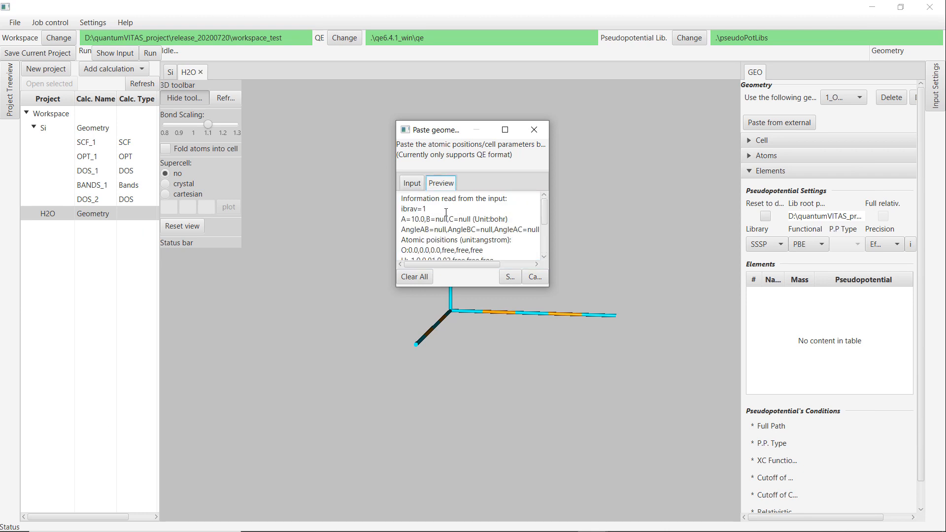
scroll(495, 238, "down", 5)
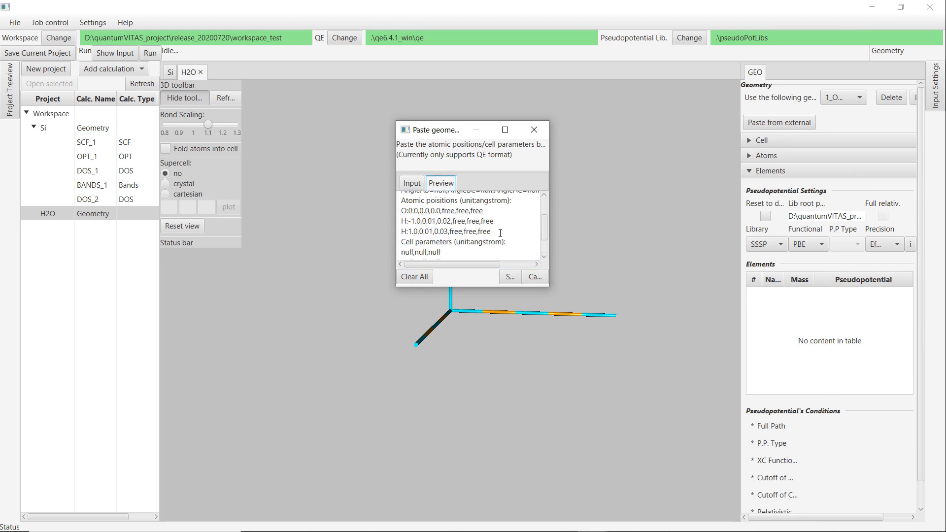
left_click(511, 278)
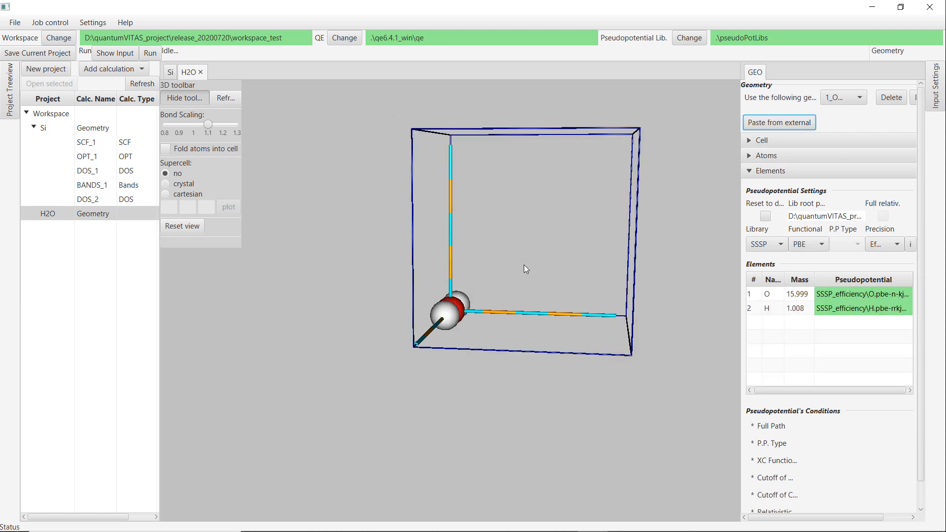
Add a structure optimization (OPT) calculation to the H2O project.
left_click_drag(524, 266, 489, 308)
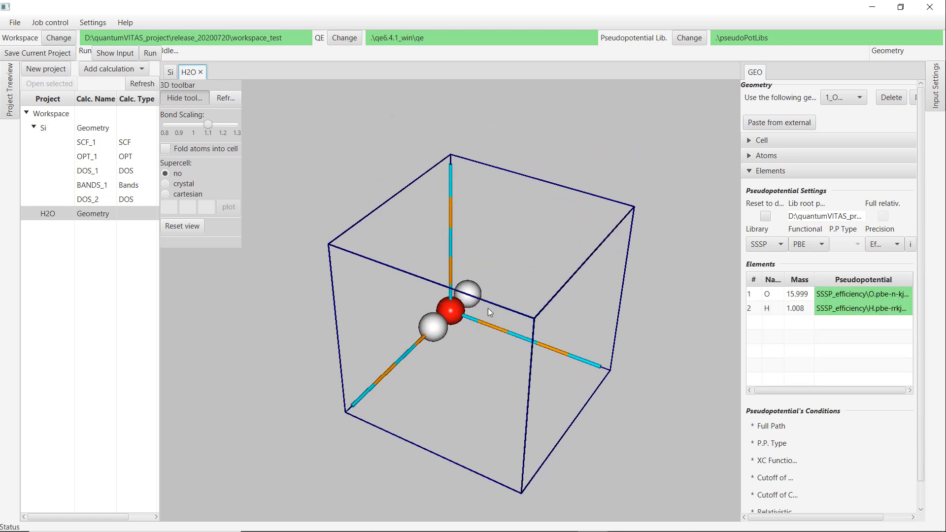
mouse_move(532, 261)
left_mouse_down()
mouse_move(508, 334)
mouse_move(532, 257)
left_mouse_up()
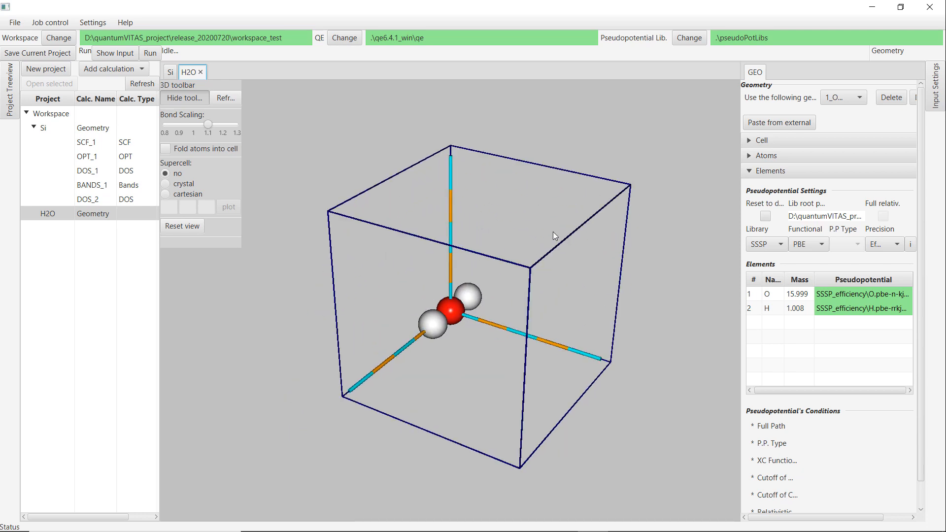
left_click(111, 70)
left_click(104, 102)
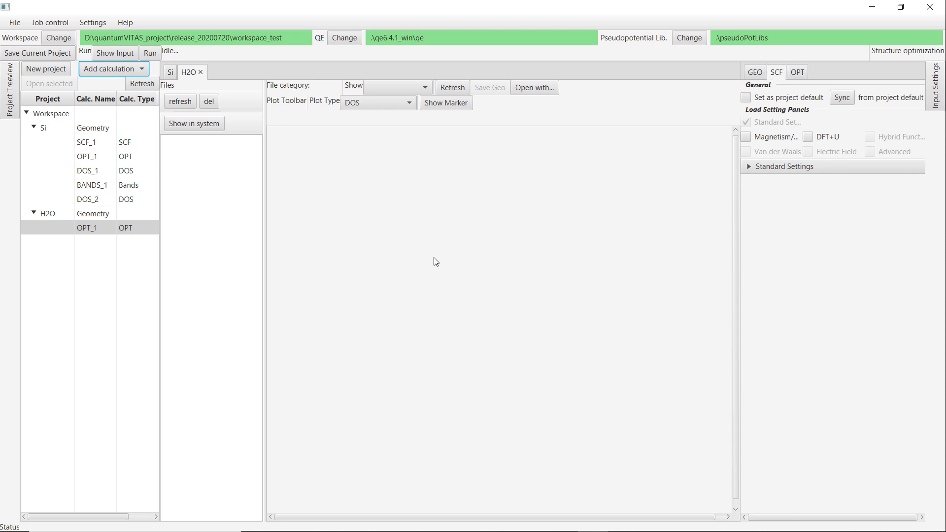
Review the optimization's SCF standard settings and geometry choice before opening its OPT settings.
left_click(784, 167)
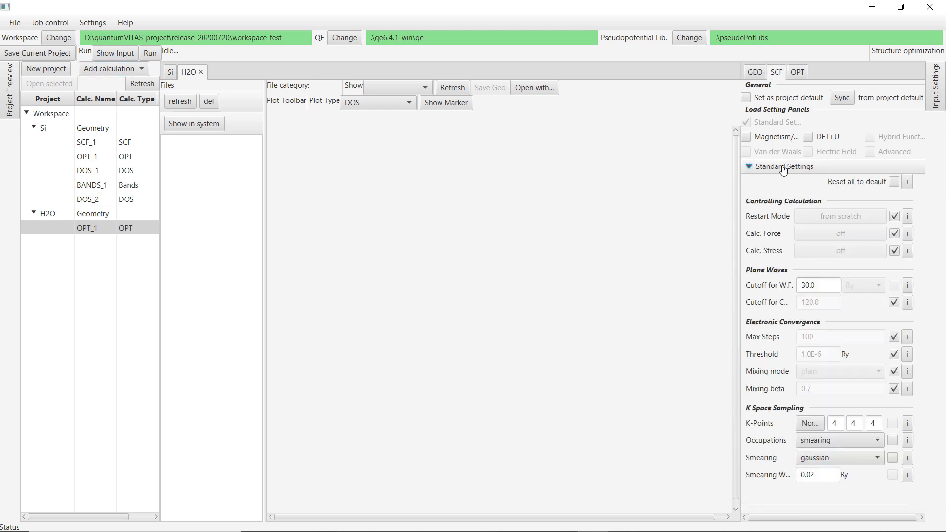
left_click(783, 168)
left_click(757, 74)
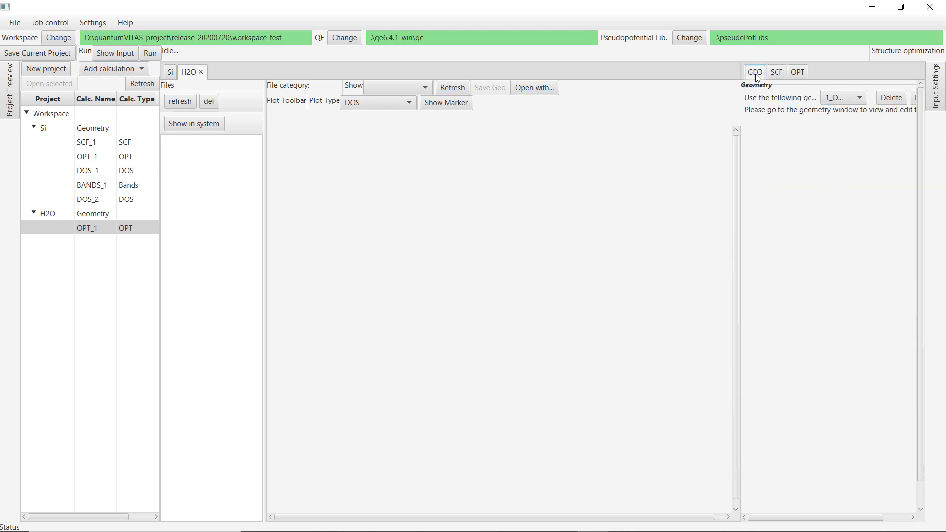
left_click(776, 73)
left_click(785, 166)
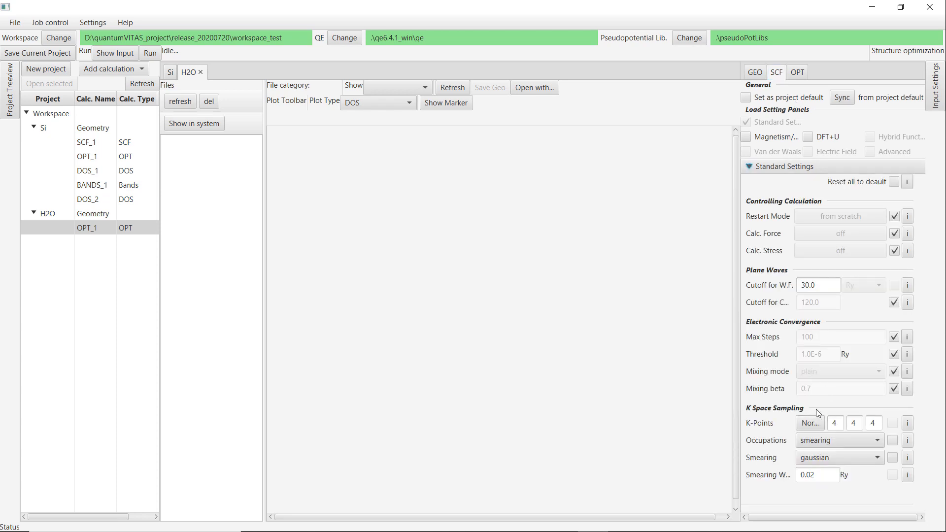
left_click(808, 424)
left_click(754, 72)
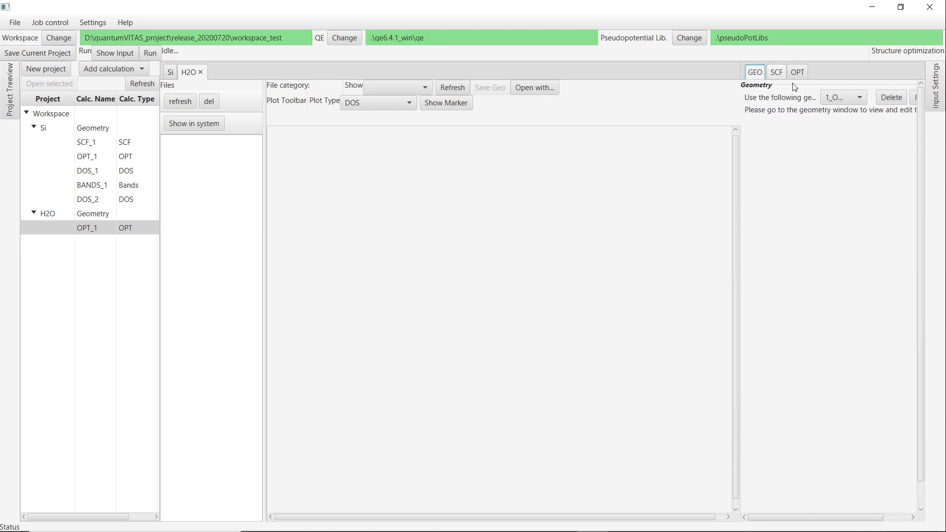
left_click(797, 73)
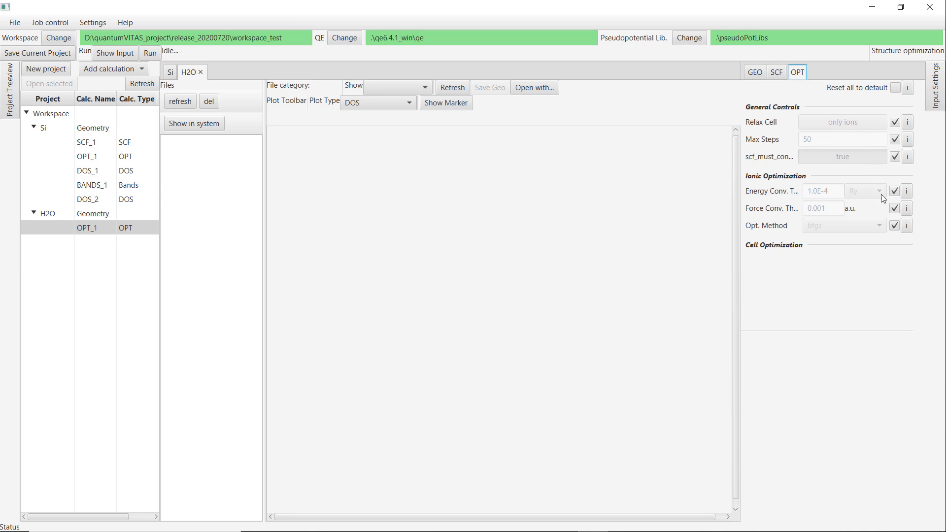
Set the energy convergence threshold to 1.0E-6 Ry and the force convergence threshold to 1.0E-4 a.u.
left_click(896, 196)
left_click(832, 192)
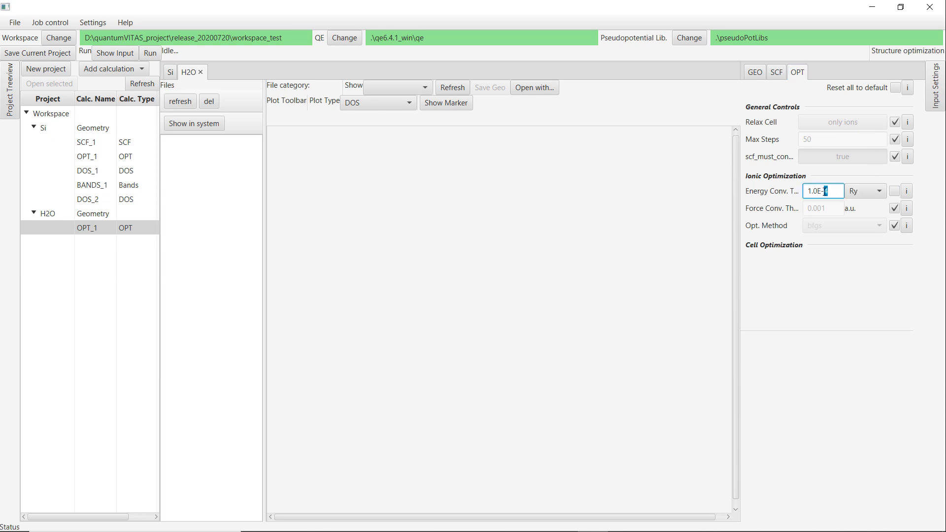
type("6")
left_click(894, 208)
left_click_drag(833, 211, 778, 208)
left_click_drag(840, 197, 804, 207)
type("1.0E-6")
key("BackSpace")
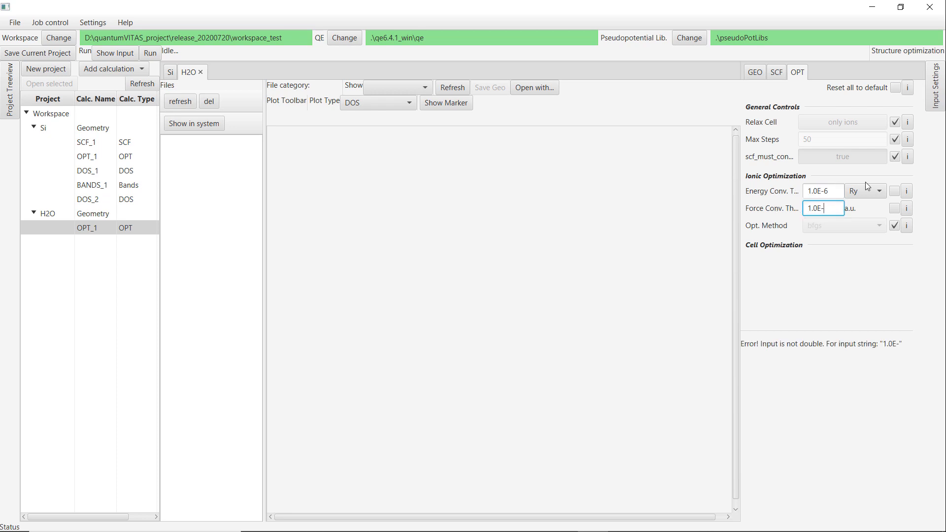
type("4")
left_click(617, 203)
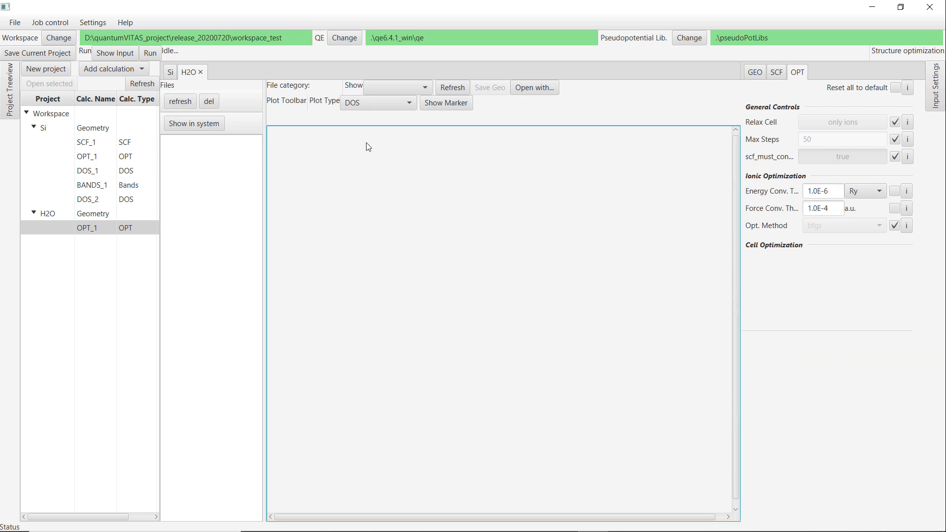
Run the H2O optimization job and refresh its output file list.
left_click(151, 53)
left_click(500, 244)
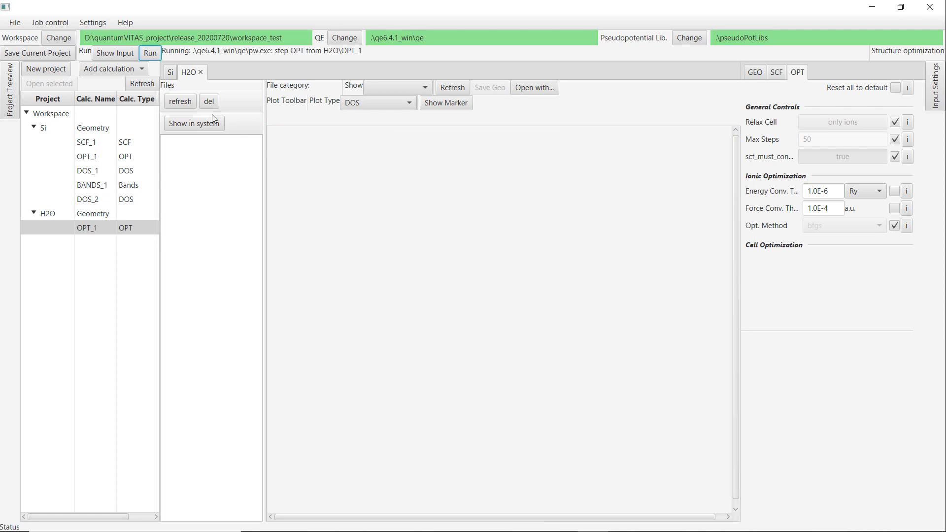
left_click(180, 102)
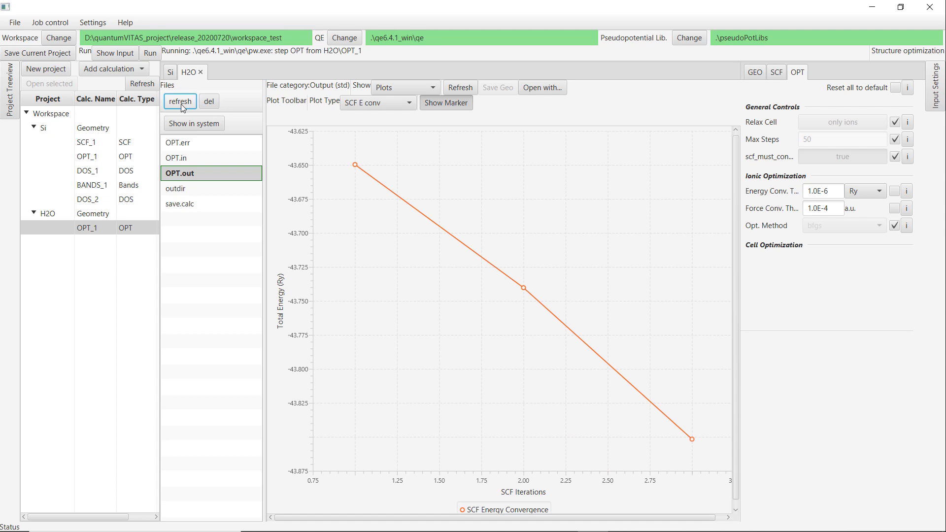
Monitor the optimization's energy and force convergence plots and its output information.
left_click(470, 88)
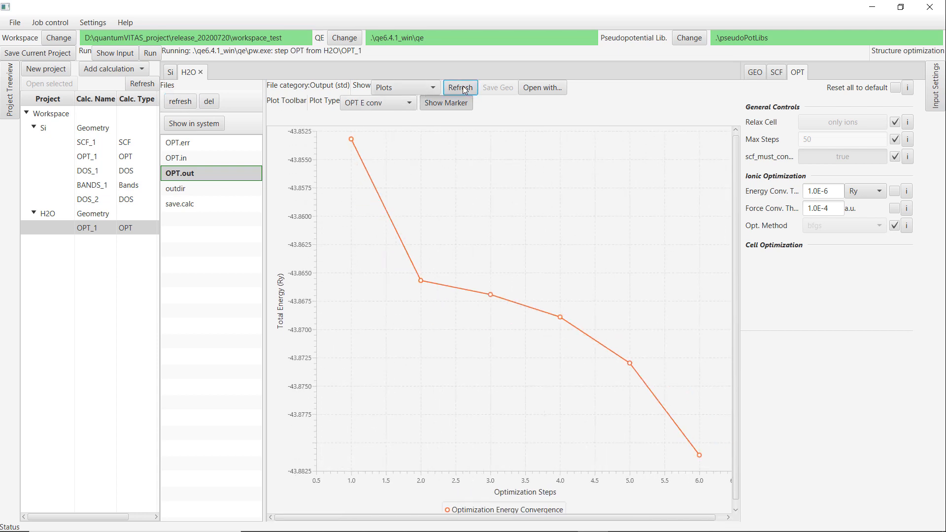
left_click(462, 87)
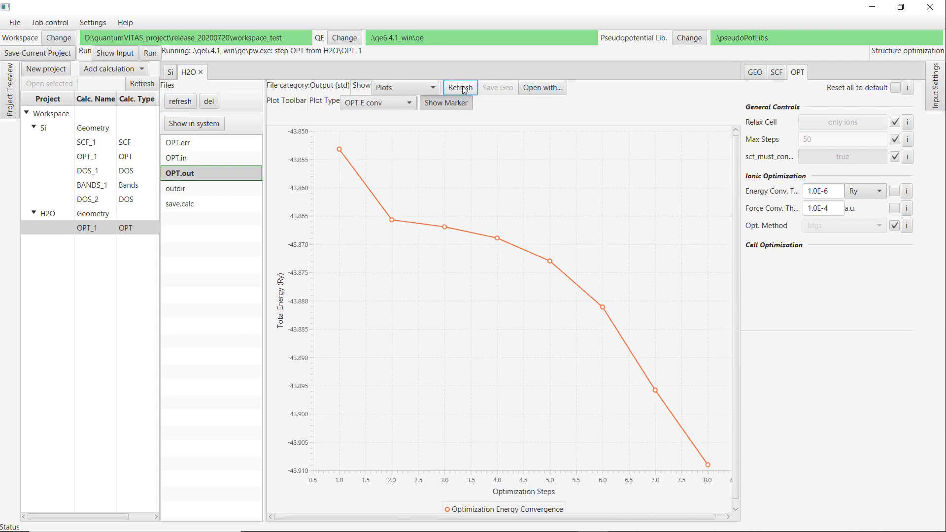
left_click(462, 87)
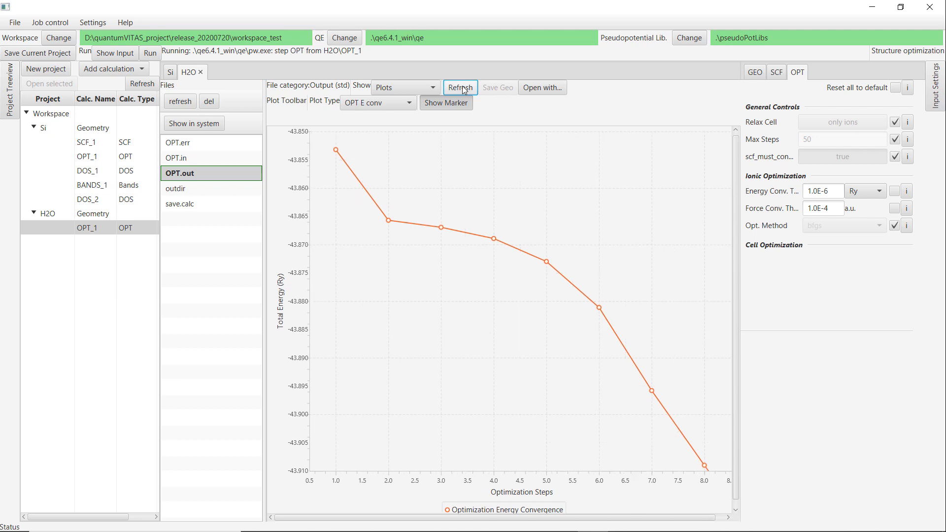
left_click(377, 102)
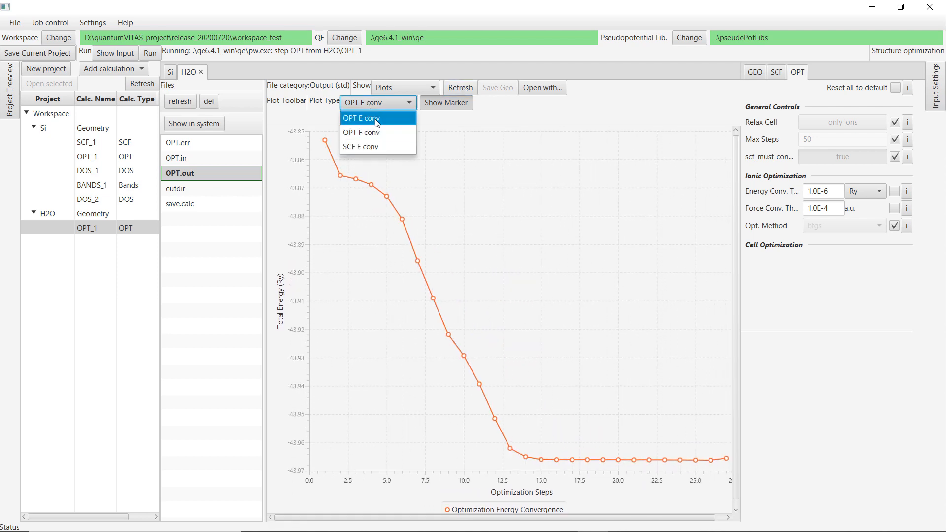
left_click(374, 132)
left_click(454, 88)
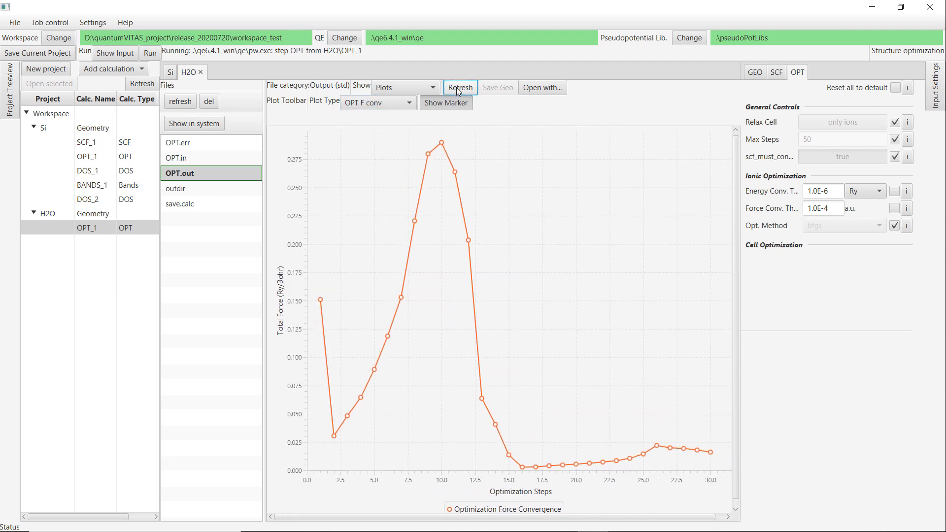
left_click(403, 87)
left_click(397, 117)
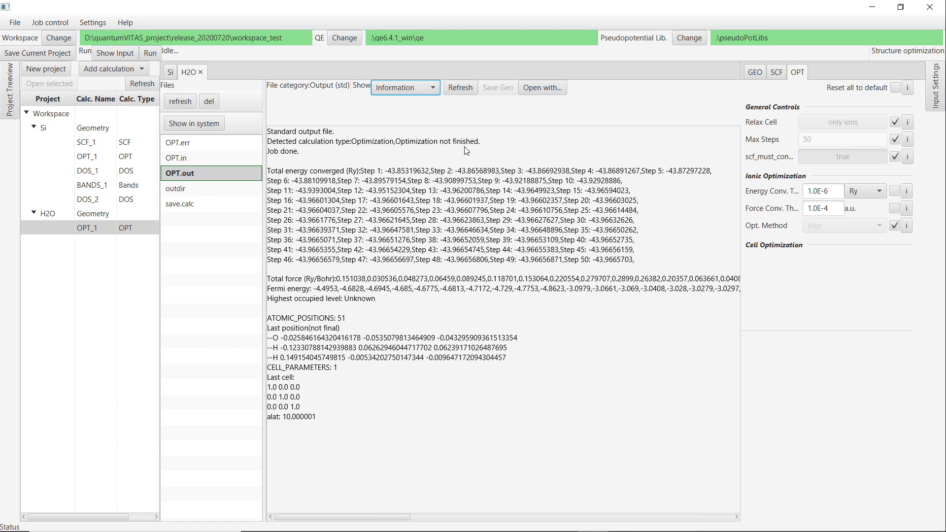
Set the maximum optimization steps to 100.
left_click(893, 140)
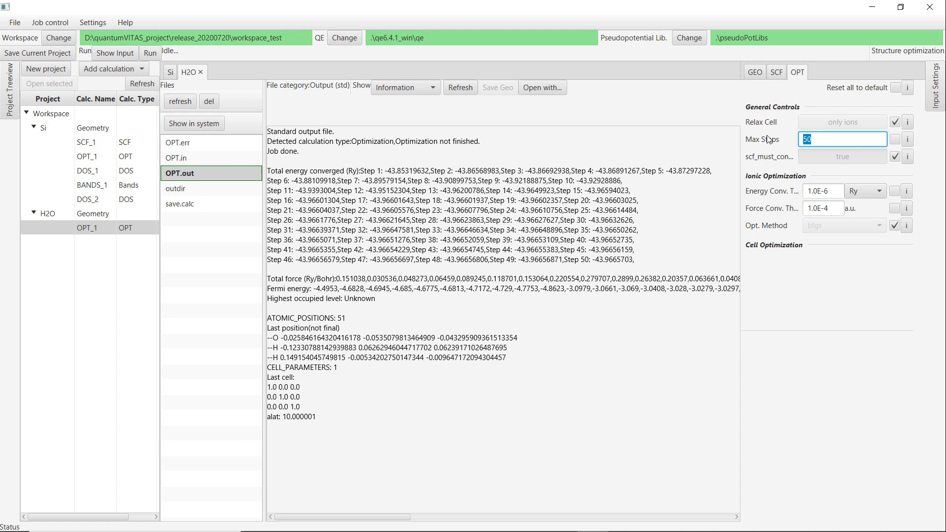
type("100")
key("Return")
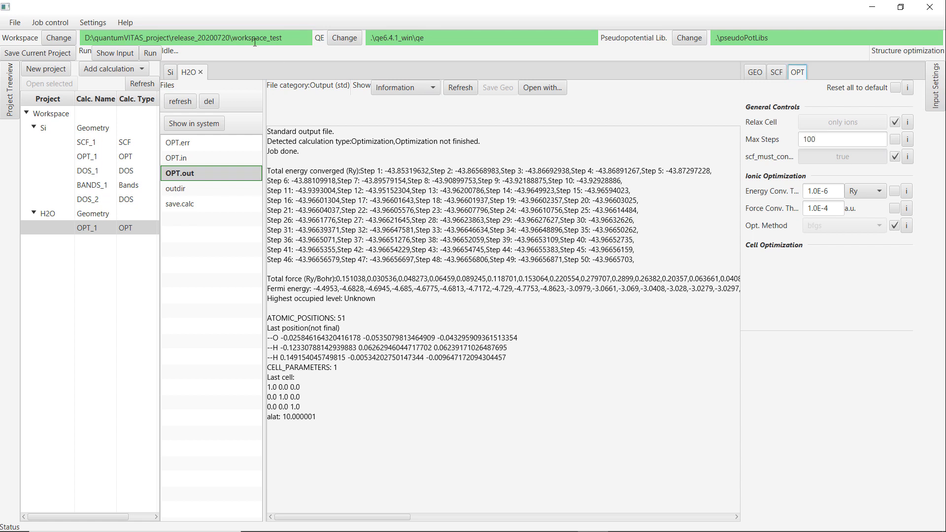
Rerun the optimization job and display its convergence plots.
left_click(150, 53)
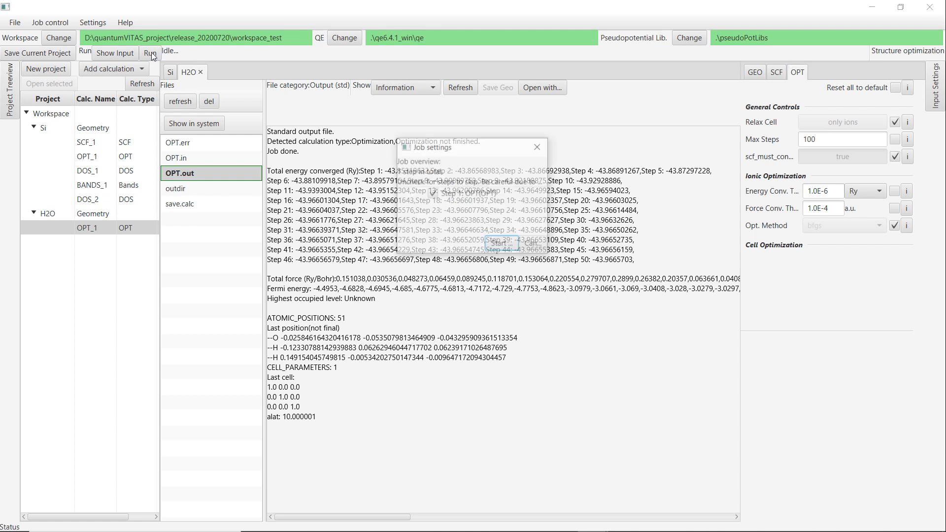
left_click(499, 243)
left_click(405, 87)
left_click(405, 131)
left_click(456, 87)
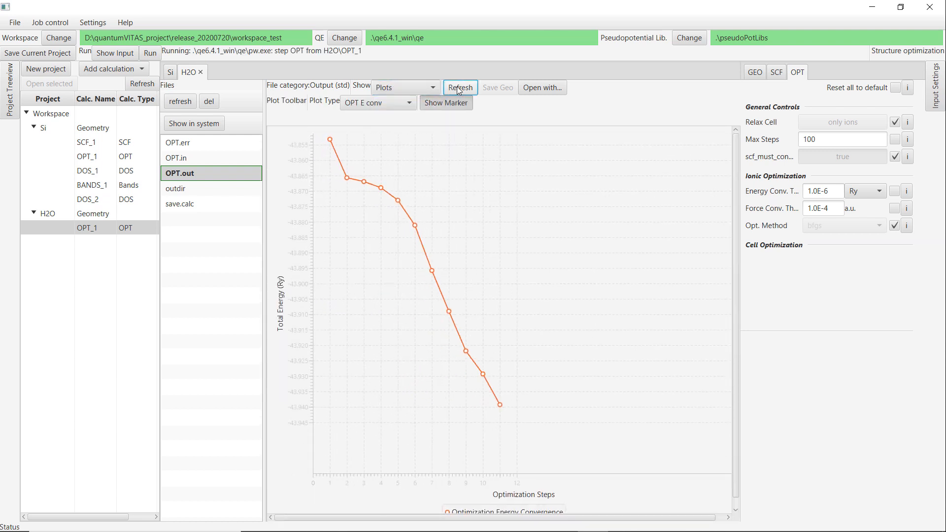
Monitor the energy and force convergence plots while the optimization proceeds.
left_click(458, 87)
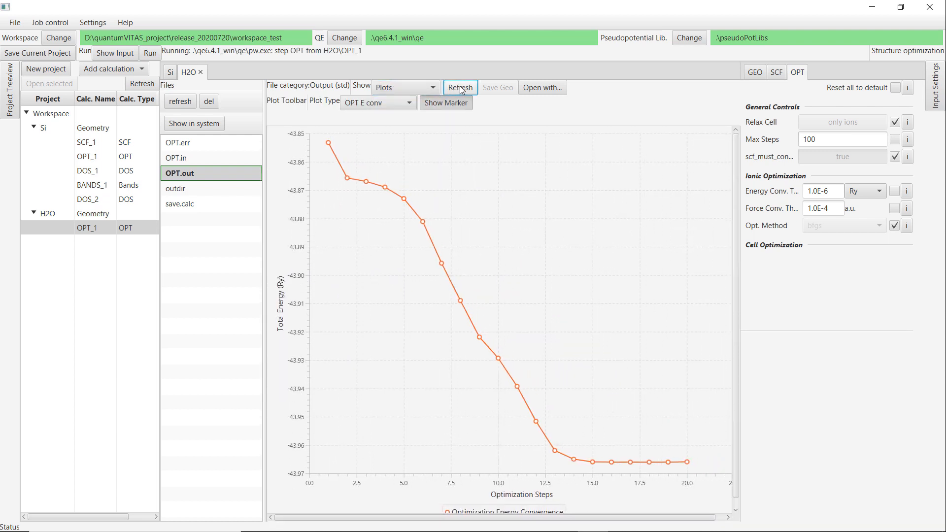
left_click(404, 103)
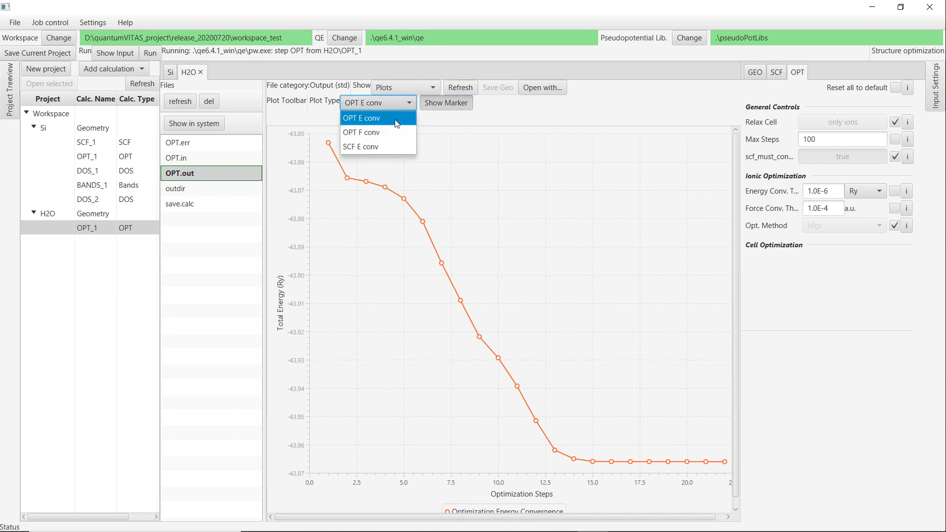
left_click(395, 130)
left_click(459, 87)
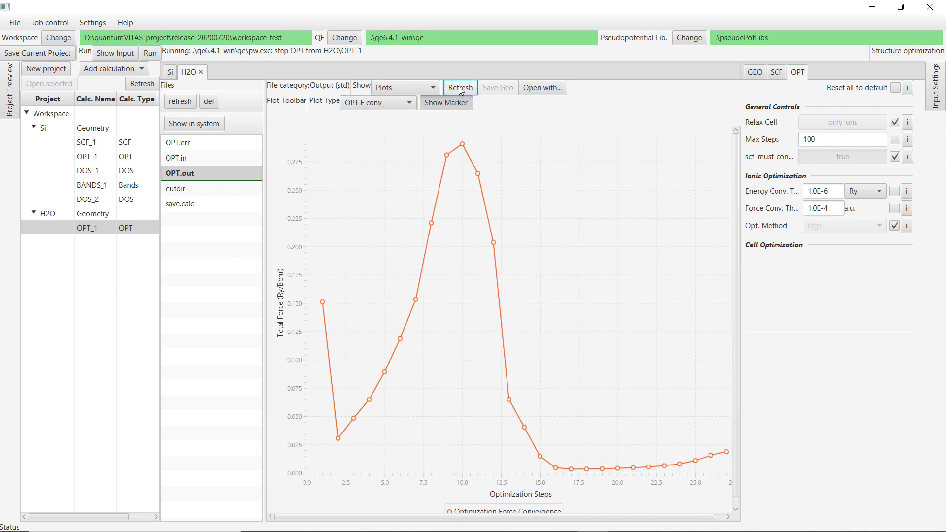
left_click(459, 87)
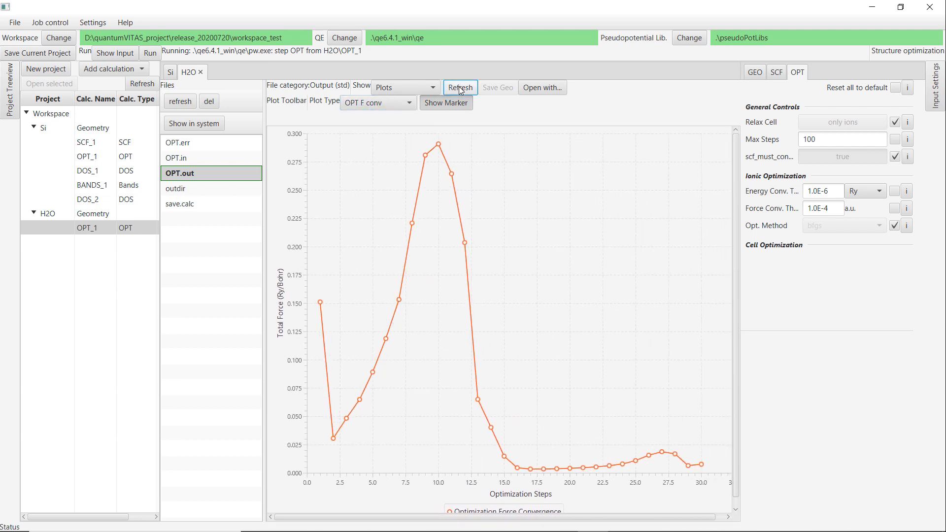
left_click(459, 87)
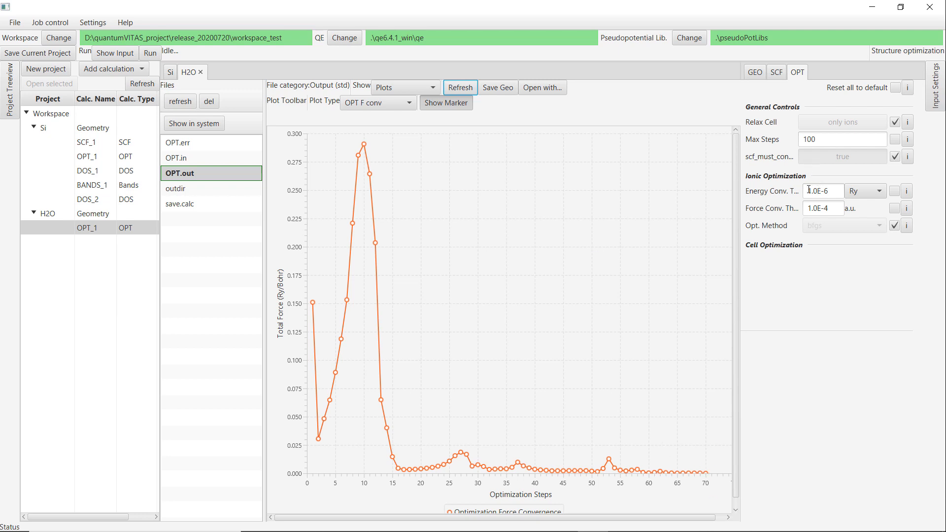
Review the finished optimization's output information and step through its 3D geometry to the final frame.
left_click(414, 89)
left_click(397, 121)
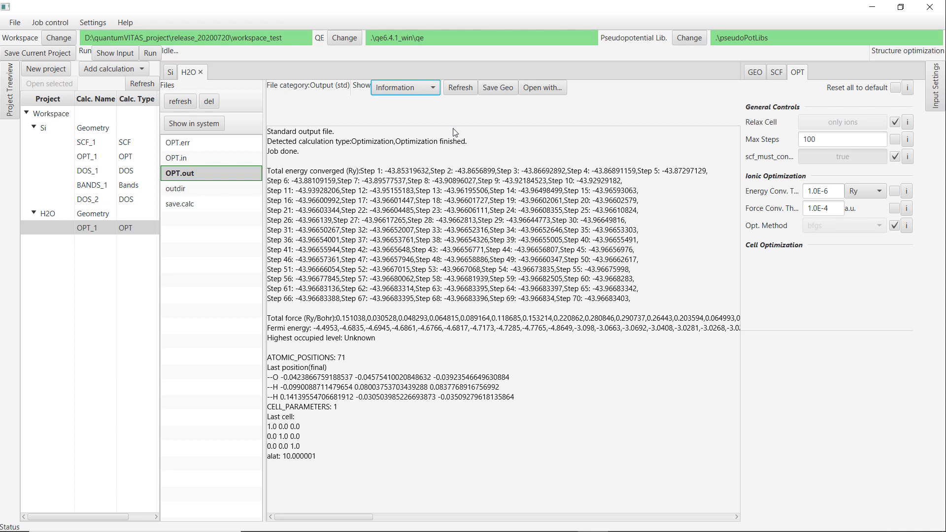
left_click(409, 88)
left_click(409, 144)
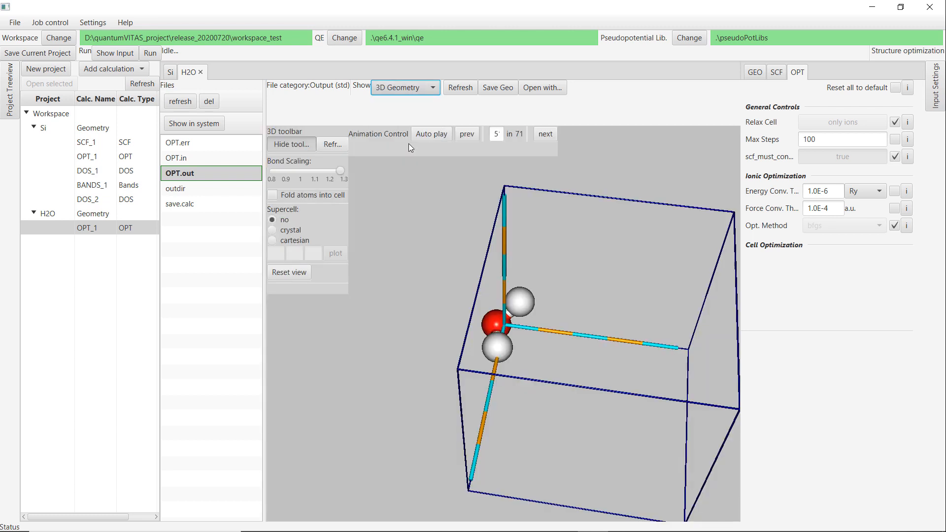
left_click_drag(522, 218, 526, 238)
left_click(545, 136)
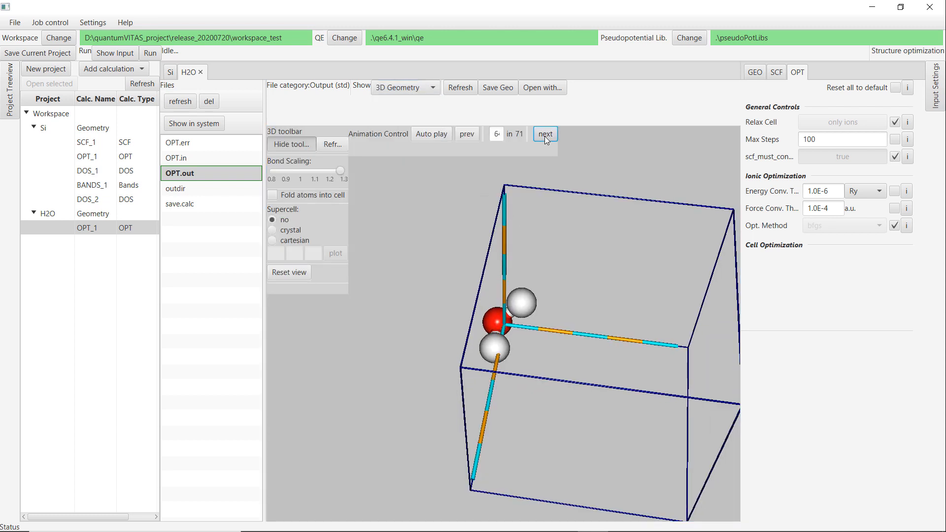
left_click(545, 136)
left_click(545, 136)
left_click(545, 136)
left_click(545, 136)
left_click(545, 136)
left_click(545, 136)
left_click(545, 136)
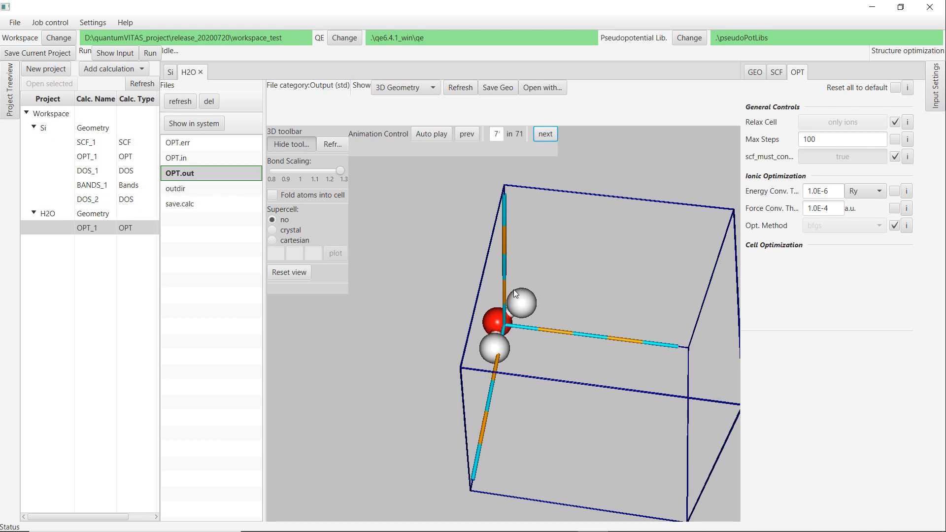
Save the final optimized H2O geometry to the project.
left_click_drag(514, 289, 498, 257)
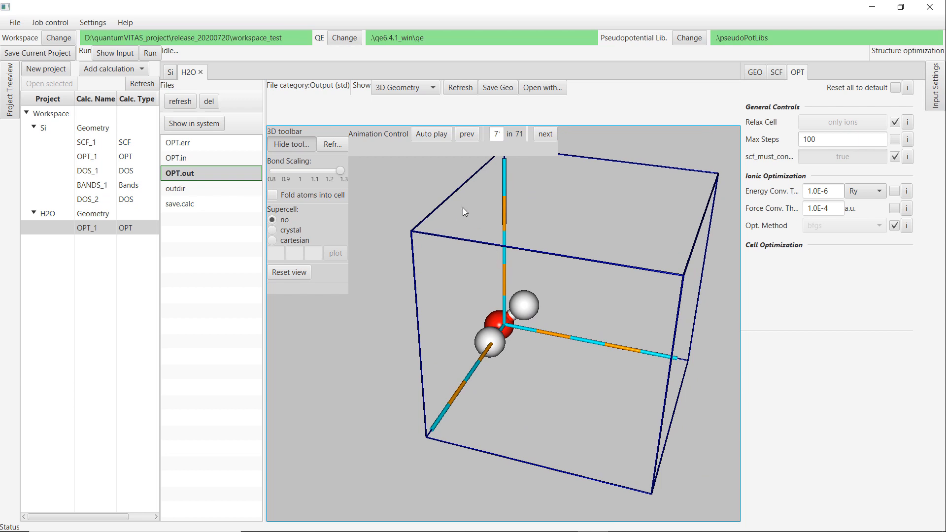
left_click(498, 93)
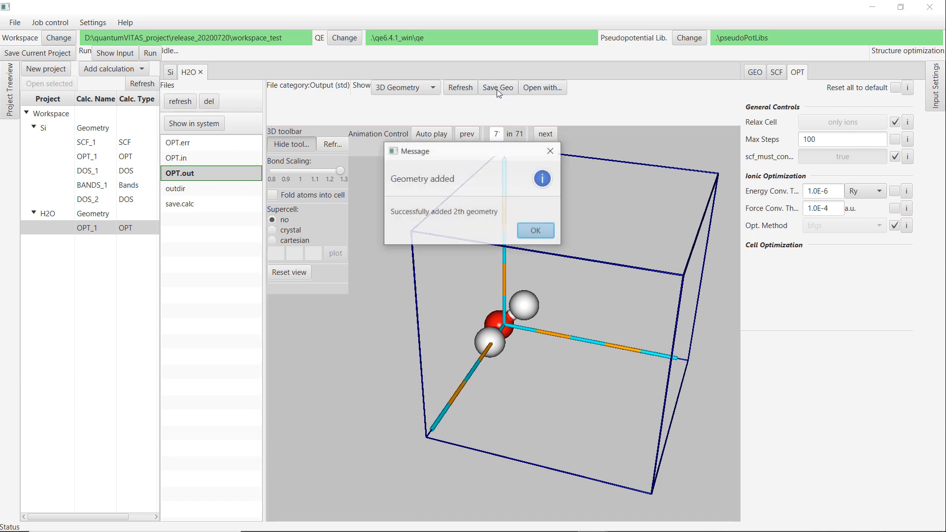
left_click(529, 234)
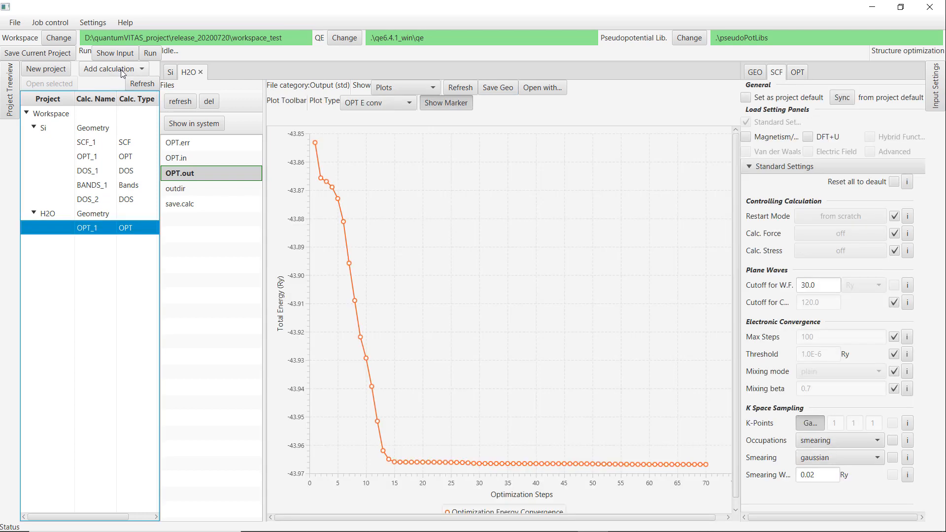
Add a molecular dynamics (MD) calculation to the H2O project and select it.
left_click(118, 72)
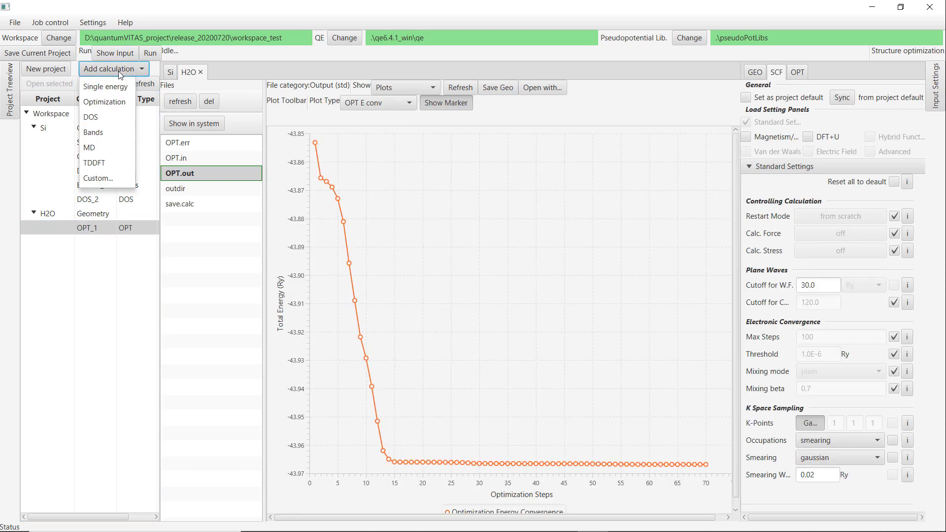
left_click(102, 149)
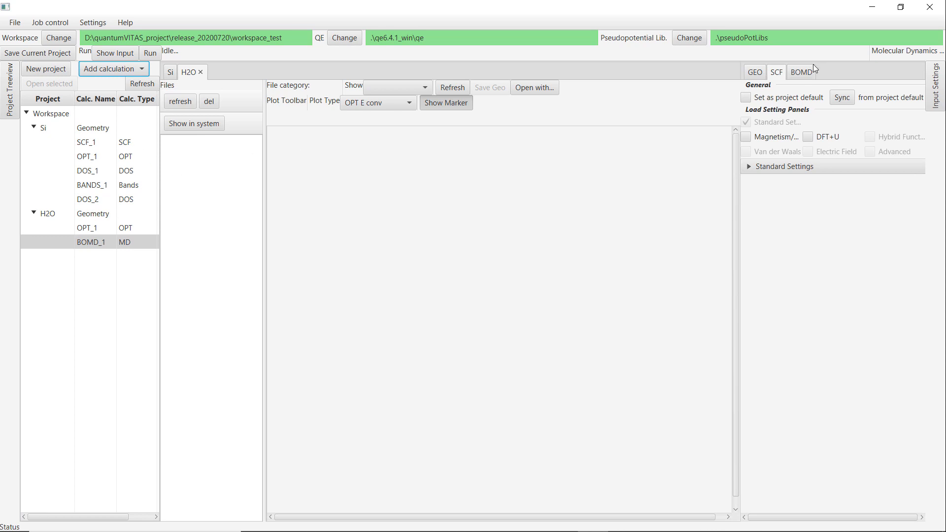
left_click(102, 227)
left_click(124, 239)
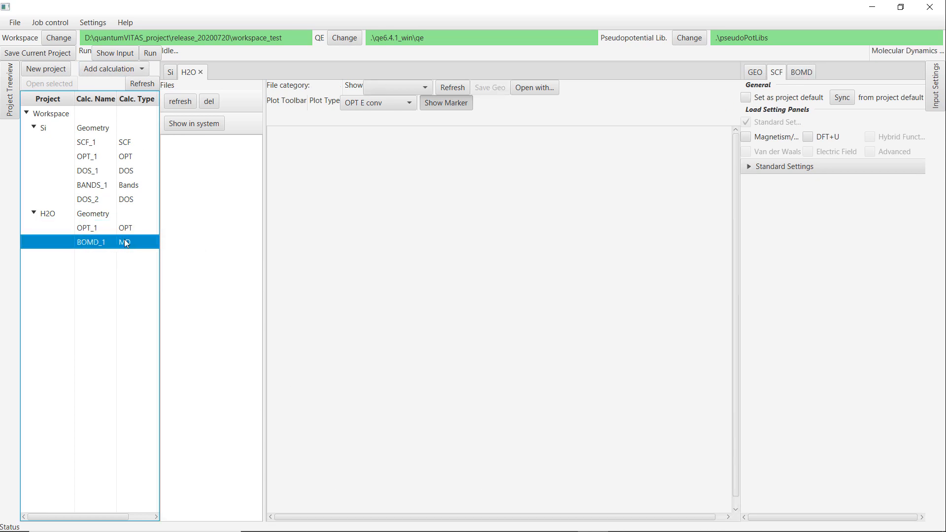
Set the optimization's SCF settings as the project default and sync the MD calculation's SCF settings from it.
left_click(106, 232)
left_click(108, 242)
left_click(781, 167)
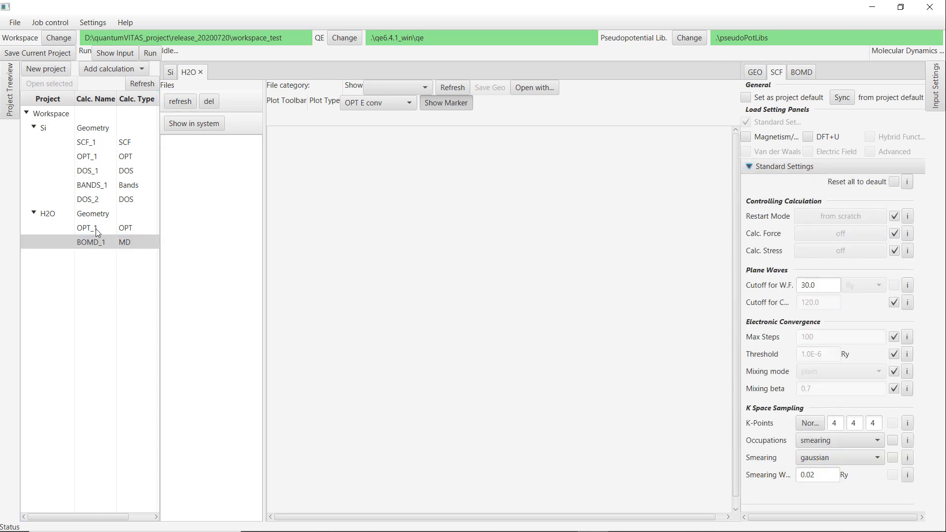
left_click(97, 232)
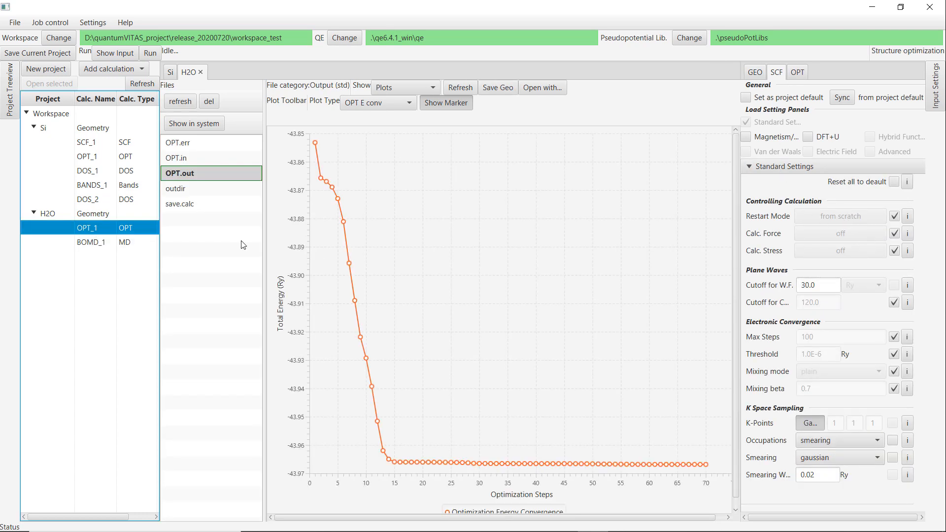
left_click(746, 99)
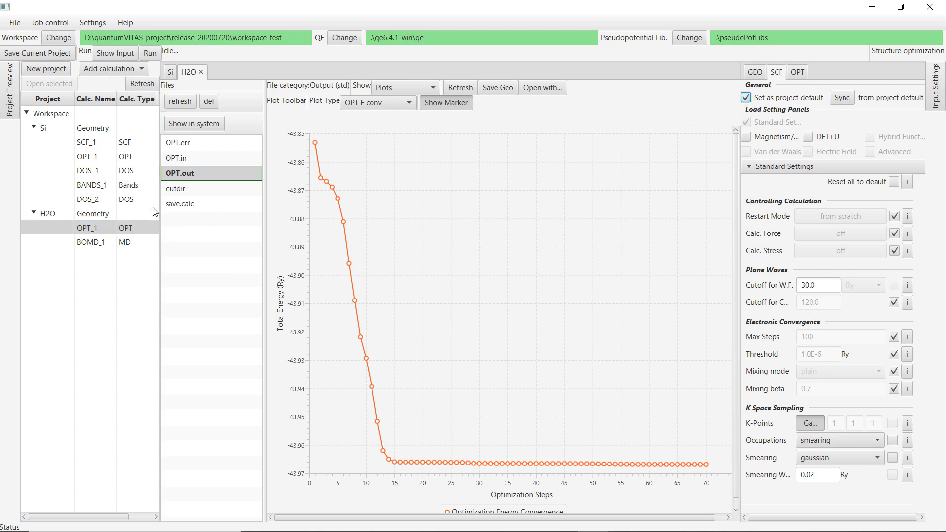
left_click(92, 245)
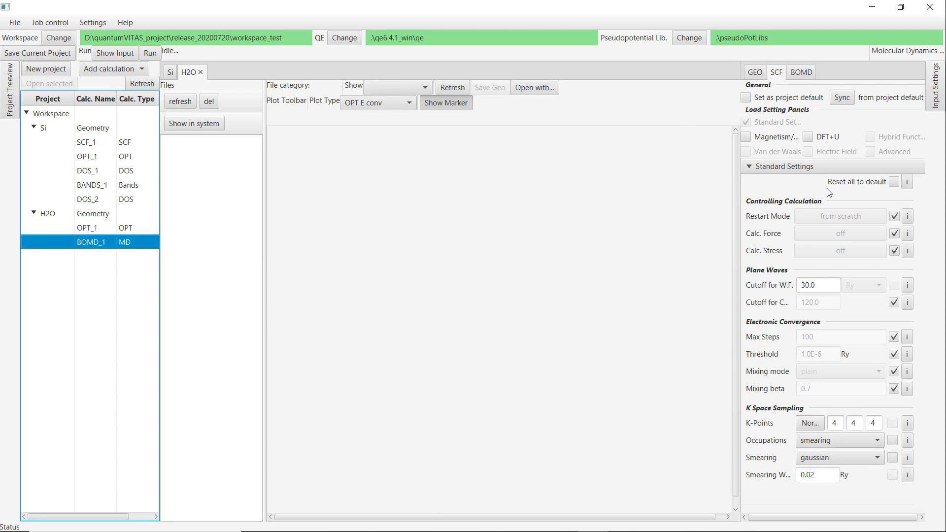
left_click(842, 100)
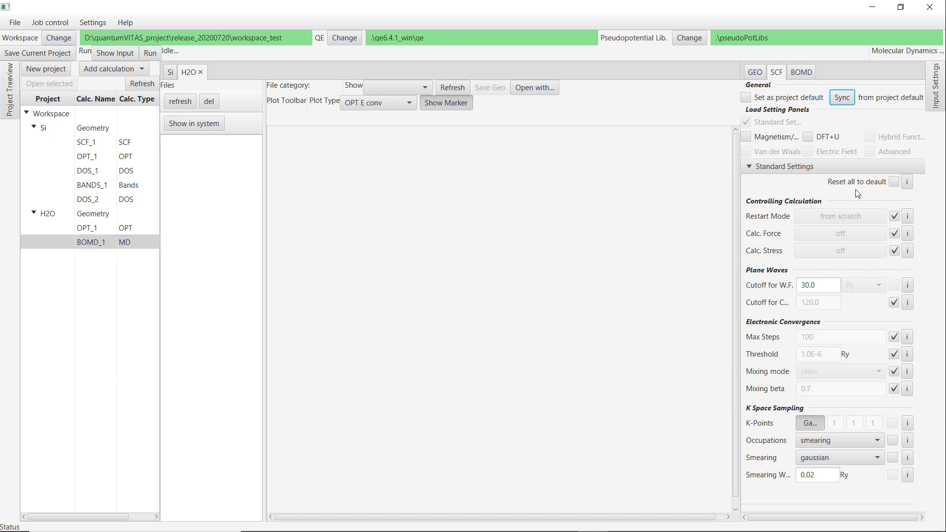
Open the BOMD settings and run the MD job with its default parameters.
left_click(799, 74)
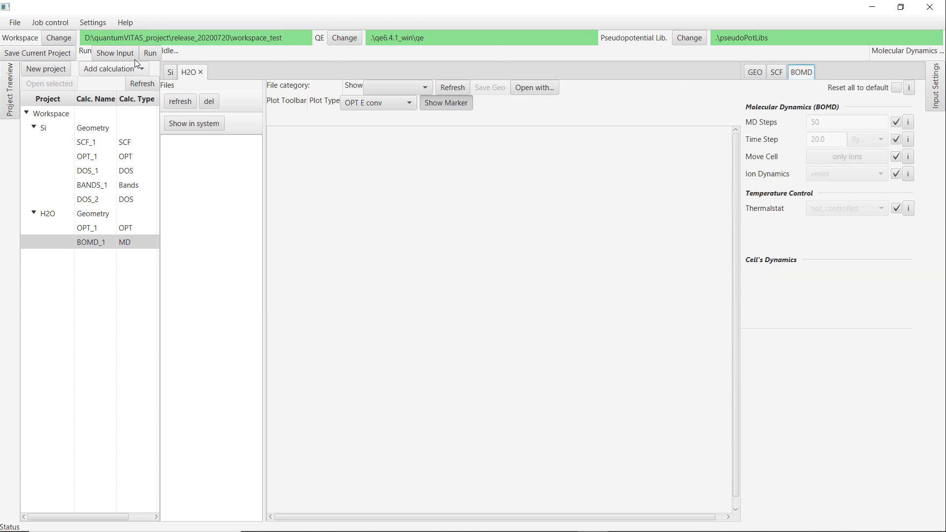
left_click(149, 53)
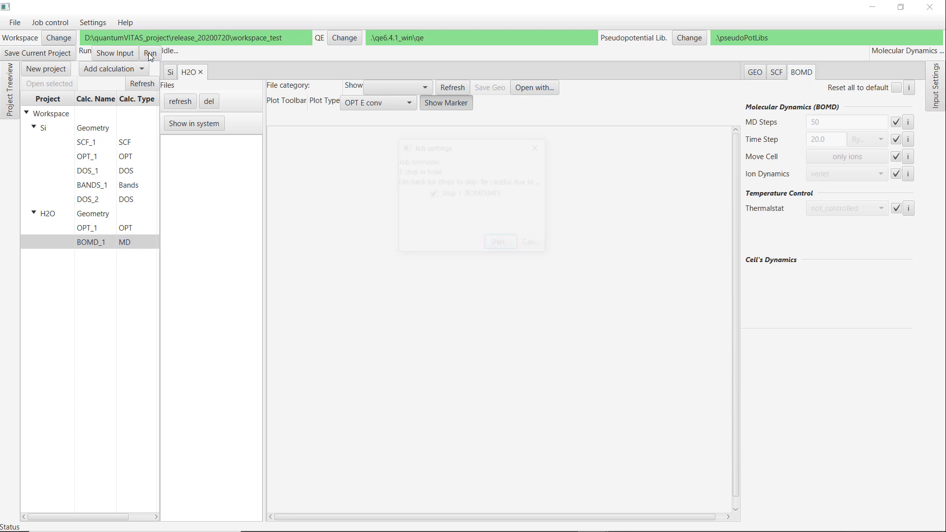
left_click(515, 247)
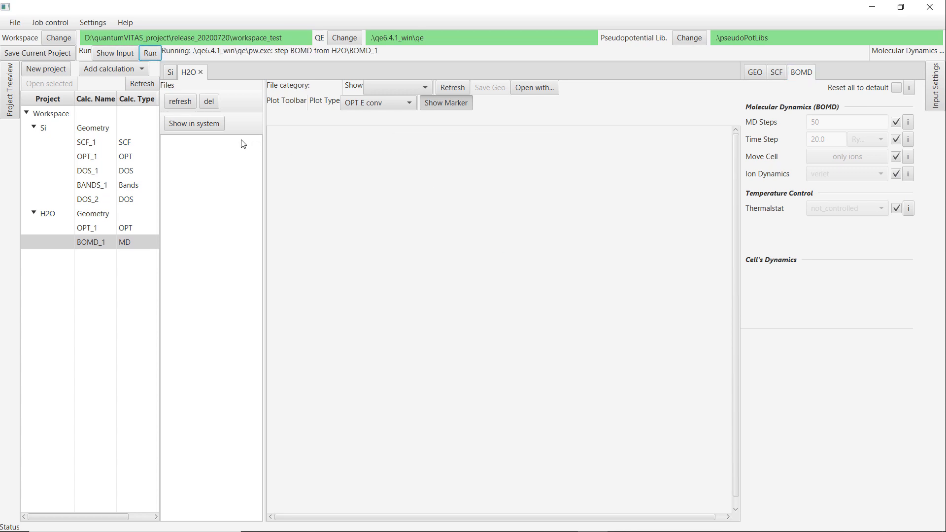
Refresh the MD output and display the kinetic energy plot.
left_click(179, 102)
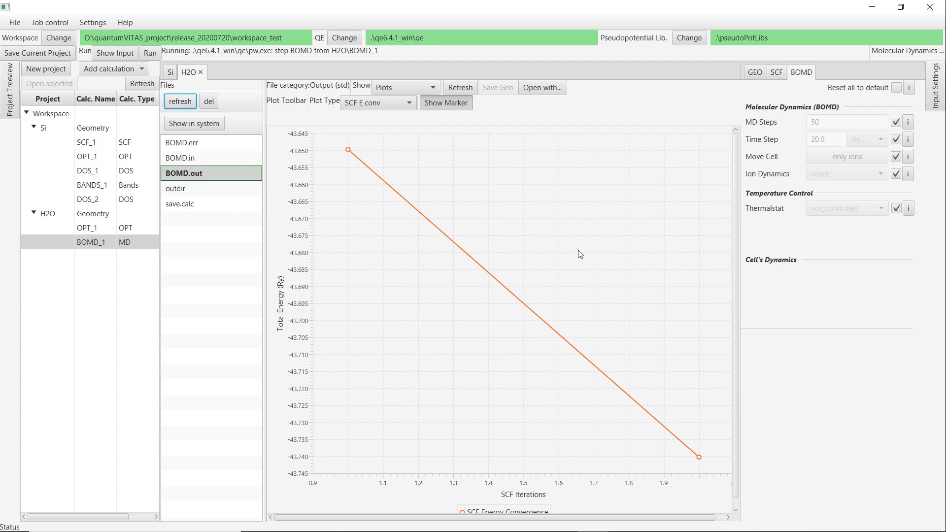
left_click(451, 108)
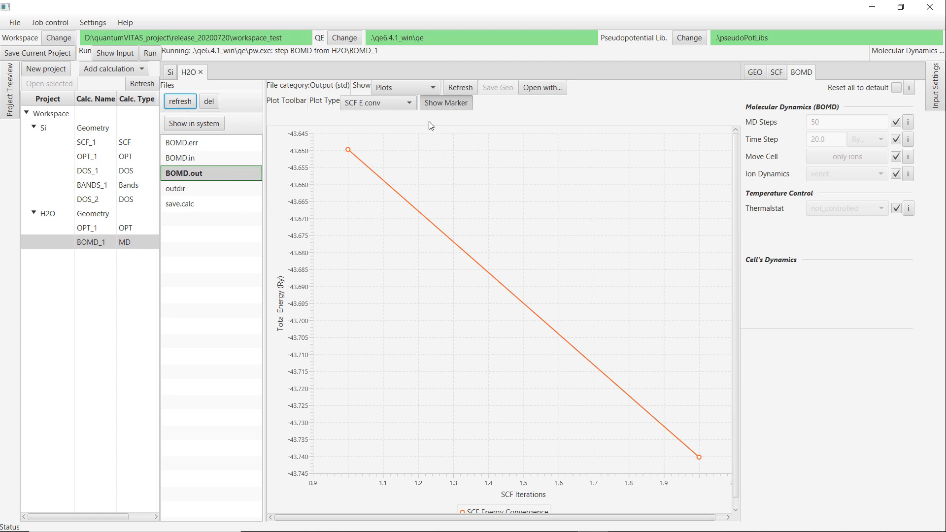
left_click(460, 87)
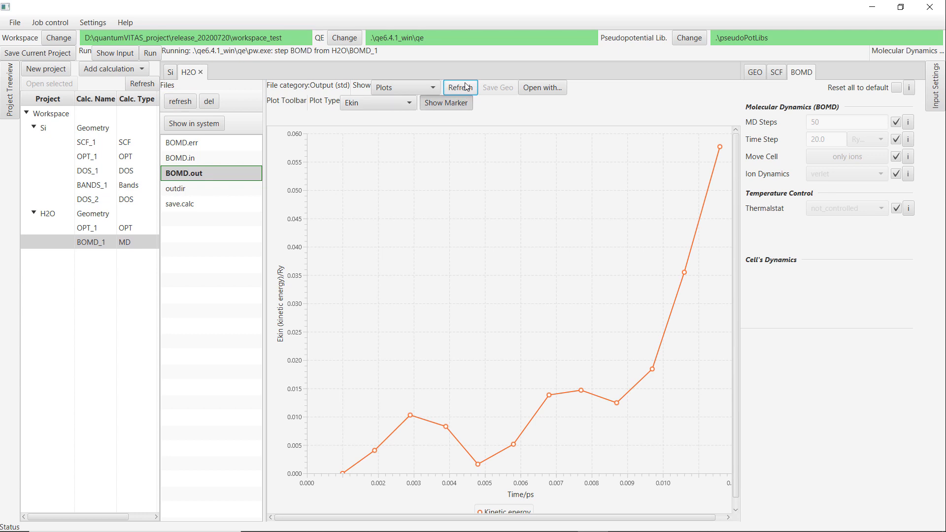
left_click(465, 84)
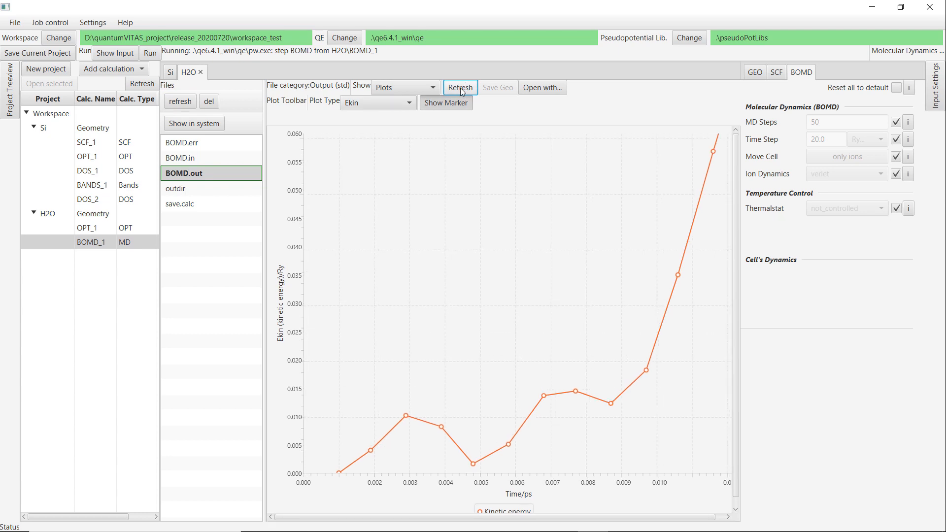
Switch the plot to temperature and refresh it while the MD job runs.
left_click(408, 107)
left_click(391, 130)
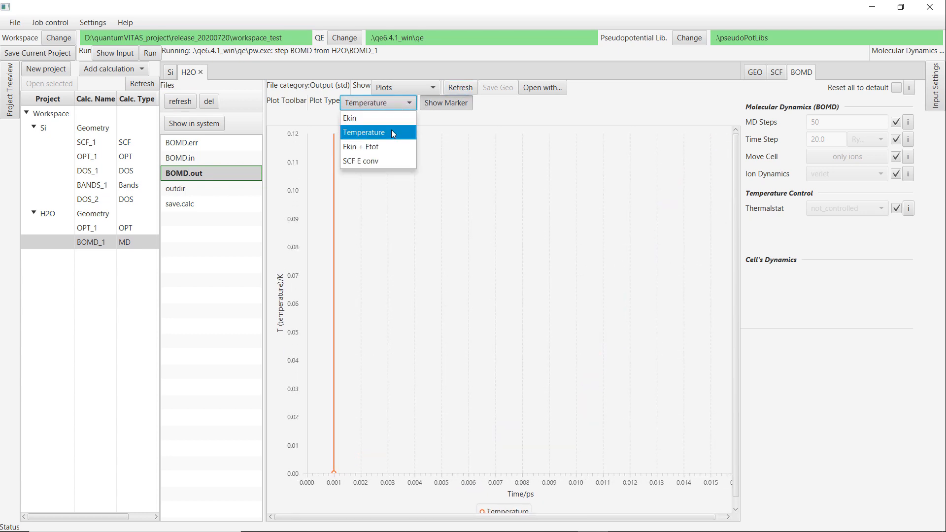
left_click(460, 88)
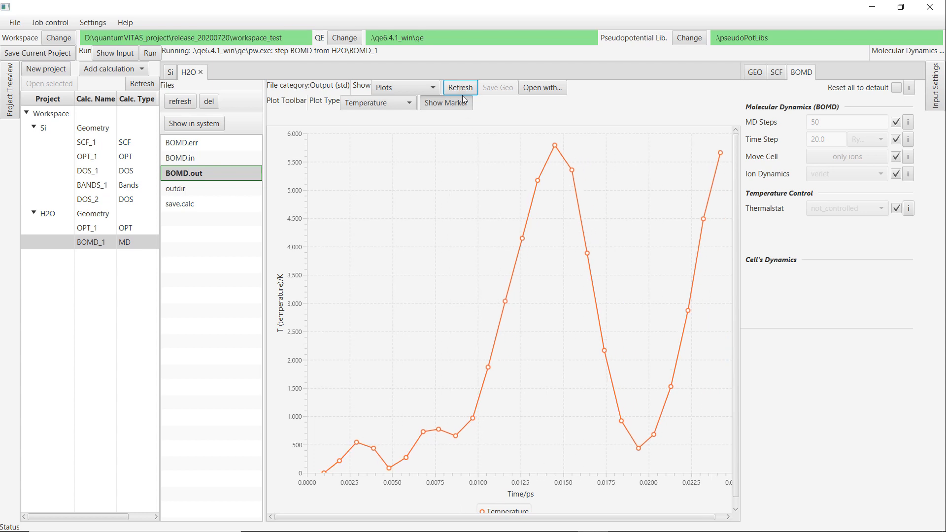
left_click(457, 87)
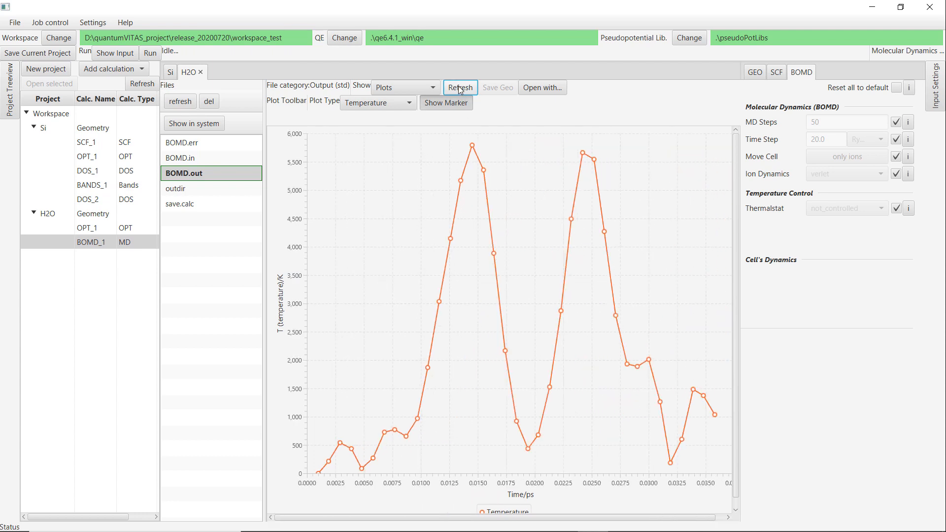
left_click(458, 88)
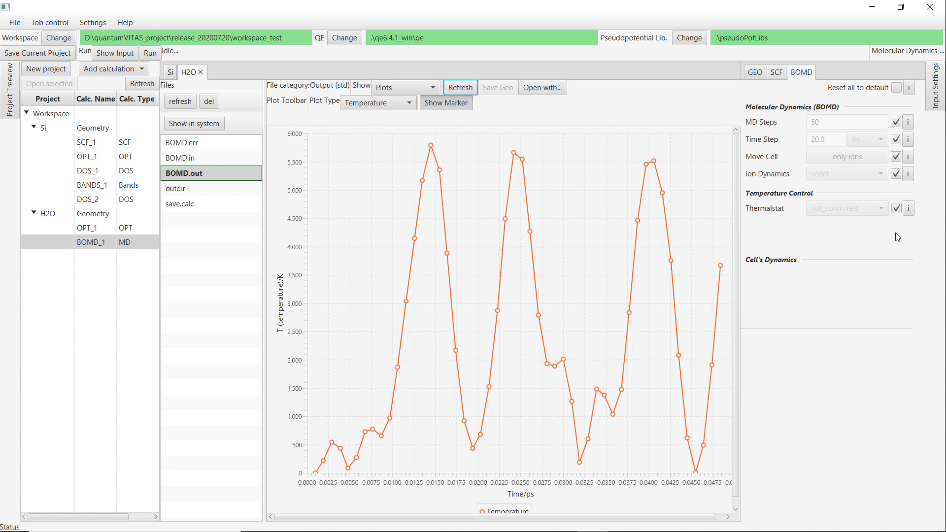
Set the thermostat to andersen with a target temperature of 500 Kelvin.
left_click(896, 208)
left_click(867, 207)
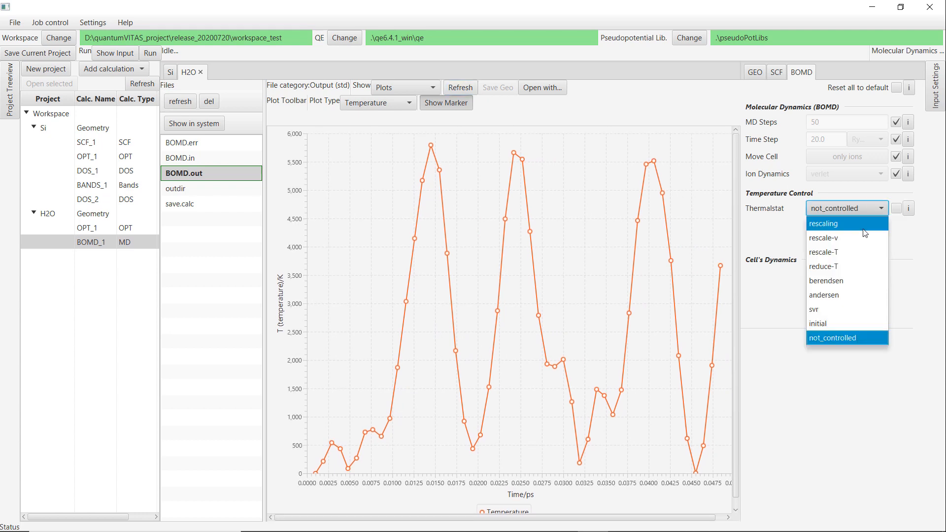
left_click(861, 295)
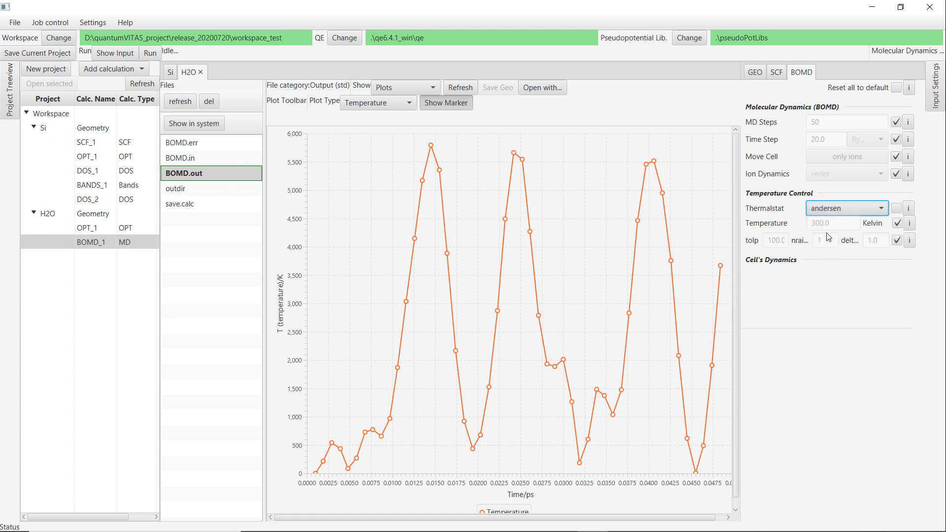
left_click(897, 224)
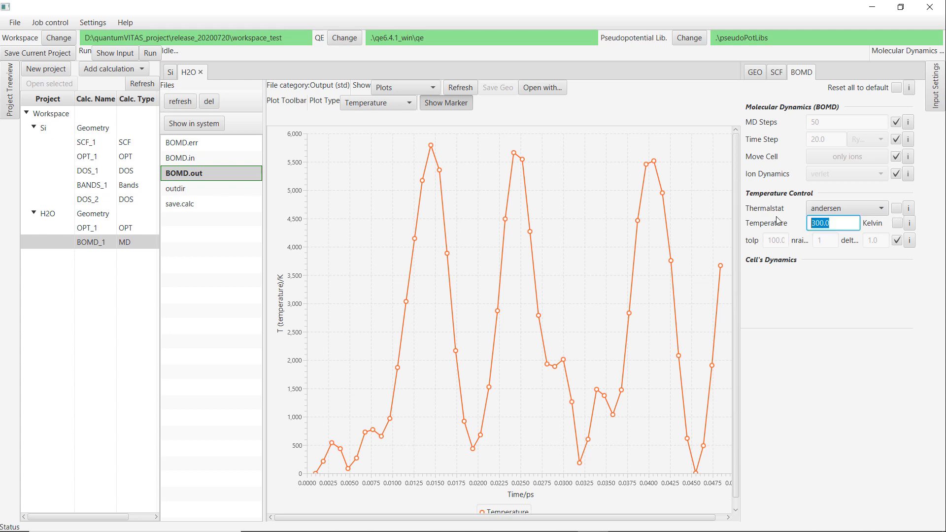
triple_click(827, 223)
type("500")
left_click(860, 311)
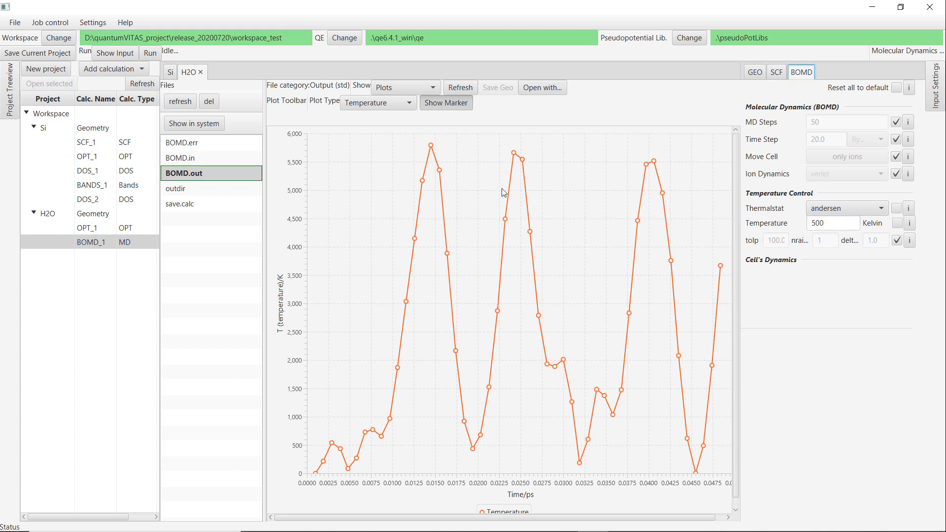
Rerun the MD job with the thermostat and refresh its output.
left_click(150, 53)
left_click(498, 243)
left_click(460, 88)
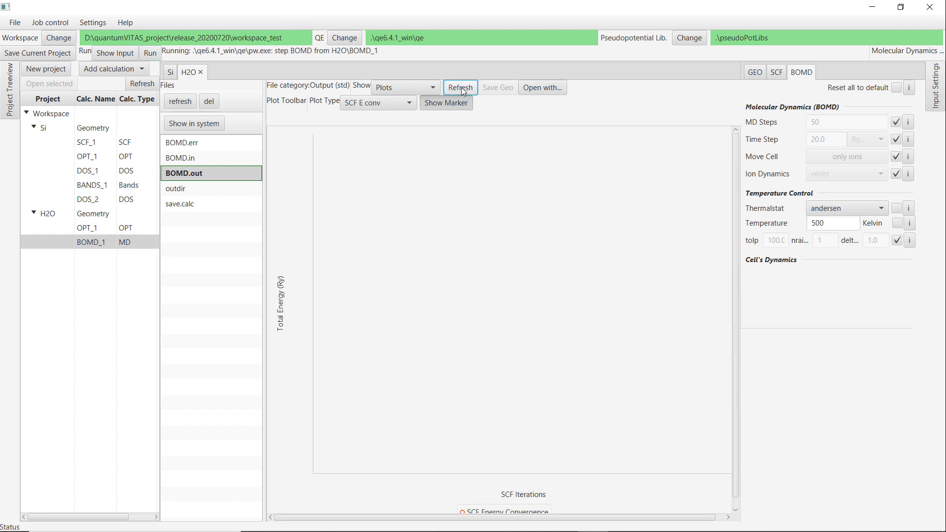
Display the temperature plot and refresh it to monitor the thermostatted MD run.
left_click(389, 103)
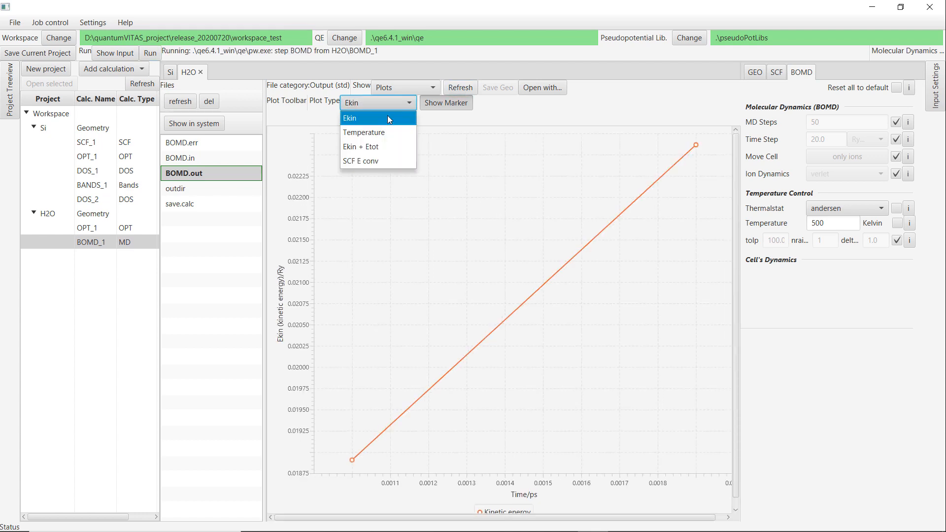
left_click(375, 132)
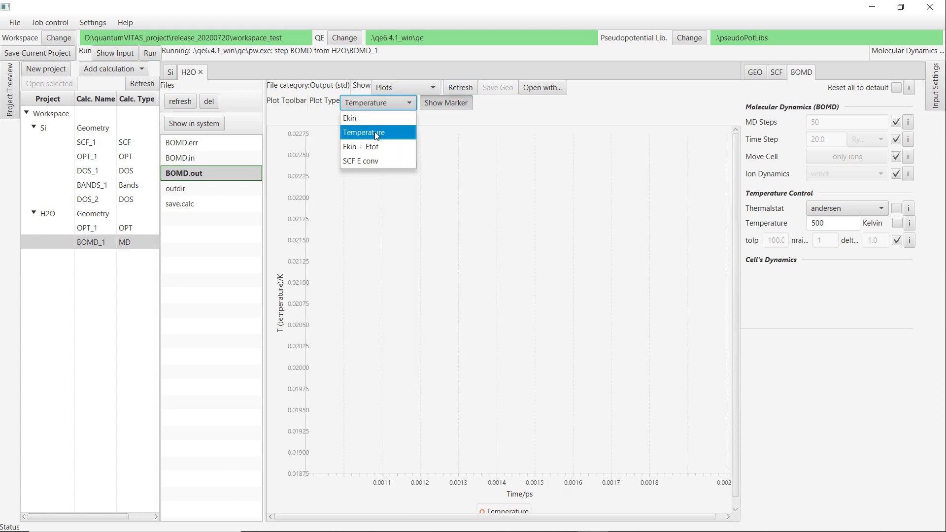
left_click(461, 88)
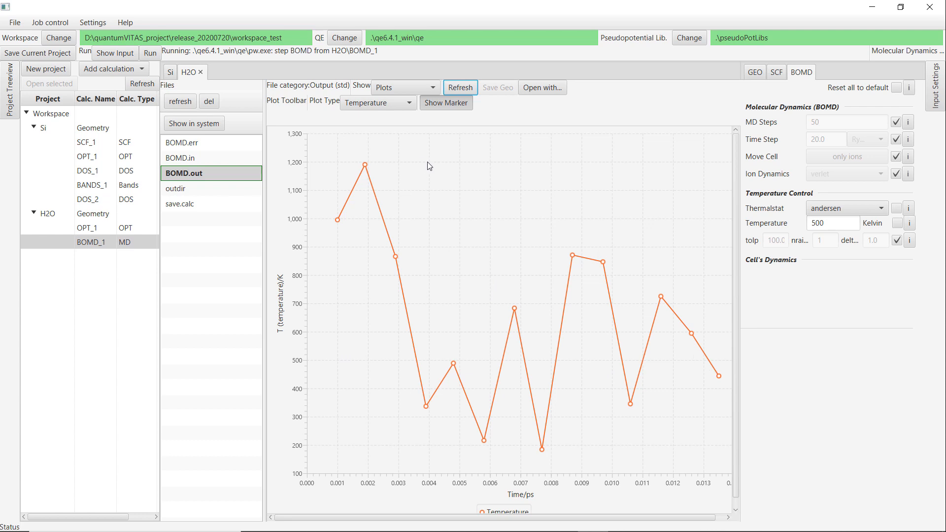
left_click(459, 88)
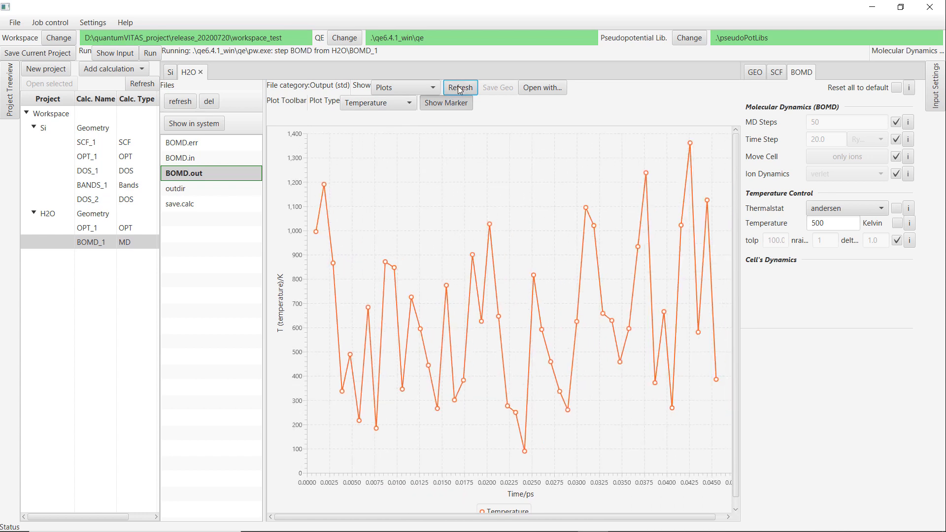
left_click(459, 89)
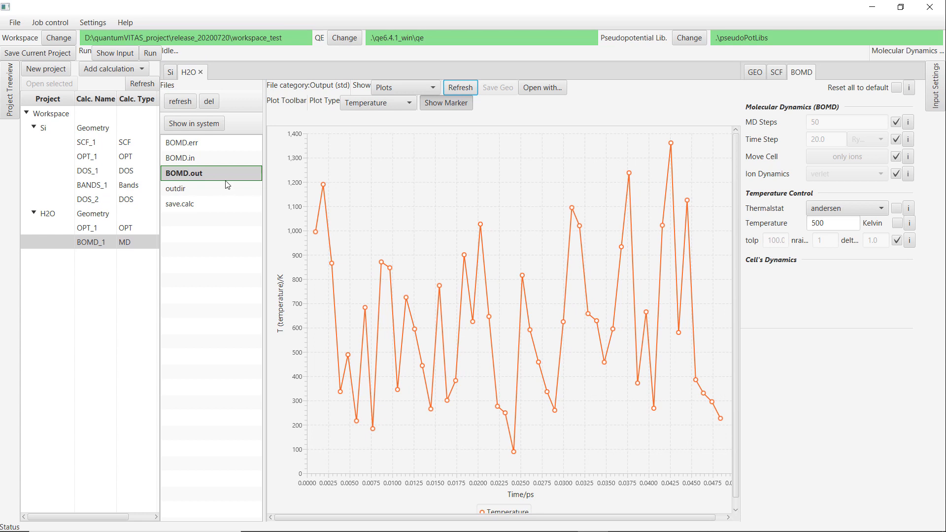
Save the current project and dismiss the confirmation.
left_click(119, 69)
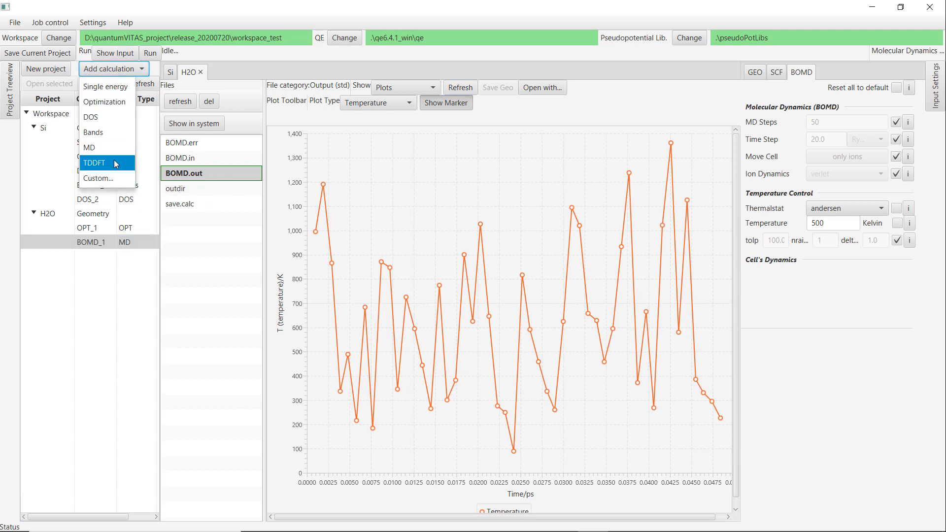
left_click(117, 261)
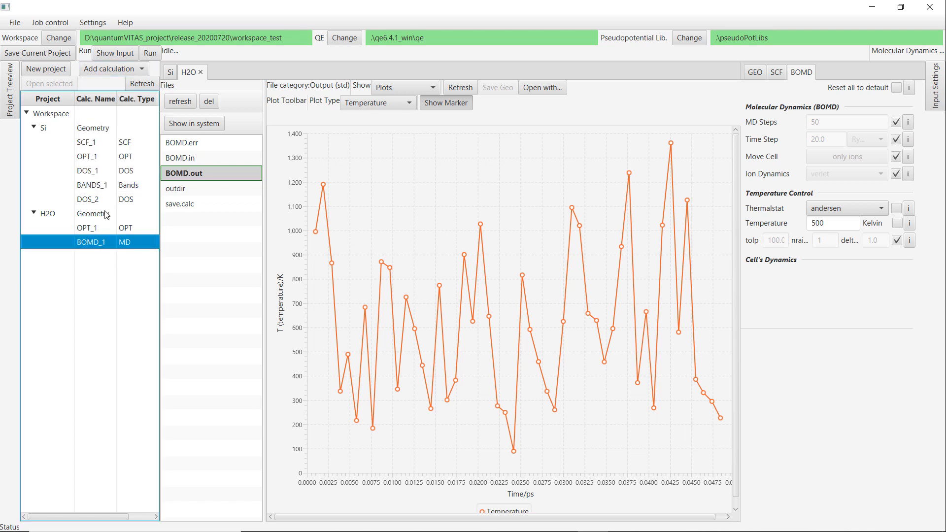
left_click(44, 55)
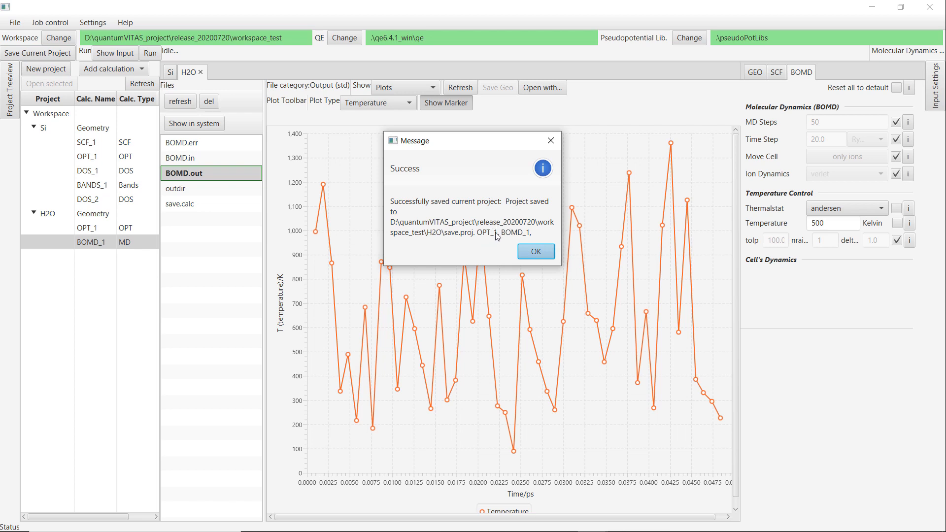
key("Return")
Close the H2O and Si project tabs and select the Si project in the tree.
left_click(202, 74)
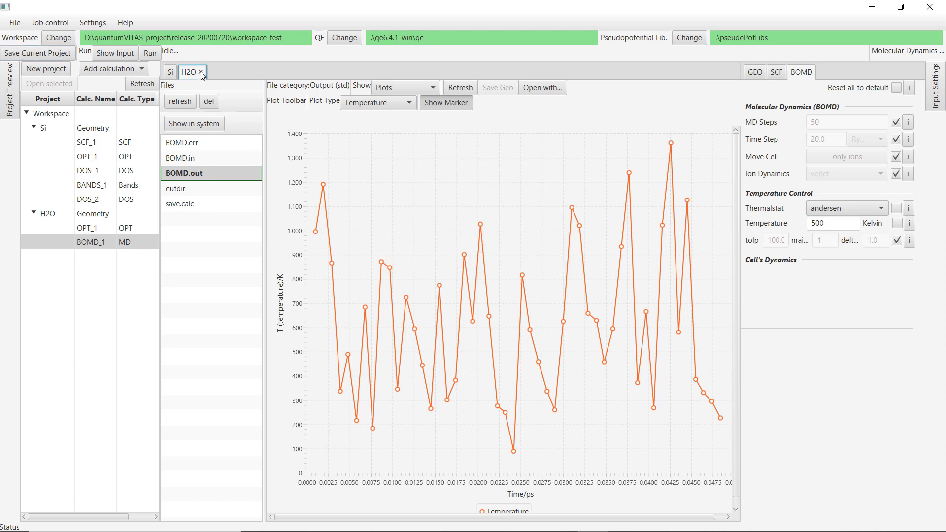
left_click(201, 74)
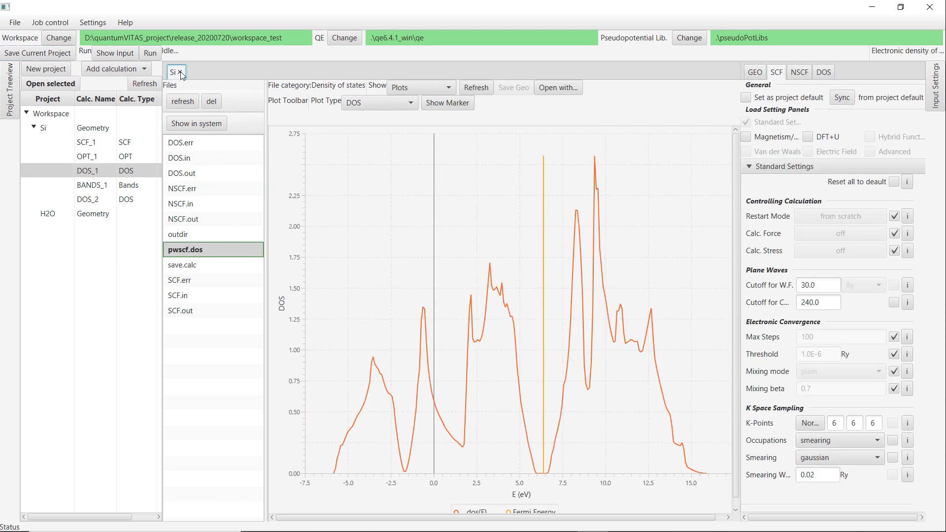
left_click(180, 72)
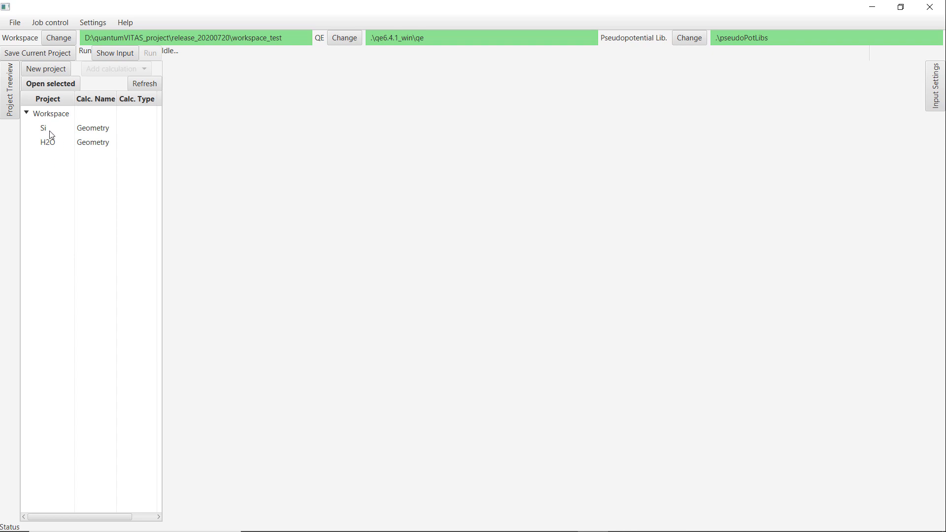
left_click(96, 131)
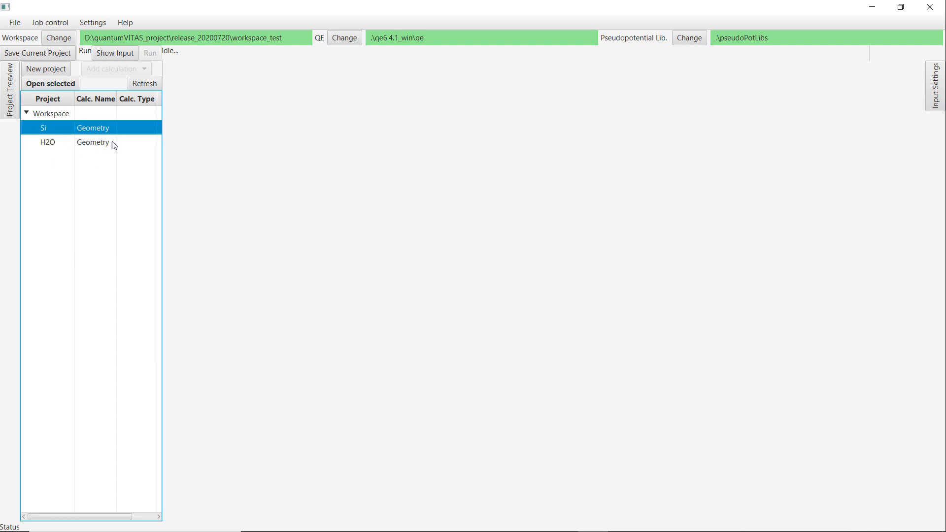
Open the H2O project, dismiss the load message, select its OPT_1 calculation, and close the project tab.
left_click(53, 144)
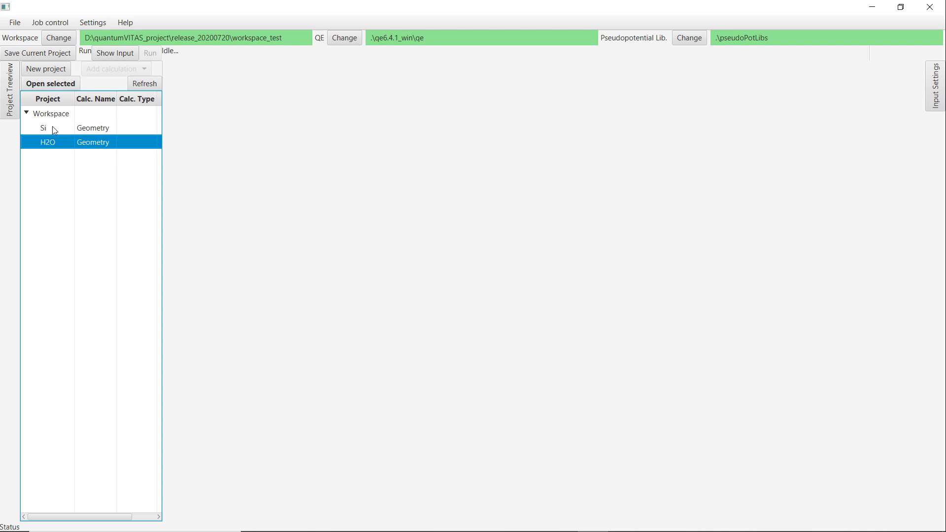
left_click(56, 83)
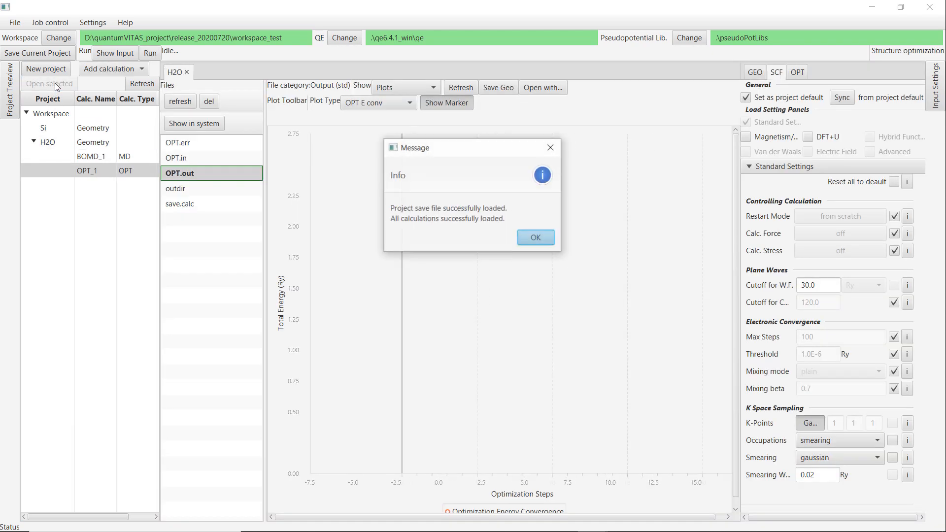
left_click(533, 237)
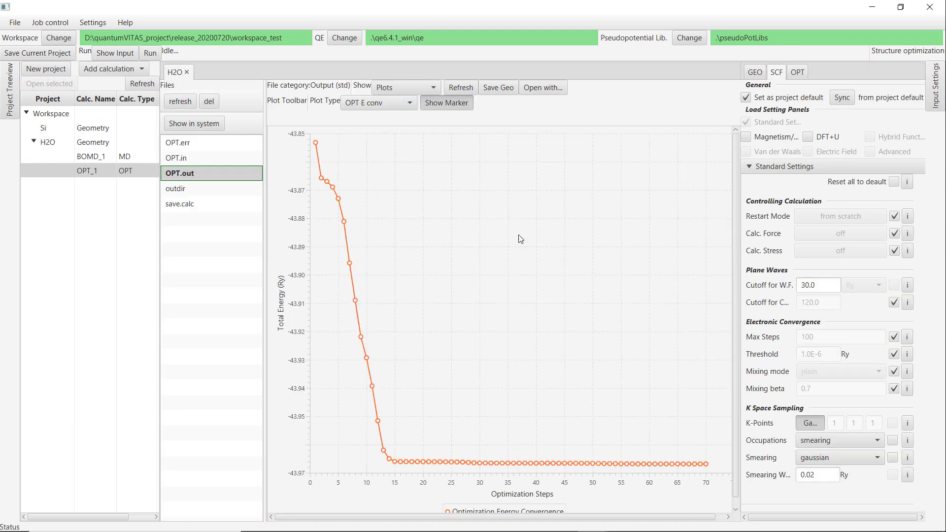
left_click(94, 156)
left_click(93, 168)
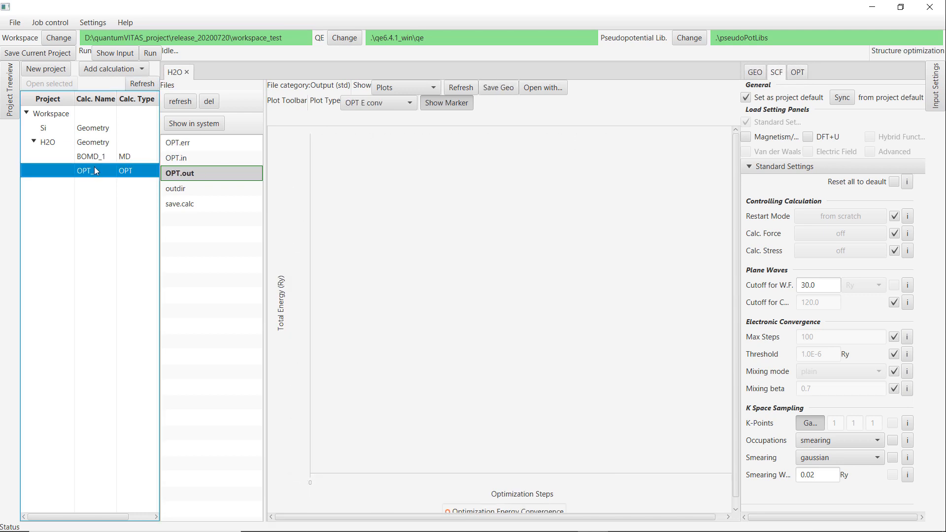
left_click(188, 72)
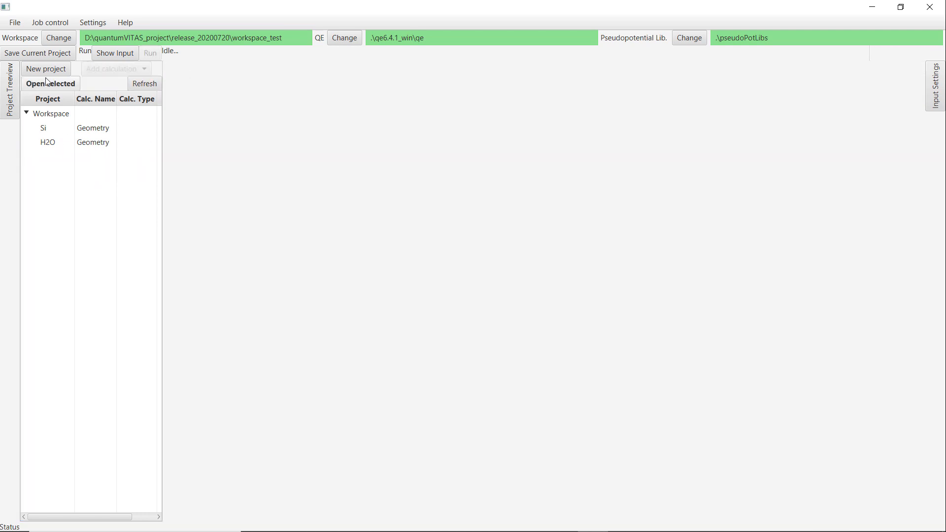
Create a new project named C6H6.
left_click(68, 72)
type("Ch")
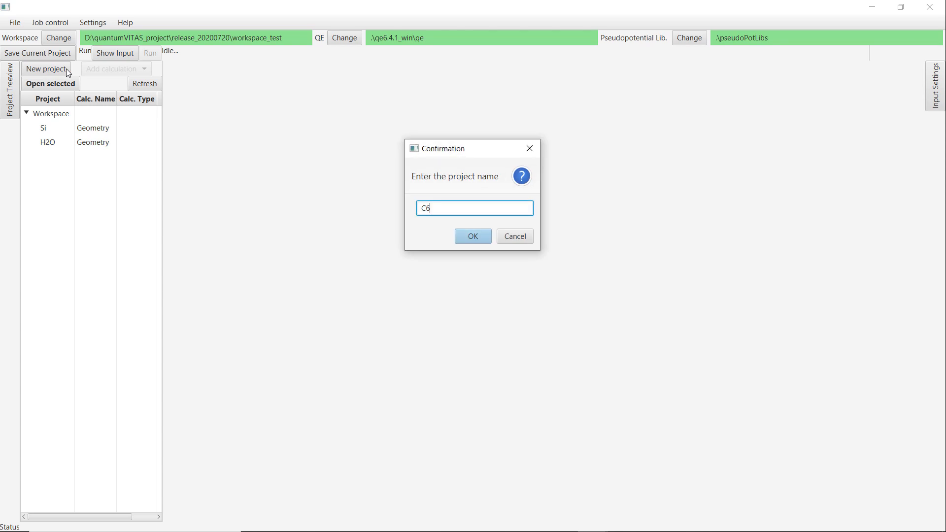
type("H6")
key("Return")
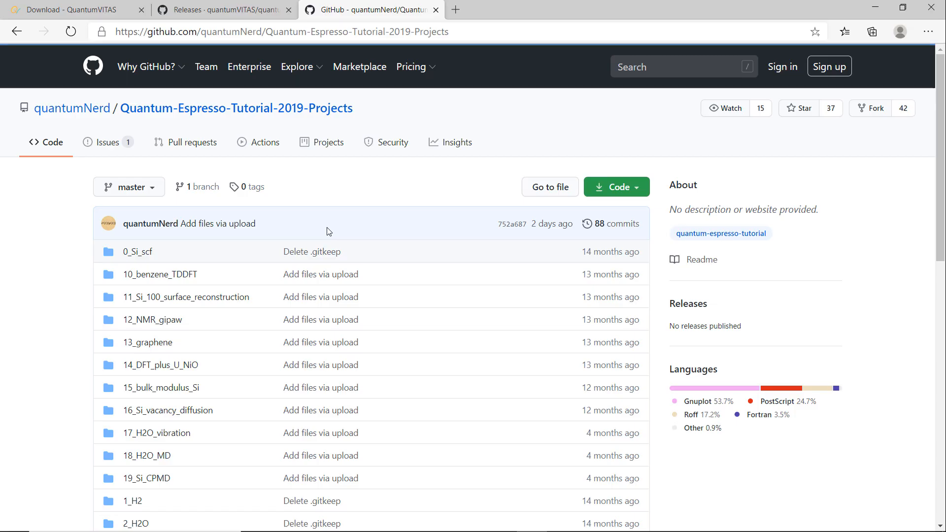
In the browser, open C6H6.1_scf.in from the 10_benzene_TDDFT folder, copy its input text, and return to quantumVITAS.
scroll(258, 238, "down", 5)
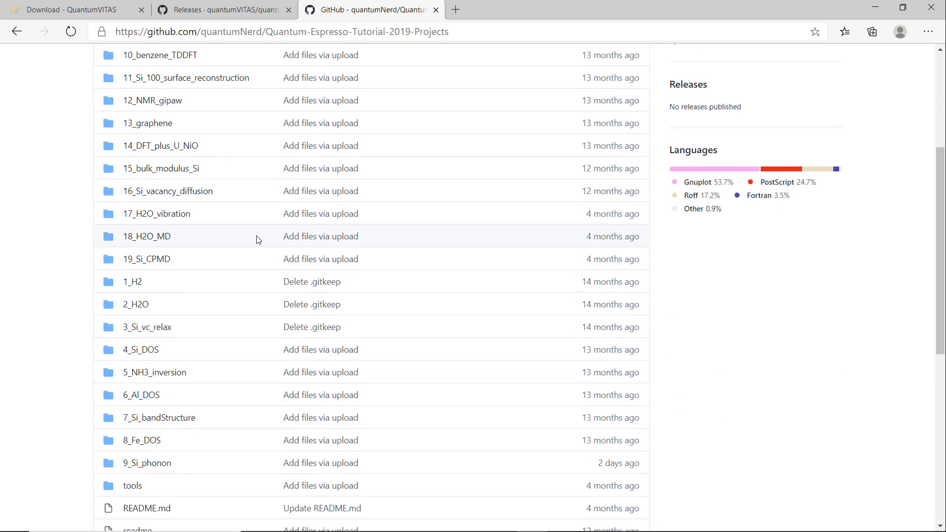
scroll(237, 255, "up", 2)
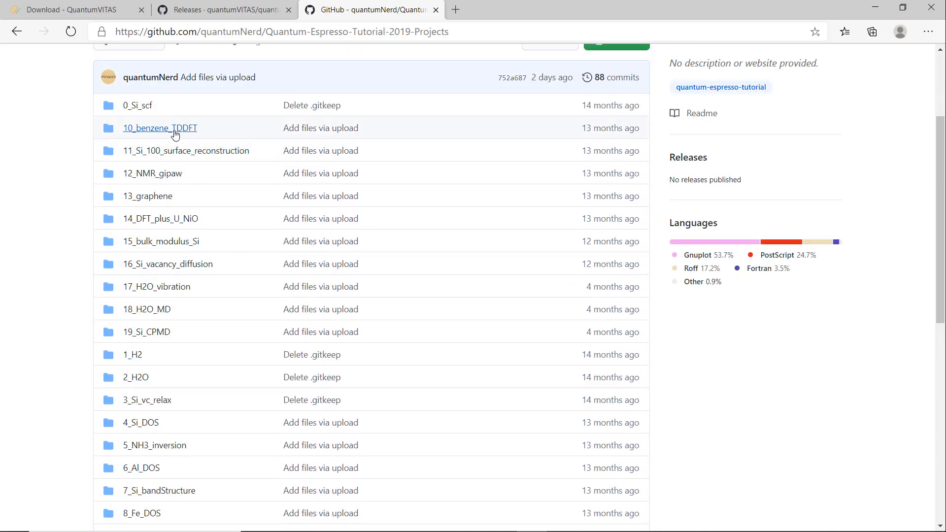
left_click(175, 129)
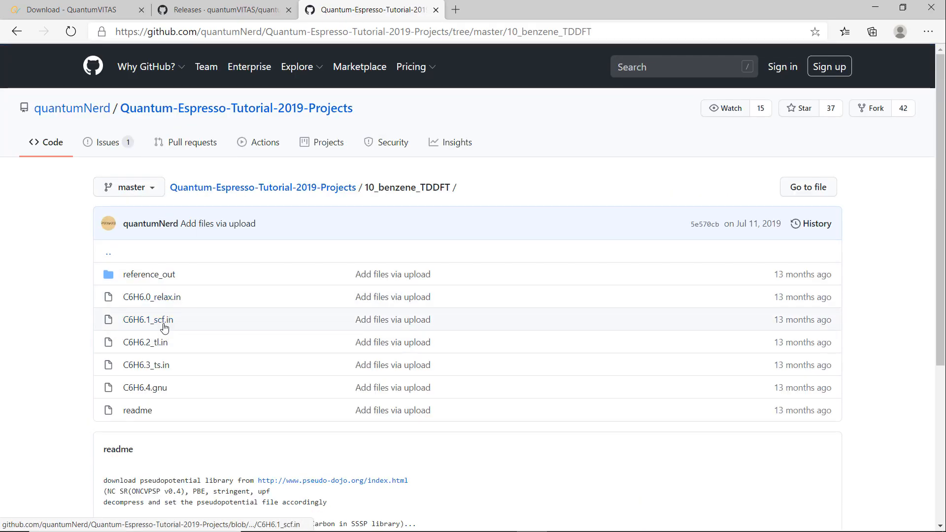
left_click(159, 321)
scroll(243, 338, "down", 7)
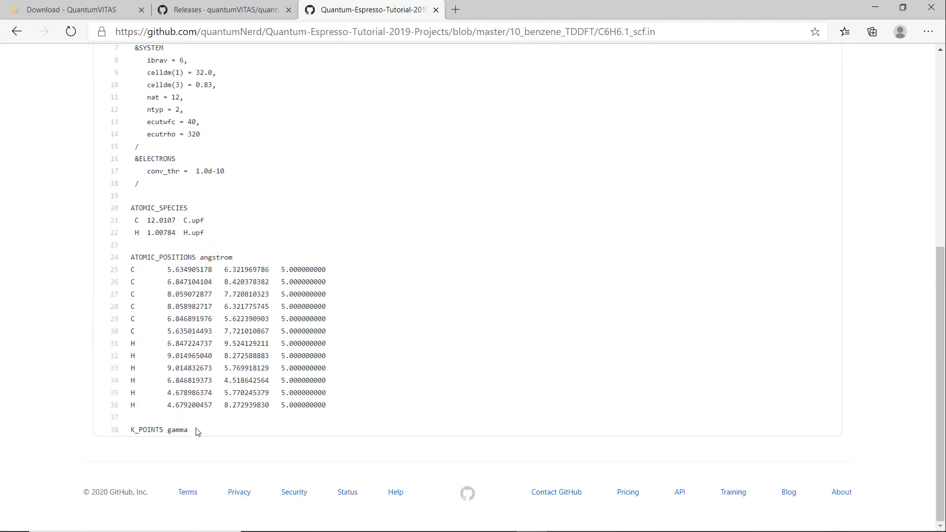
left_click_drag(196, 432, 127, 319)
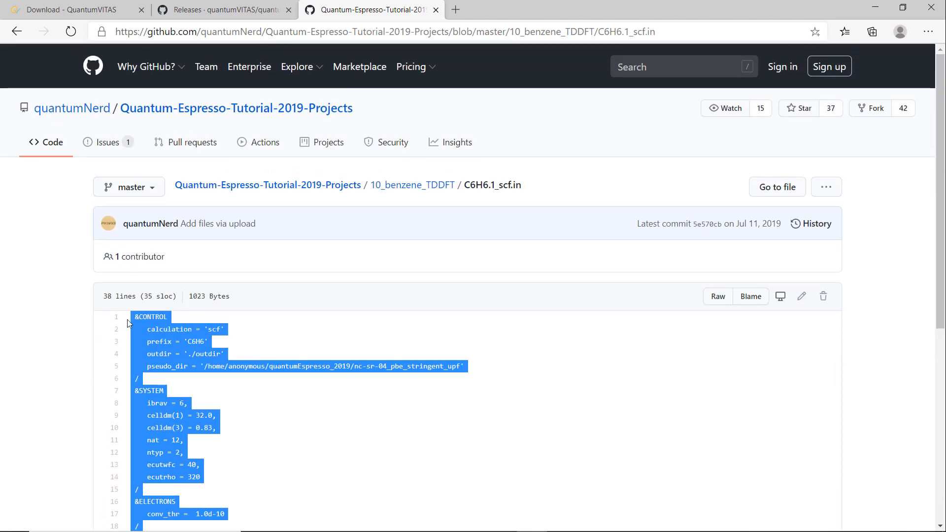
key("alt+Tab")
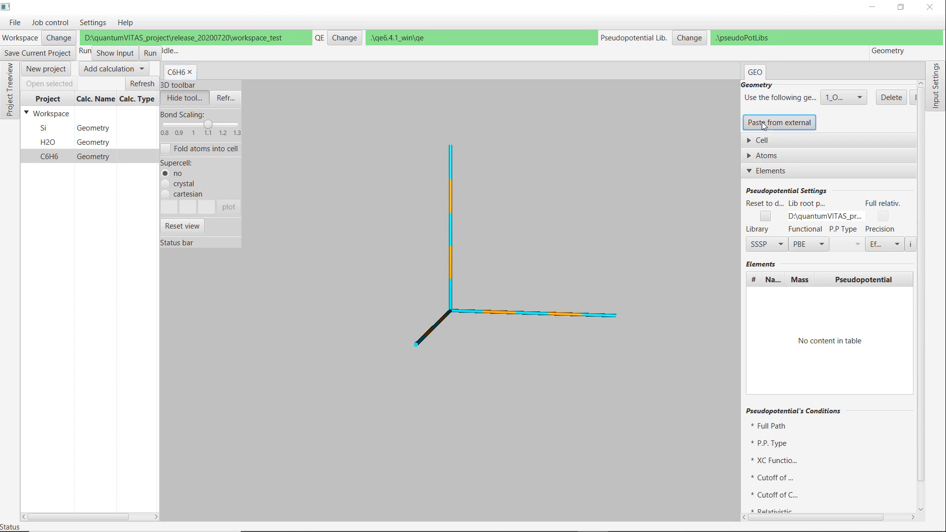
Paste the copied benzene input as the C6H6 project geometry.
left_click(779, 122)
left_click(412, 183)
left_click(450, 207)
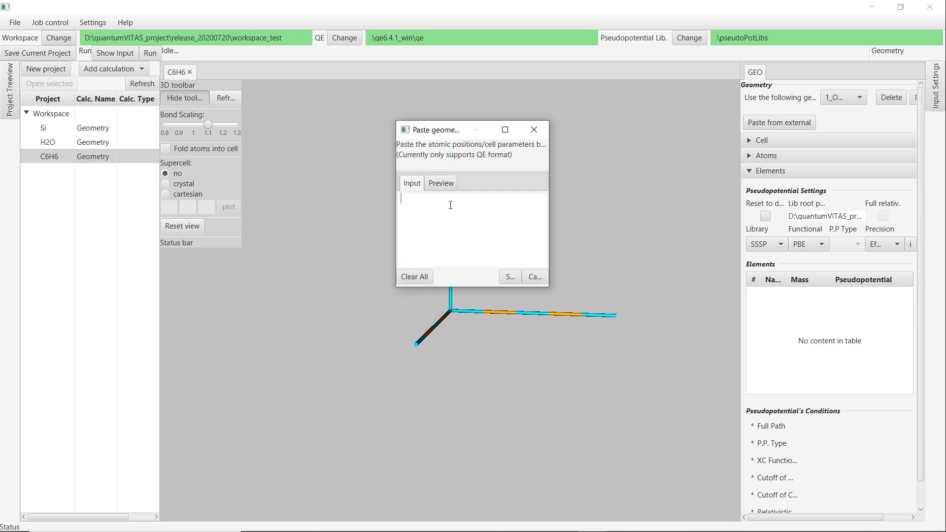
key("ctrl+v")
left_click(509, 277)
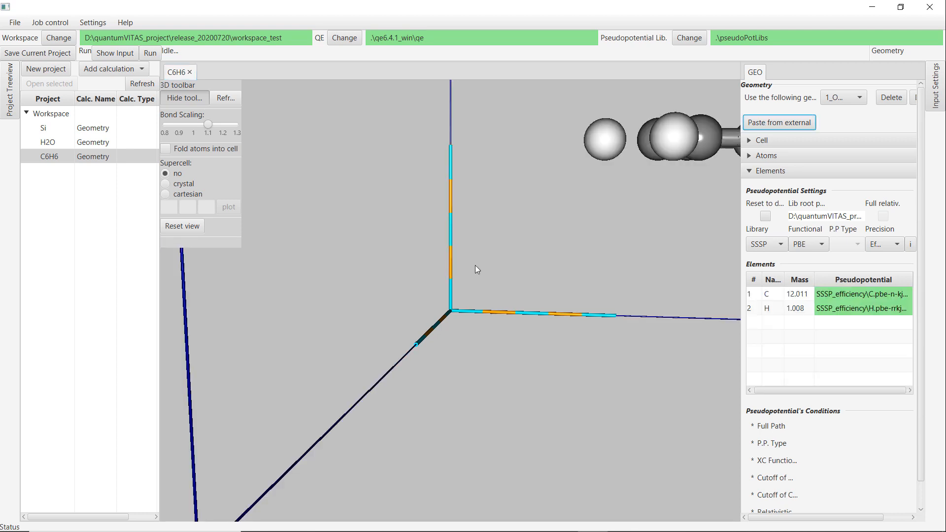
Increase the bond scaling of the benzene view to about 1.2.
mouse_move(504, 233)
left_mouse_down()
mouse_move(514, 244)
mouse_move(516, 234)
left_mouse_up()
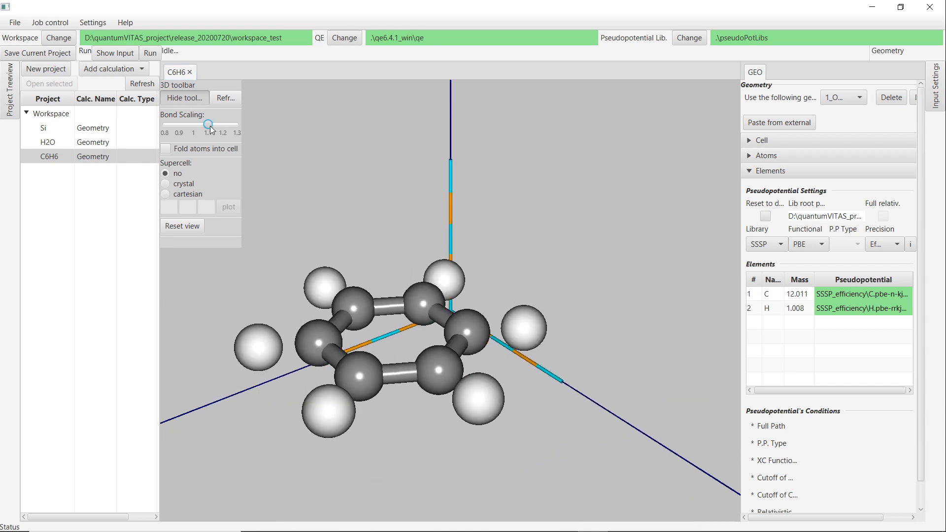
left_click_drag(210, 126, 225, 135)
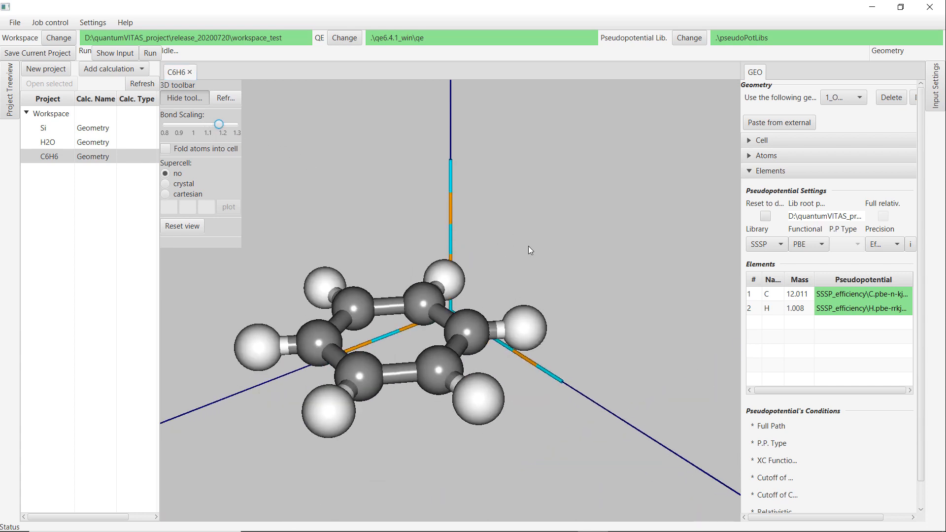
Add a TDDFT calculation to the C6H6 project.
left_click(818, 176)
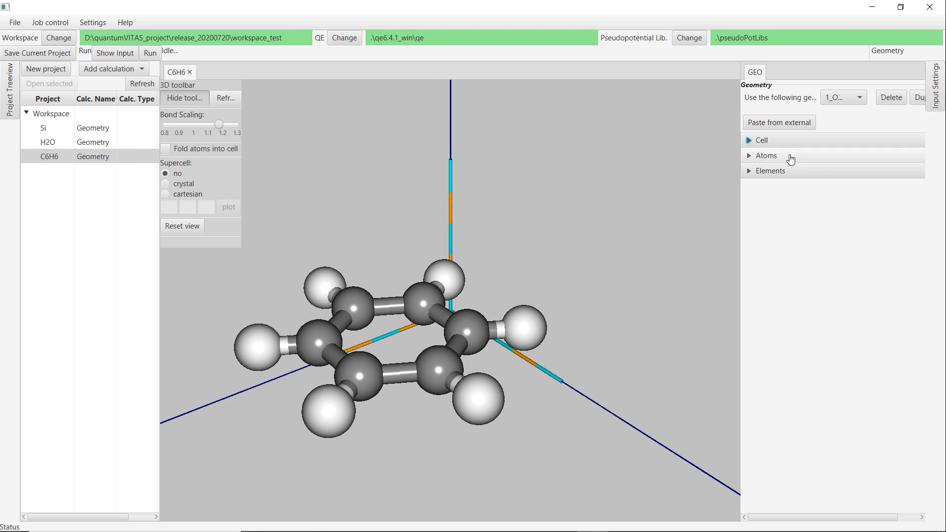
left_click(101, 70)
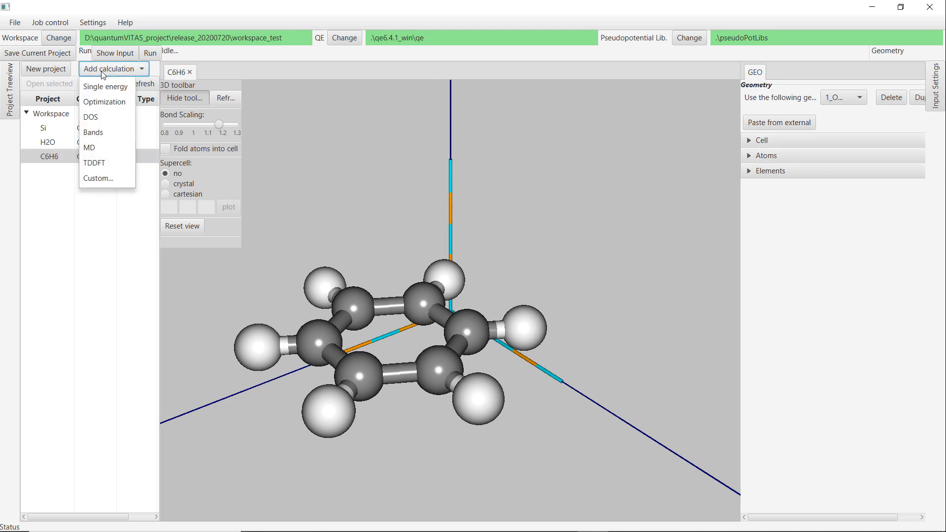
left_click(104, 162)
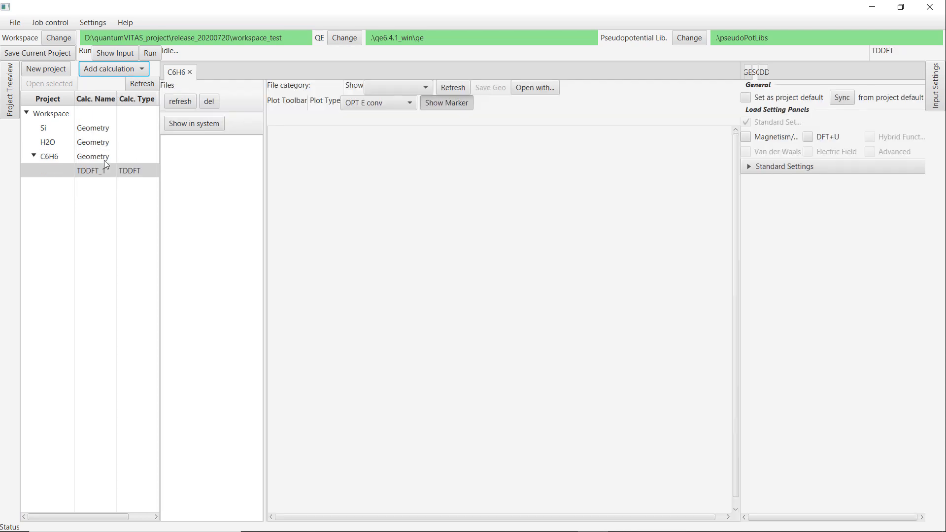
Set the TDDFT polarizability to full and all iterations to 4000.
left_click(772, 167)
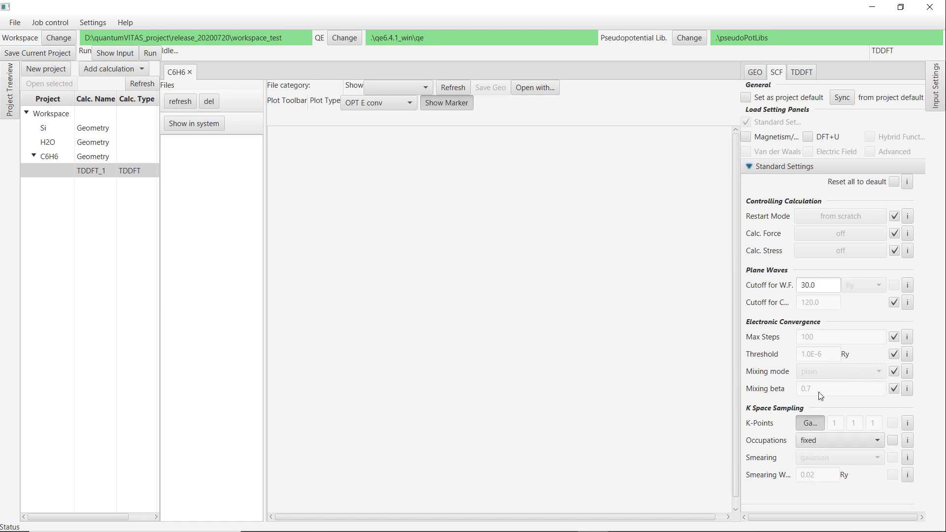
left_click(800, 74)
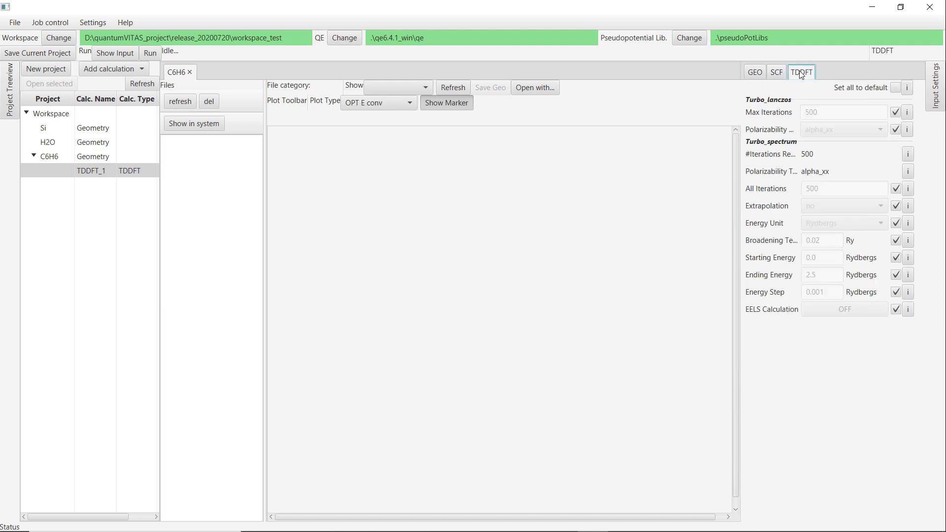
left_click(895, 129)
left_click(864, 130)
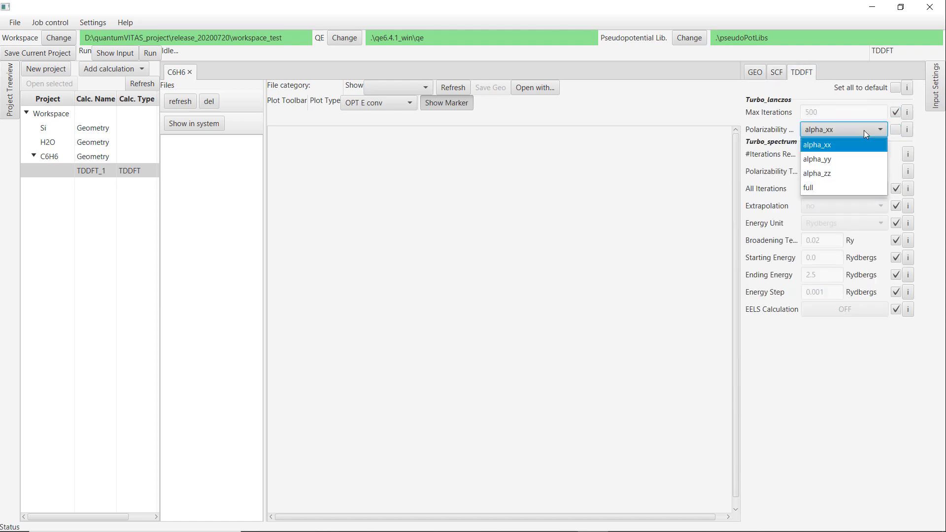
left_click(841, 185)
left_click(896, 189)
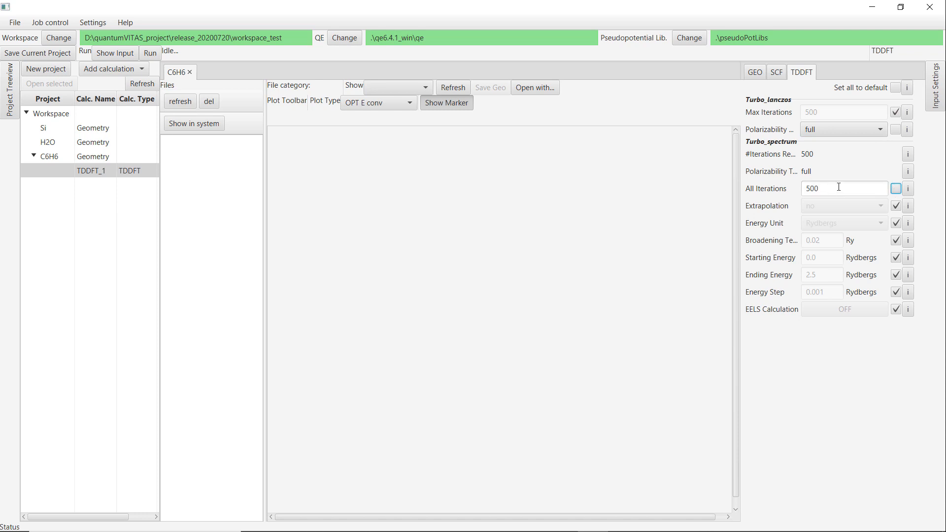
left_click_drag(839, 186, 761, 188)
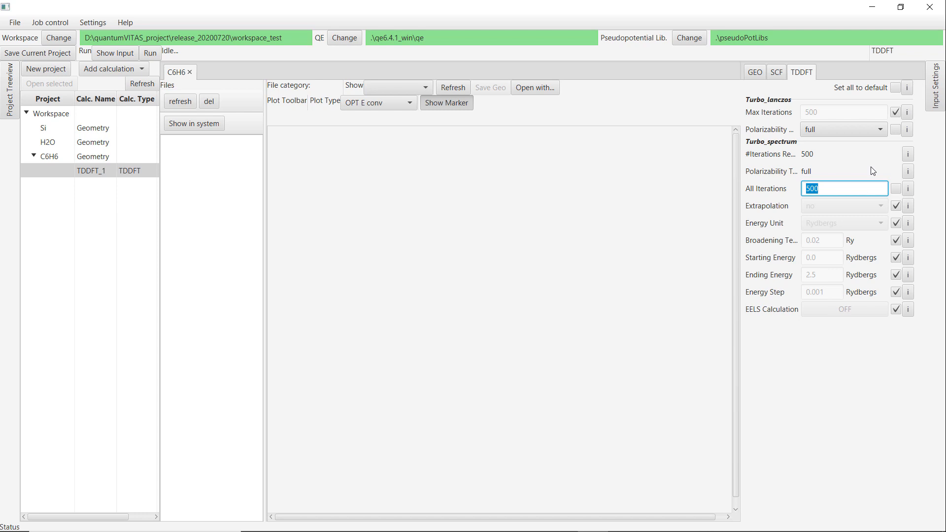
type("4000")
Set the extrapolation to osc and the energy unit to Electron volts.
left_click(895, 206)
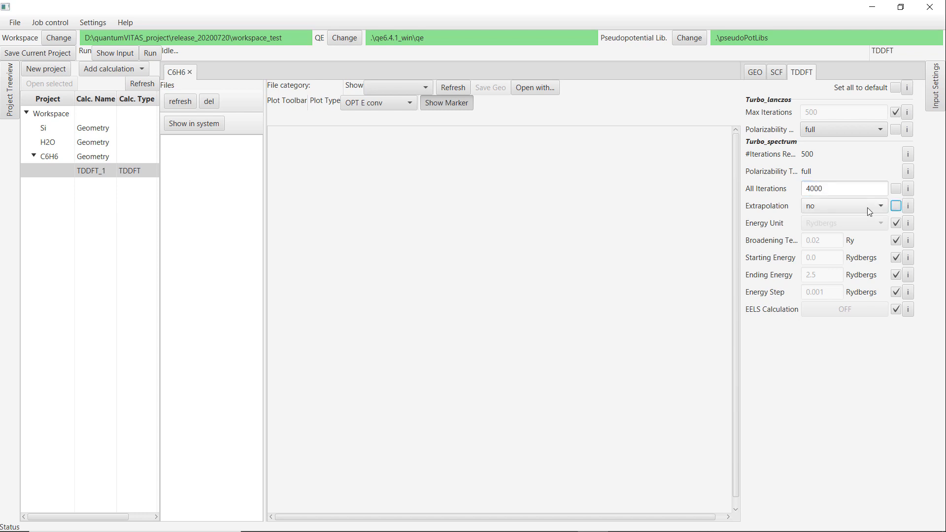
left_click(865, 207)
left_click(841, 232)
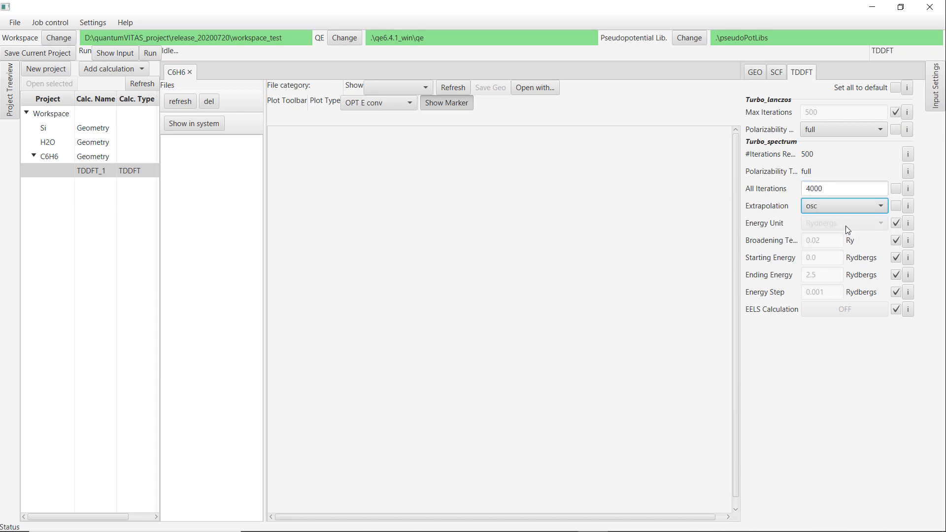
left_click(896, 223)
left_click(860, 223)
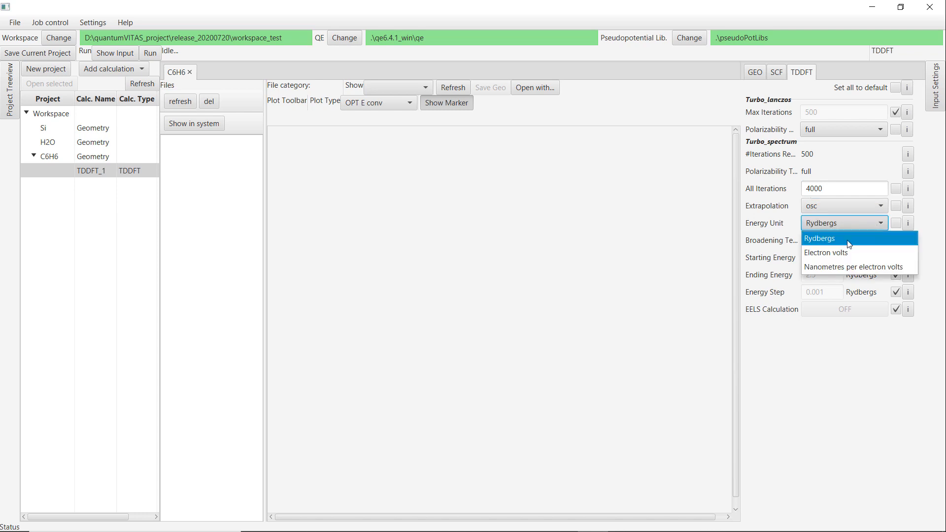
left_click(847, 252)
Set a custom starting energy of 0.0, ending energy of 50 and energy step of 0.01 electron volts.
left_click(896, 257)
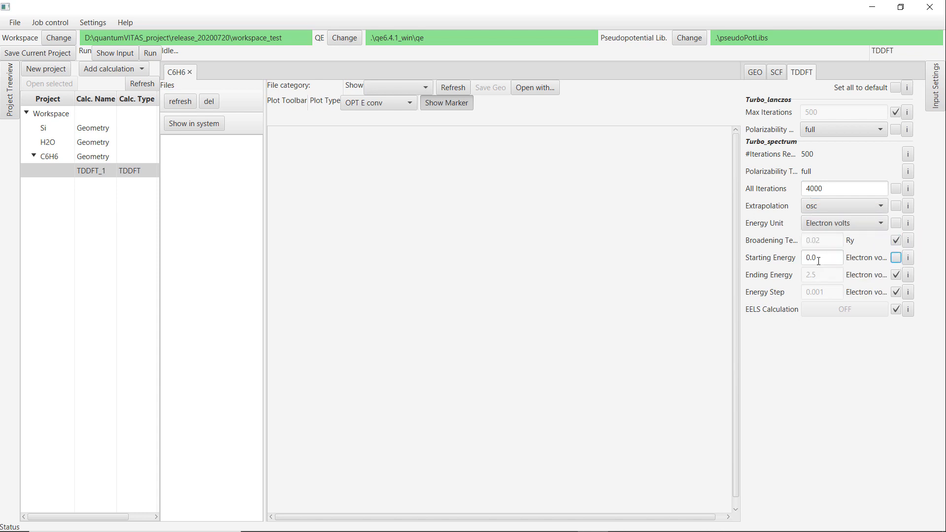
left_click(896, 275)
double_click(810, 275)
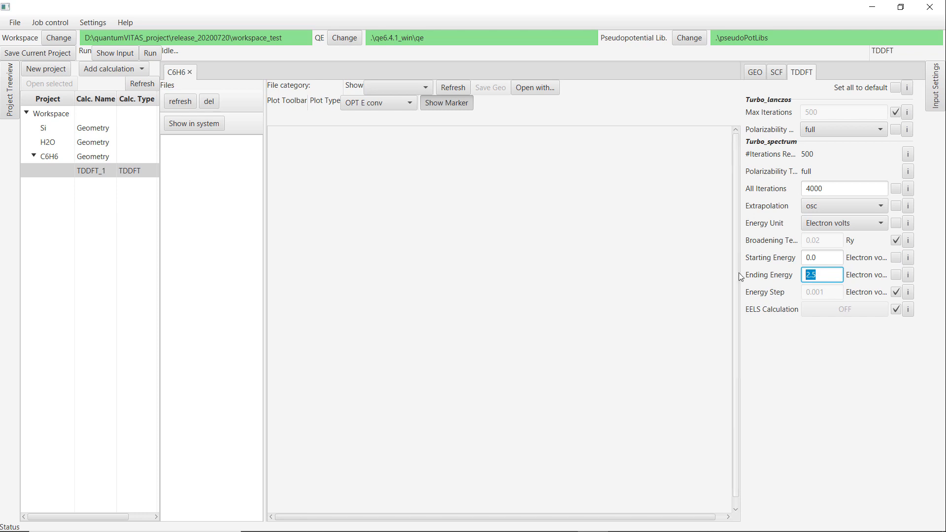
type("50")
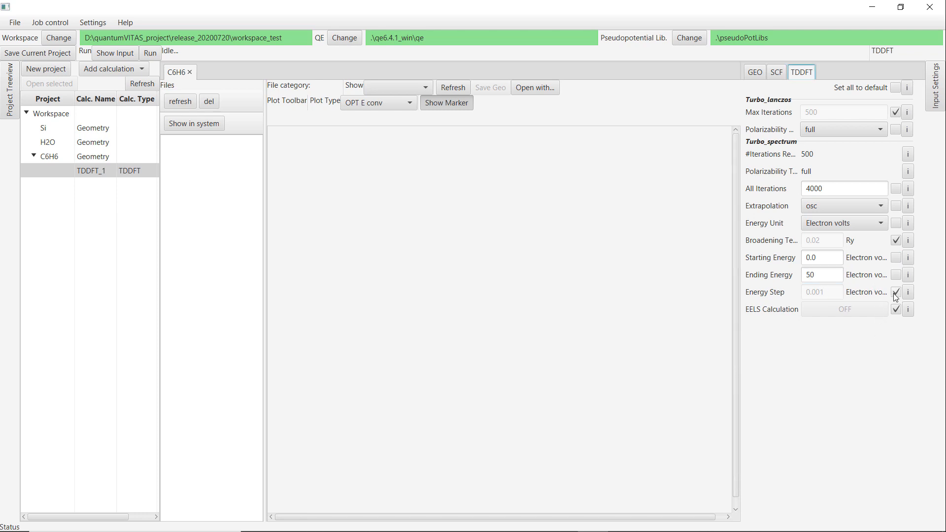
left_click(895, 292)
double_click(813, 292)
type("0.01")
key("Tab")
Run the TDDFT calculation, refresh its files, open TDDFT.out, and select the C6H6 geometry.
left_click(151, 54)
left_click(500, 244)
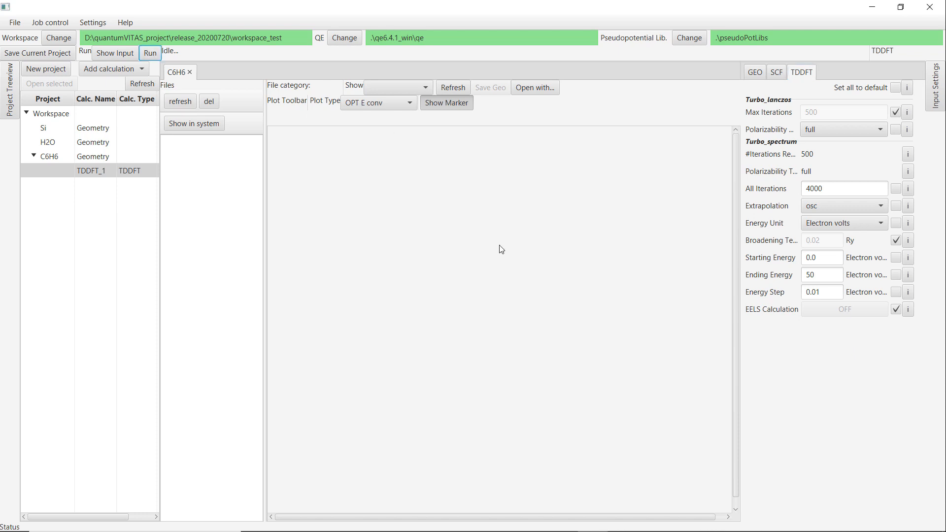
left_click(179, 102)
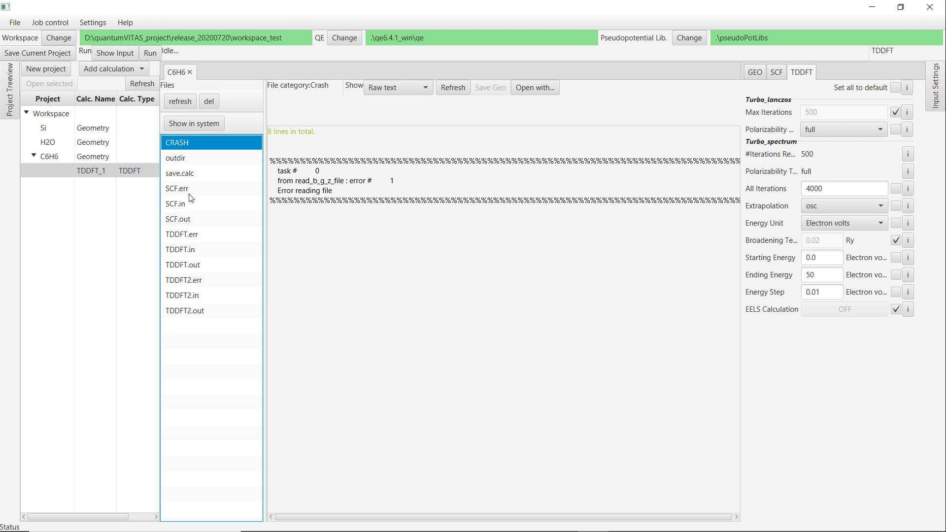
left_click(204, 266)
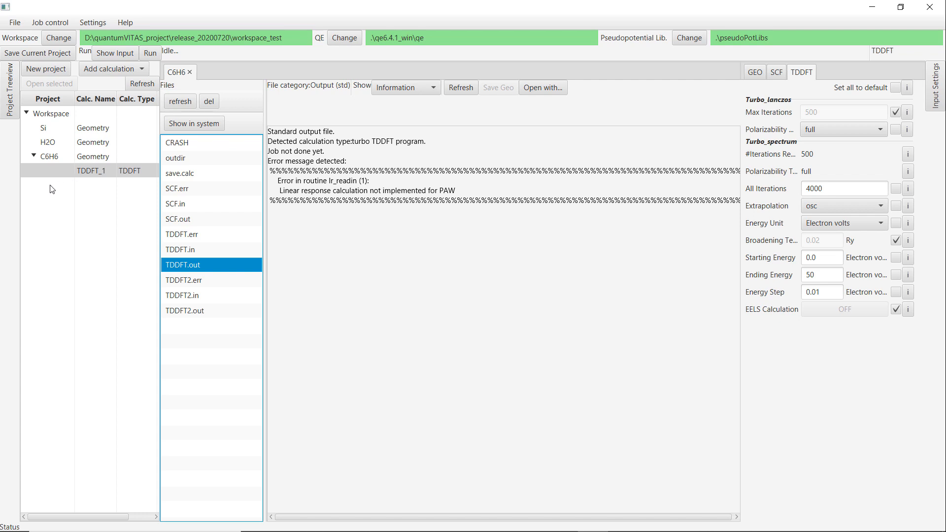
left_click(91, 157)
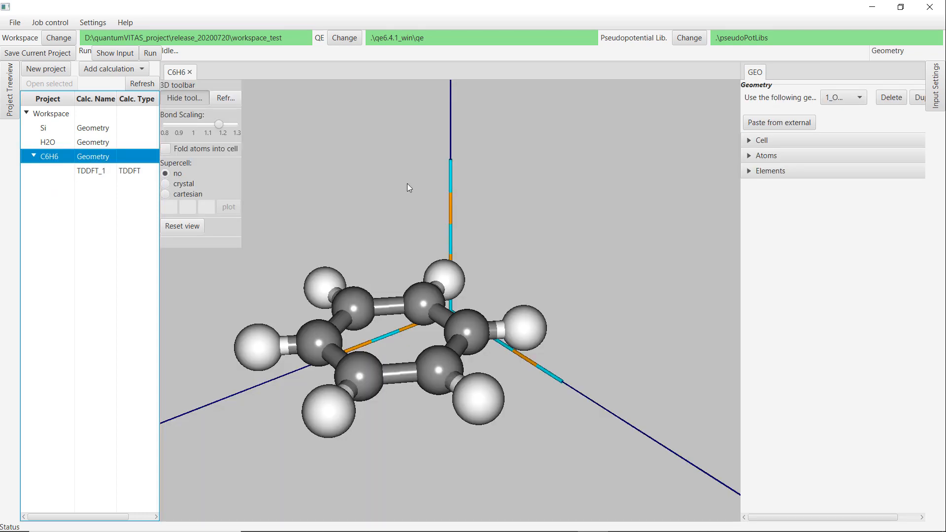
Inspect the C and H pseudopotentials of the C6H6 geometry and set the pseudopotential library to PSEUDODOJO.
left_click(793, 172)
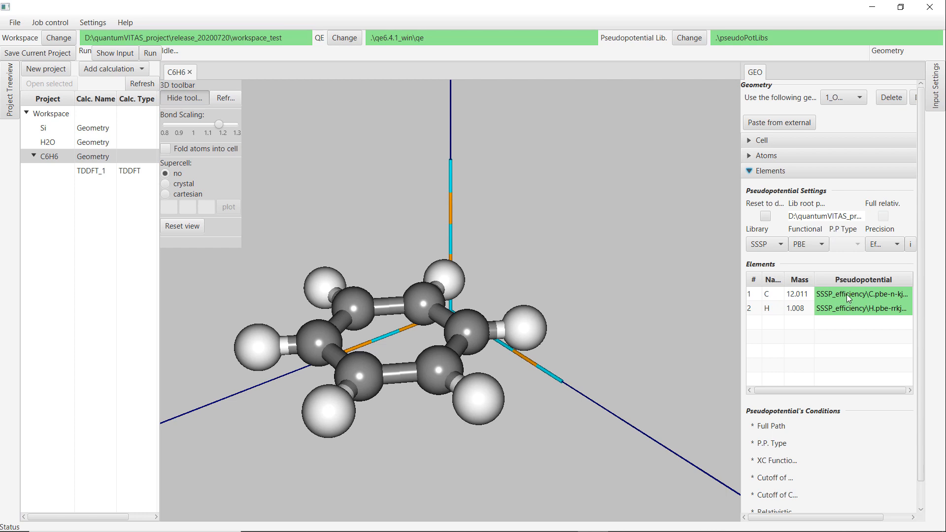
left_click(832, 294)
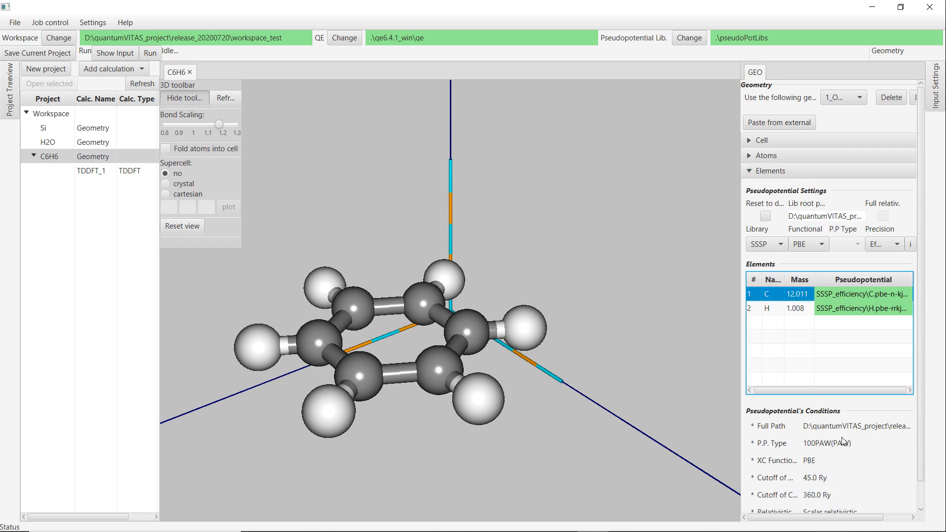
left_click(790, 307)
left_click(794, 295)
left_click(794, 311)
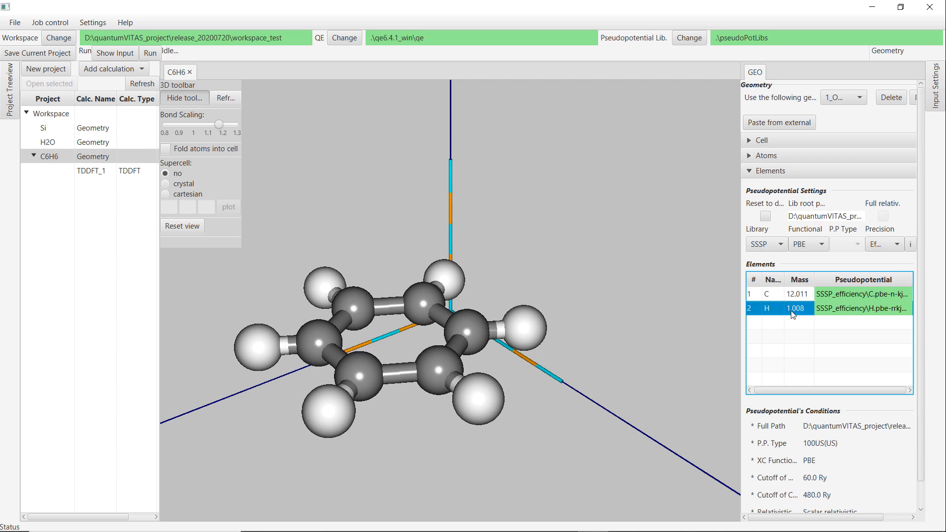
left_click(771, 246)
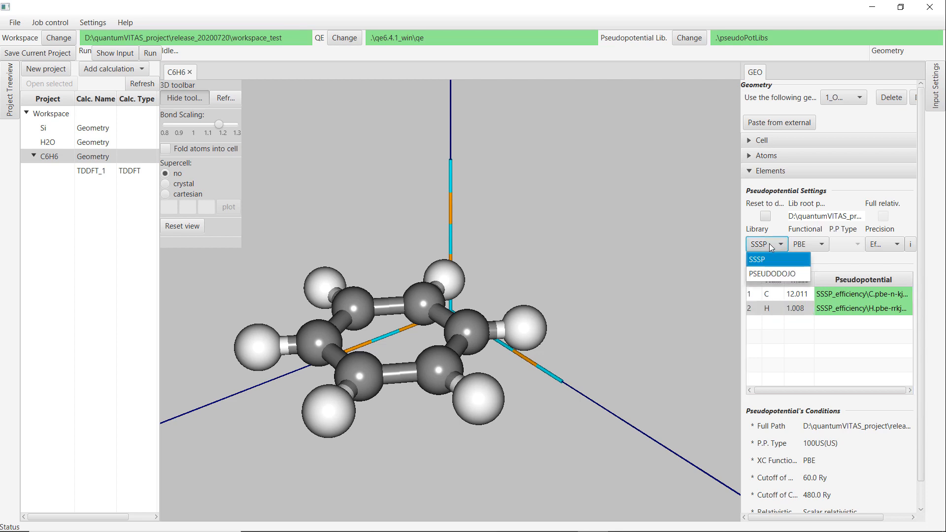
left_click(775, 274)
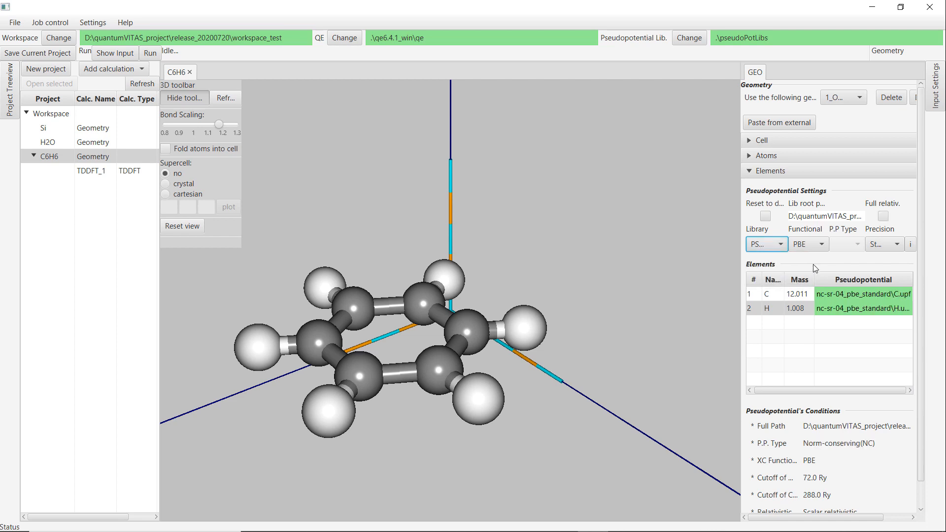
left_click(800, 307)
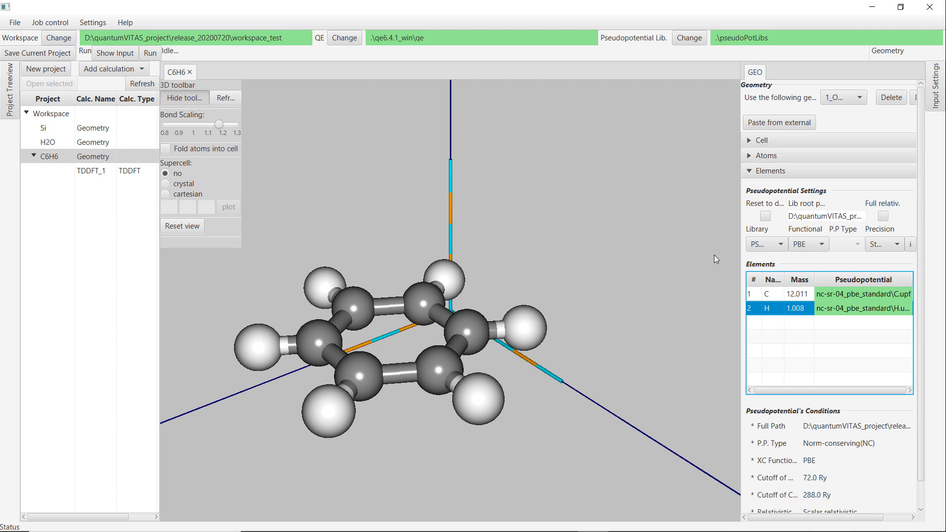
Run the TDDFT_1 calculation with all three steps enabled.
left_click(79, 172)
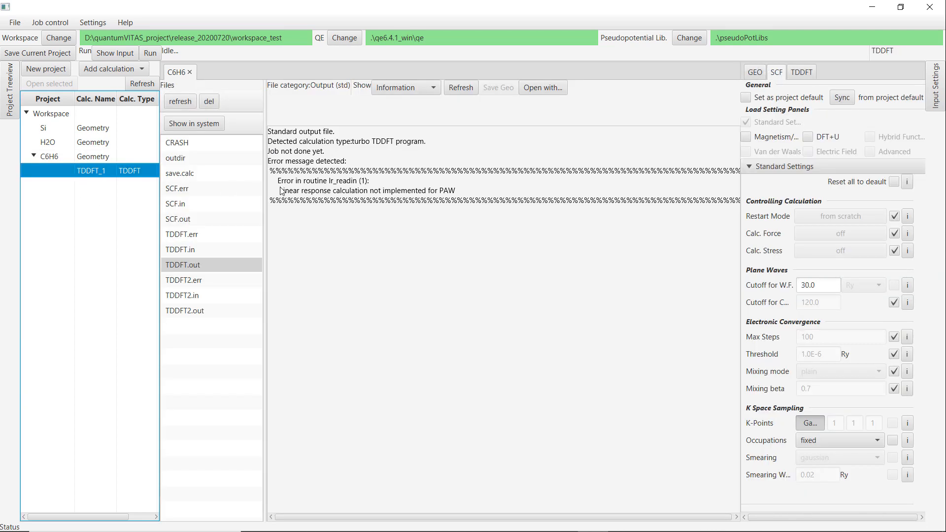
left_click(149, 52)
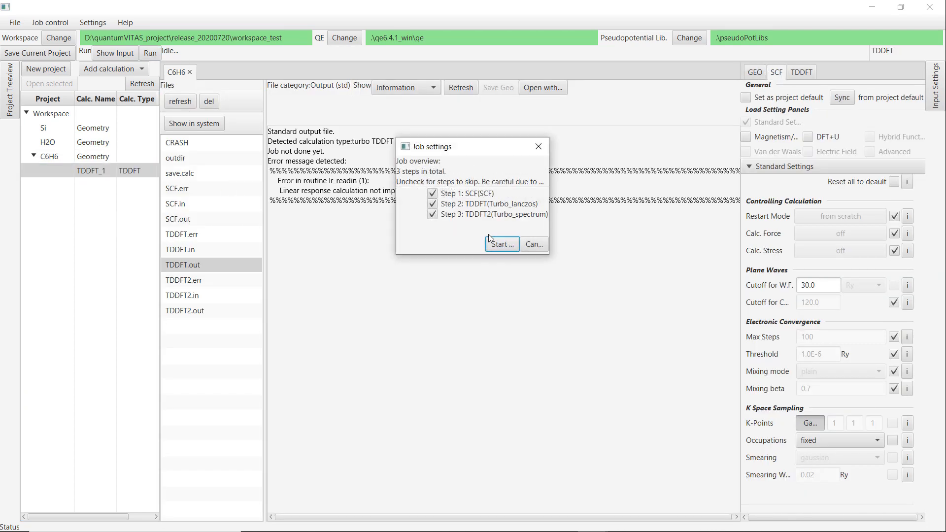
left_click(497, 243)
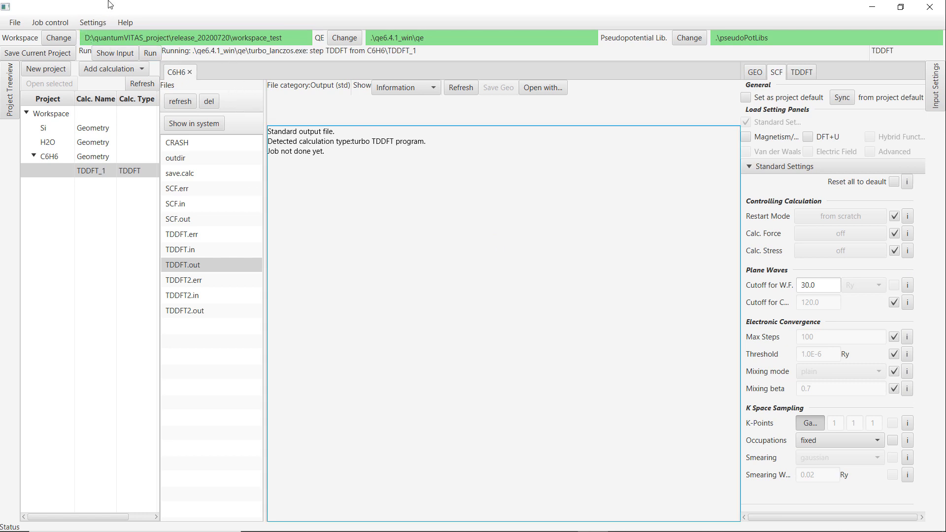
Stop all jobs and restart the TDDFT_1 calculation with the SCF step skipped.
left_click(58, 21)
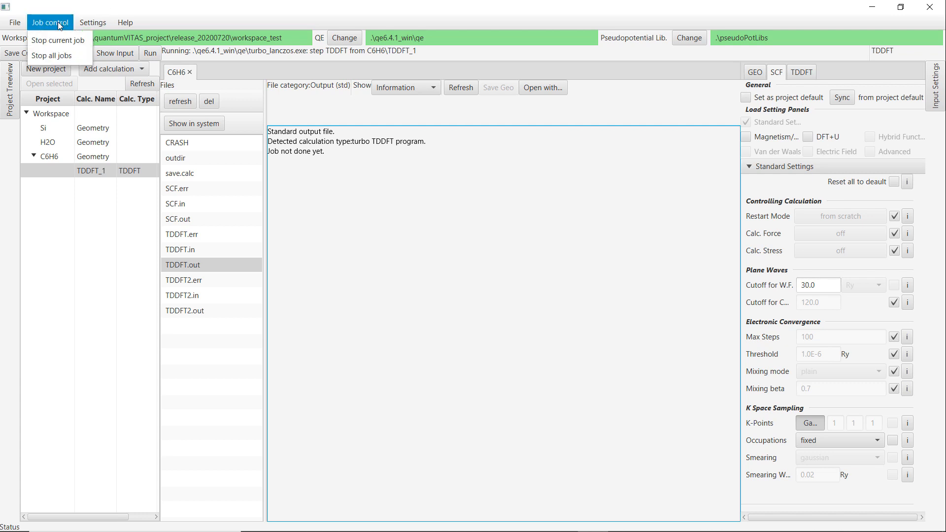
left_click(55, 58)
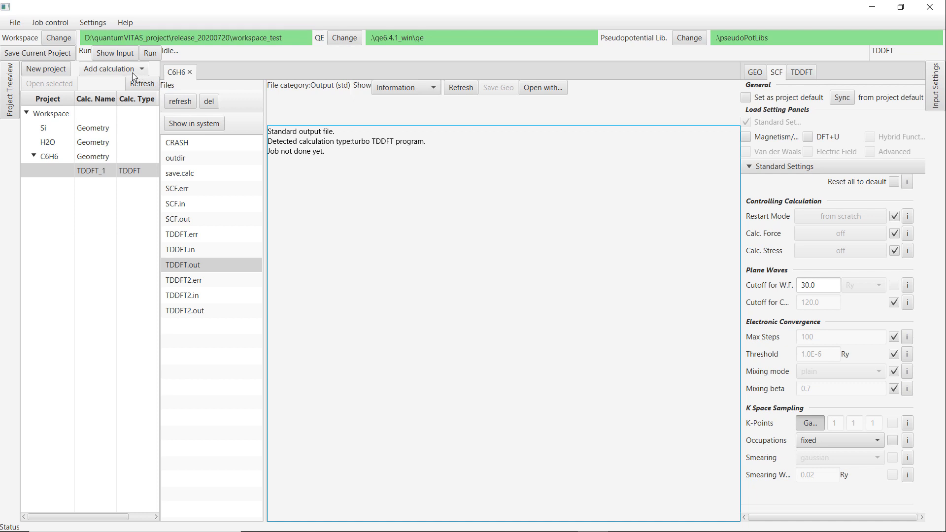
left_click(150, 54)
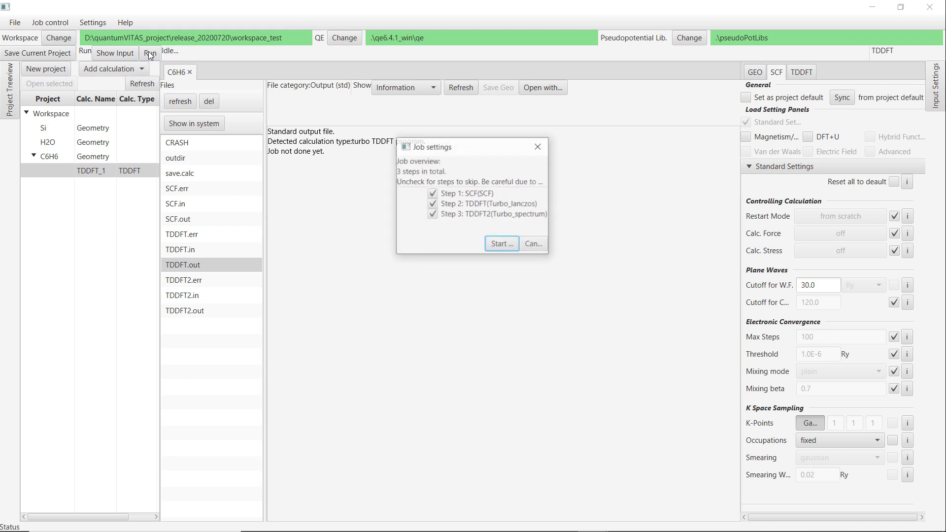
left_click(432, 195)
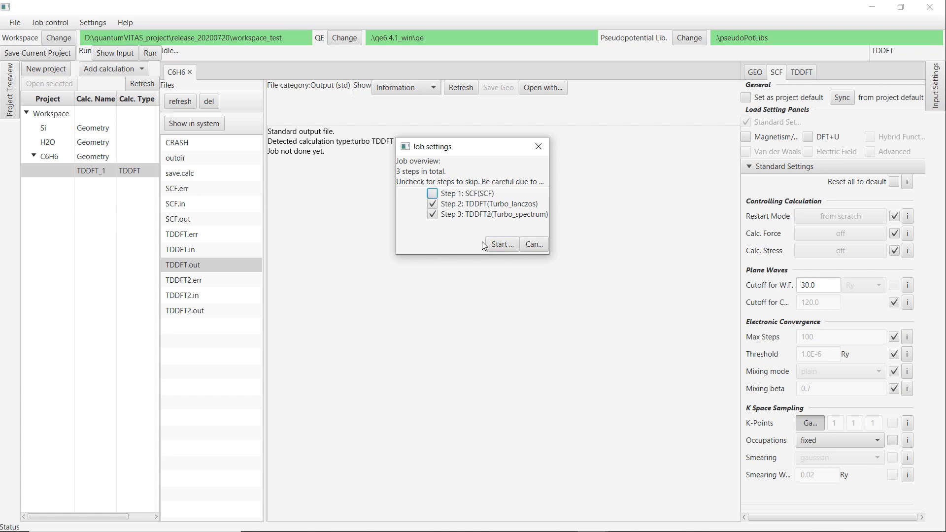
left_click(498, 245)
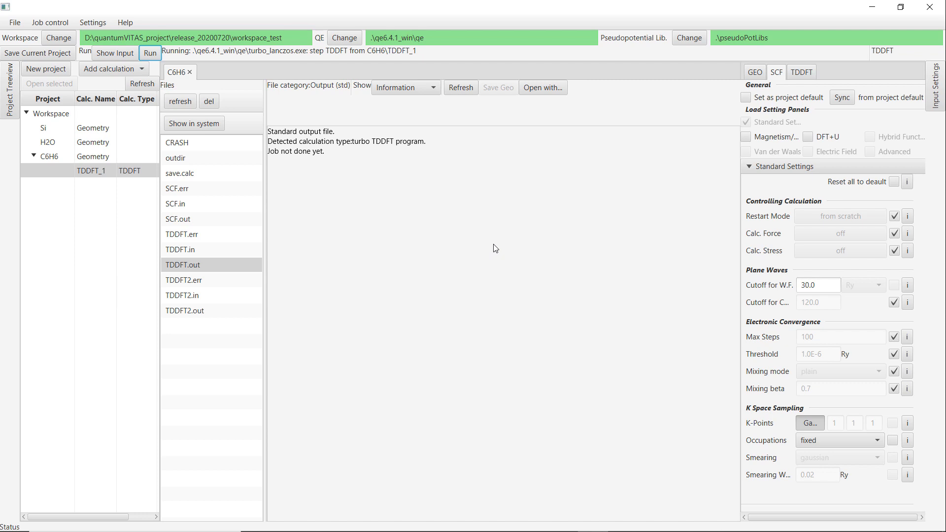
Refresh the calculation files to view the oscillator strength spectrum plot.
left_click(180, 102)
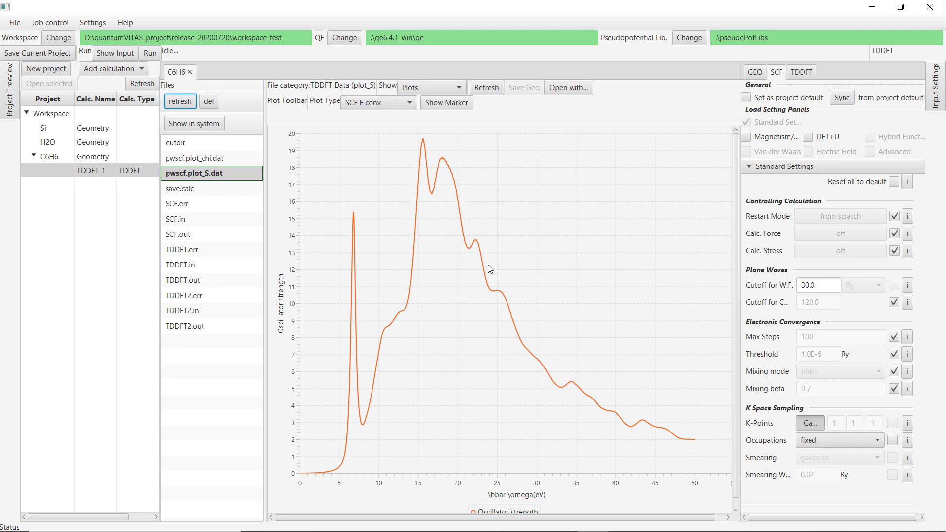
scroll(562, 436, "down", 1)
scroll(563, 436, "down", 1)
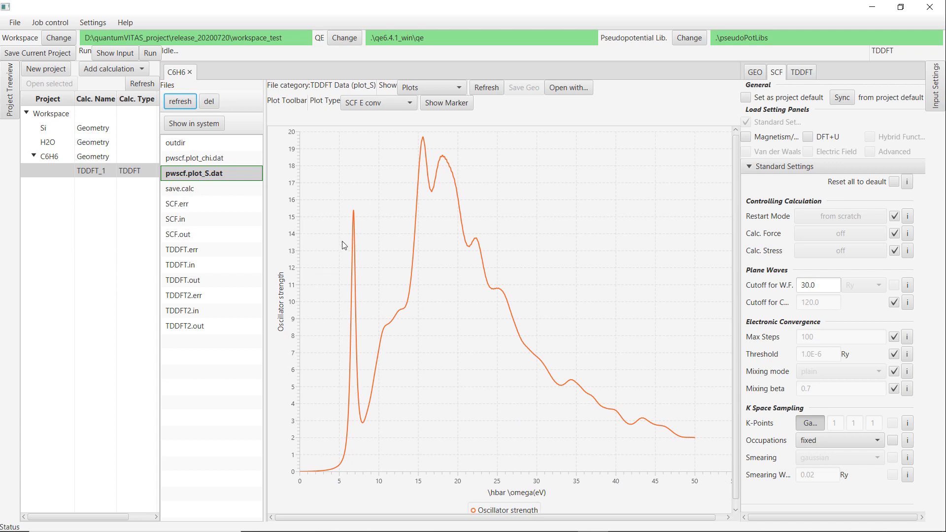
Save the current project and close the C6H6 tab.
left_click(44, 58)
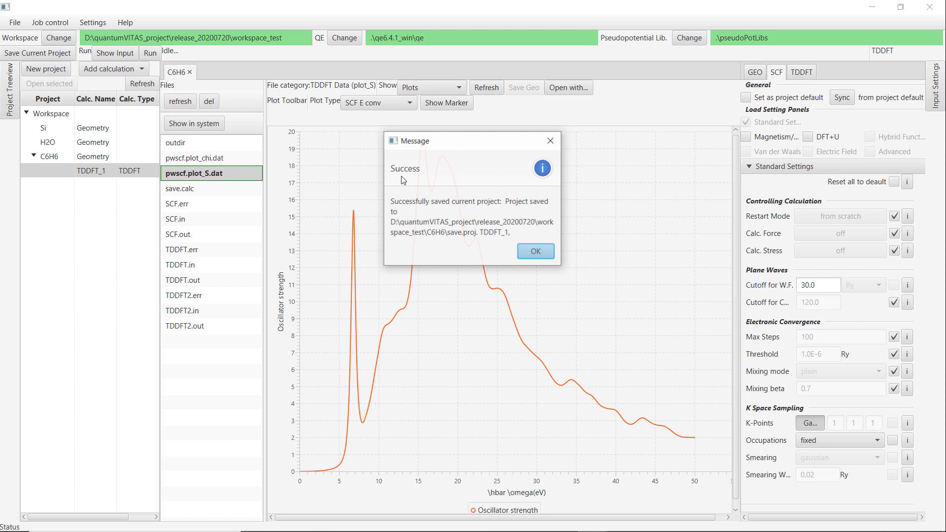
left_click(539, 248)
left_click(189, 73)
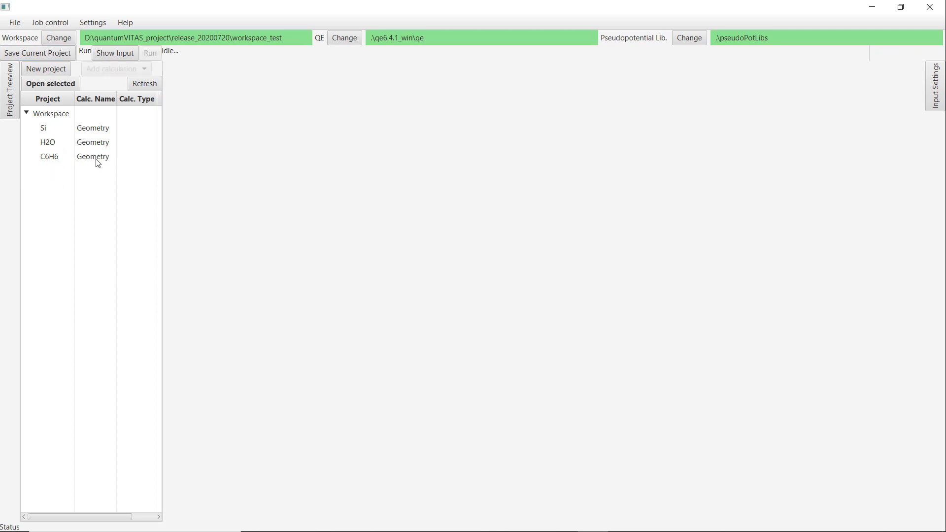
Reopen the saved C6H6 project from the workspace tree and close its tab again.
left_click(55, 148)
left_click(49, 157)
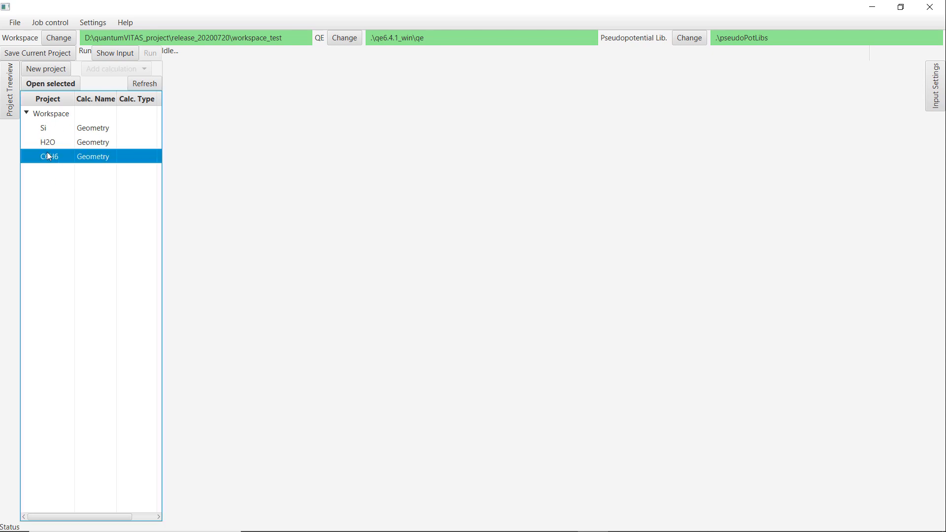
left_click(46, 89)
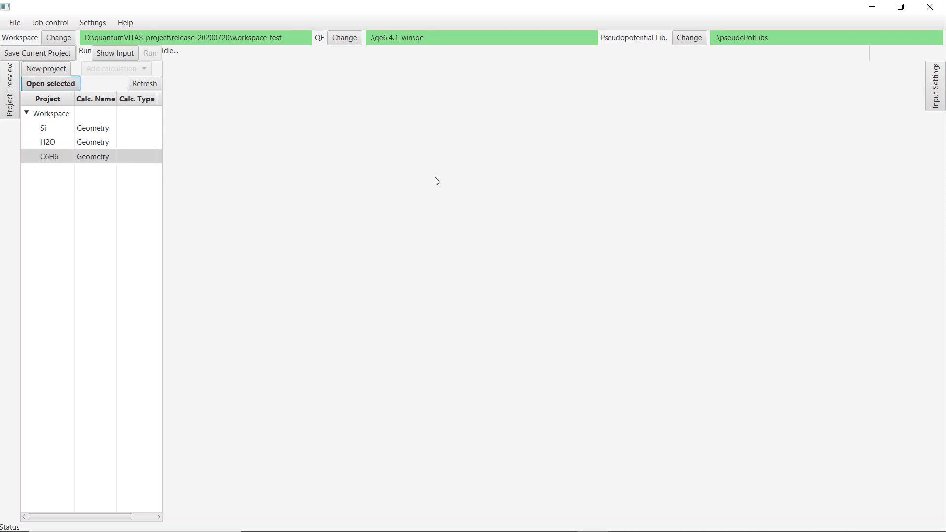
left_click(536, 237)
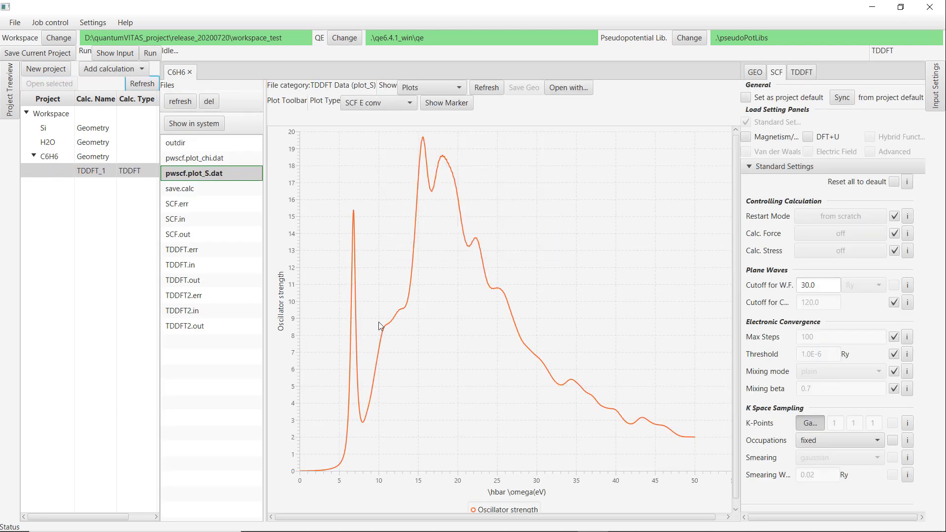
left_click(190, 72)
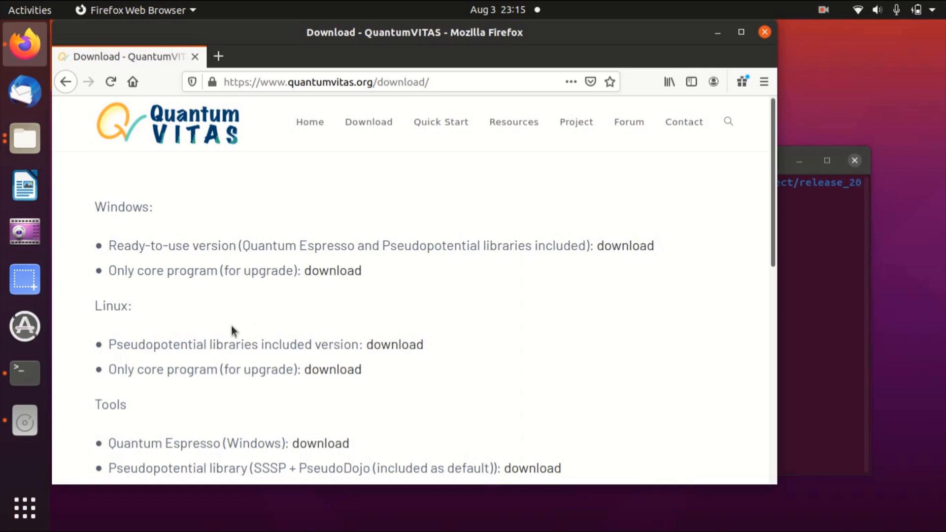
Switch to the quantumVITAS download page in Firefox and highlight the Linux pseudopotential-libraries-included version.
left_click_drag(108, 345, 377, 350)
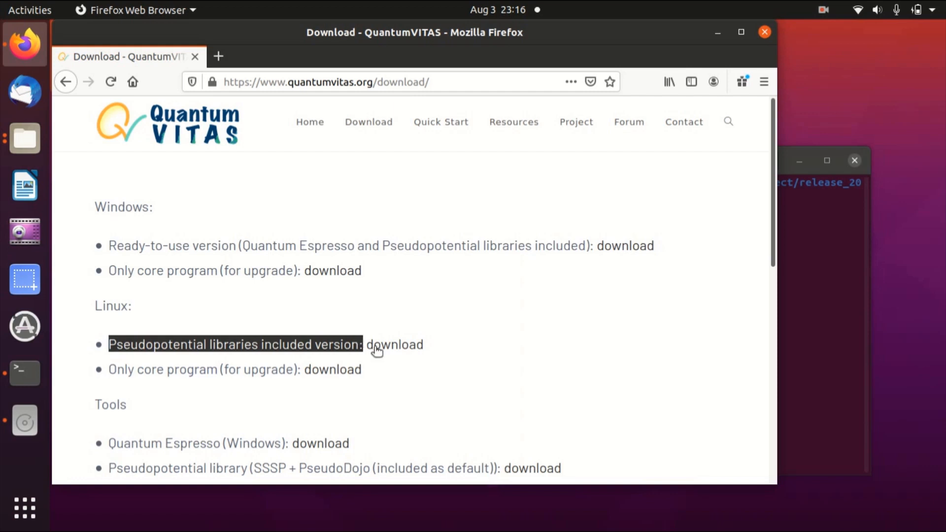
left_click(522, 350)
Switch to the terminal and list the contents of the quantumVITAS-0.1.0_linux folder with ls.
left_click(838, 233)
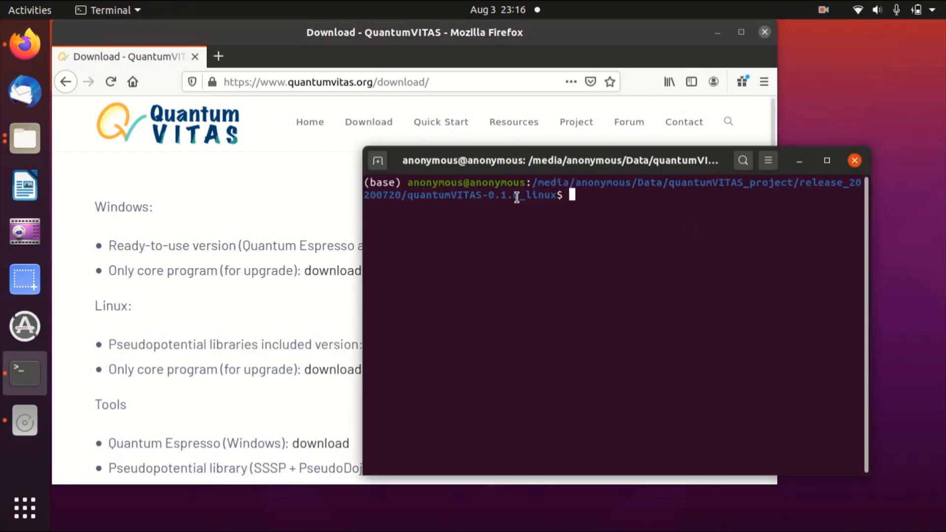
type("ls")
key("Return")
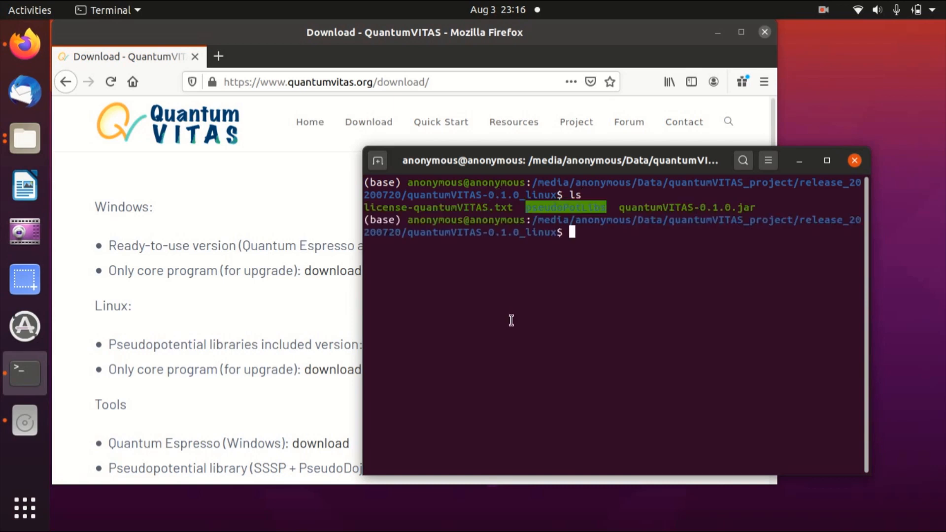
Highlight the pseudoPotLibs folder and quantumVITAS-0.1.0.jar file in the listing.
double_click(556, 206)
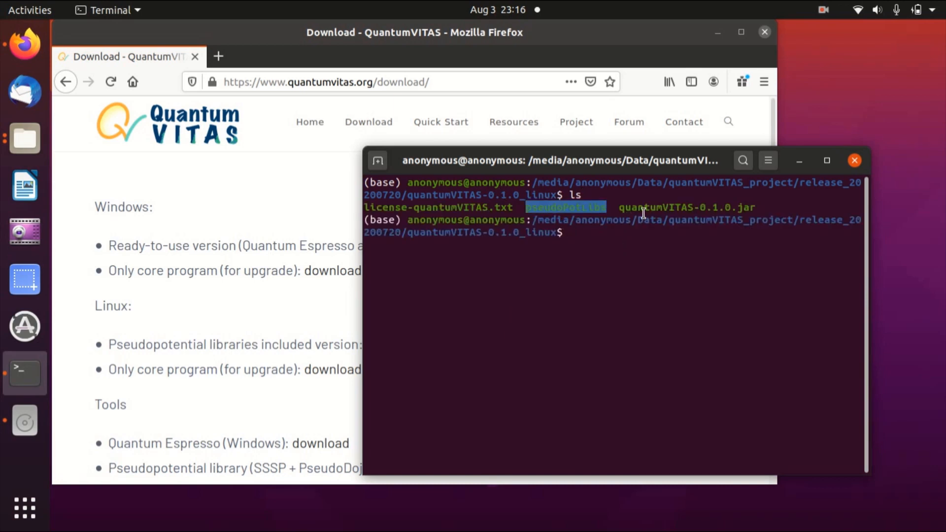
left_click_drag(620, 208, 756, 204)
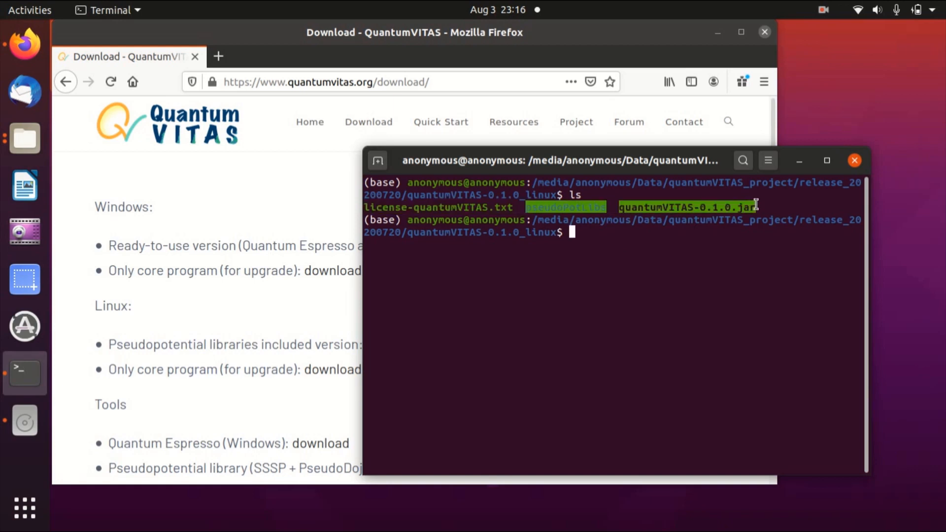
left_click(705, 238)
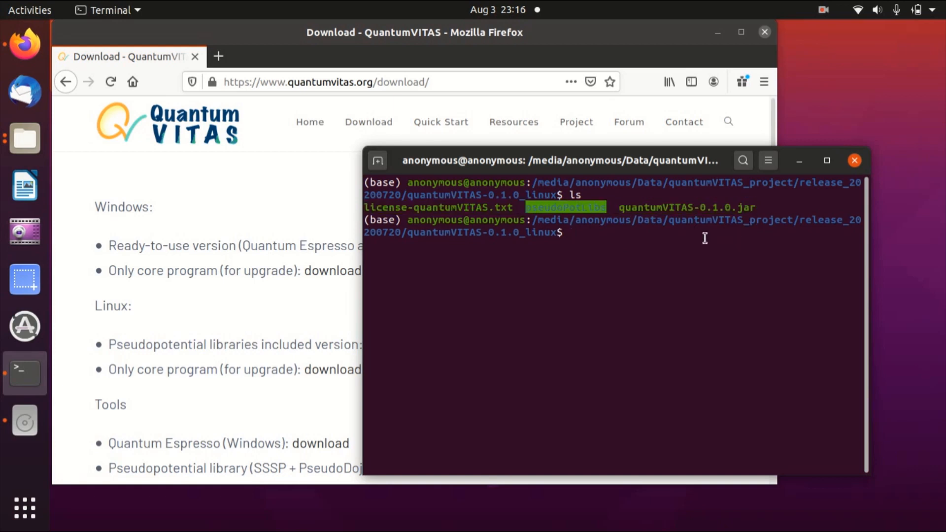
Open the Quick Start page in Firefox and scroll to the Linux instructions.
left_click(298, 185)
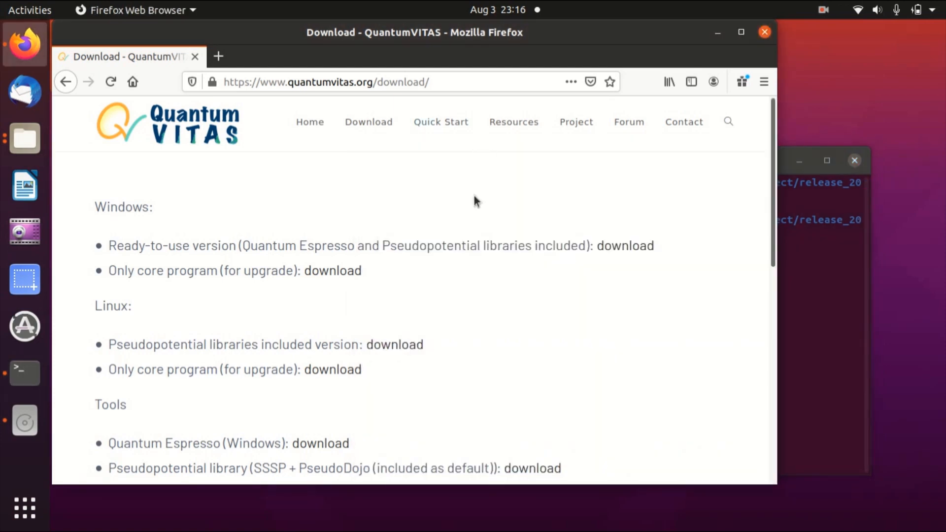
left_click(428, 122)
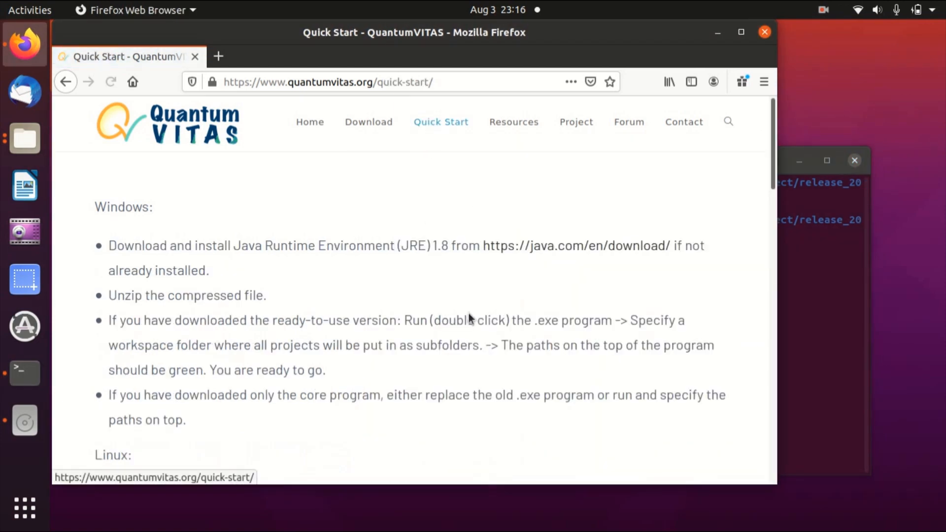
scroll(463, 298, "down", 5)
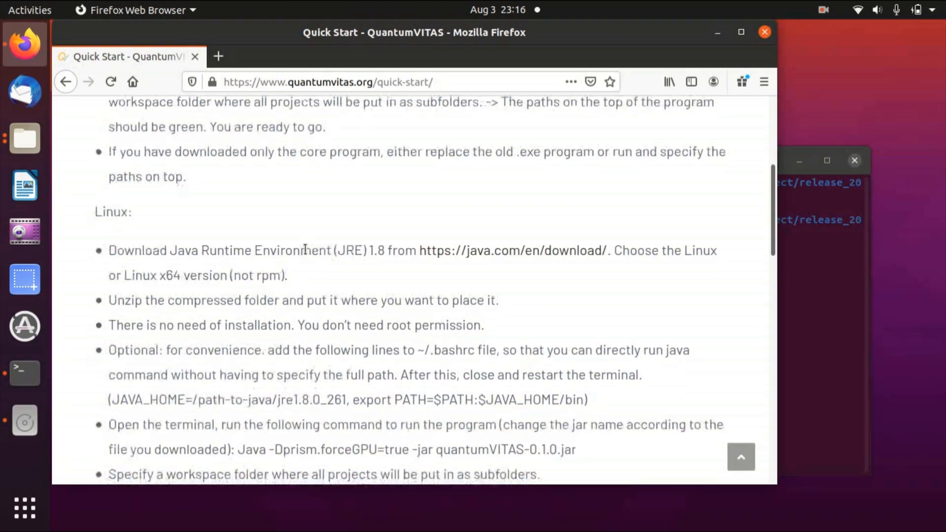
scroll(305, 248, "down", 2)
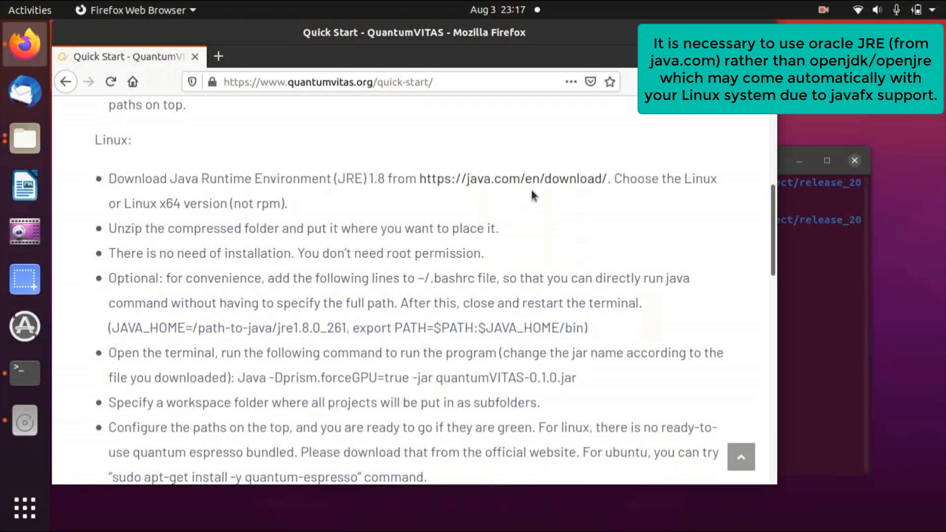
Open the java.com download link in a new tab and save the Linux x64 JRE archive jre-8u261-linux-x64.tar.gz.
middle_click(506, 186)
left_click(294, 57)
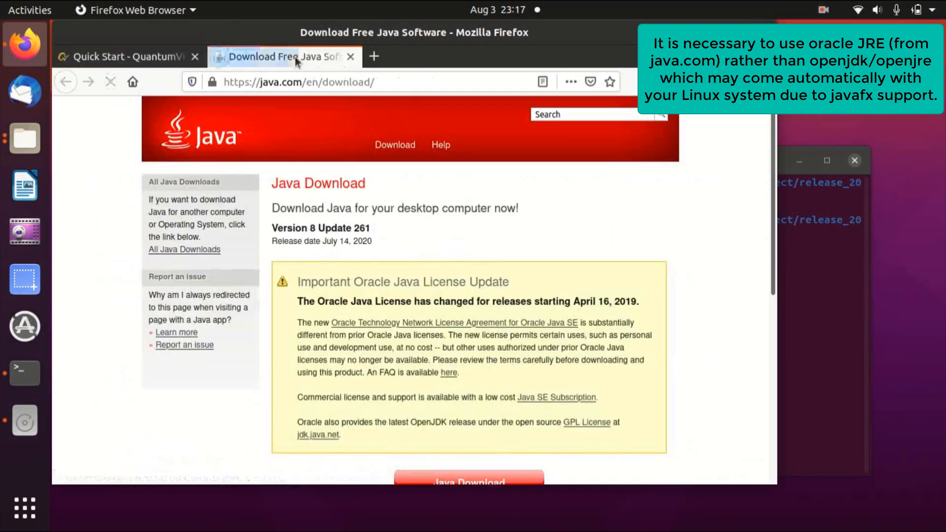
scroll(618, 294, "down", 3)
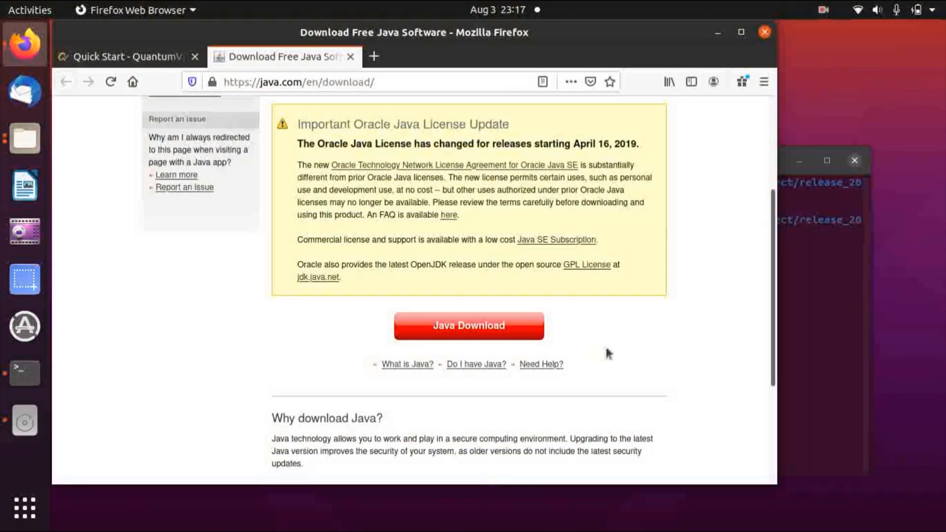
left_click(443, 328)
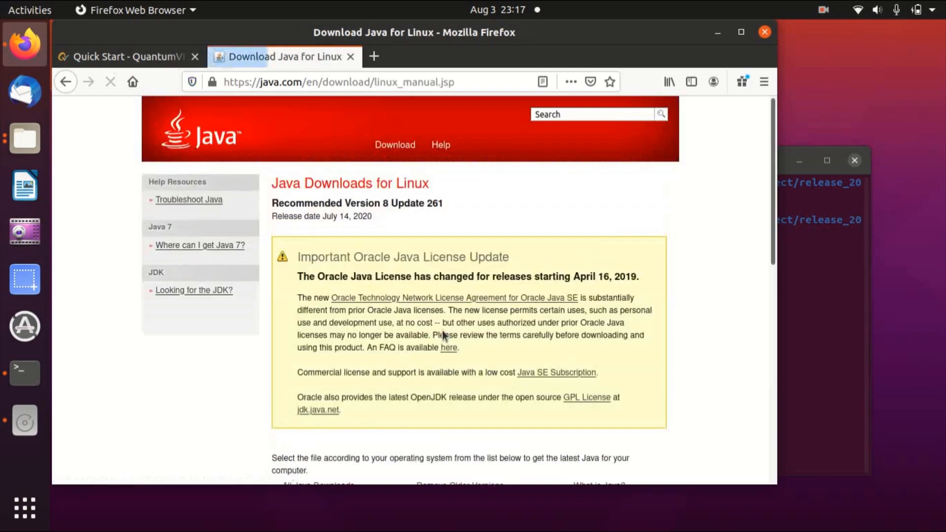
scroll(443, 331, "down", 4)
scroll(447, 330, "down", 2)
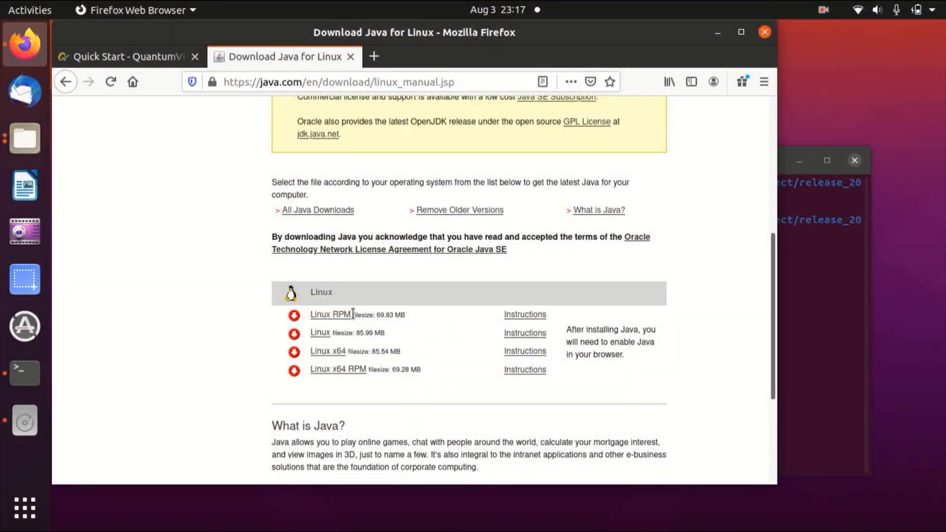
left_click(339, 356)
left_click(585, 380)
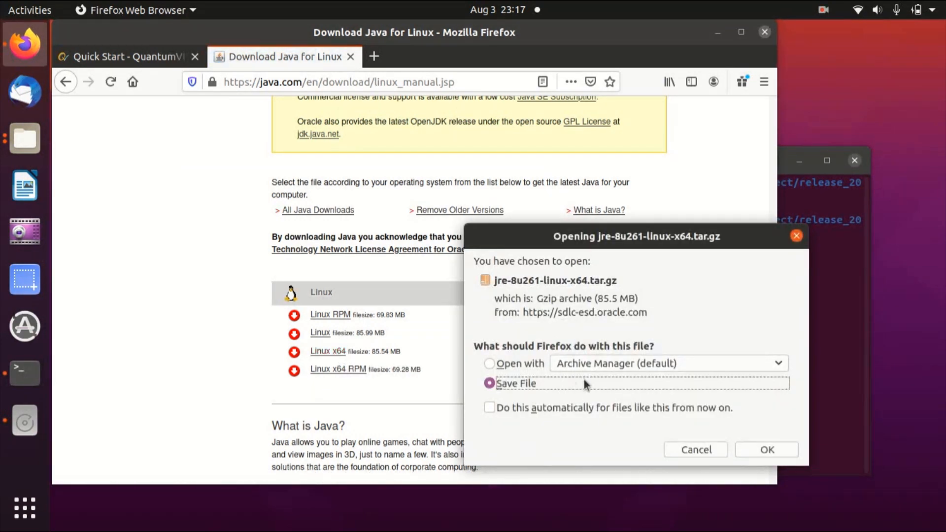
left_click(766, 450)
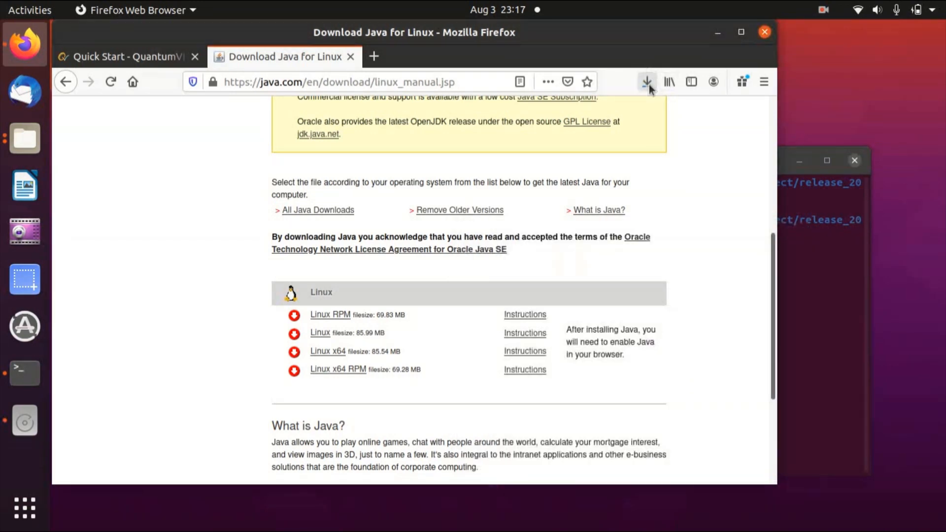
Open the downloaded JRE archive from the downloads list, browse into its jre1.8.0_261 folder, and close it.
left_click(647, 83)
left_click(310, 121)
double_click(114, 136)
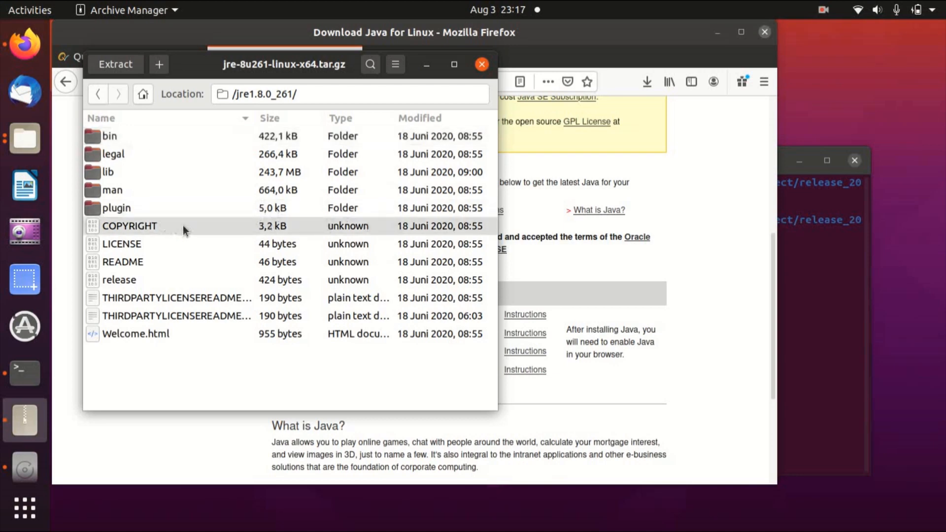
left_click(481, 64)
Browse the extracted jre1.8.0_261 folder and its bin subfolder in the file manager, then close it.
left_click(33, 139)
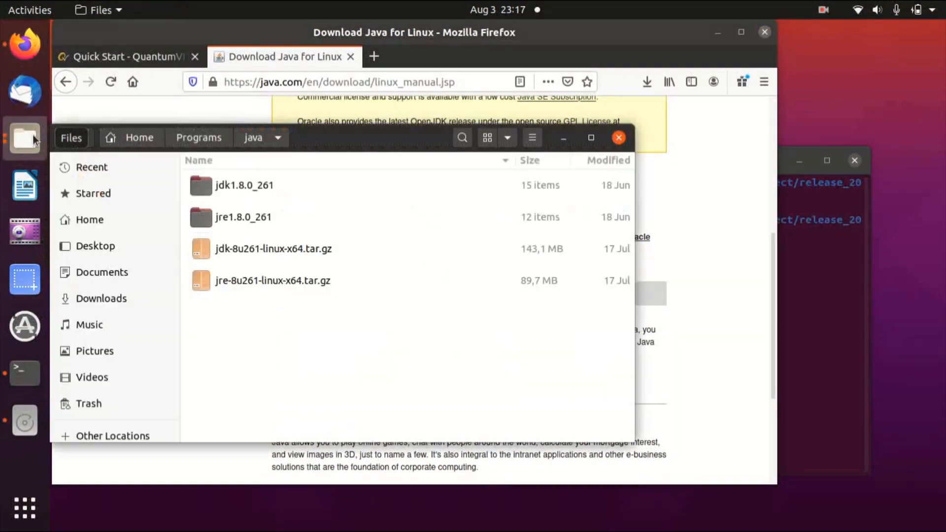
double_click(285, 218)
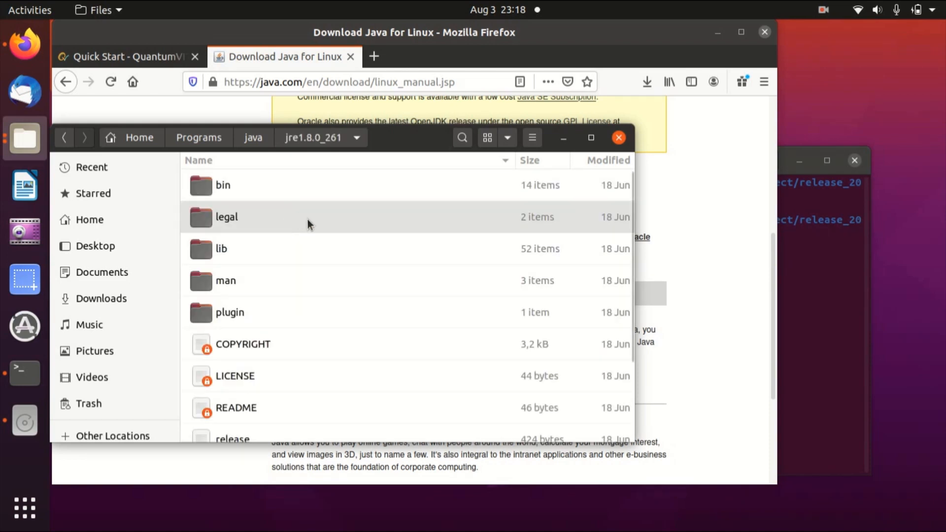
scroll(336, 235, "down", 3)
scroll(336, 231, "up", 3)
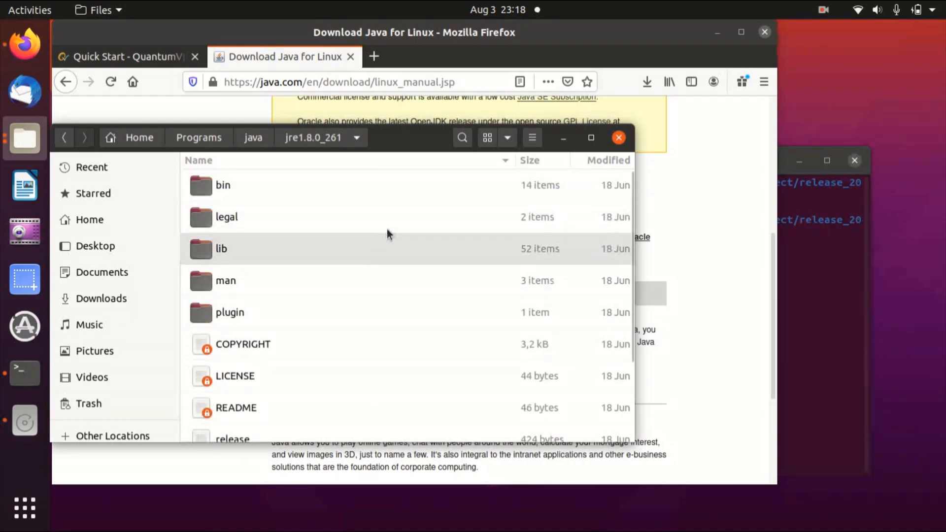
scroll(400, 194, "down", 3)
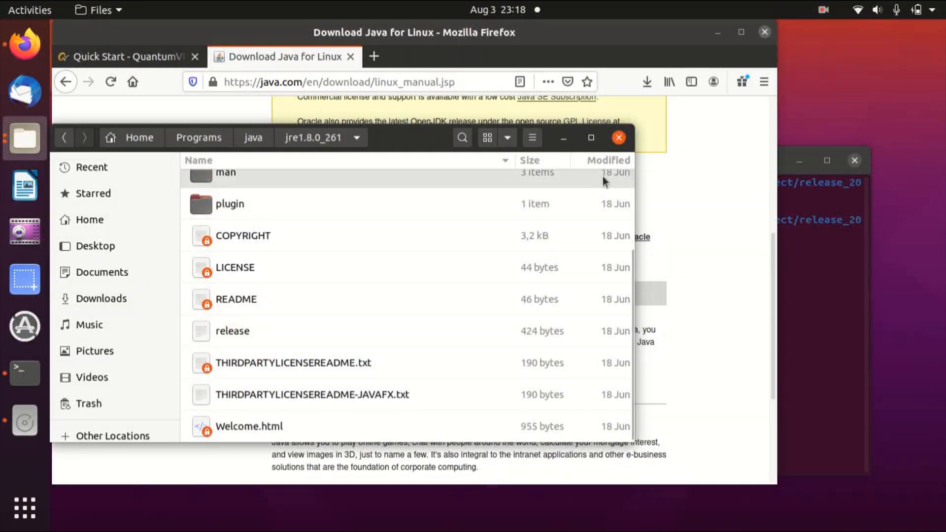
scroll(274, 184, "up", 3)
left_click(273, 185)
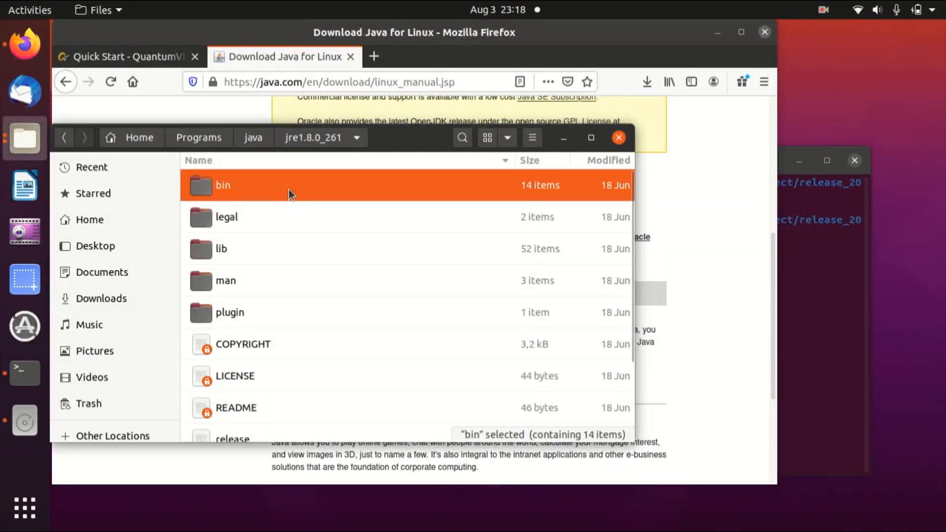
double_click(279, 185)
scroll(424, 288, "down", 3)
scroll(427, 286, "up", 3)
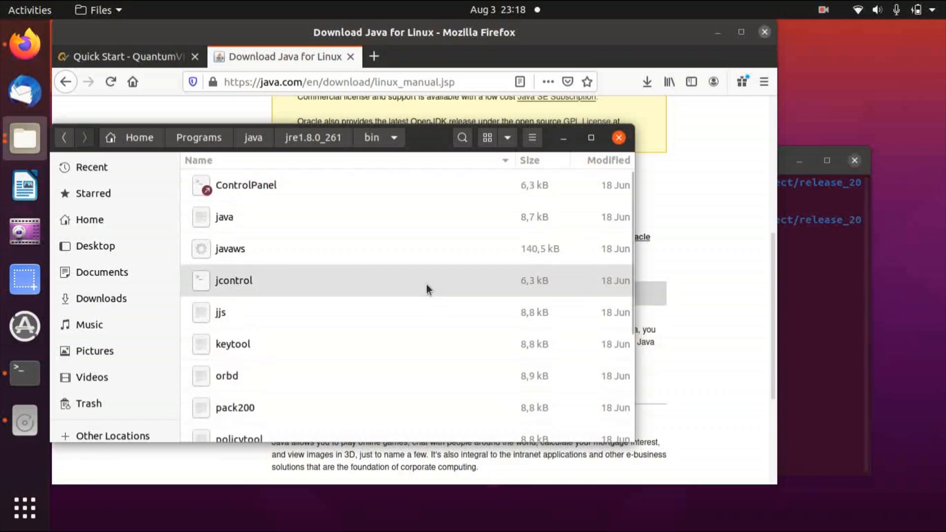
left_click(315, 138)
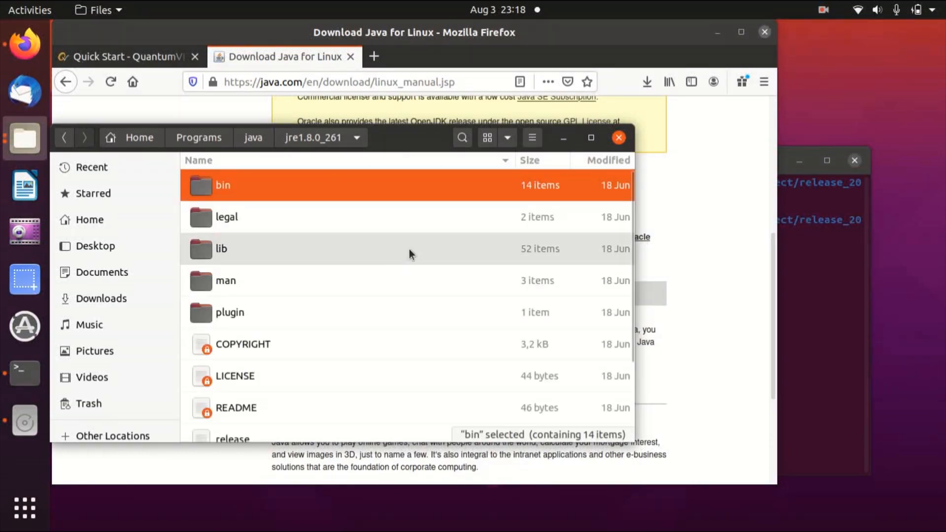
left_click(619, 138)
Close the Java tab and highlight the JAVA_HOME/PATH lines and ~/.bashrc in the Quick Start Linux instructions.
key("ctrl+w")
scroll(212, 273, "up", 1)
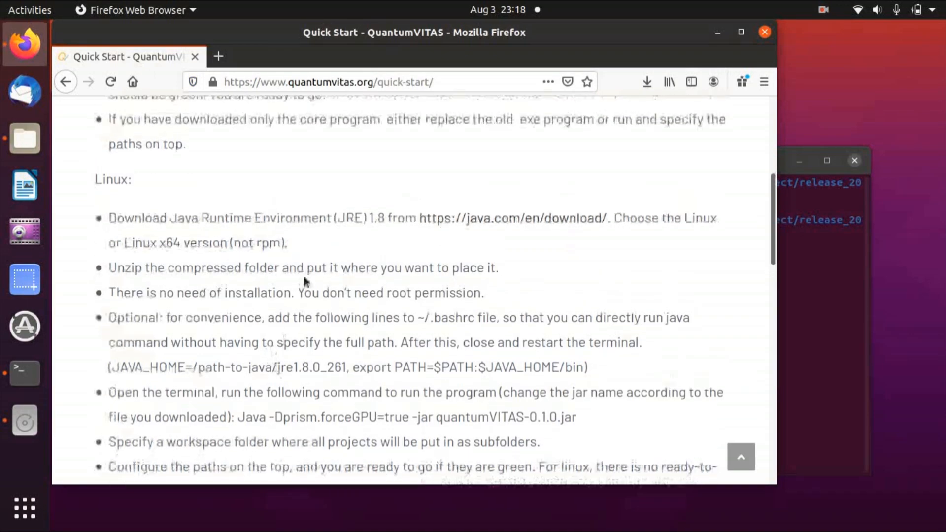
scroll(294, 281, "down", 3)
left_click_drag(111, 288, 582, 293)
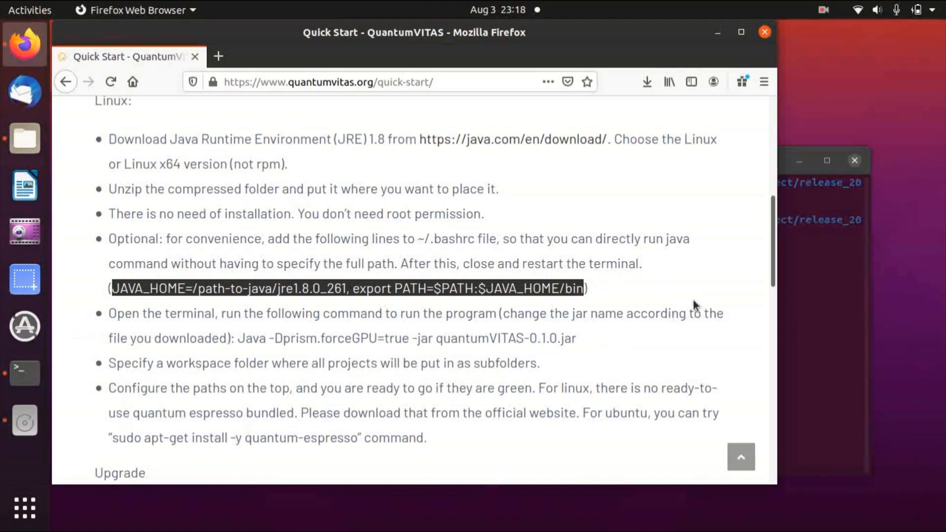
left_click_drag(417, 238, 479, 240)
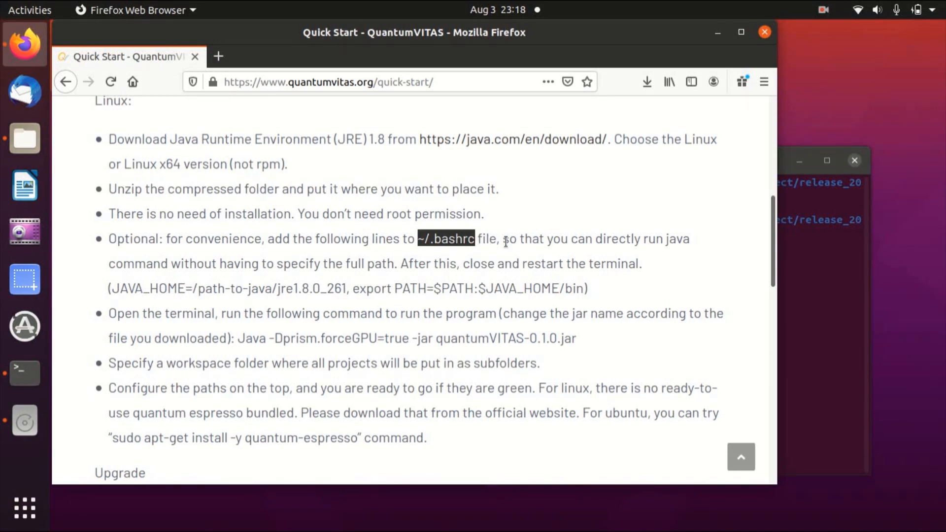
Check the installed Java version by running java -version in the terminal.
left_click(825, 278)
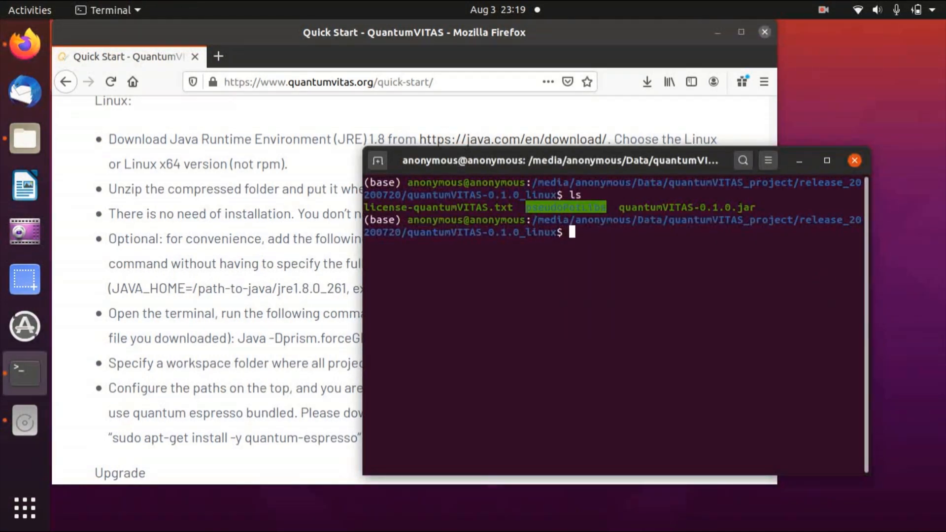
type("java -ver")
key("BackSpace")
key("BackSpace")
type("version")
key("Return")
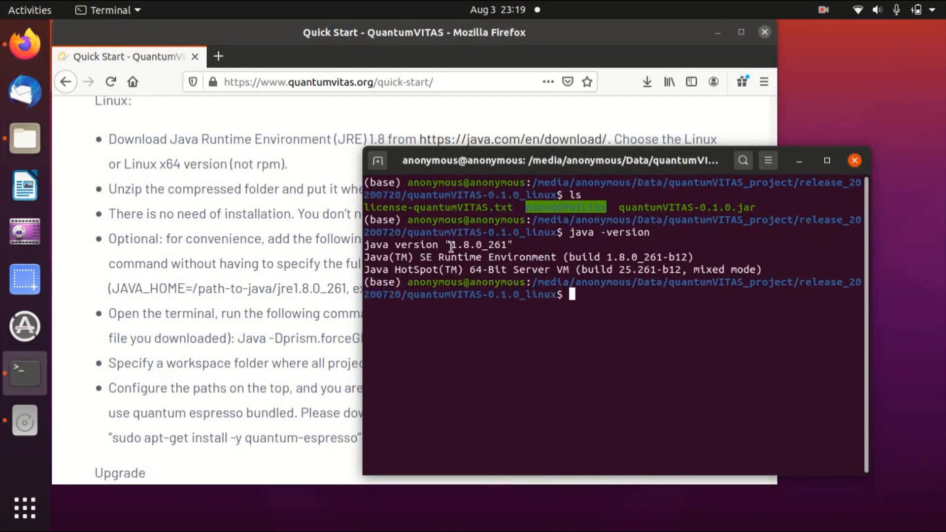
Copy the Quick Start run command Java -Dprism.forceGPU=true -jar quantumVITAS-0.1.0.jar and try running it in the terminal.
left_click_drag(657, 156, 733, 124)
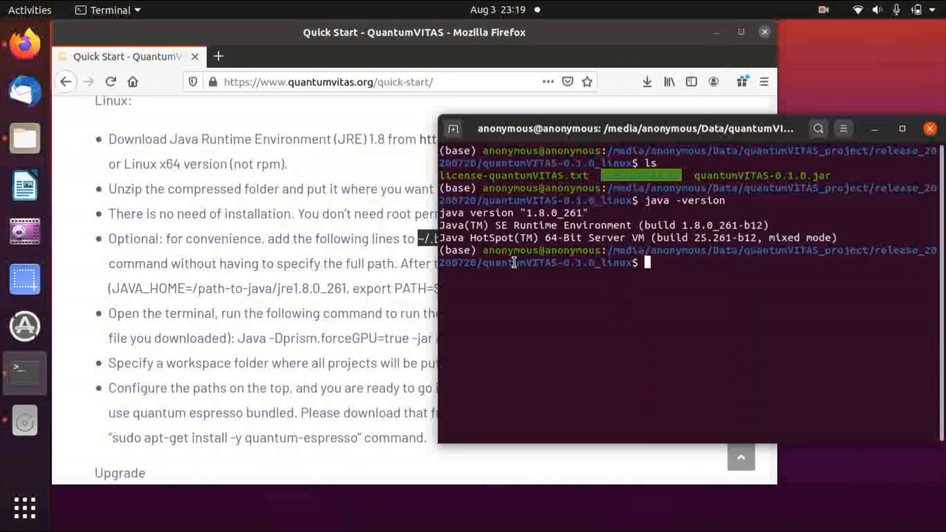
left_click_drag(238, 338, 583, 343)
key("super+c")
left_click(871, 303)
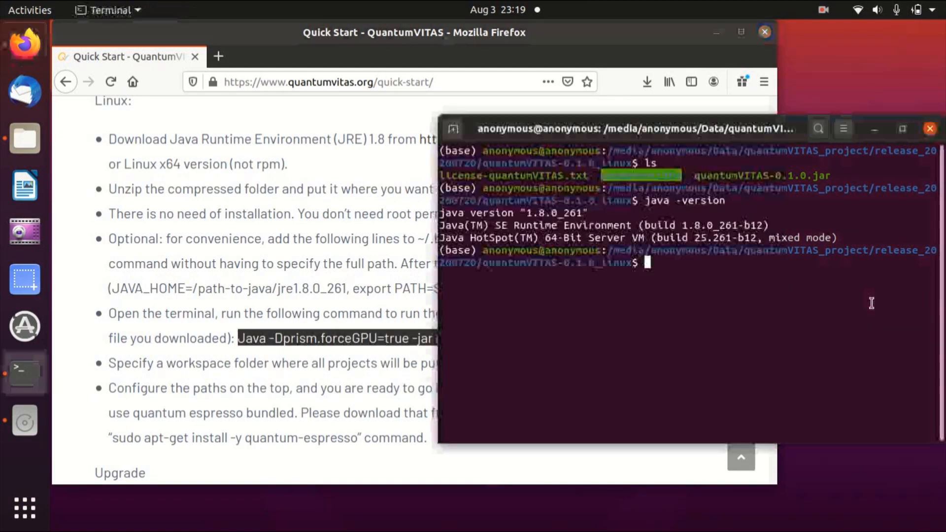
middle_click(872, 303)
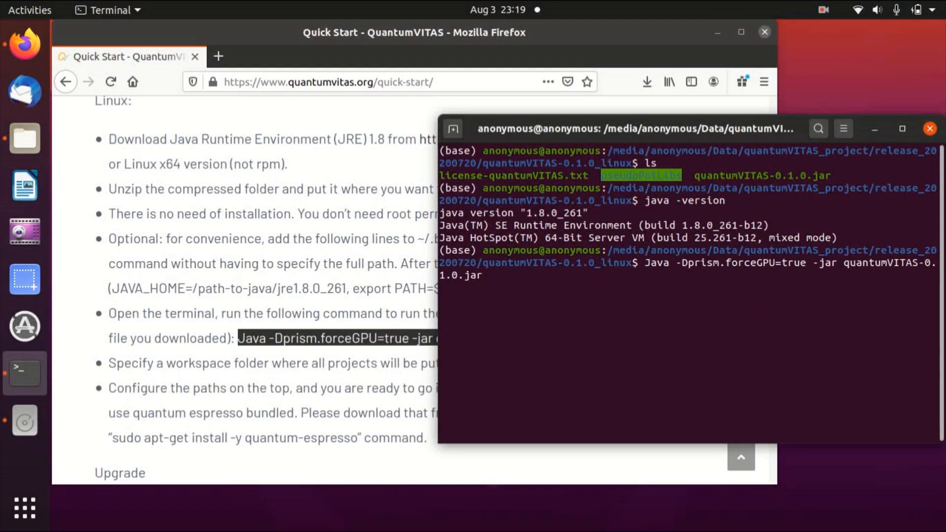
key("Return")
Recall the command, change Java to lowercase java, and run it to launch quantumVITAS.
key("Up")
key("Left")
key("Left")
key("Left")
key("Left")
key("Left")
key("Left")
key("Left")
key("Left")
key("Left")
key("Left")
key("Left")
key("Left")
key("Left")
key("Left")
key("Left")
key("Left")
key("Left")
key("Left")
key("Left")
key("Left")
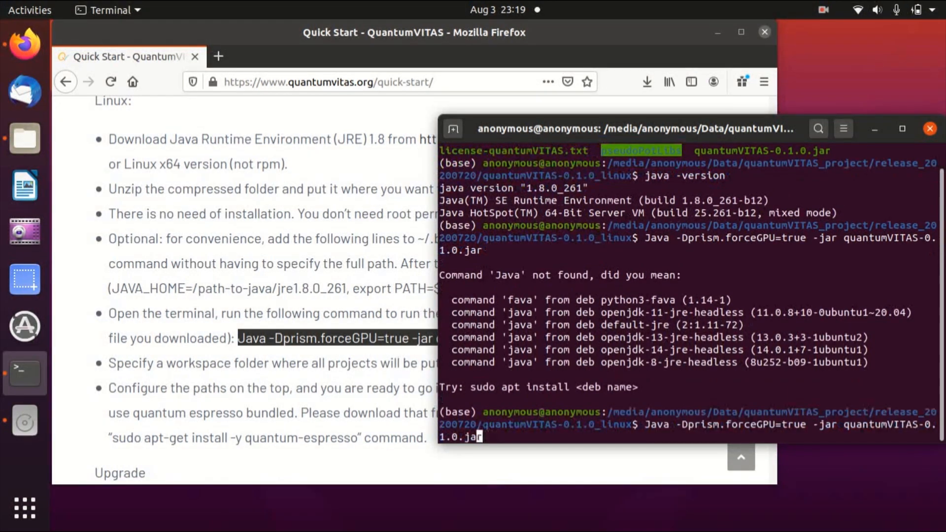
key("Left")
key("Left")
key("Left")
key("Left")
key("Left")
key("Left")
key("Left")
key("Left")
key("Left")
key("Left")
key("Left")
key("Left")
key("Left")
key("Left")
key("Left")
key("Left")
key("Left")
key("Left")
key("Left")
key("Left")
key("Delete")
type("j")
key("Return")
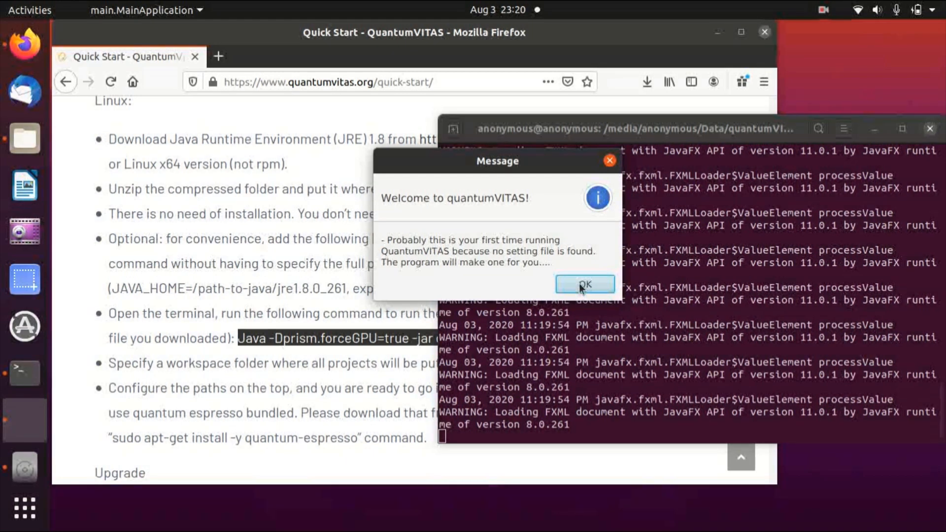
Dismiss the welcome message and set the workspace to the workspace_test folder under release_20200720.
left_click(579, 282)
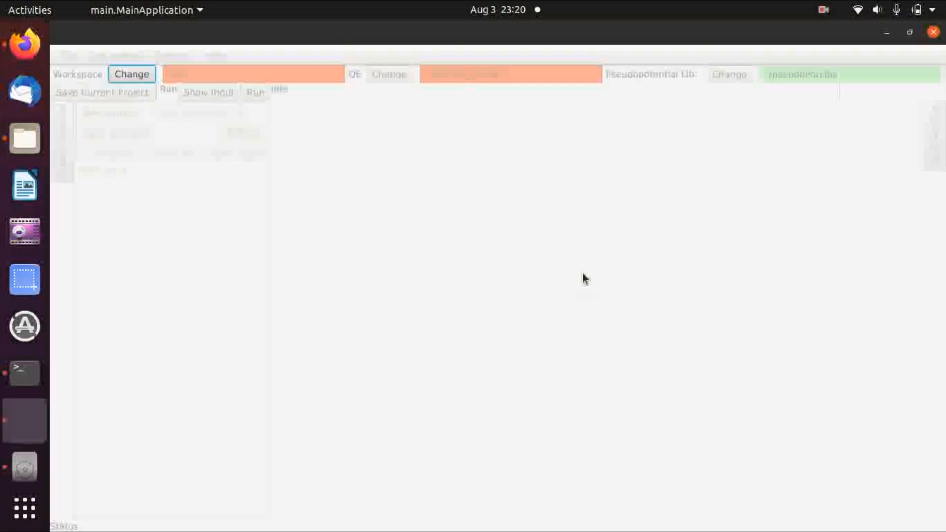
left_click(137, 79)
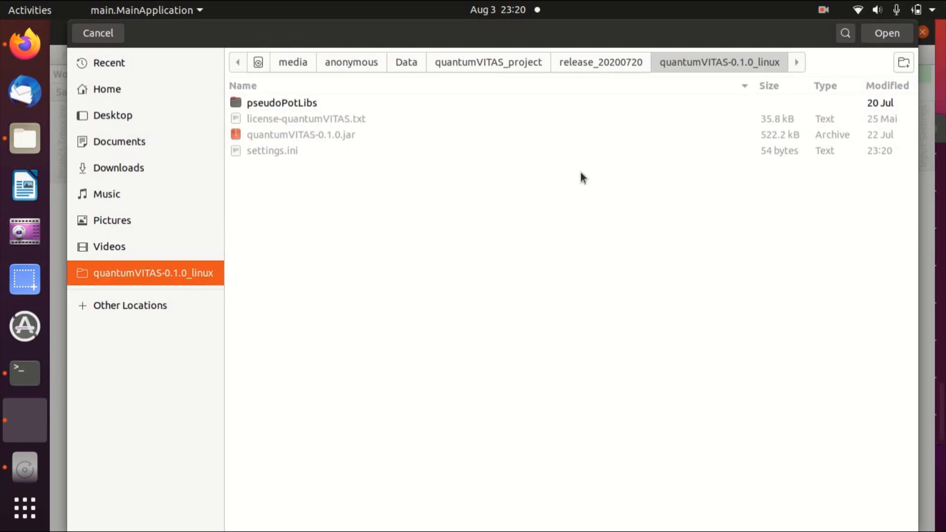
left_click(606, 65)
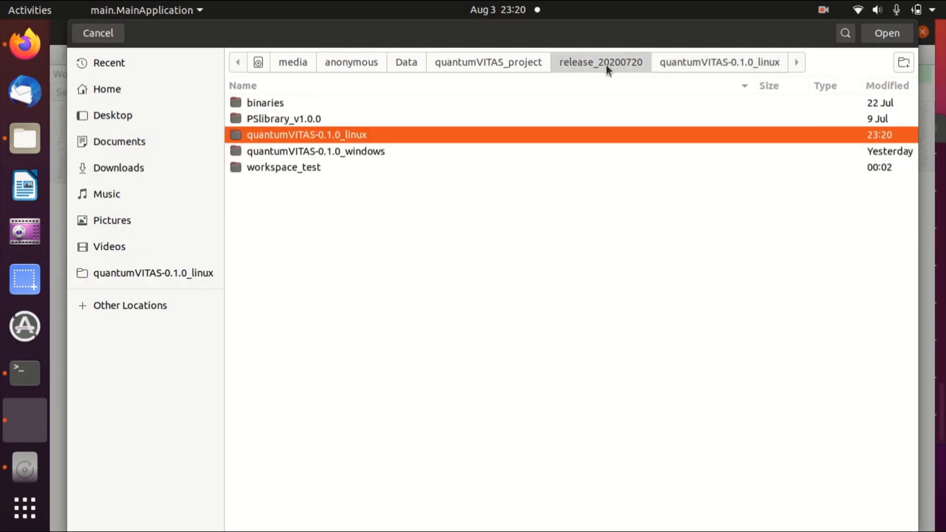
left_click(282, 167)
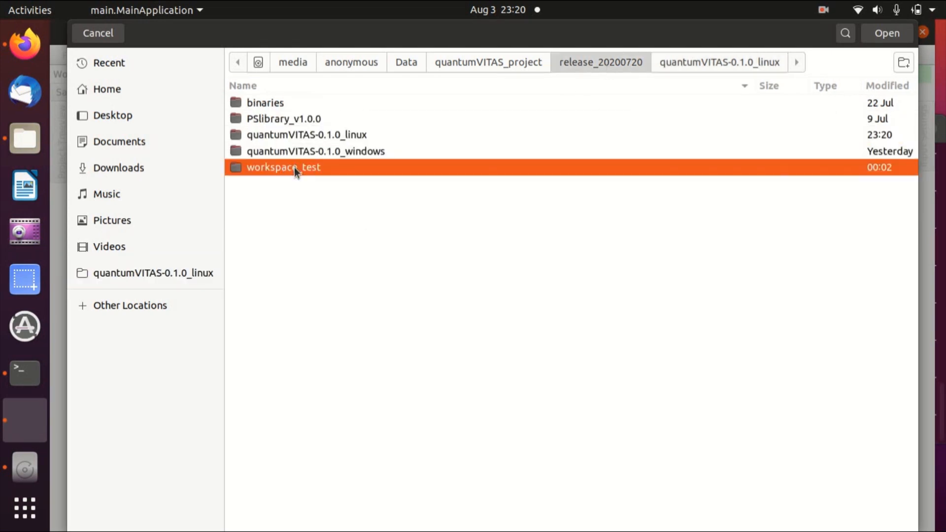
double_click(294, 167)
left_click(885, 35)
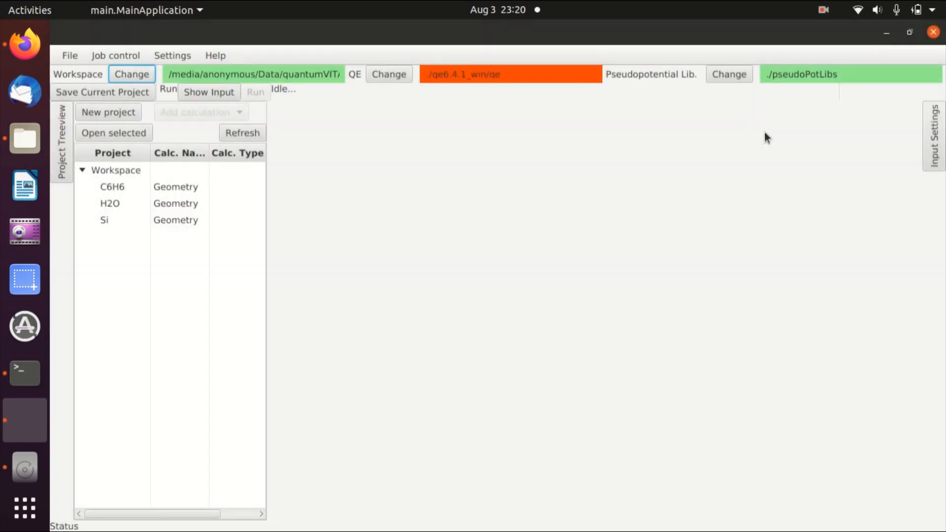
Open the C6H6 project from the project tree and close its tab again.
left_click(121, 187)
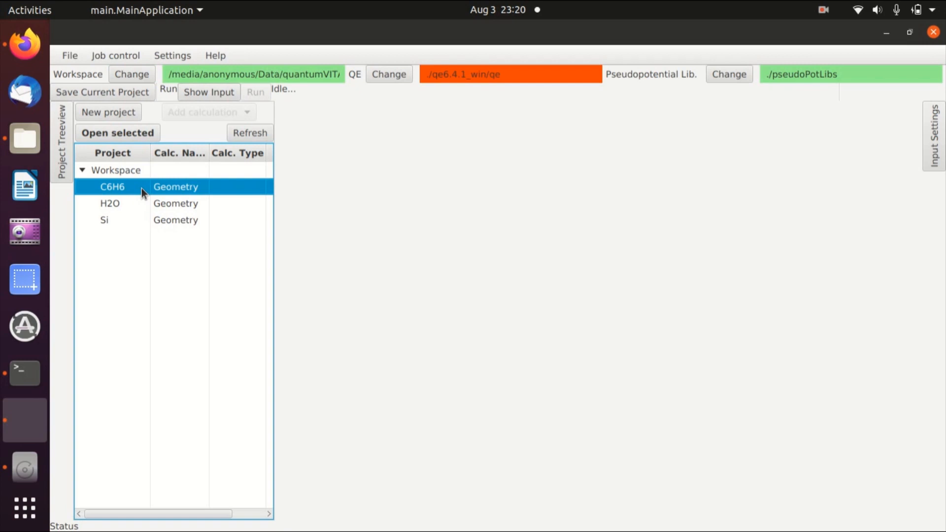
left_click(133, 132)
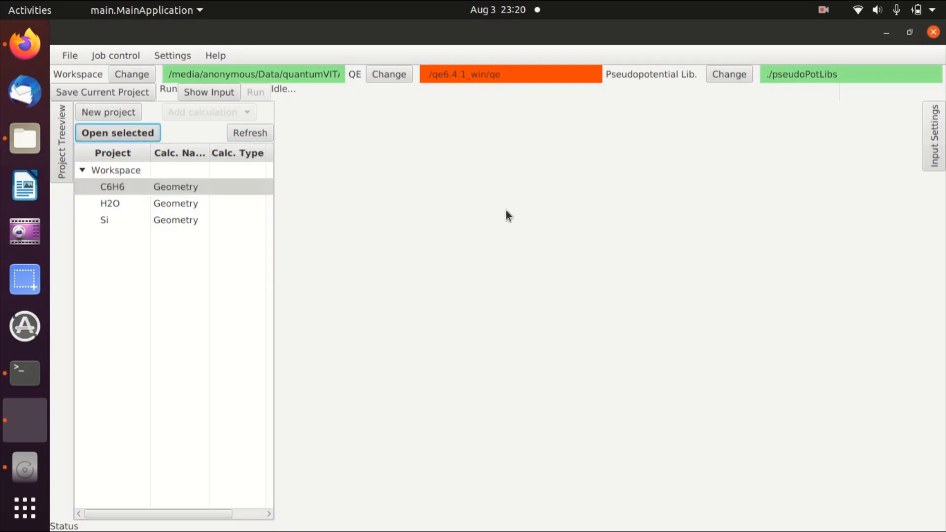
left_click(567, 277)
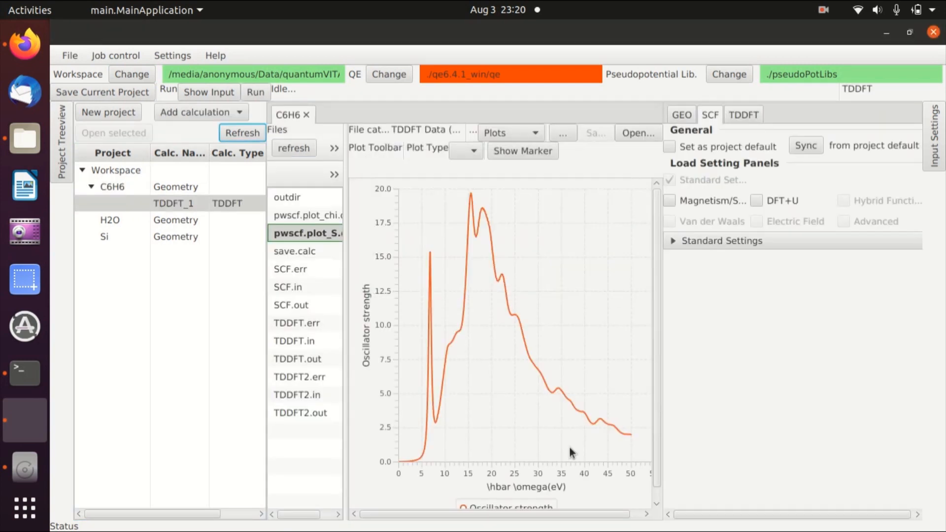
left_click(306, 115)
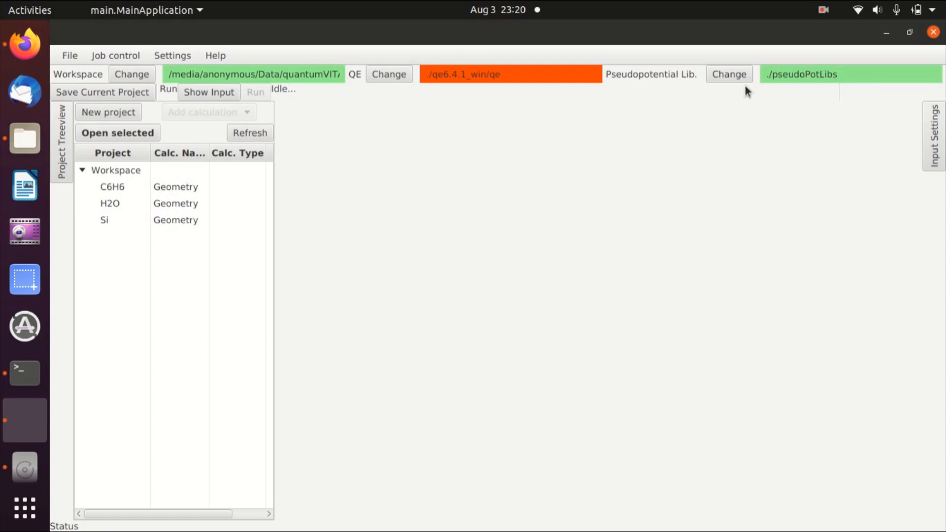
Set the QE path to the q-e-qe-6.5 folder under Programs.
left_click(388, 73)
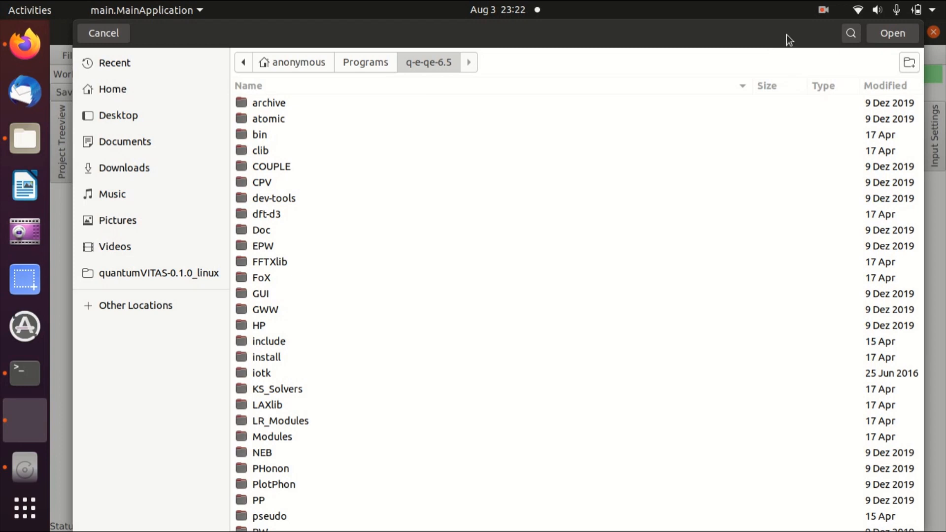
left_click(892, 34)
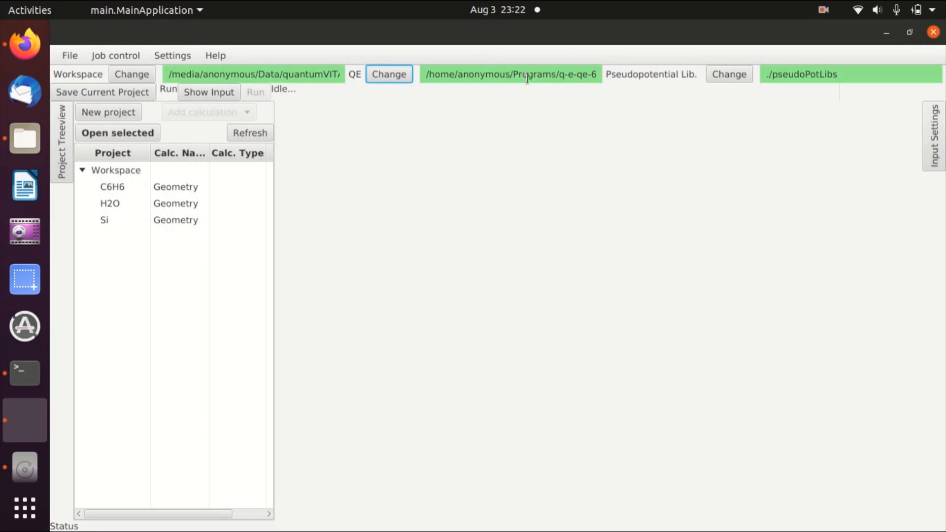
Create a new project named Fe.
left_click(105, 113)
type("F")
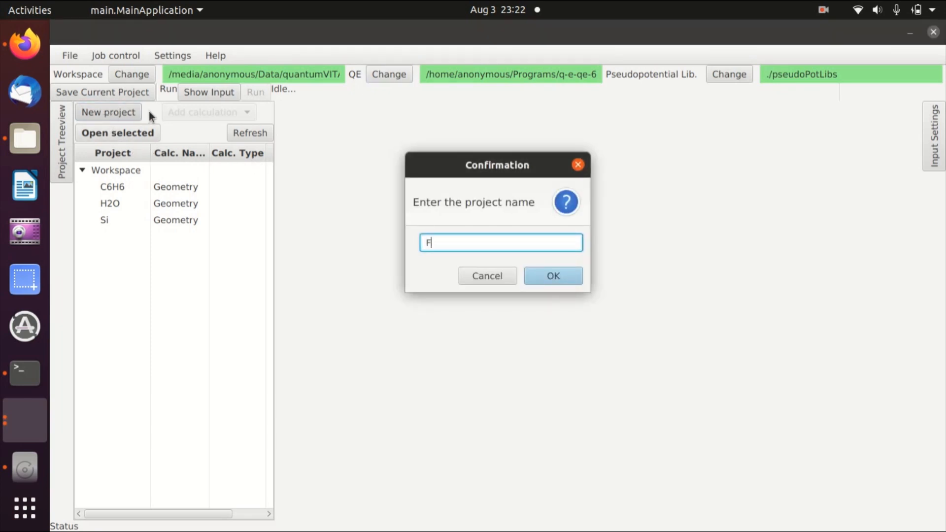
type("e")
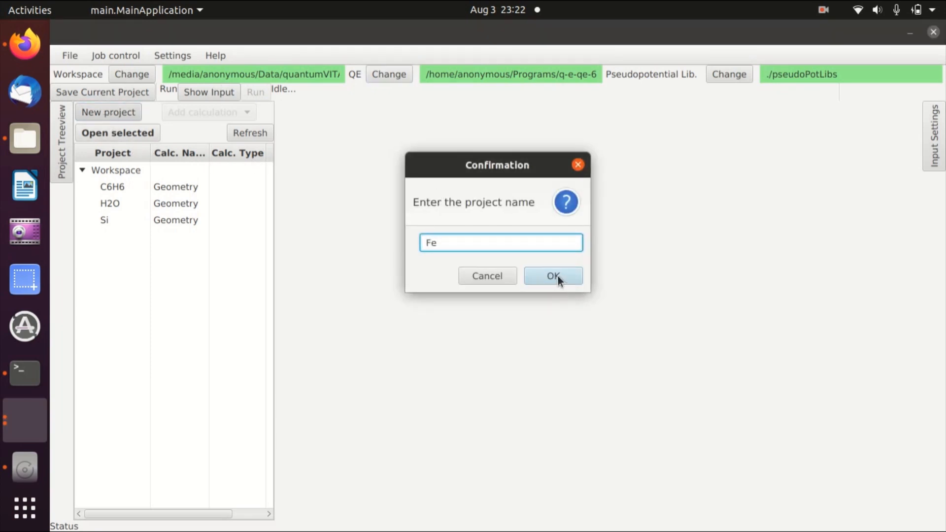
left_click(557, 274)
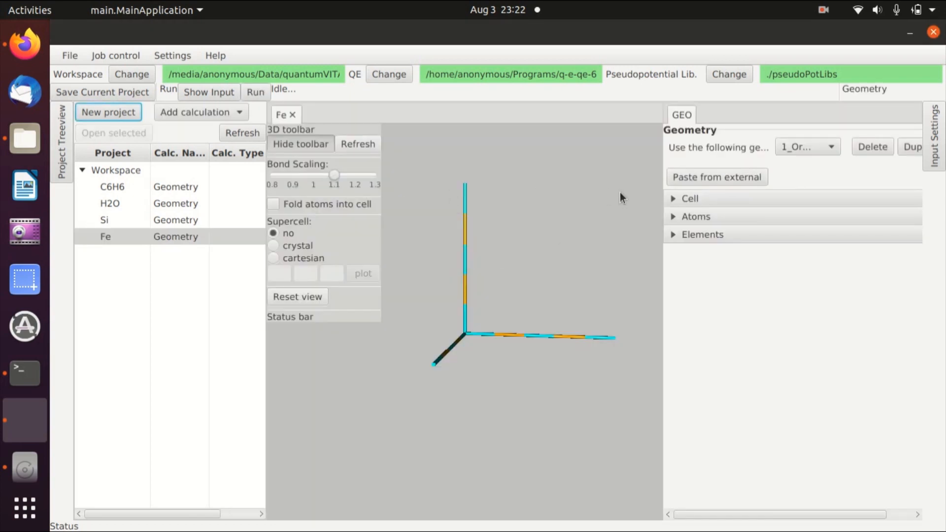
Set the Fe cell to body centered cubic (bcc) with lattice constant A of 5.096 bohr.
left_click(690, 200)
left_click(764, 268)
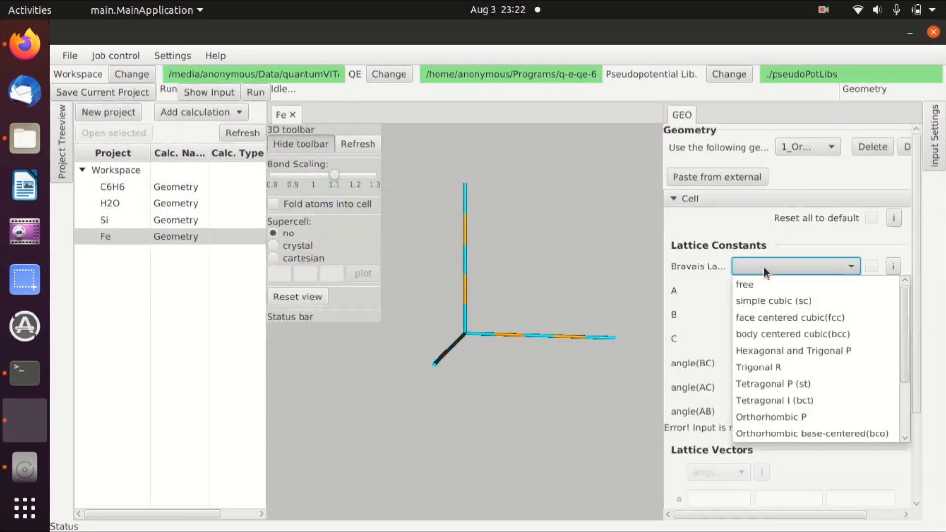
left_click(774, 333)
left_click(766, 290)
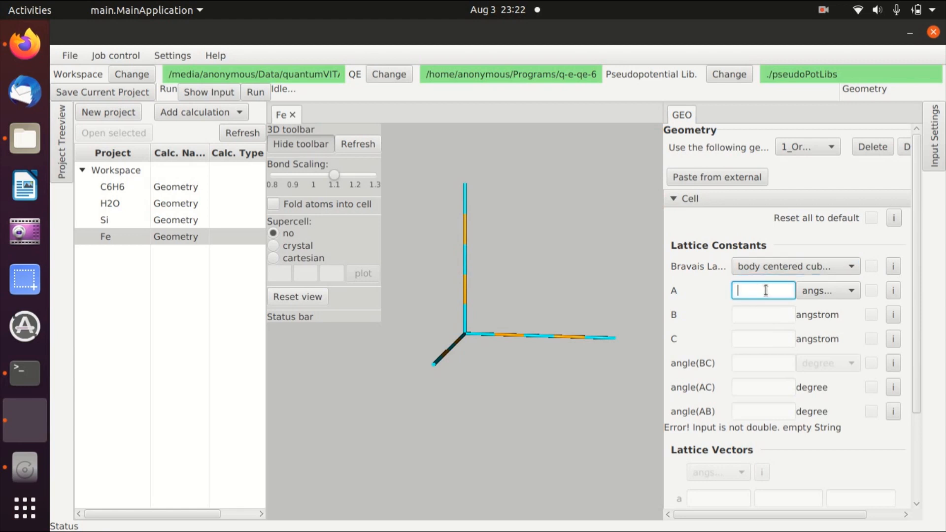
type("5.096")
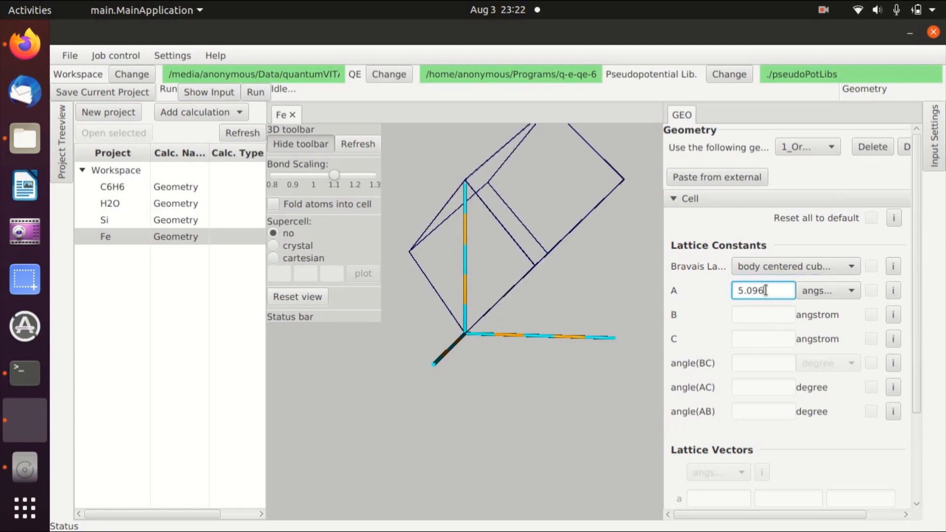
left_click(831, 294)
left_click(823, 312)
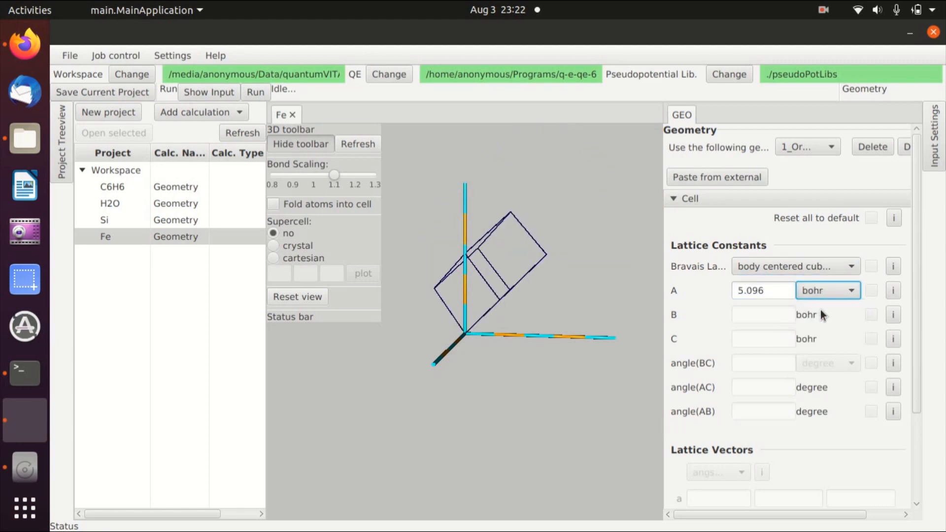
Add an Fe atom at position 0, 0, 0 in the atomic configuration.
left_click(699, 199)
left_click(700, 216)
left_click(729, 317)
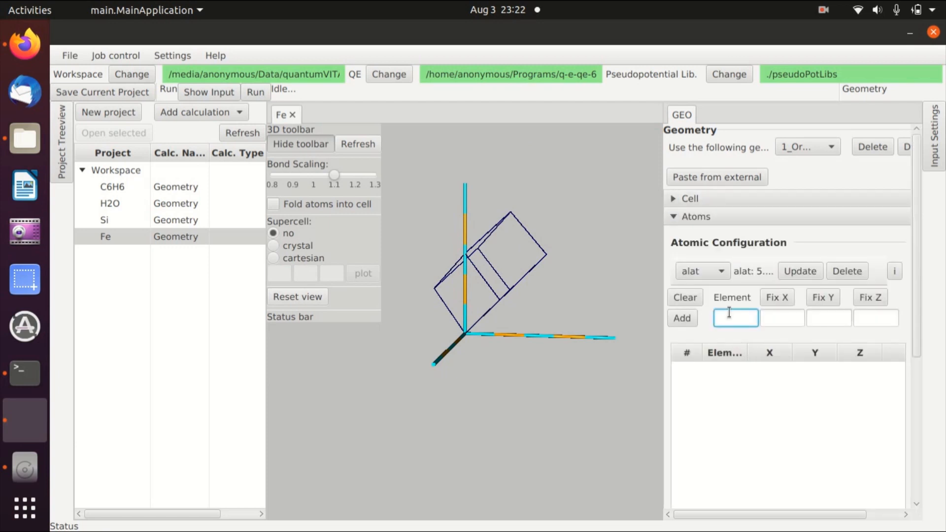
type("Fe")
left_click(767, 318)
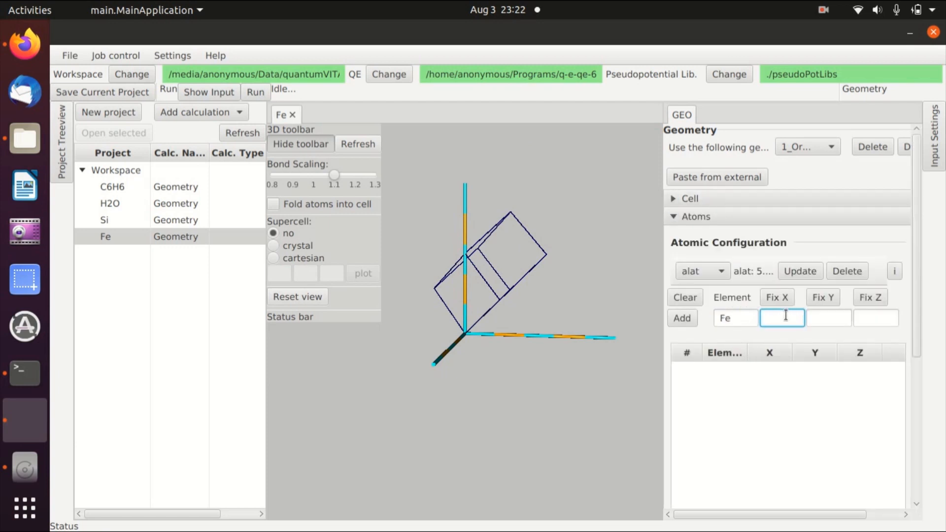
type("0")
left_click(837, 320)
type("0")
left_click(883, 320)
type("0")
left_click(682, 318)
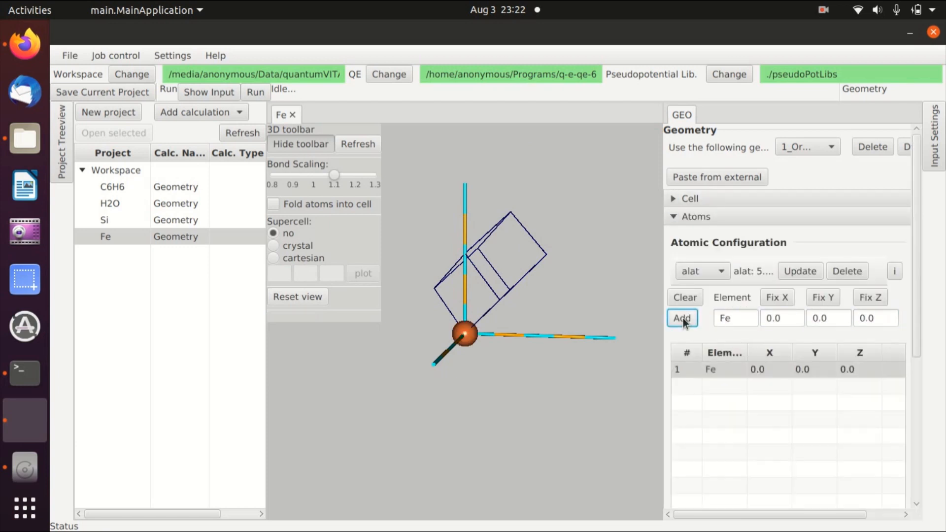
Plot a cartesian 1 × 1 × 1 supercell of the Fe structure in the 3D view.
left_click(272, 259)
left_click(277, 273)
type("1")
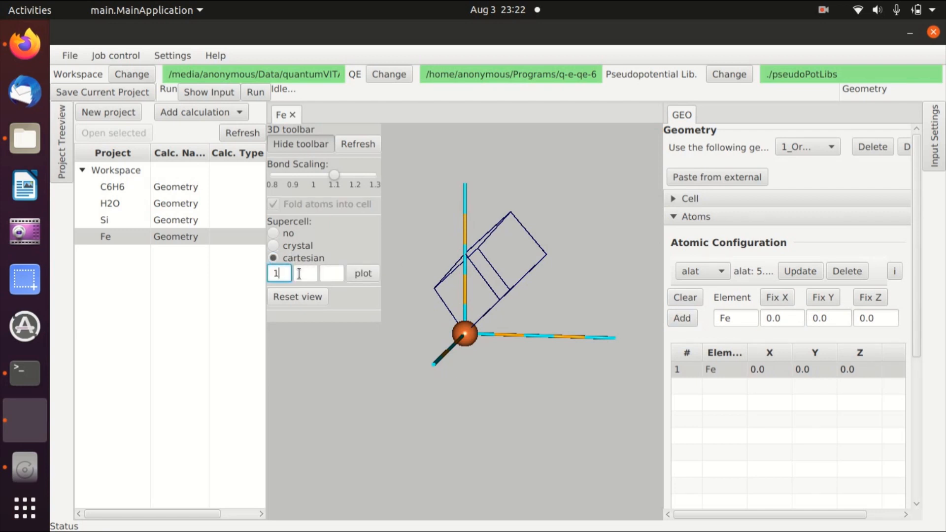
left_click(301, 273)
type("1")
left_click(333, 274)
type("1")
left_click(362, 274)
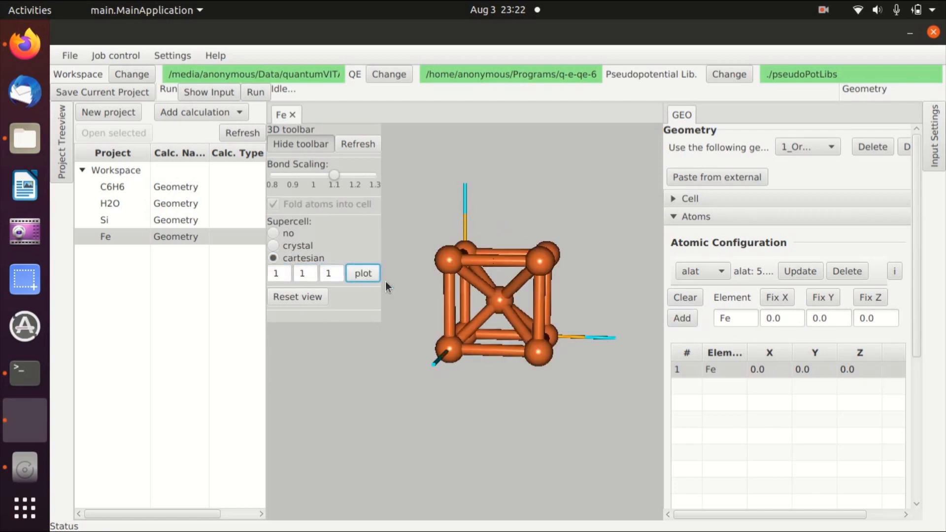
mouse_move(515, 291)
left_mouse_down()
mouse_move(511, 315)
mouse_move(511, 303)
left_mouse_up()
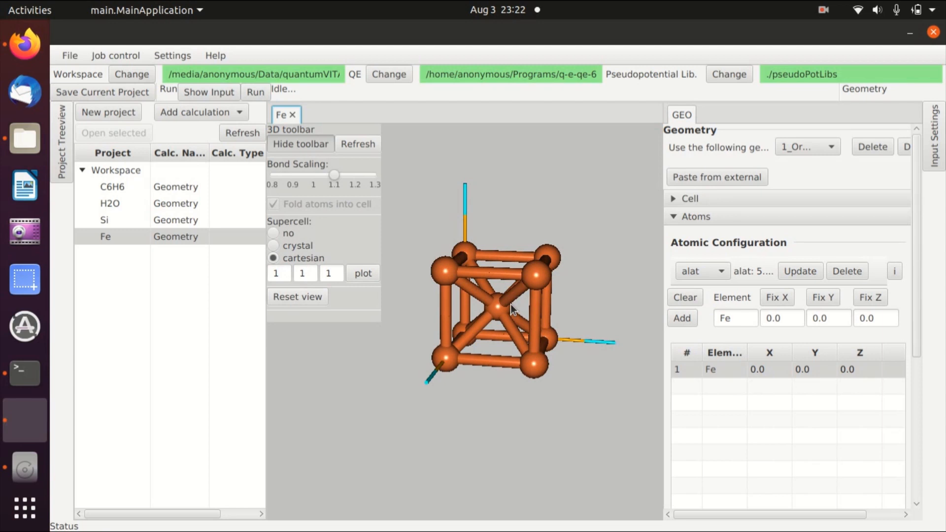
Check the pseudopotential assigned to Fe in the element settings.
left_click(693, 217)
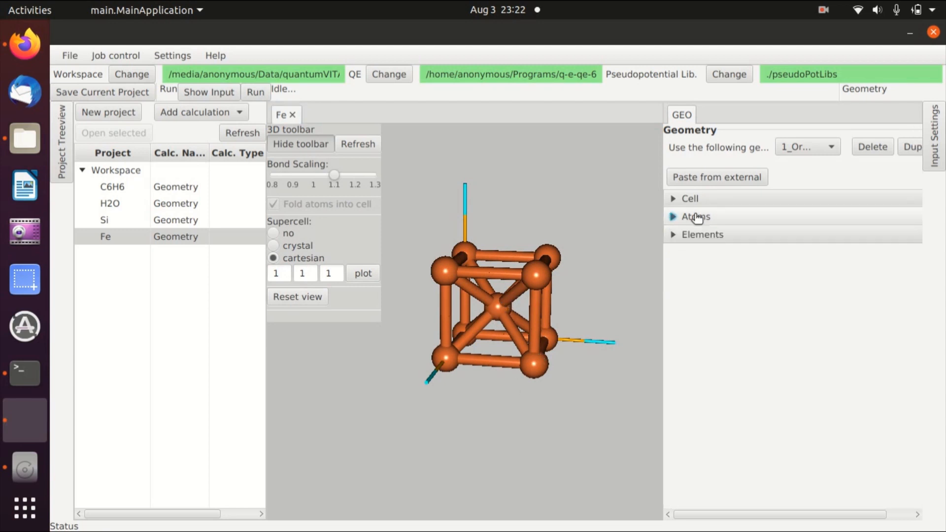
left_click(699, 236)
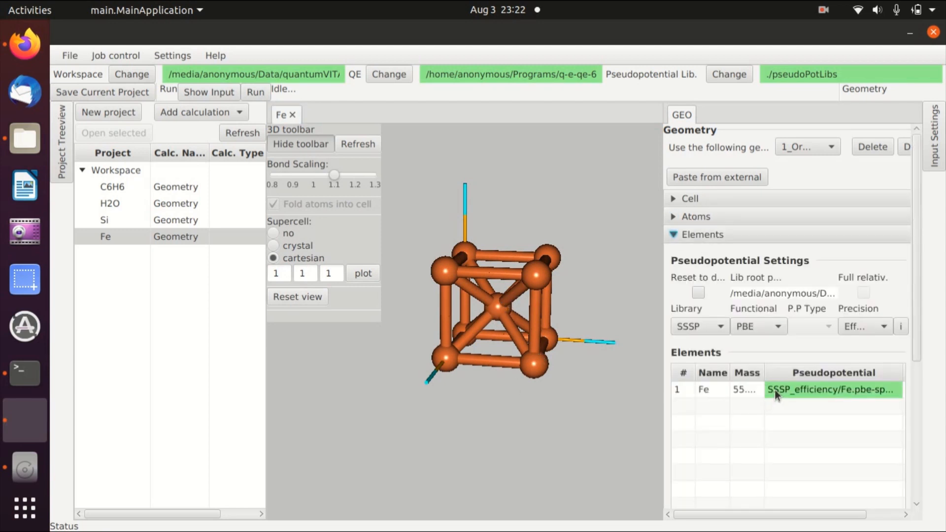
left_click(803, 389)
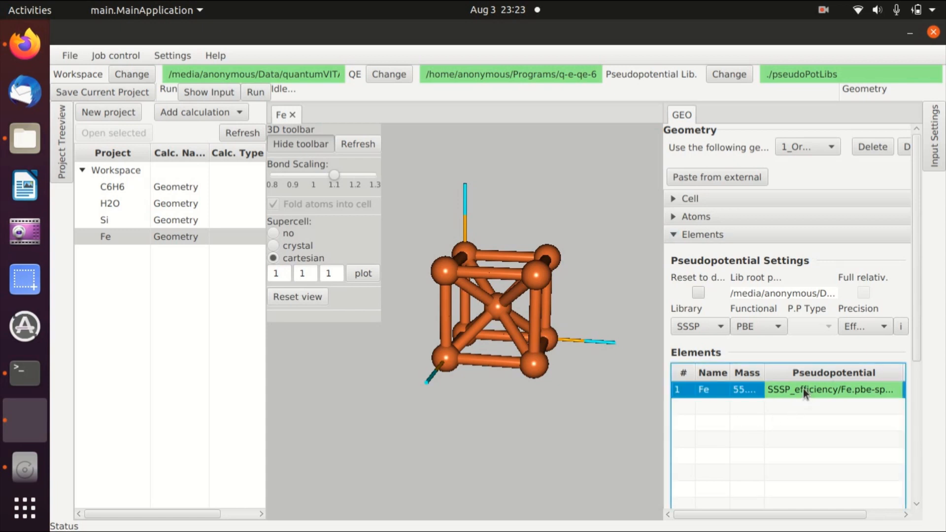
left_click(703, 237)
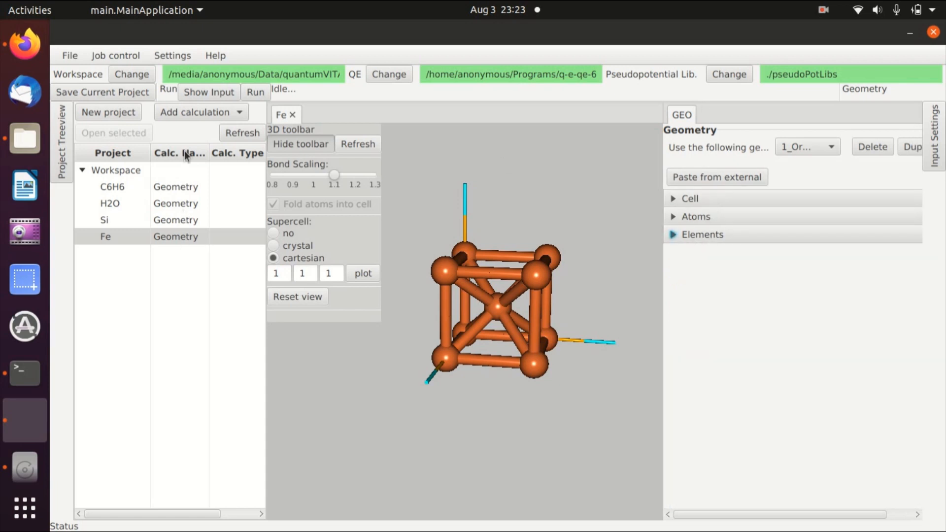
Add a DOS calculation to the Fe project and enable the magnetism/SOC settings panel.
left_click(191, 115)
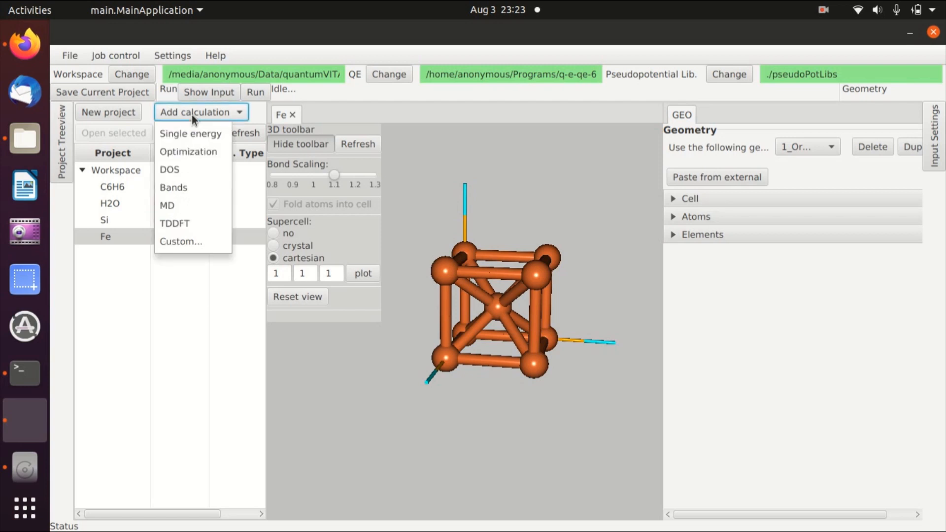
left_click(185, 174)
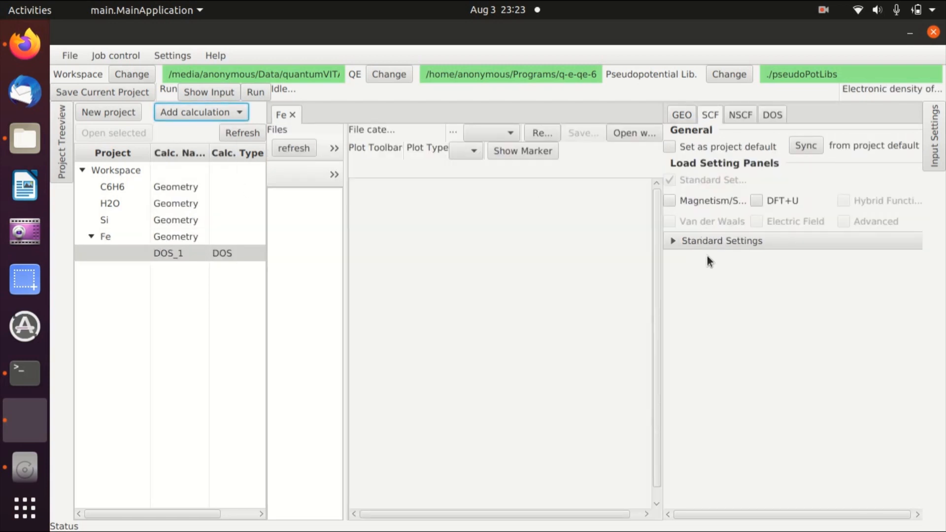
left_click(669, 201)
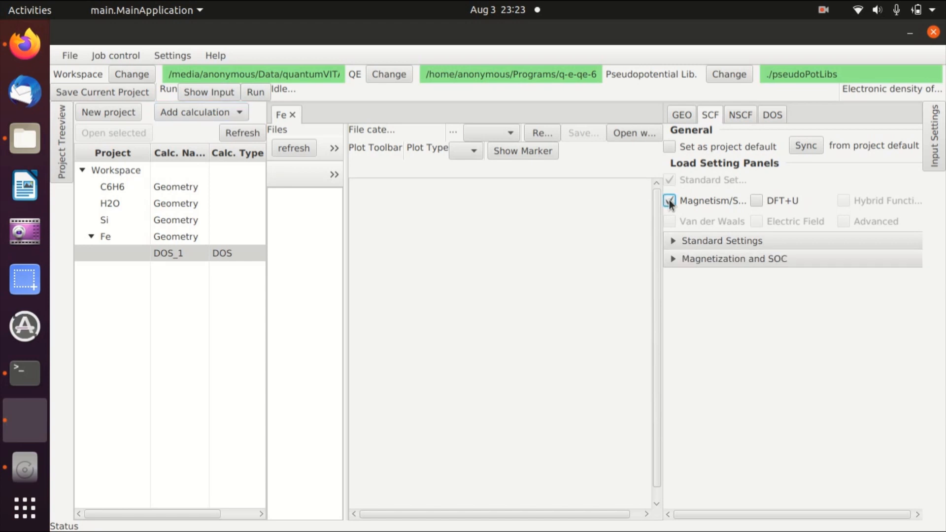
Set spin polarization to spin-polarized in the Magnetization and SOC settings.
left_click(714, 261)
left_click(882, 333)
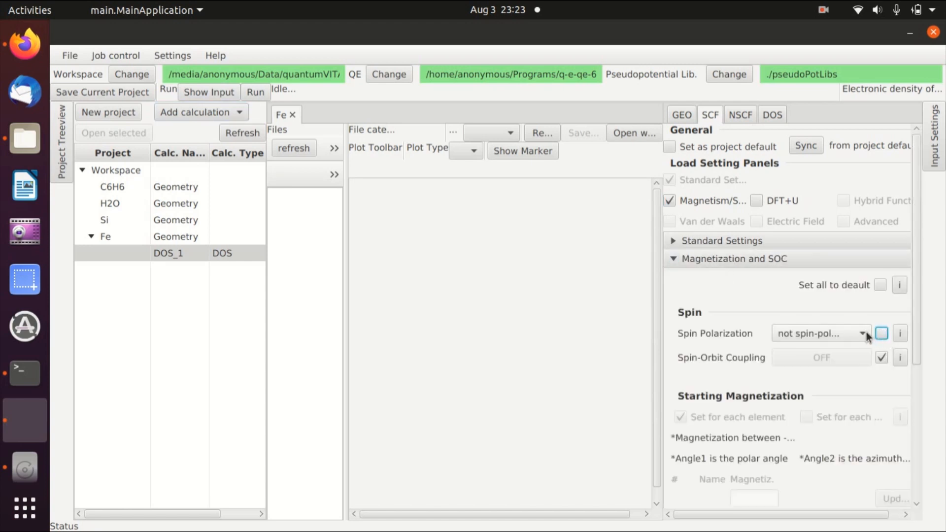
left_click(863, 332)
left_click(838, 368)
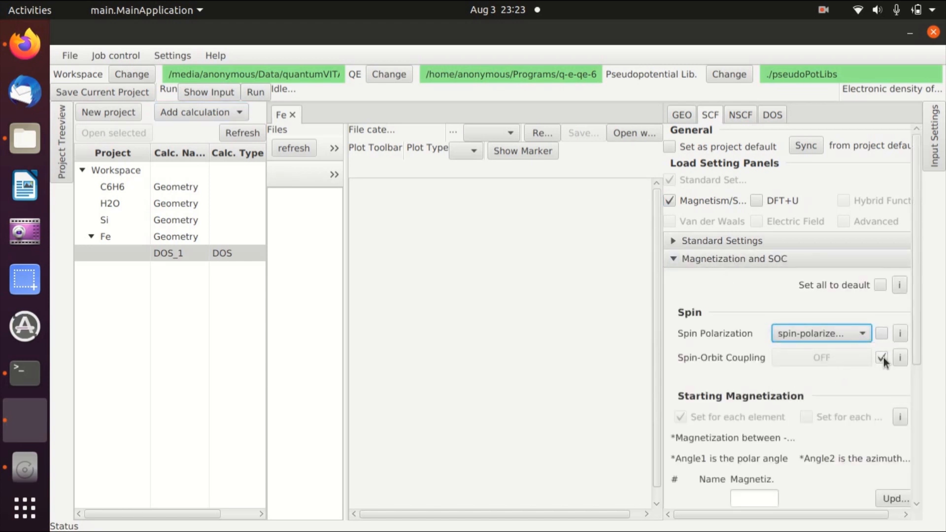
Set the starting magnetization of Fe to 0.1 and update it.
left_click_drag(915, 348, 911, 475)
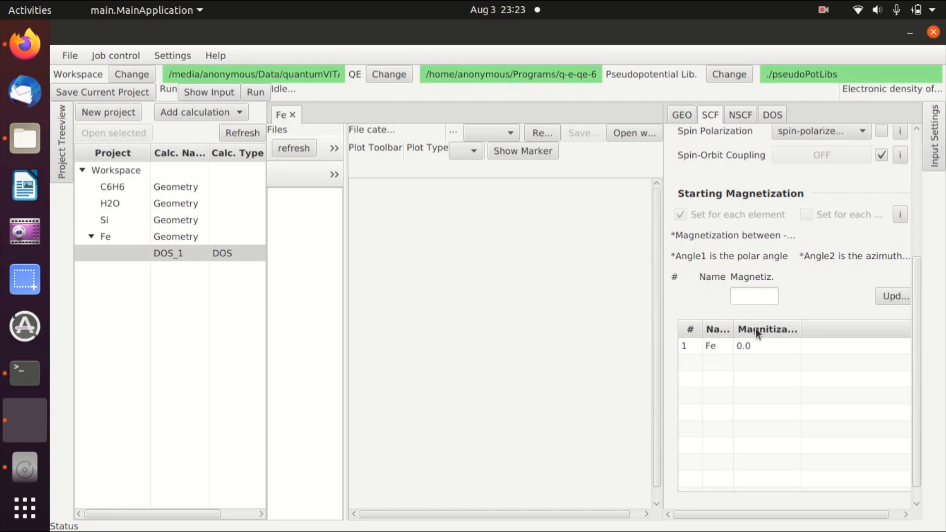
left_click(755, 345)
left_click_drag(758, 297, 719, 297)
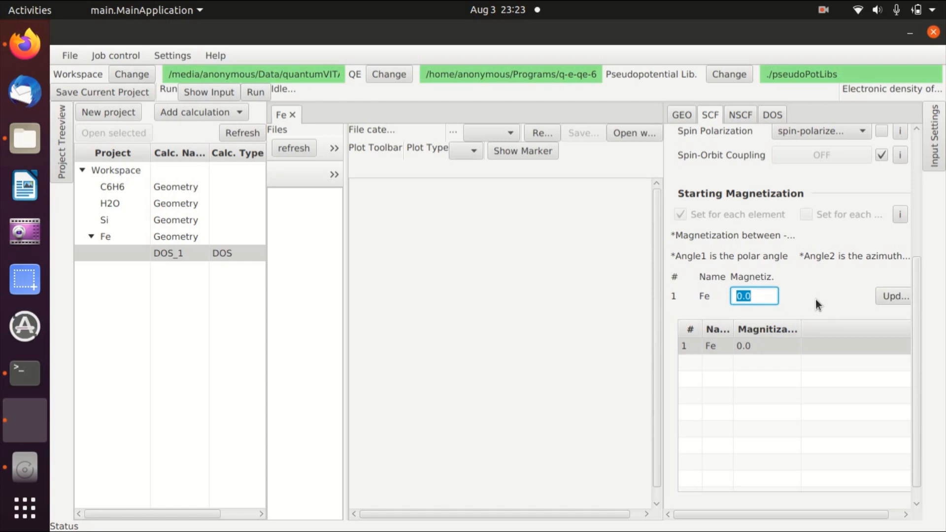
type("0.1")
left_click(770, 347)
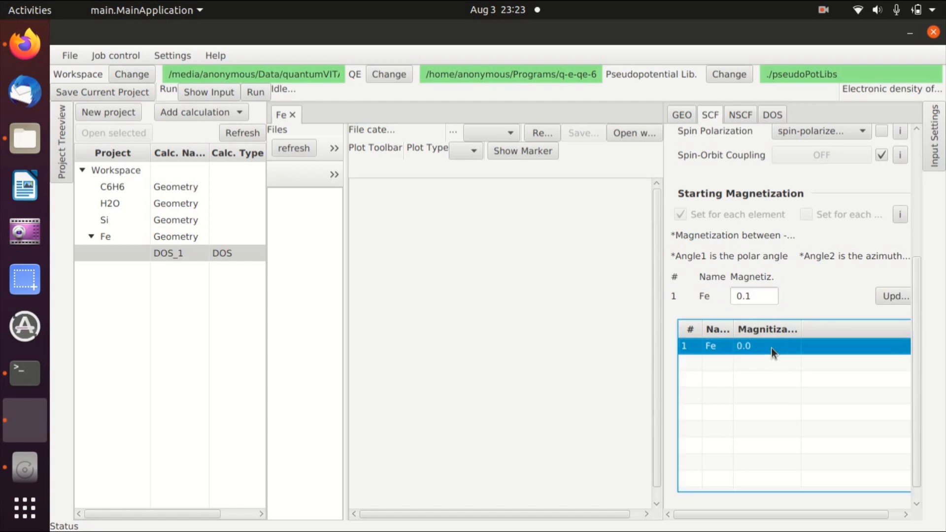
left_click(751, 298)
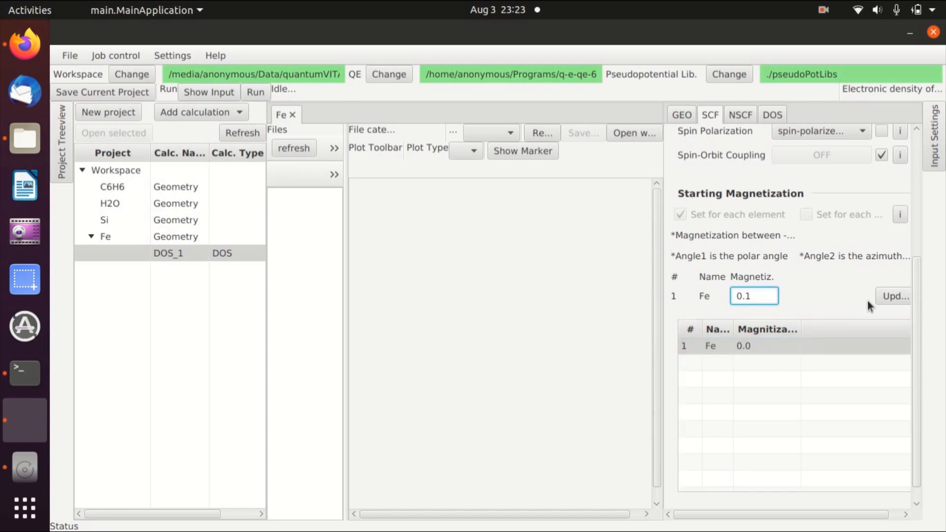
left_click(891, 297)
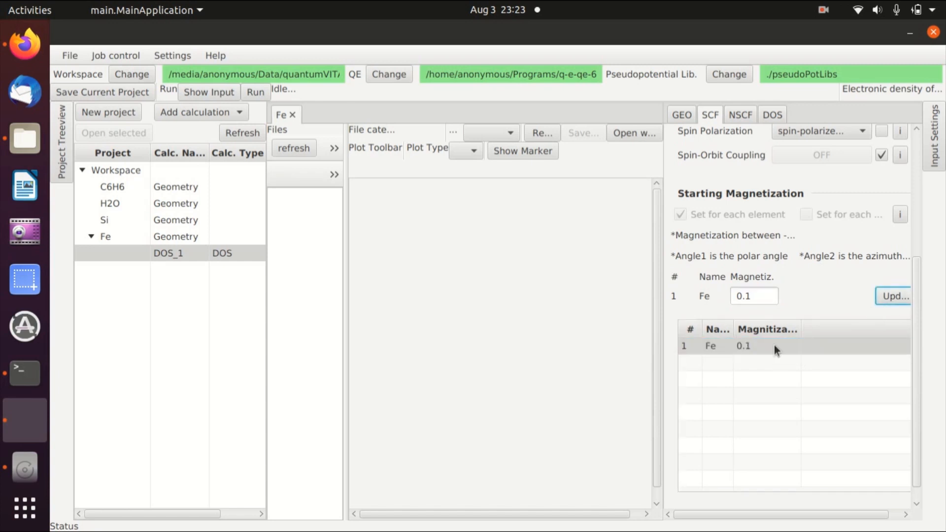
Set the SCF k-point grid to 6 × 6 × 6 in the standard settings.
scroll(756, 300, "up", 5)
left_click(723, 171)
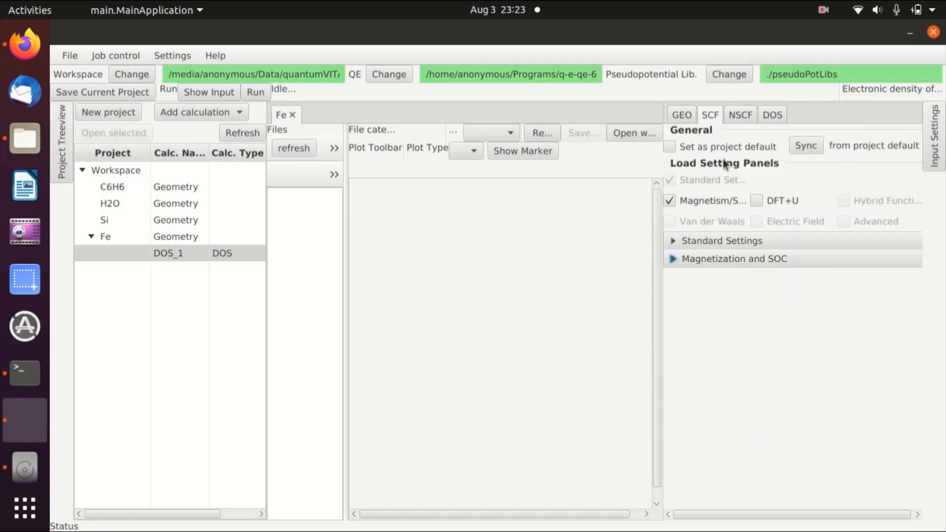
left_click(723, 242)
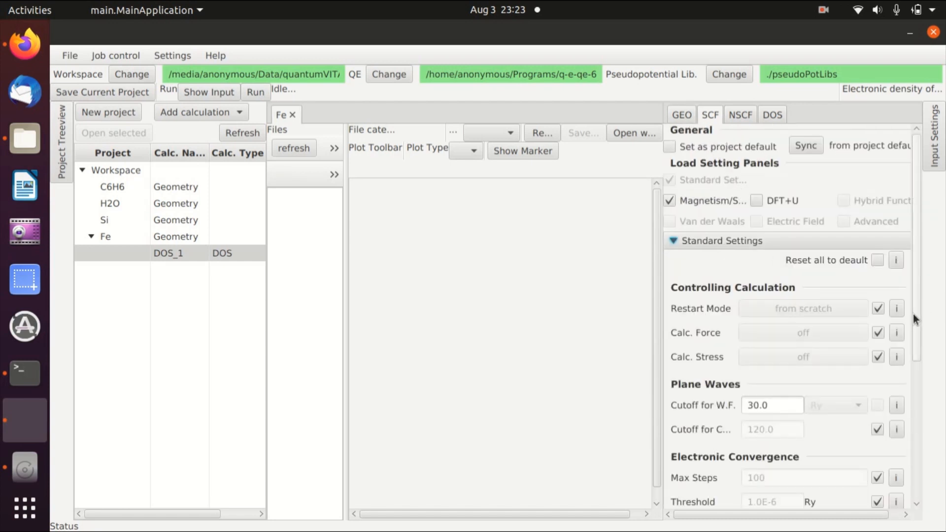
left_click_drag(918, 315, 916, 466)
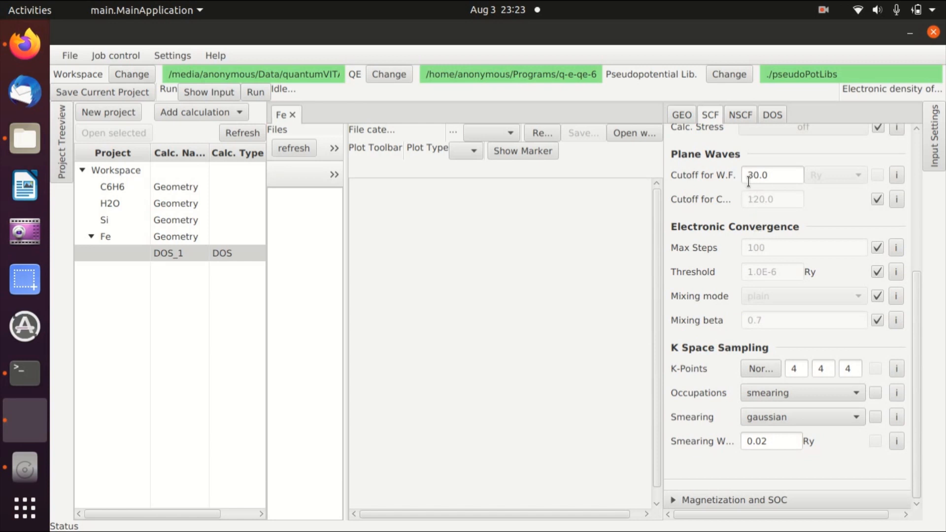
double_click(793, 368)
type("6")
double_click(815, 368)
type("6")
double_click(849, 369)
type("6")
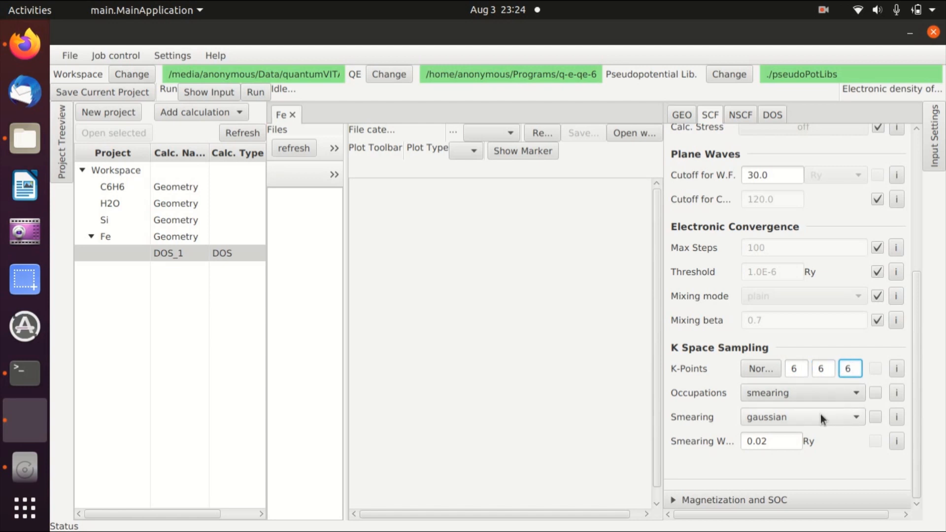
Set SCF smearing to marzari-vanderbilt with a smearing width of 0.005 Ry.
left_click(821, 415)
left_click(817, 468)
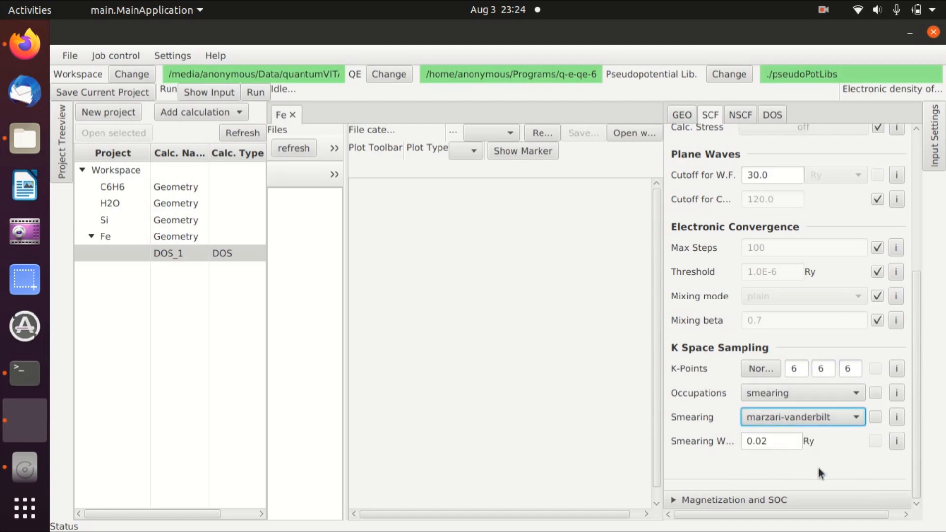
left_click(785, 440)
key("BackSpace")
type("05")
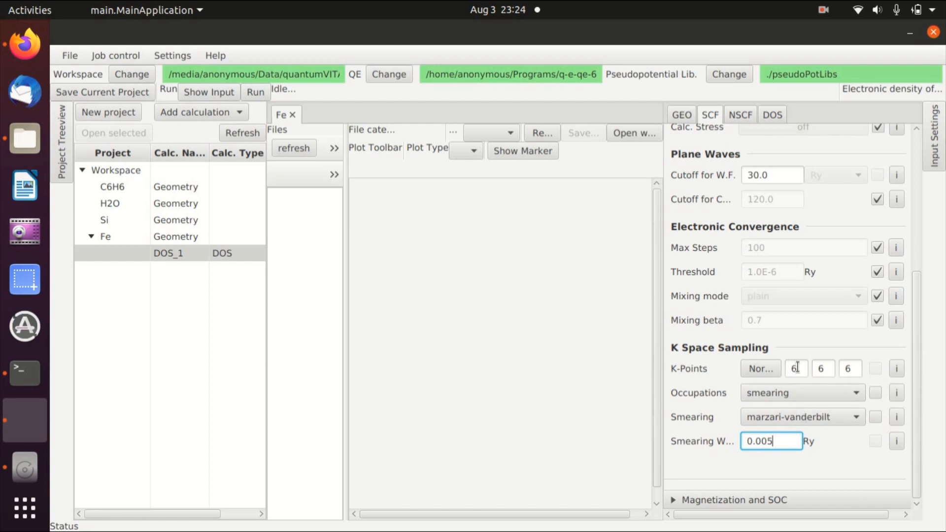
Set the NSCF k-point grid to 10 × 10 × 10.
left_click(740, 114)
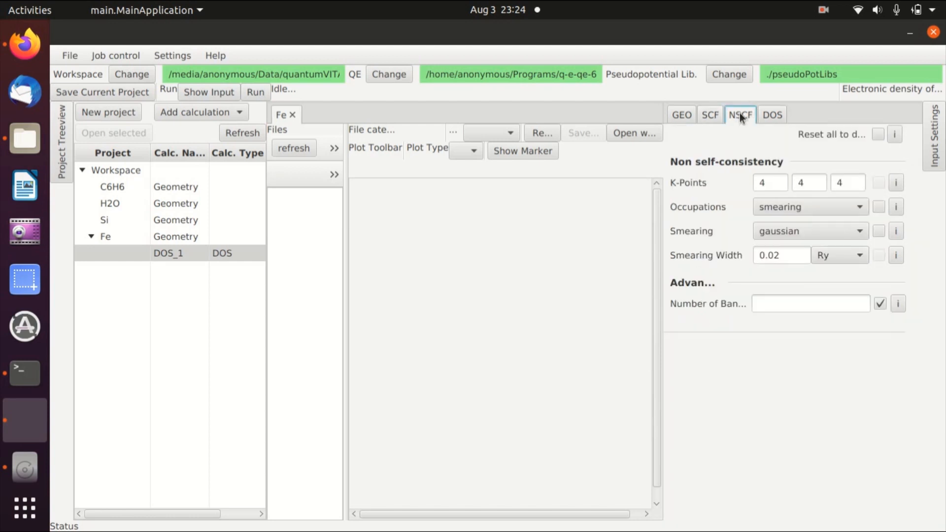
double_click(776, 182)
type("10")
key("Tab")
Complete the 10 × 10 × 10 NSCF k-grid and set NSCF smearing to marzari-vanderbilt with width 0.005 Ry.
type("10")
key("Tab")
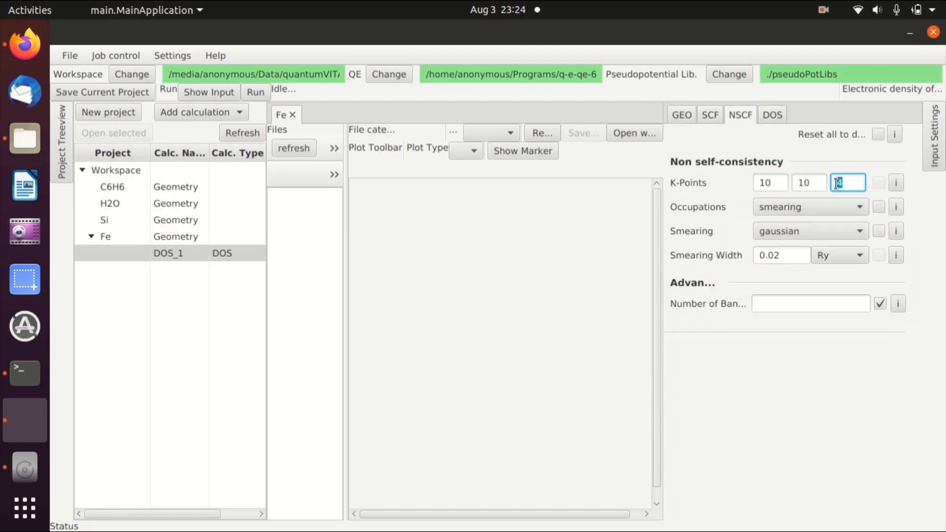
type("10")
left_click(838, 233)
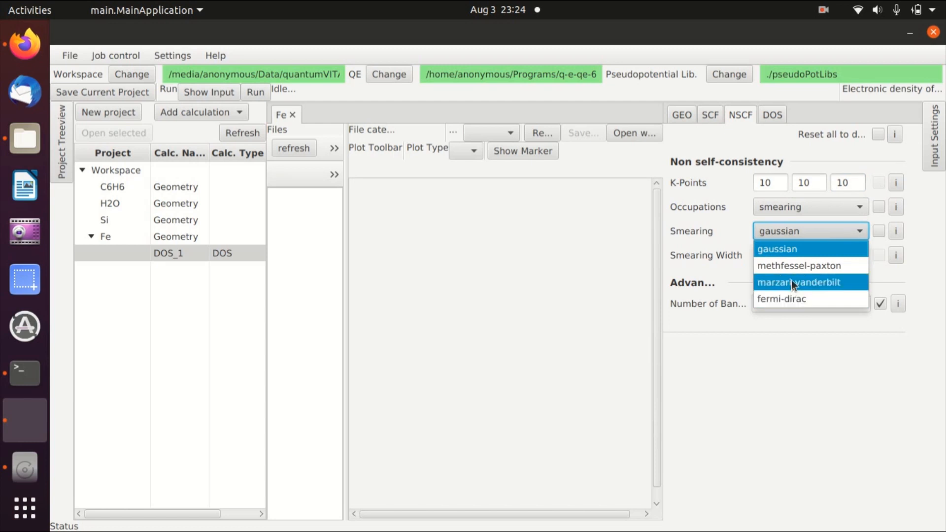
left_click(793, 280)
left_click(791, 255)
key("BackSpace")
type("0")
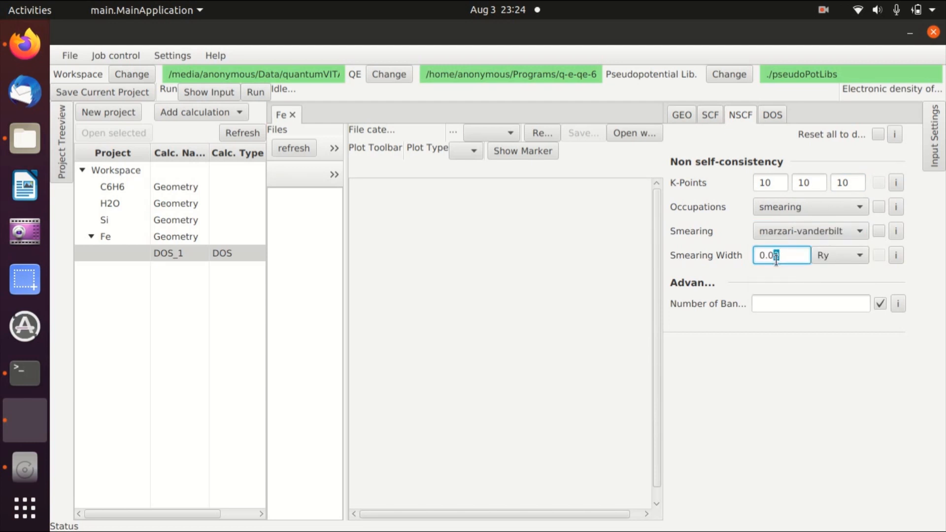
type("5")
Run the full job for the Fe DOS calculation and refresh the file list.
left_click(769, 115)
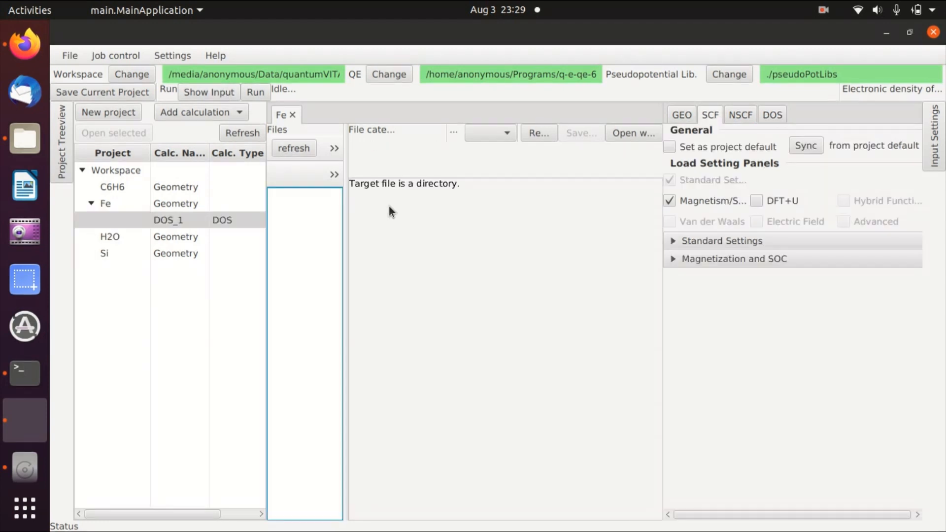
left_click(255, 92)
left_click(544, 296)
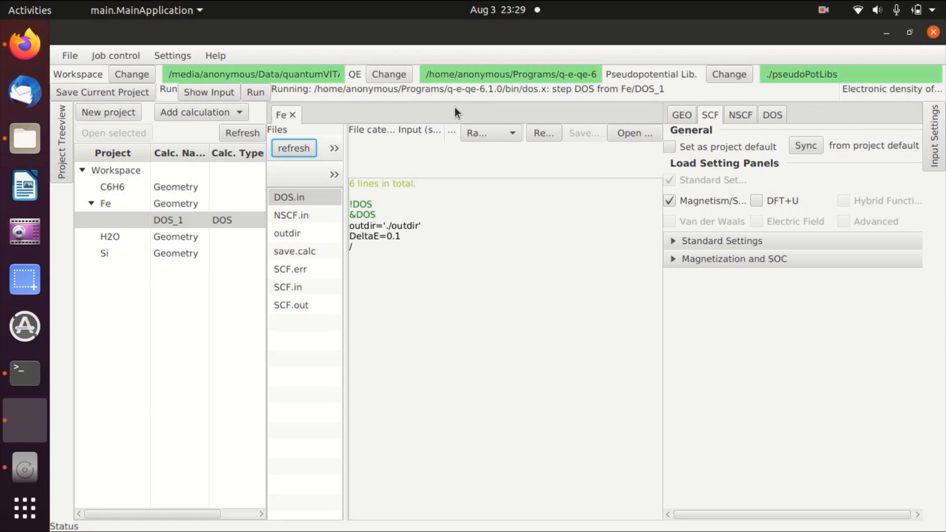
left_click(297, 147)
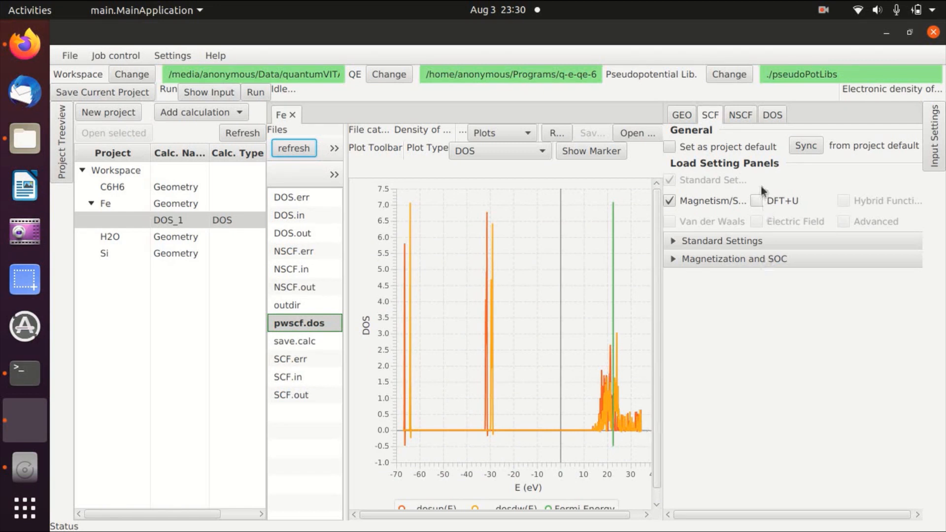
Set the DOS plotting range manually to a minimum energy of 10 eV and a maximum of 35 eV.
left_click(770, 117)
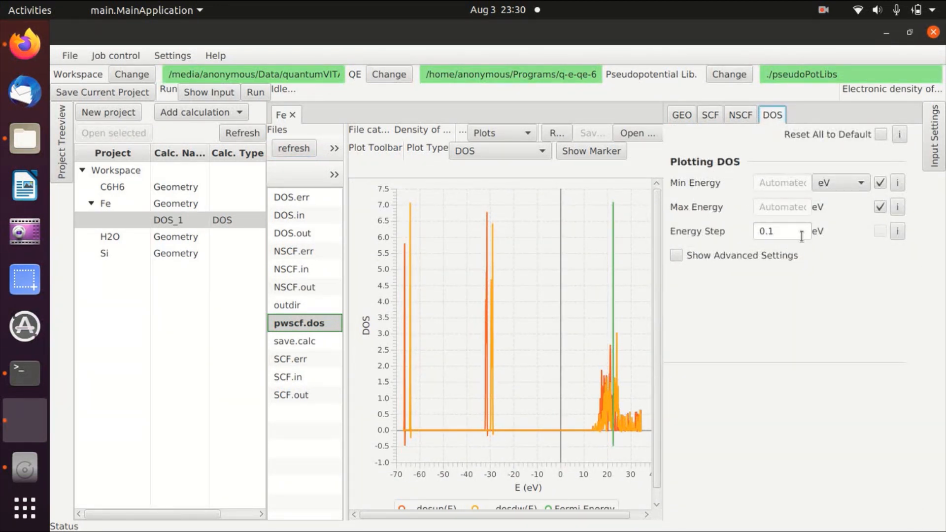
left_click(880, 183)
left_click(880, 207)
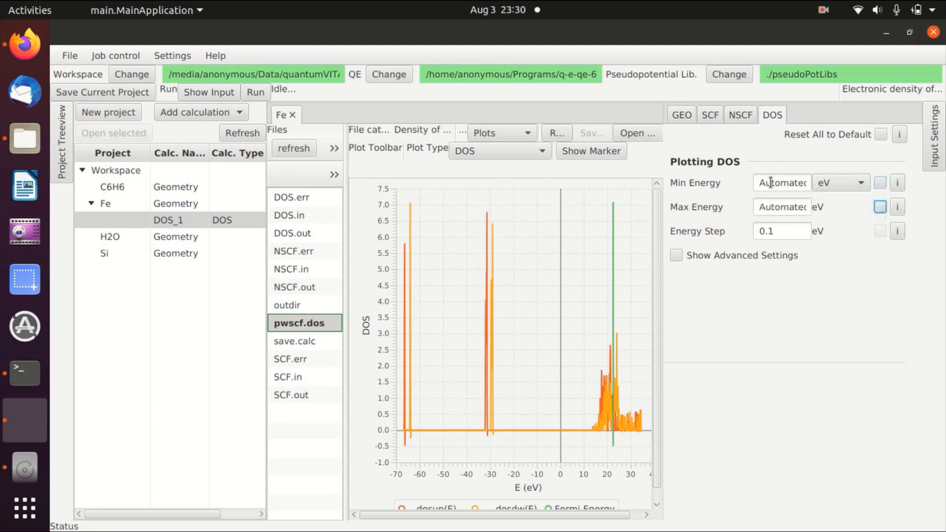
double_click(770, 183)
type("10")
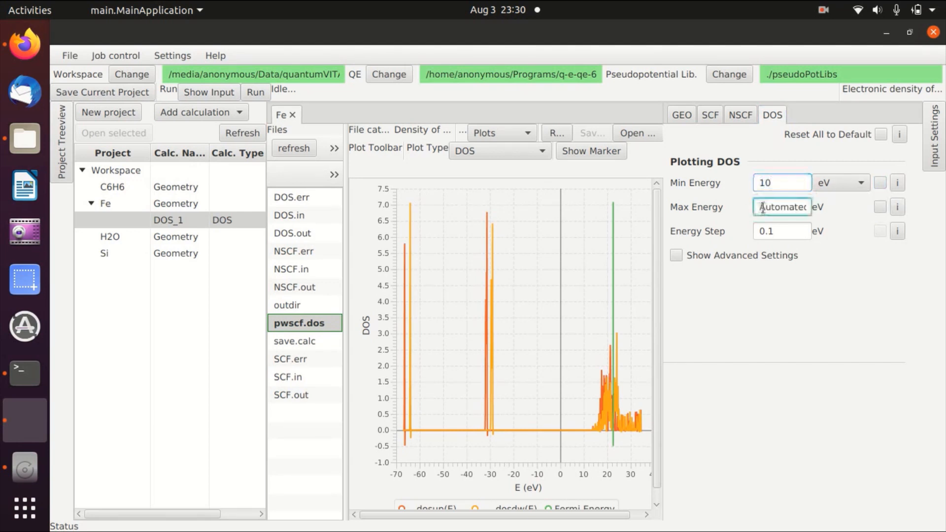
double_click(771, 207)
type("35")
left_click(848, 321)
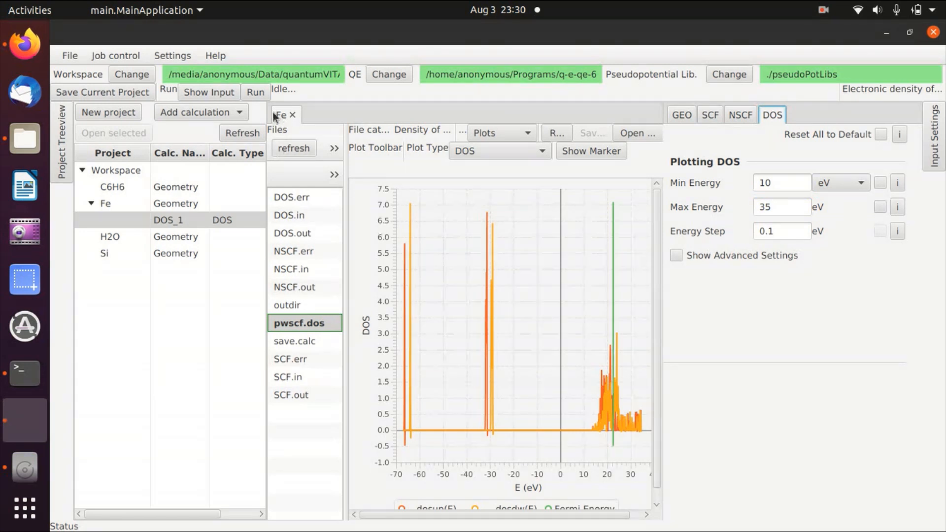
Rerun the job with only the DOS step, skipping the SCF and NSCF steps.
left_click(257, 93)
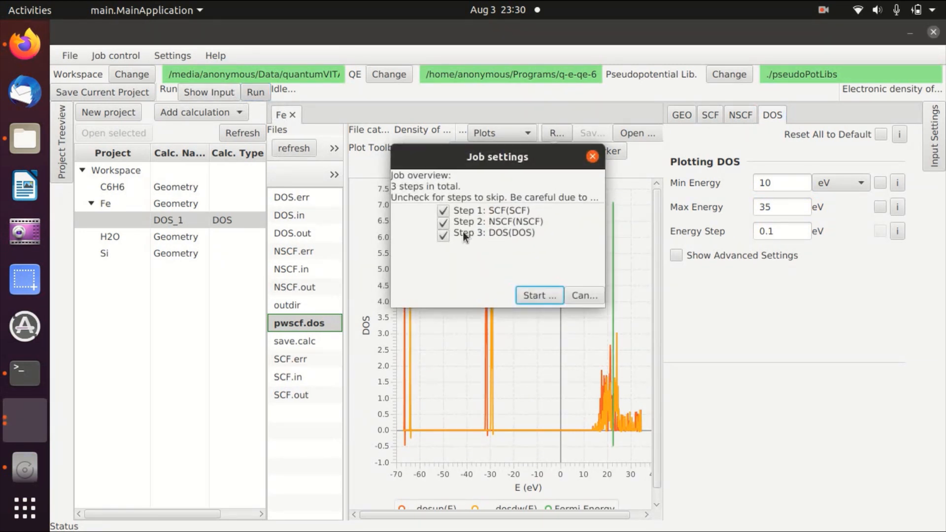
left_click(443, 211)
left_click(443, 222)
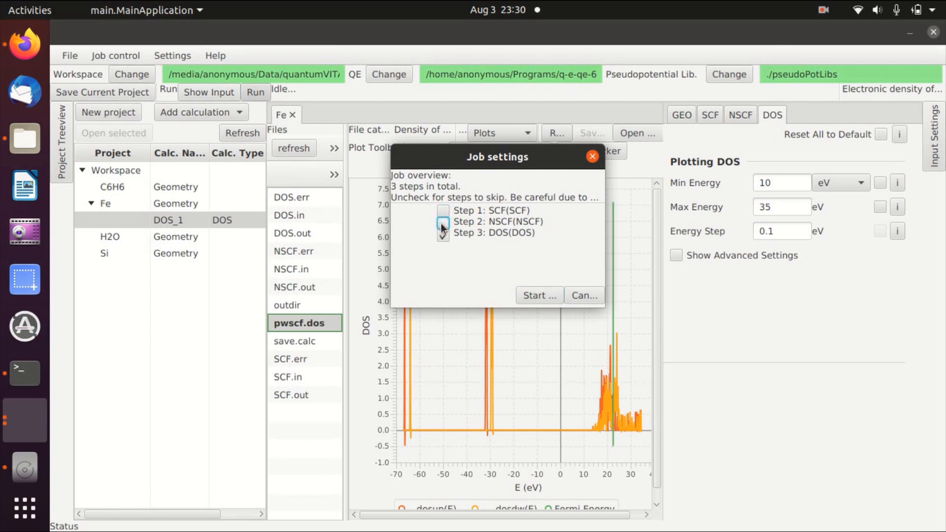
left_click(535, 297)
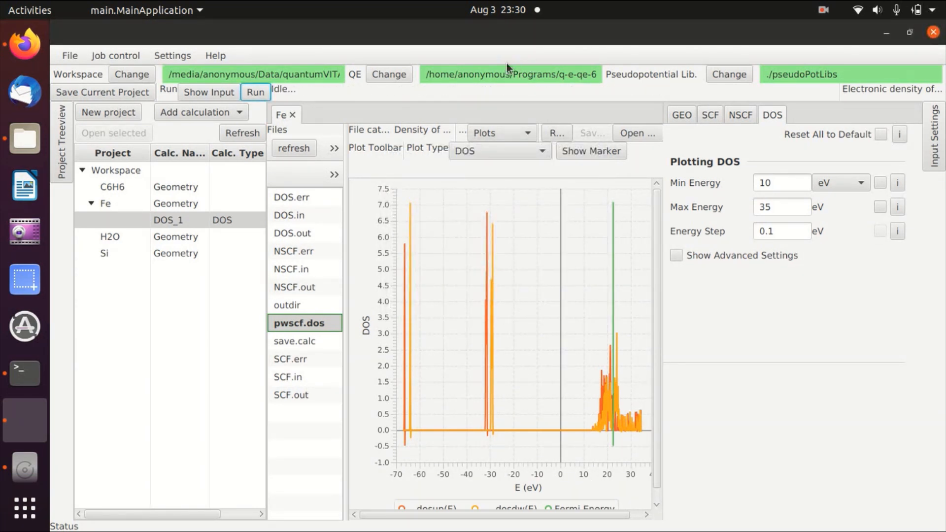
Refresh the files and reload the DOS plot to view the spin-up and spin-down curves.
left_click(283, 151)
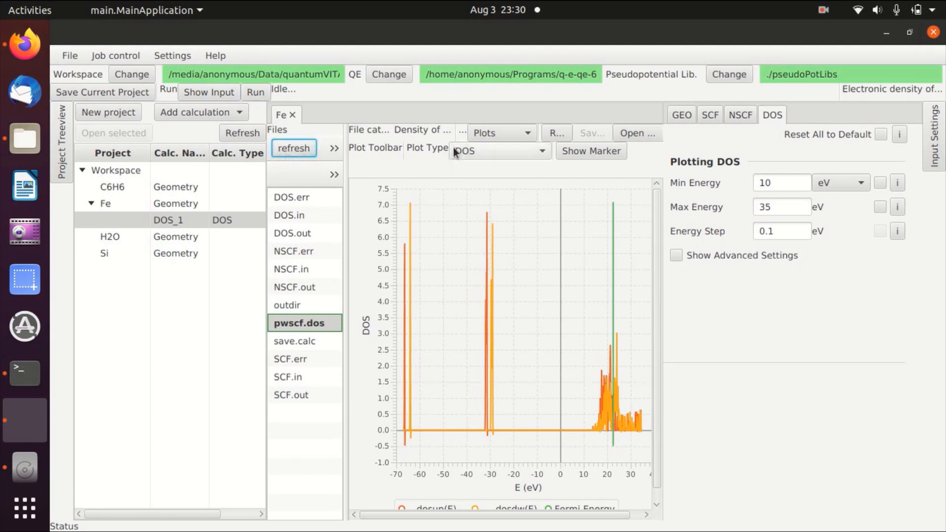
left_click(554, 133)
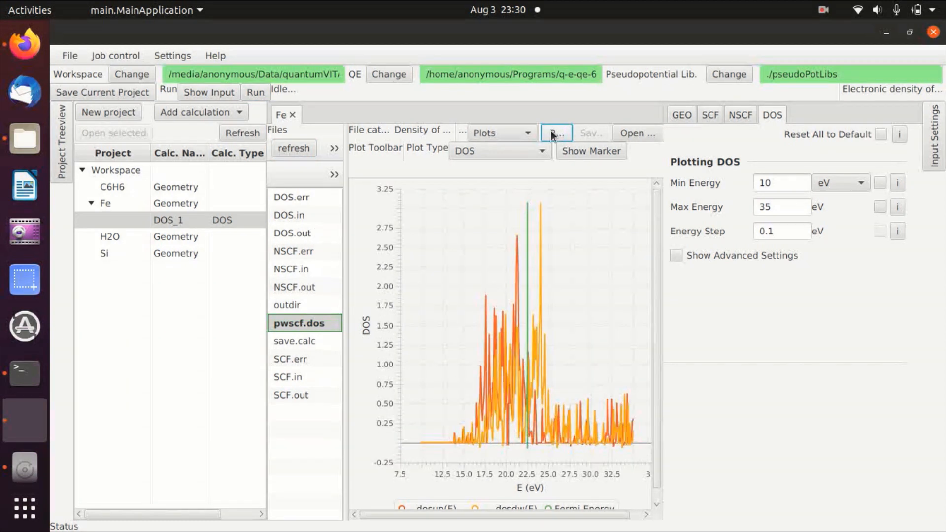
scroll(499, 392, "down", 2)
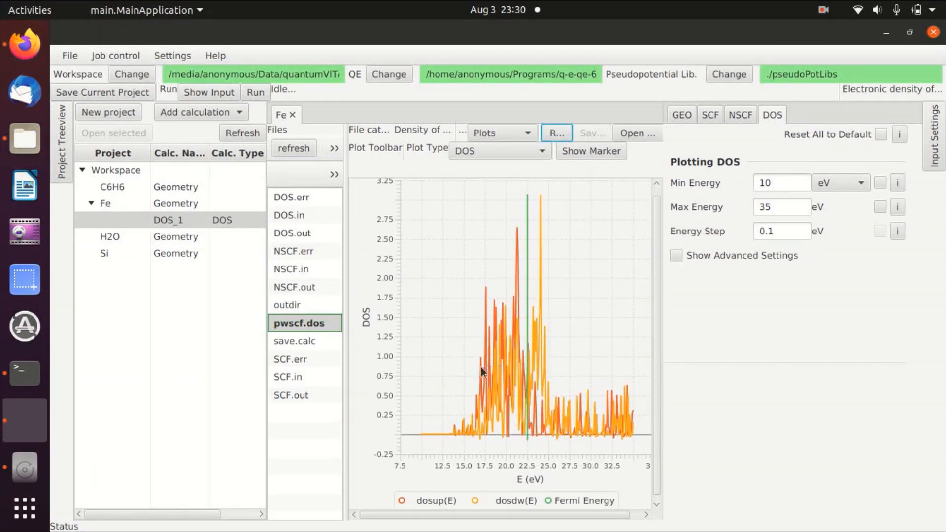